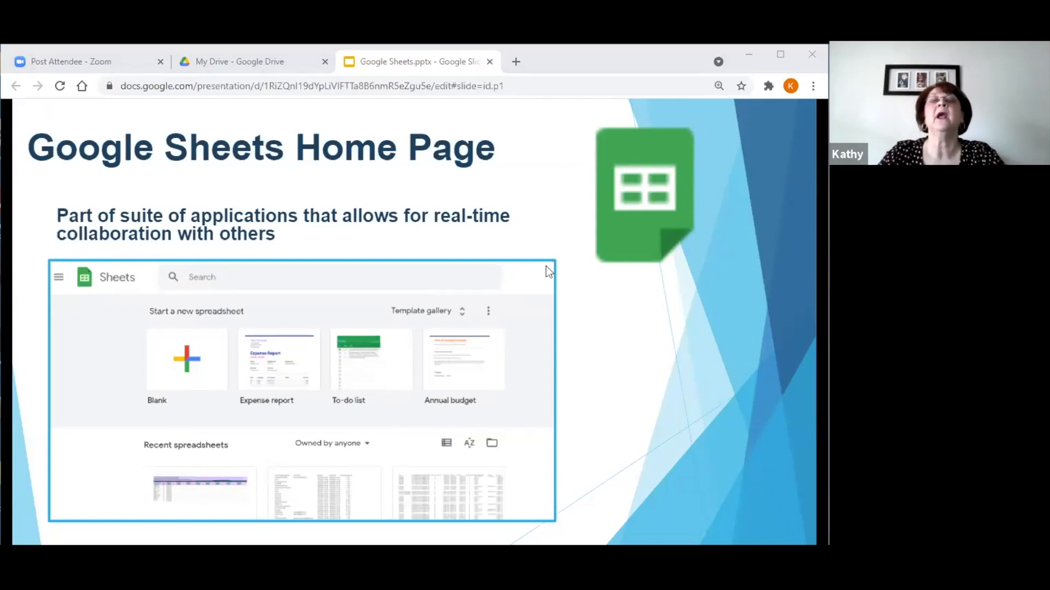
Open Google Sheets in a new browser tab and create a blank spreadsheet.
{"action": "left_click", "coordinate": [516, 61]}
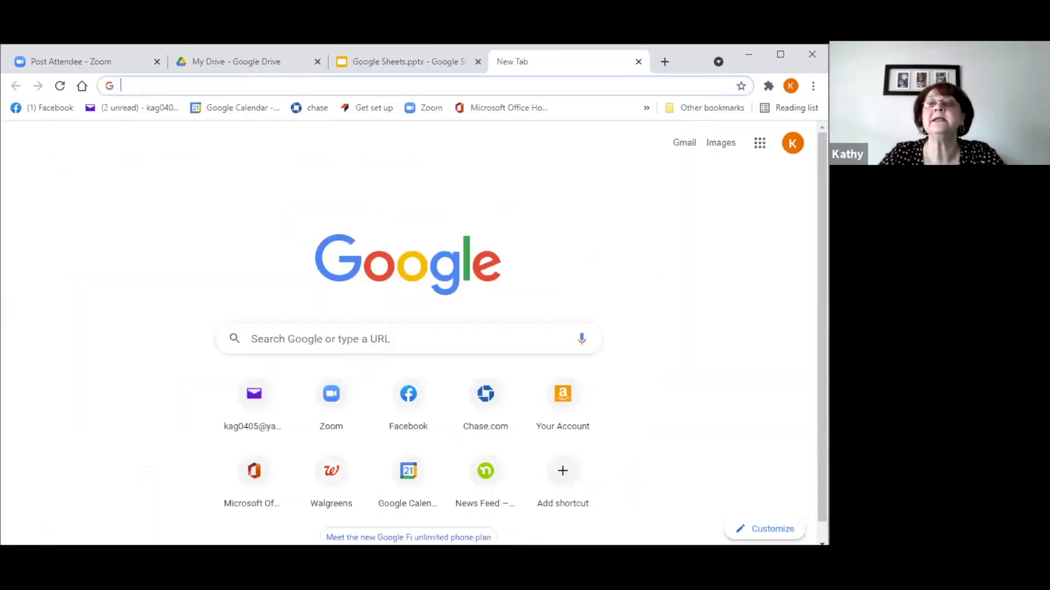
{"action": "left_click", "coordinate": [792, 143]}
{"action": "left_click", "coordinate": [649, 345]}
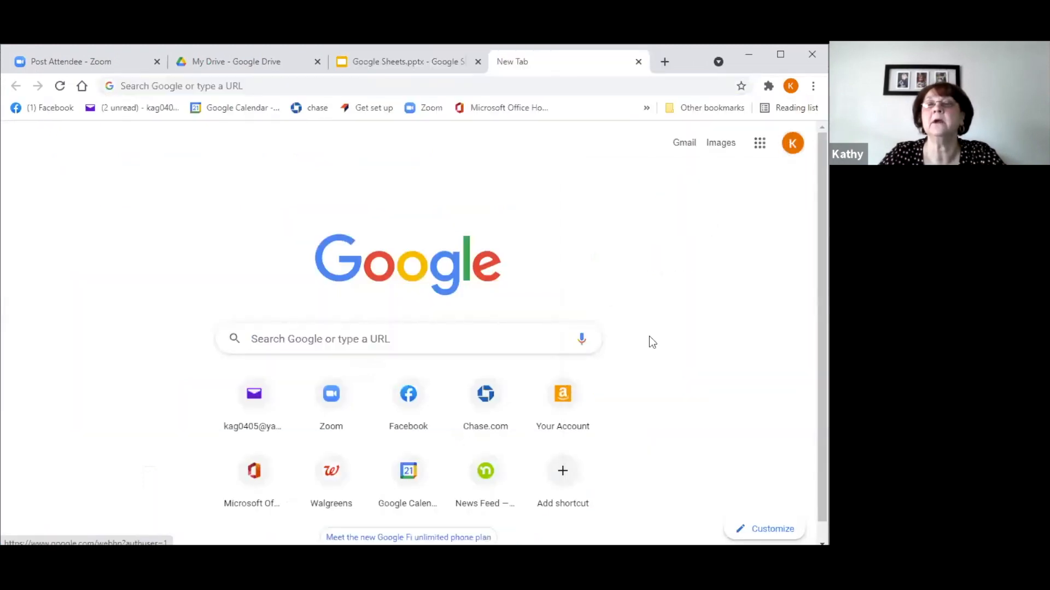
{"action": "left_click", "coordinate": [772, 122]}
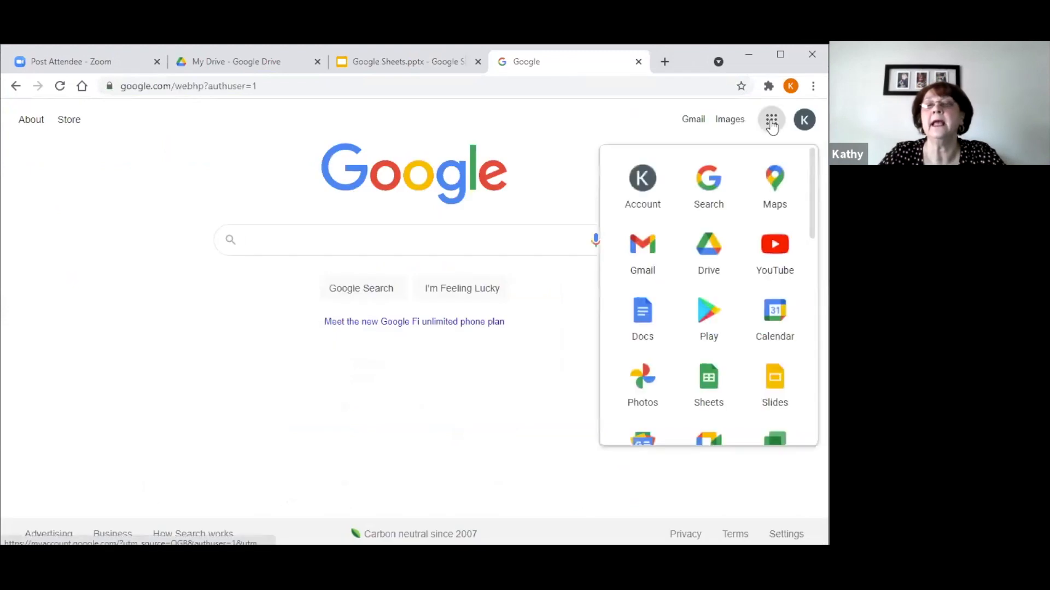
{"action": "left_click", "coordinate": [709, 382]}
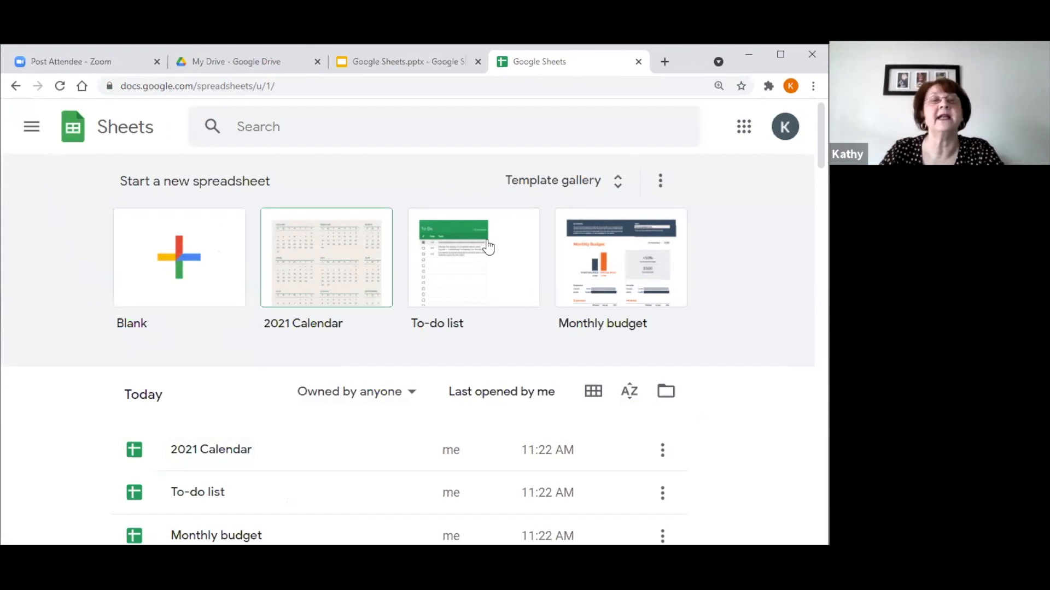
{"action": "left_click", "coordinate": [181, 255]}
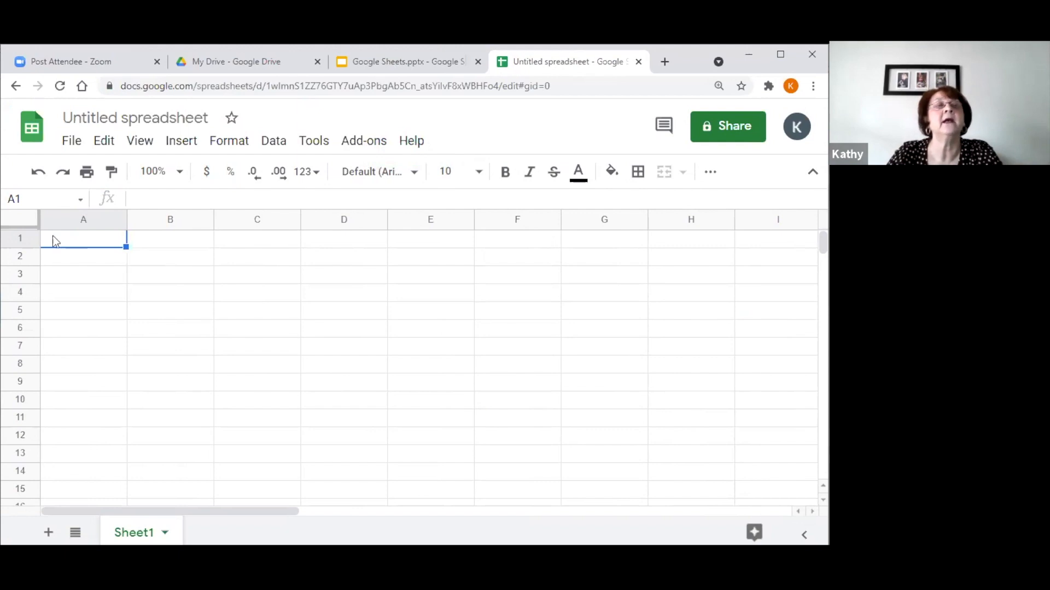
Select columns A through E one at a time, reselect columns C and E, and finish on cell D4.
{"action": "left_click", "coordinate": [106, 218]}
{"action": "left_click", "coordinate": [170, 219]}
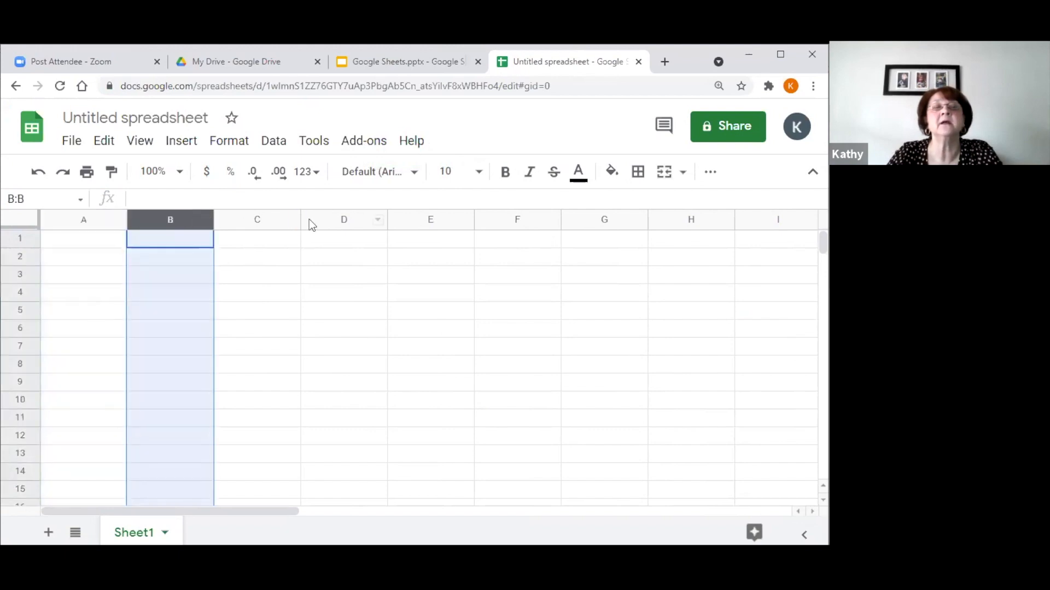
{"action": "left_click", "coordinate": [268, 218]}
{"action": "left_click", "coordinate": [375, 219]}
{"action": "left_click", "coordinate": [452, 219]}
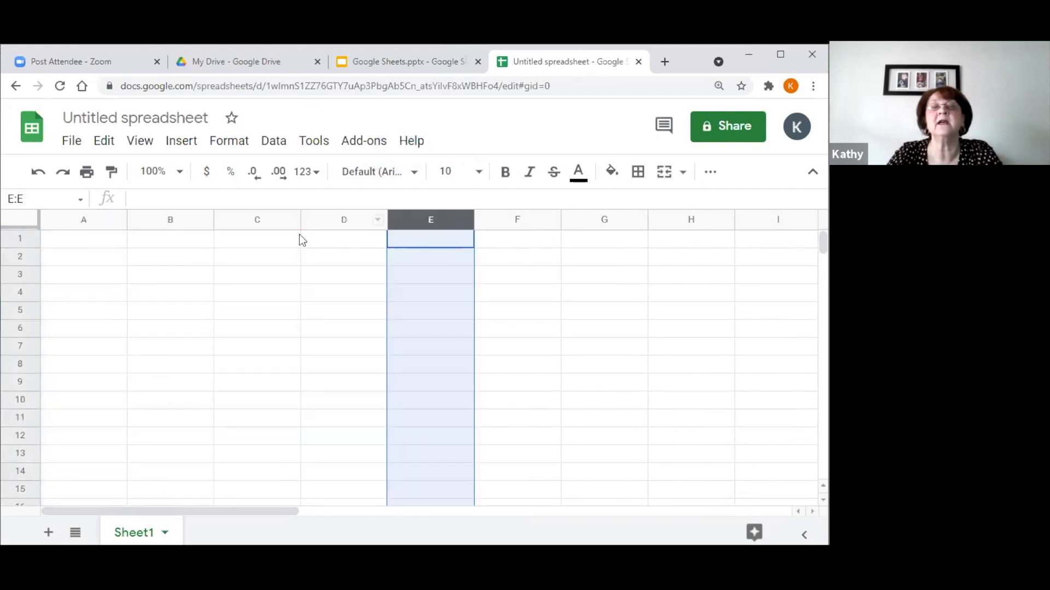
{"action": "left_click", "coordinate": [252, 220]}
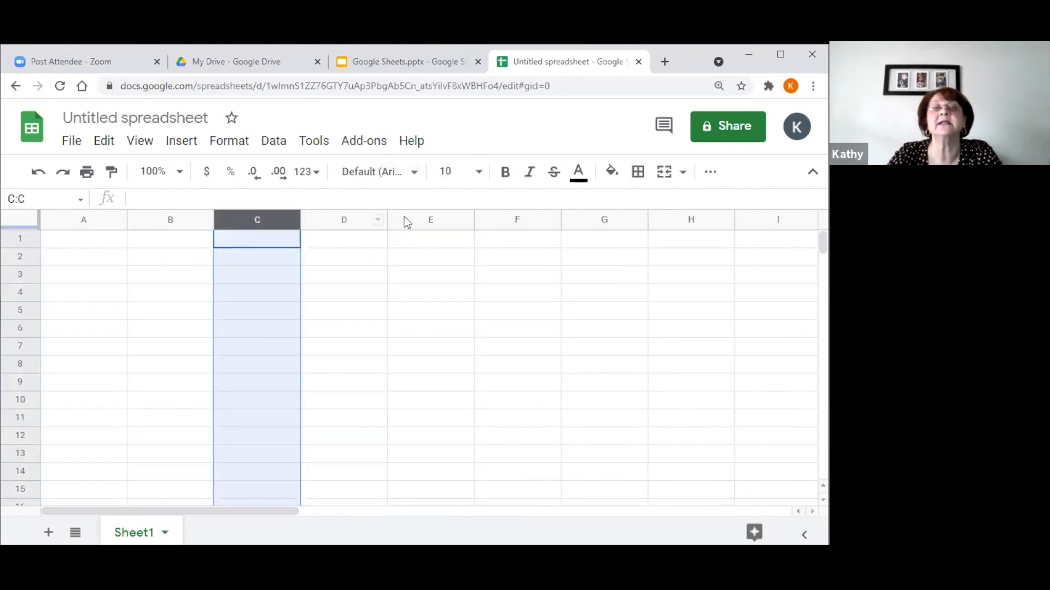
{"action": "left_click", "coordinate": [418, 220]}
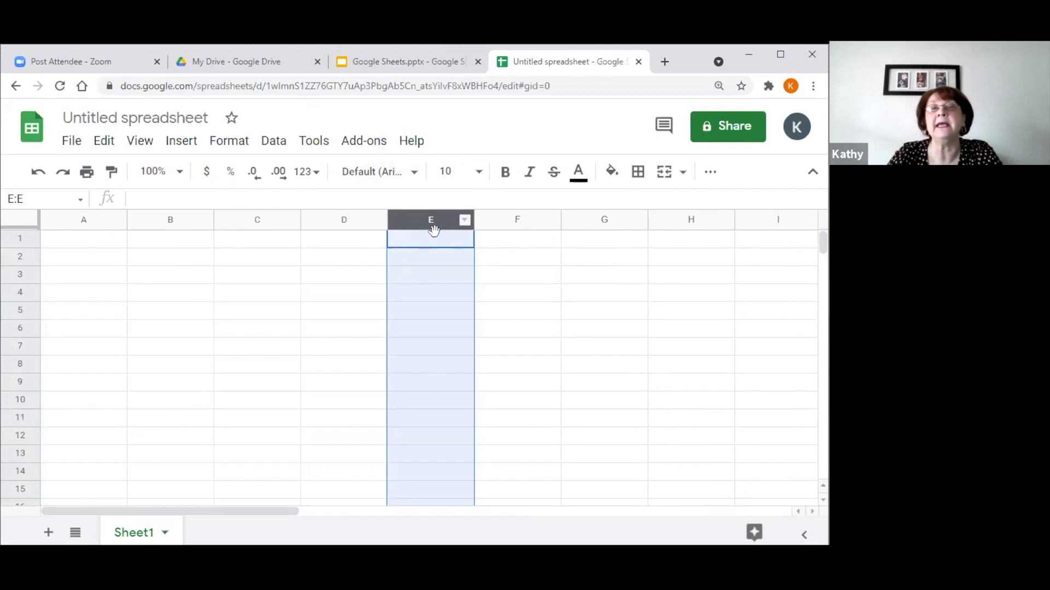
{"action": "left_click", "coordinate": [334, 297]}
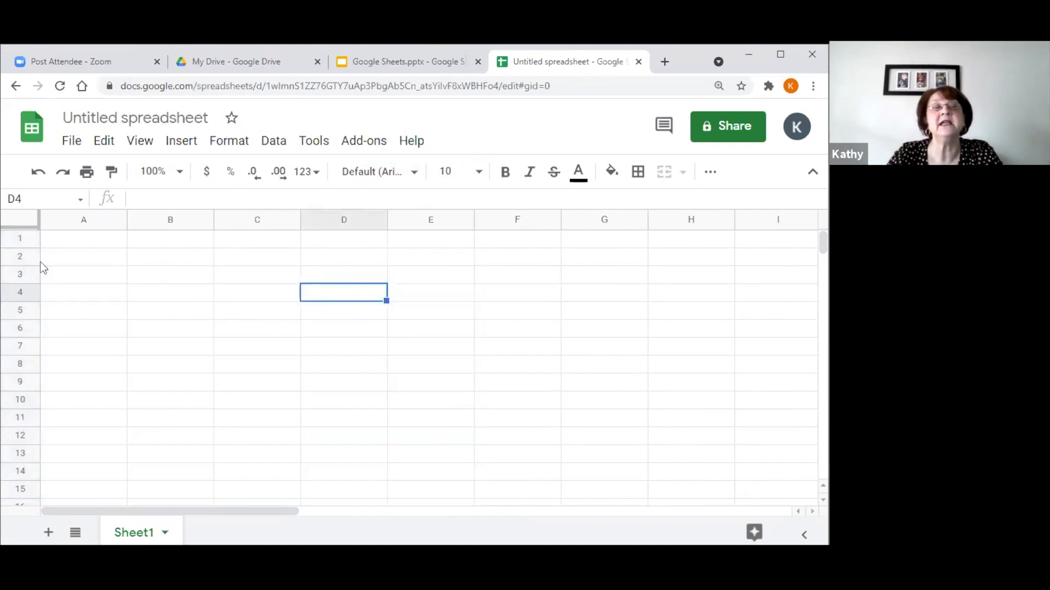
Select rows 1 to 5 together, clear that selection, and select row 4 alone.
{"action": "left_click_drag", "start_coordinate": [31, 240], "coordinate": [22, 316]}
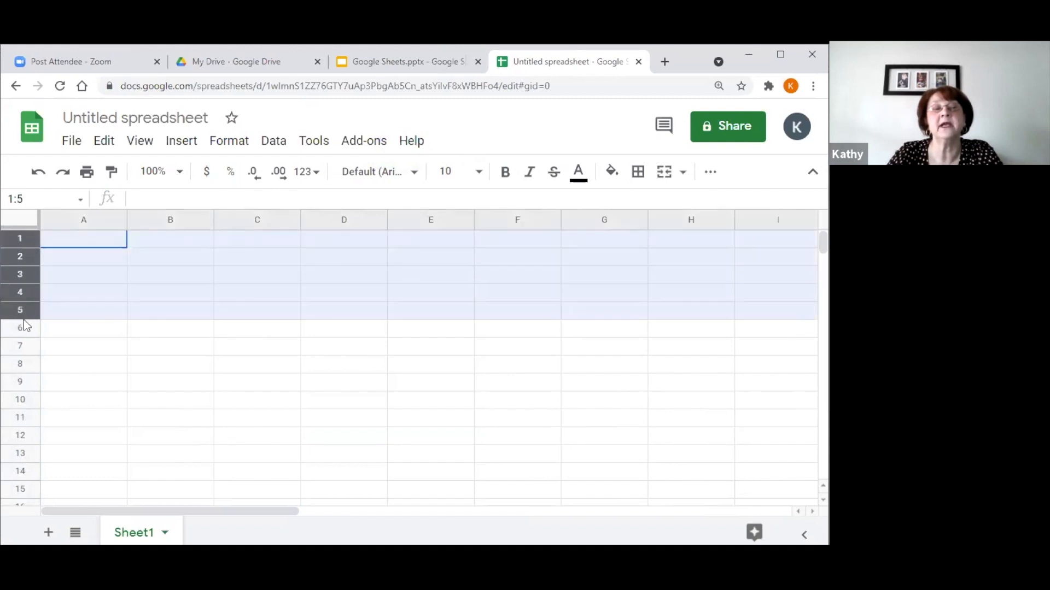
{"action": "left_click", "coordinate": [129, 364]}
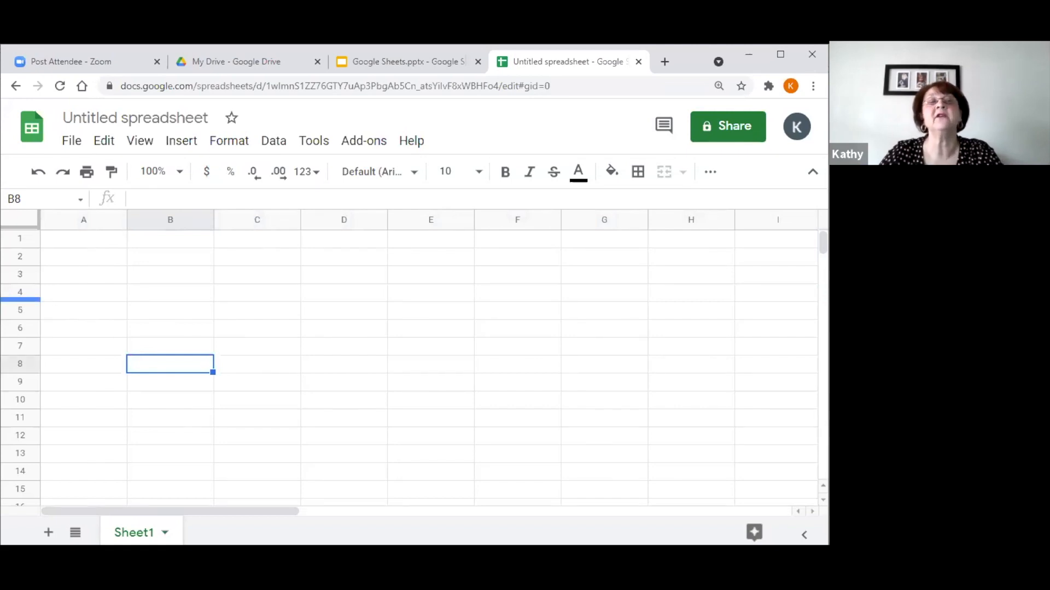
{"action": "left_click", "coordinate": [20, 292]}
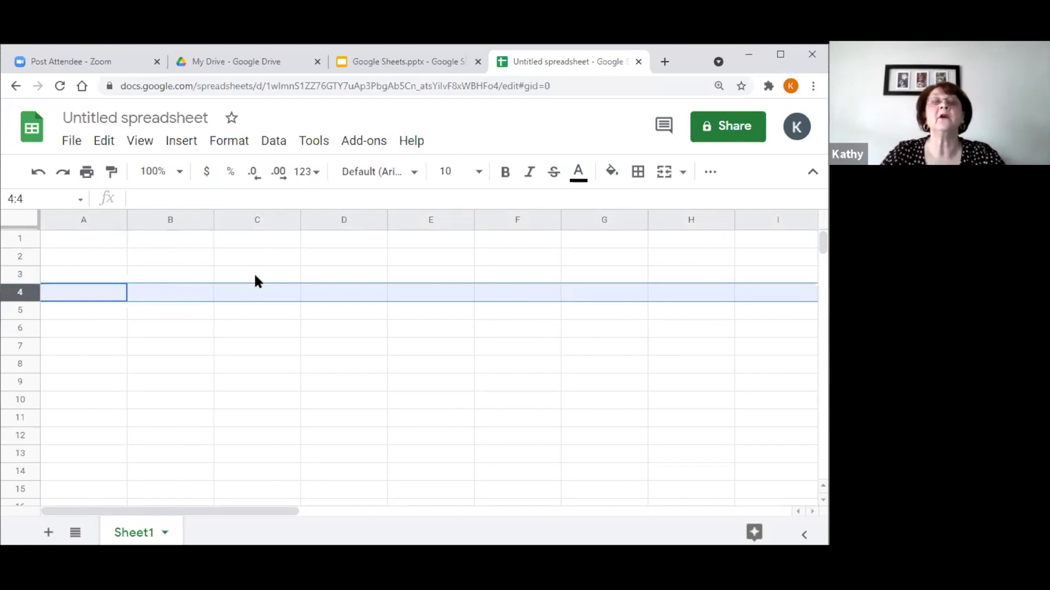
Select cells B2, F9 and B3 in turn to see their cell references.
{"action": "left_click", "coordinate": [192, 257]}
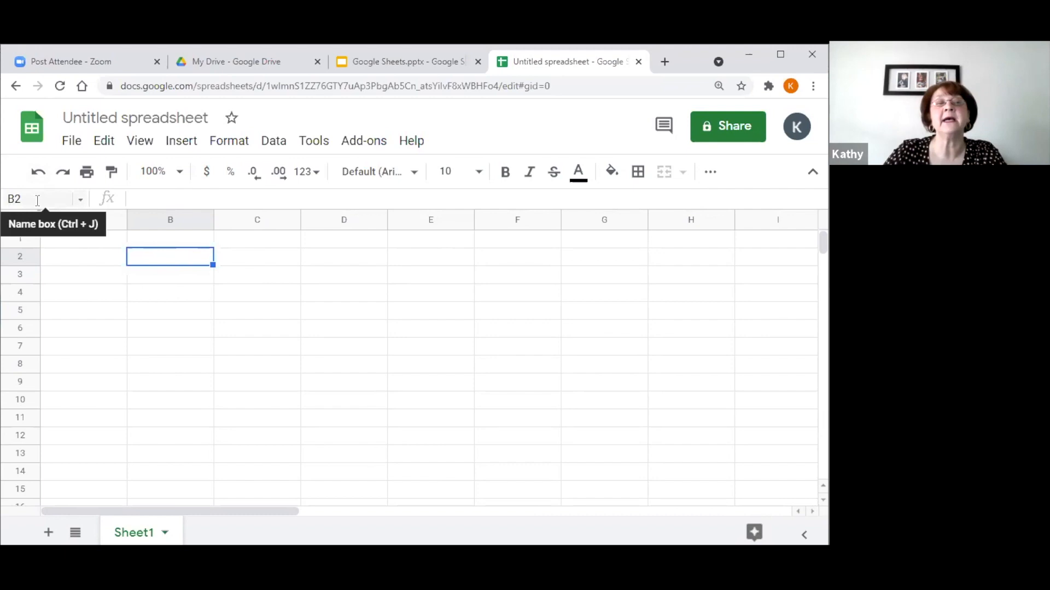
{"action": "left_click", "coordinate": [509, 386]}
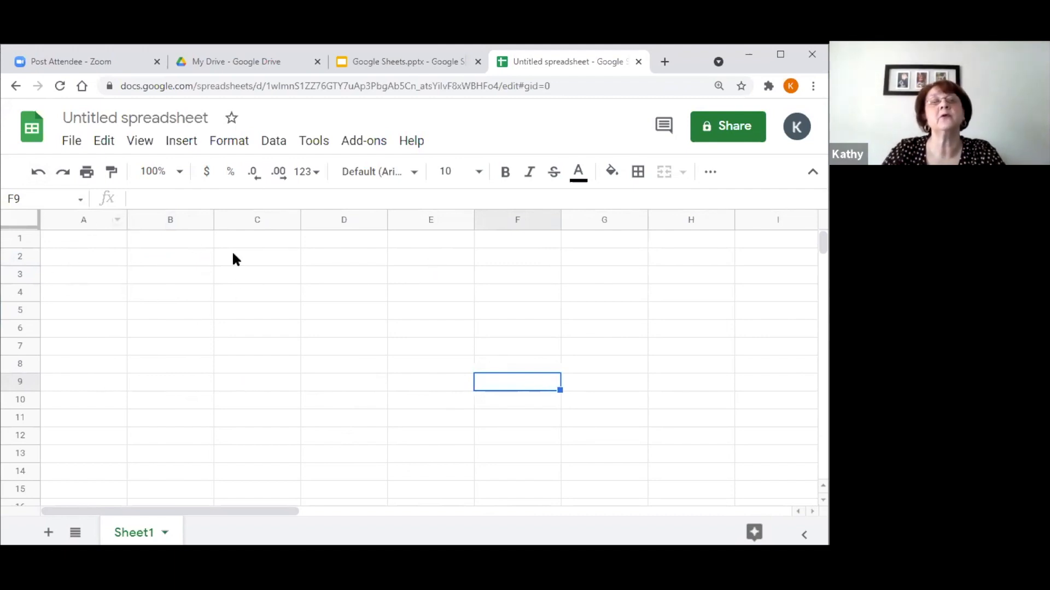
{"action": "left_click", "coordinate": [179, 276]}
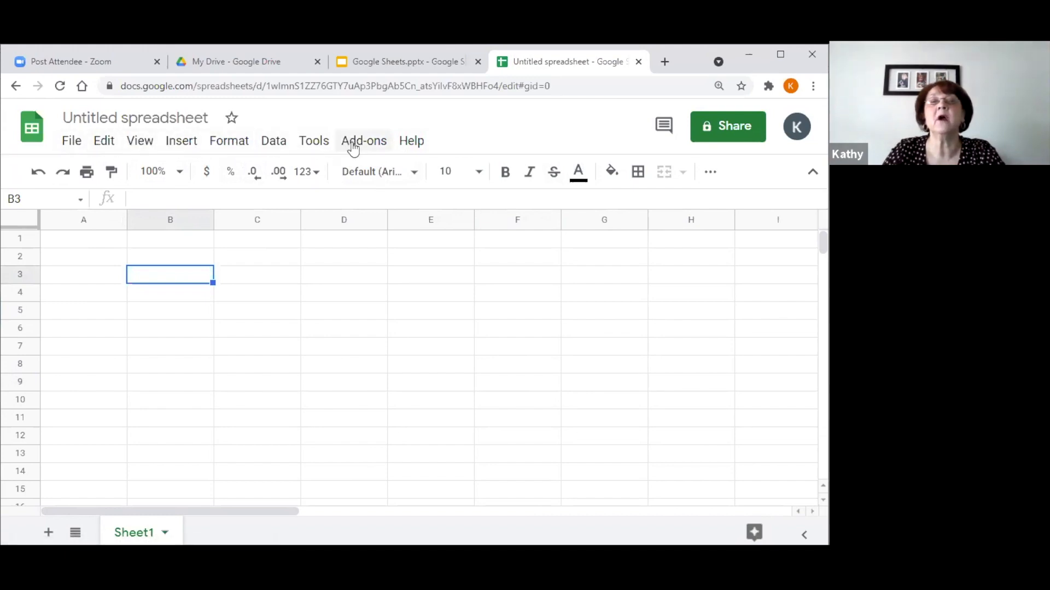
Examine the commands offered under File, Edit, View, Format, Tools and Help without applying any.
{"action": "left_click", "coordinate": [72, 142]}
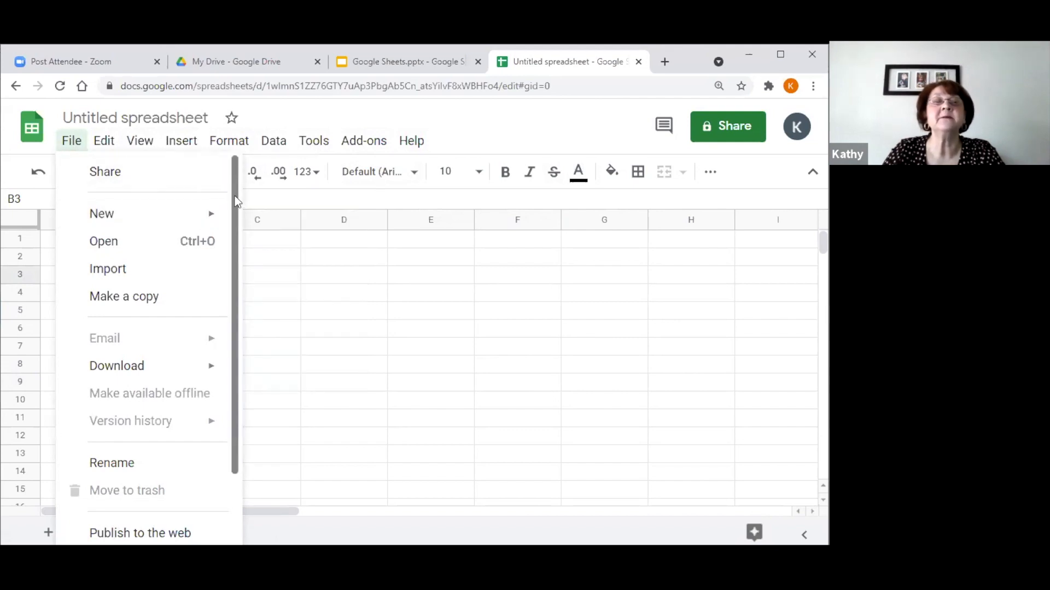
{"action": "mouse_move", "coordinate": [237, 206]}
{"action": "left_mouse_down"}
{"action": "mouse_move", "coordinate": [237, 300]}
{"action": "mouse_move", "coordinate": [231, 203]}
{"action": "left_mouse_up"}
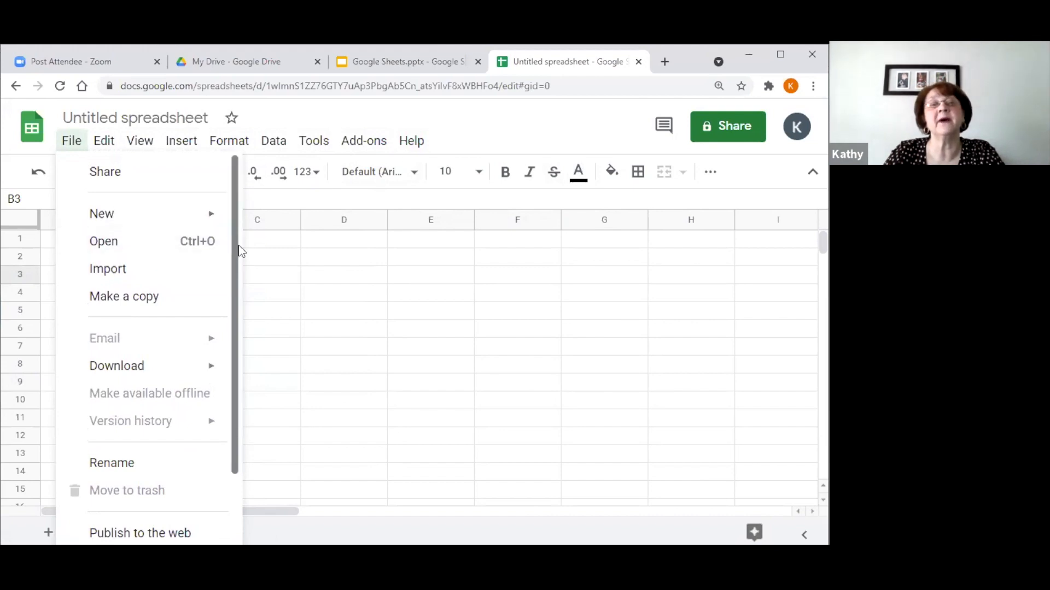
{"action": "scroll", "coordinate": [239, 249], "scroll_direction": "down", "scroll_amount": 2}
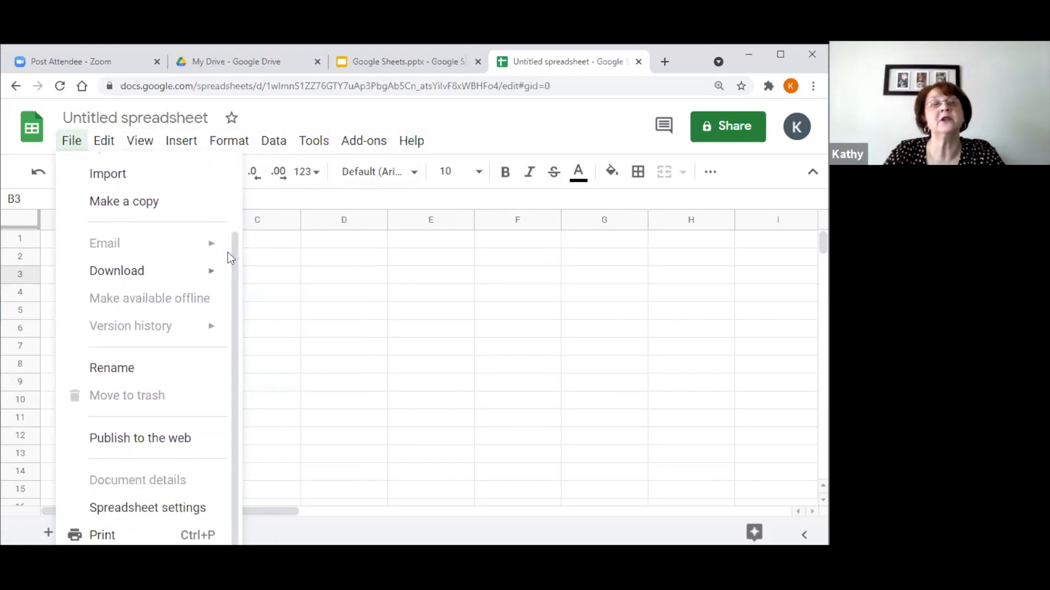
{"action": "mouse_move", "coordinate": [314, 140]}
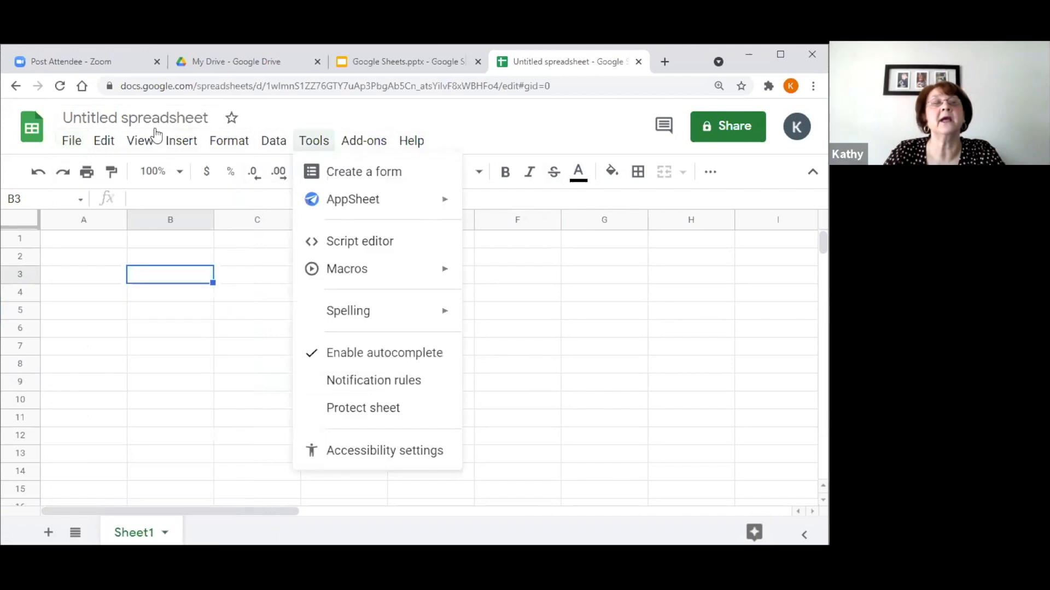
{"action": "mouse_move", "coordinate": [100, 143]}
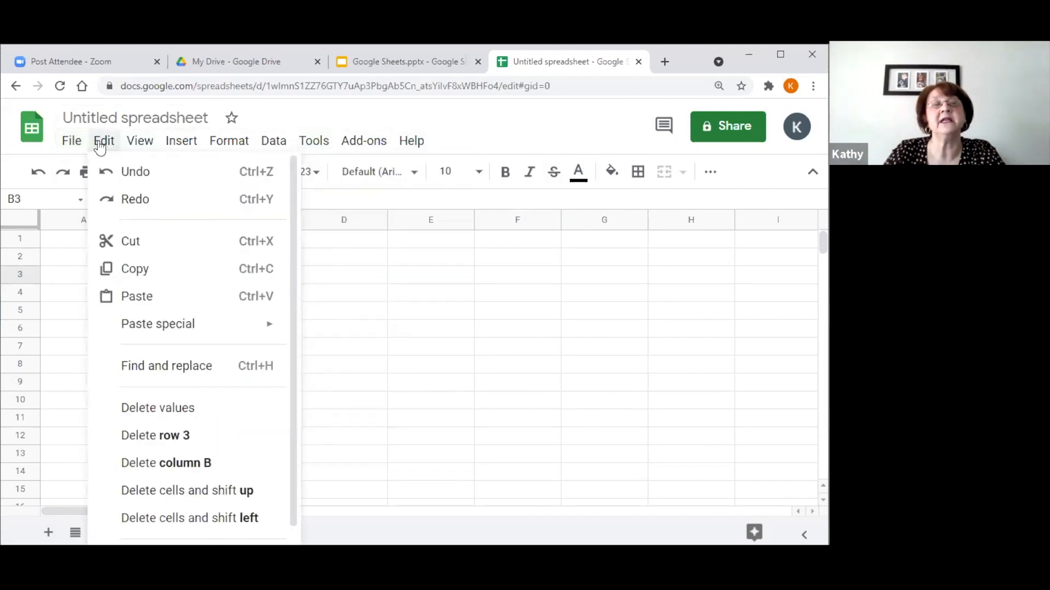
{"action": "left_click", "coordinate": [99, 143]}
{"action": "left_click", "coordinate": [105, 142]}
{"action": "mouse_move", "coordinate": [140, 143]}
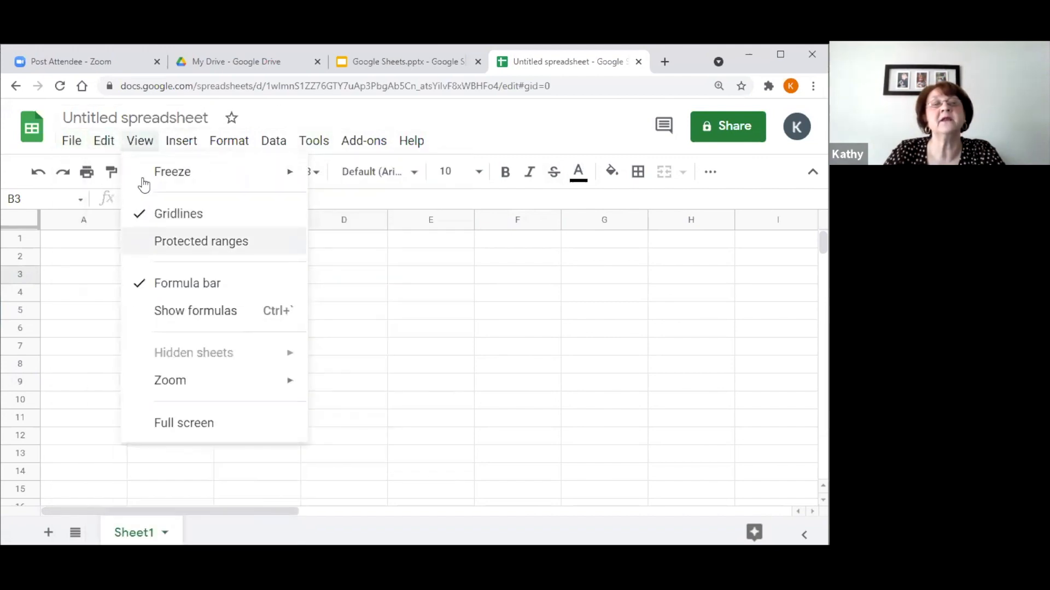
{"action": "mouse_move", "coordinate": [239, 147]}
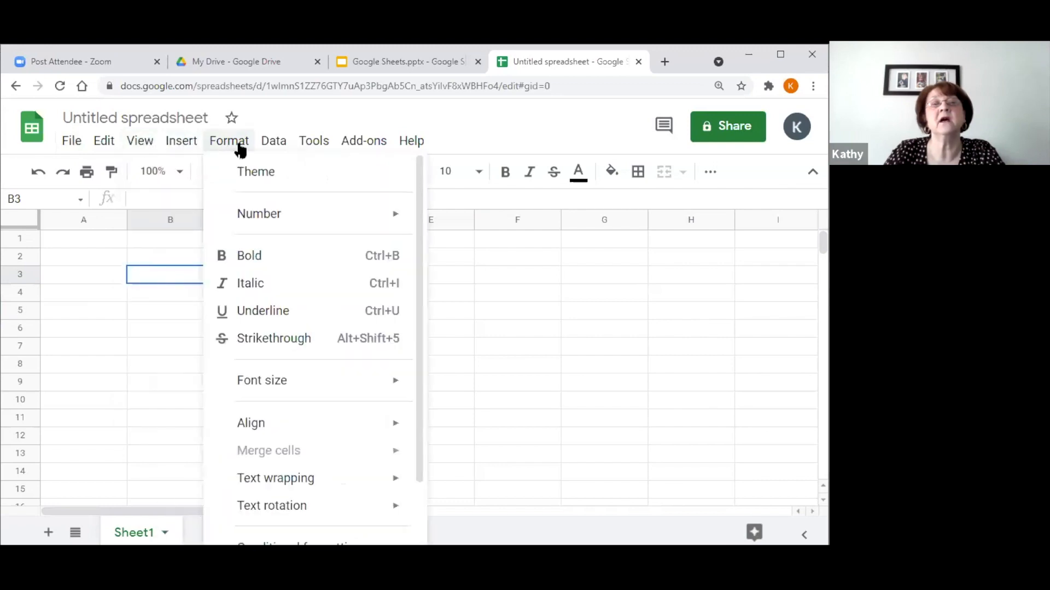
{"action": "mouse_move", "coordinate": [409, 144]}
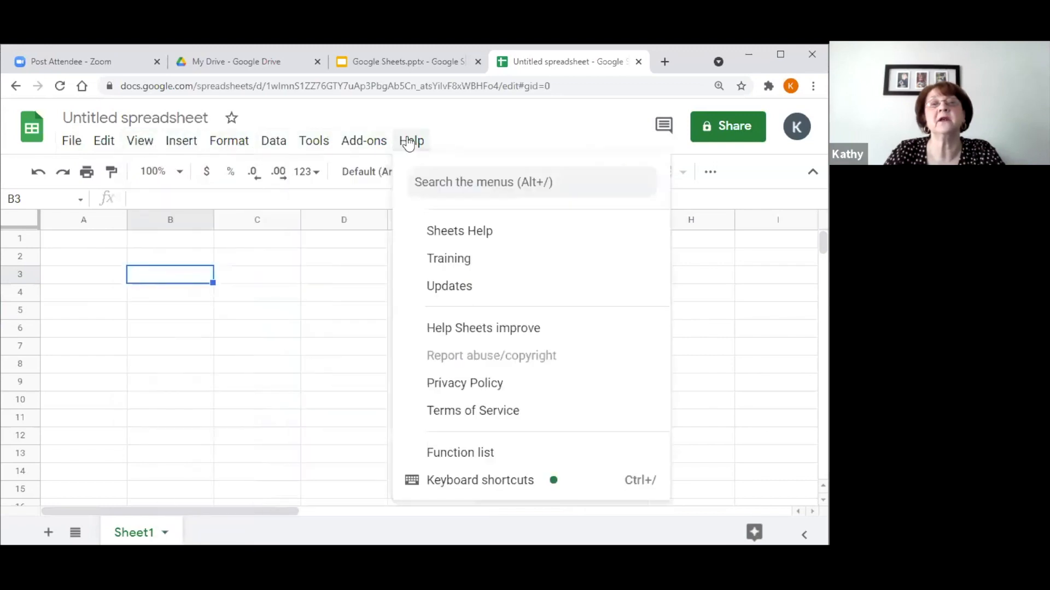
{"action": "mouse_move", "coordinate": [76, 147]}
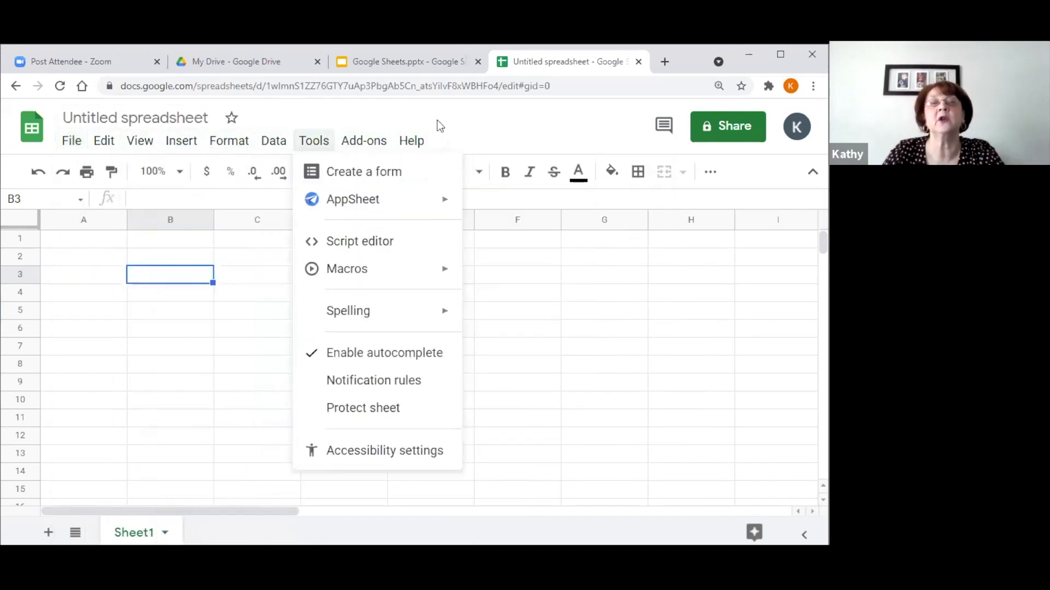
{"action": "left_click", "coordinate": [450, 110]}
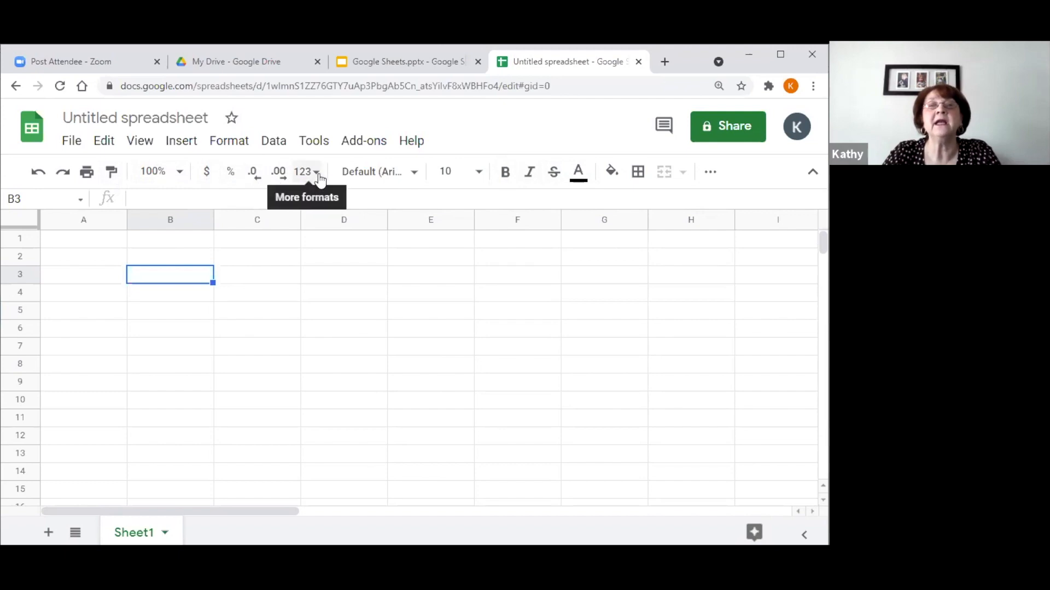
View the Google Sheets Home Page slide in the presentation, return to the spreadsheet and select cell B1.
{"action": "left_click", "coordinate": [398, 64]}
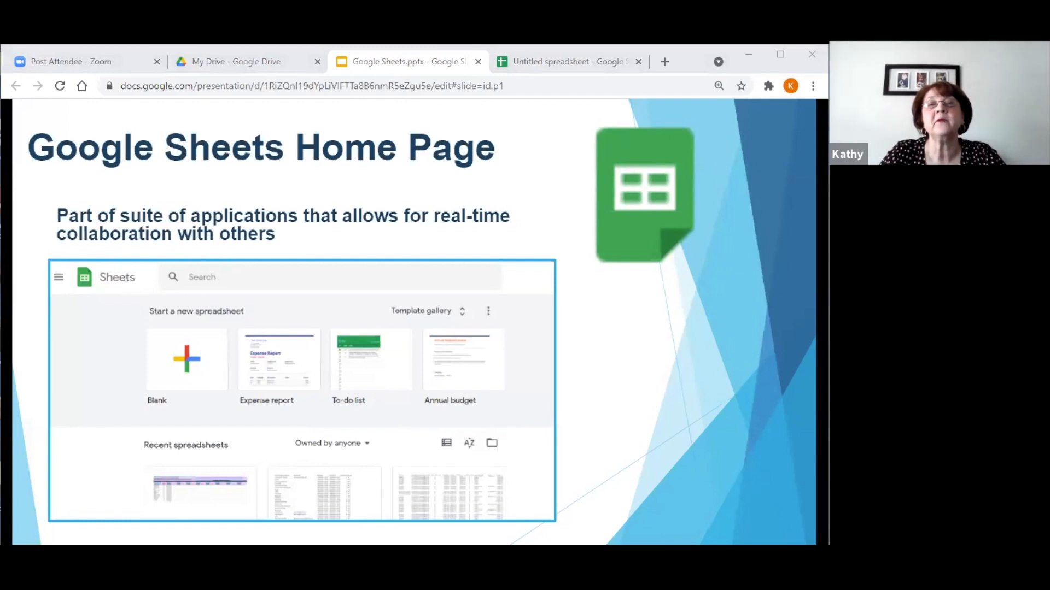
{"action": "left_click", "coordinate": [534, 61]}
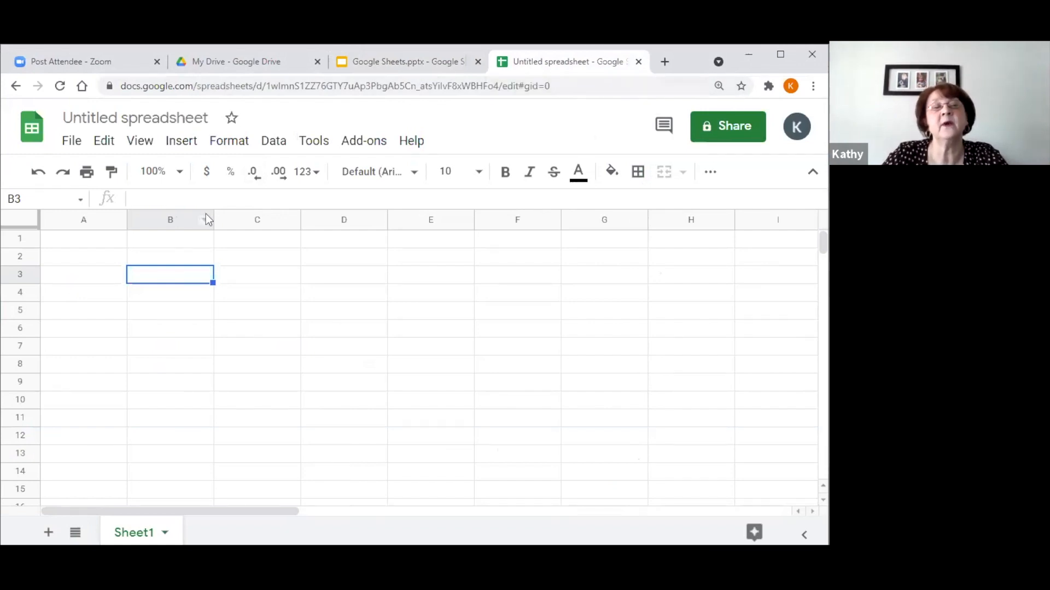
{"action": "left_click", "coordinate": [158, 242]}
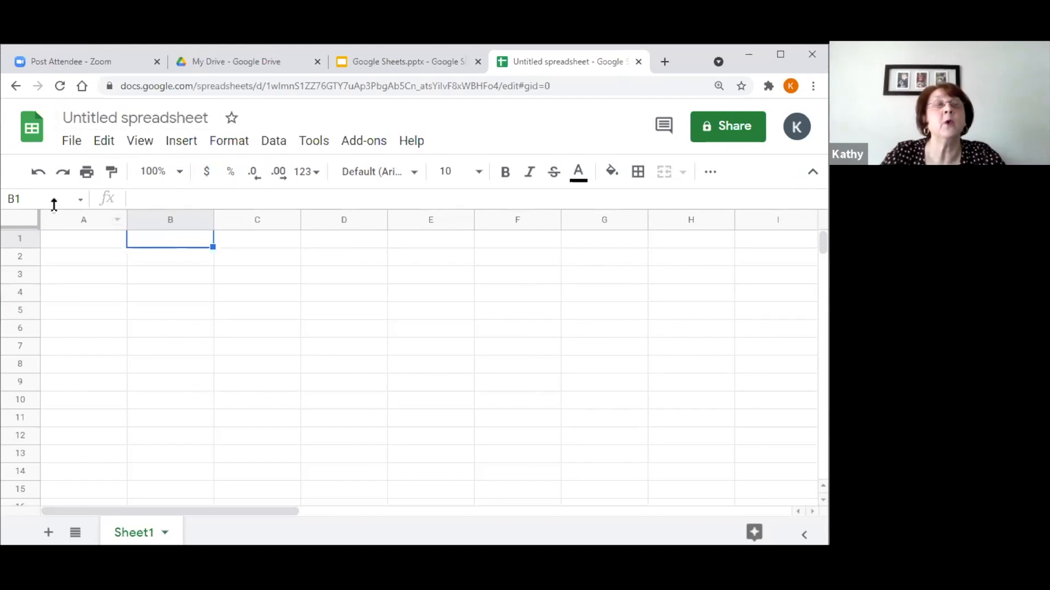
Return to the Sheets home page and create another blank spreadsheet.
{"action": "left_click", "coordinate": [32, 137]}
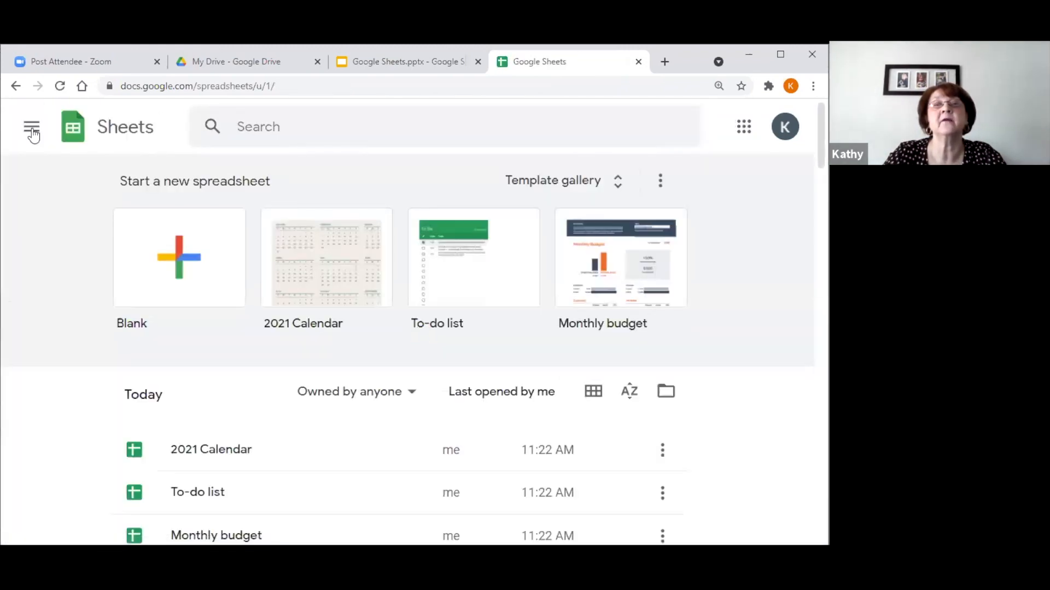
{"action": "left_click", "coordinate": [175, 256]}
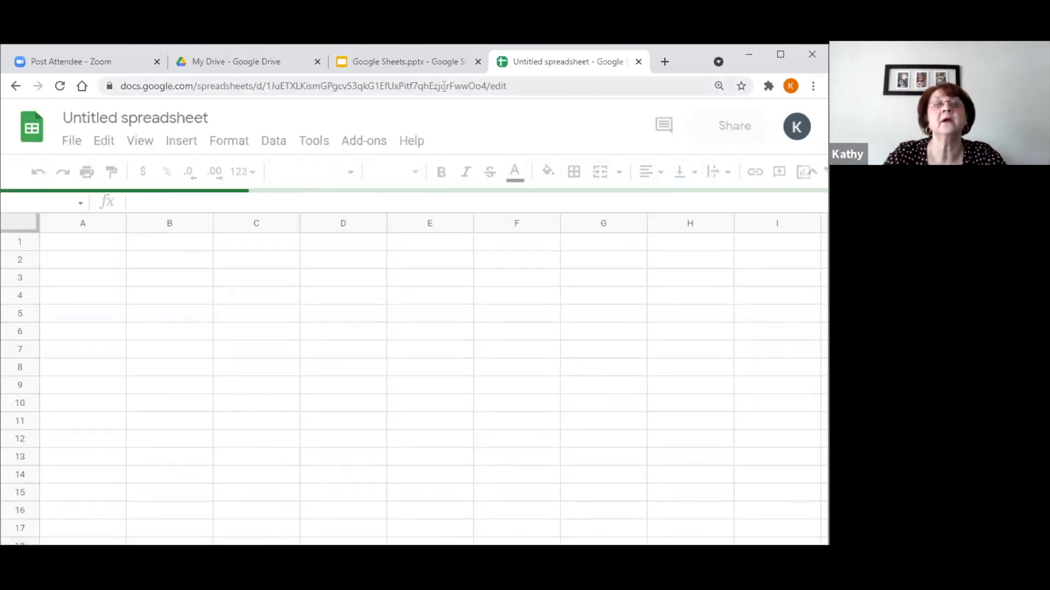
View the Sheets Terminology slide in the Google Sheets presentation and return to the new blank spreadsheet.
{"action": "left_click", "coordinate": [413, 62]}
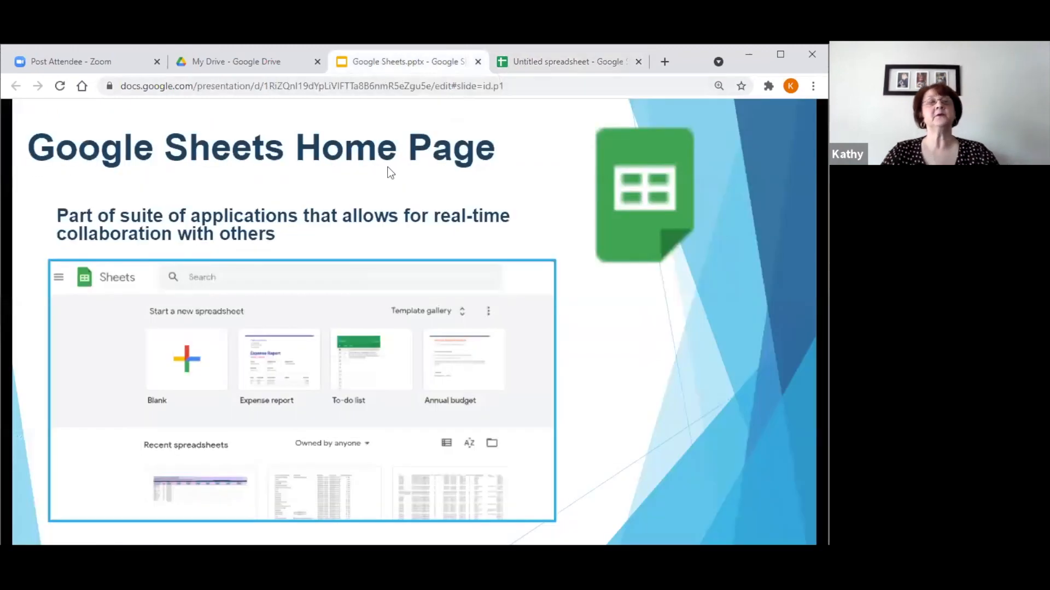
{"action": "mouse_move", "coordinate": [138, 509]}
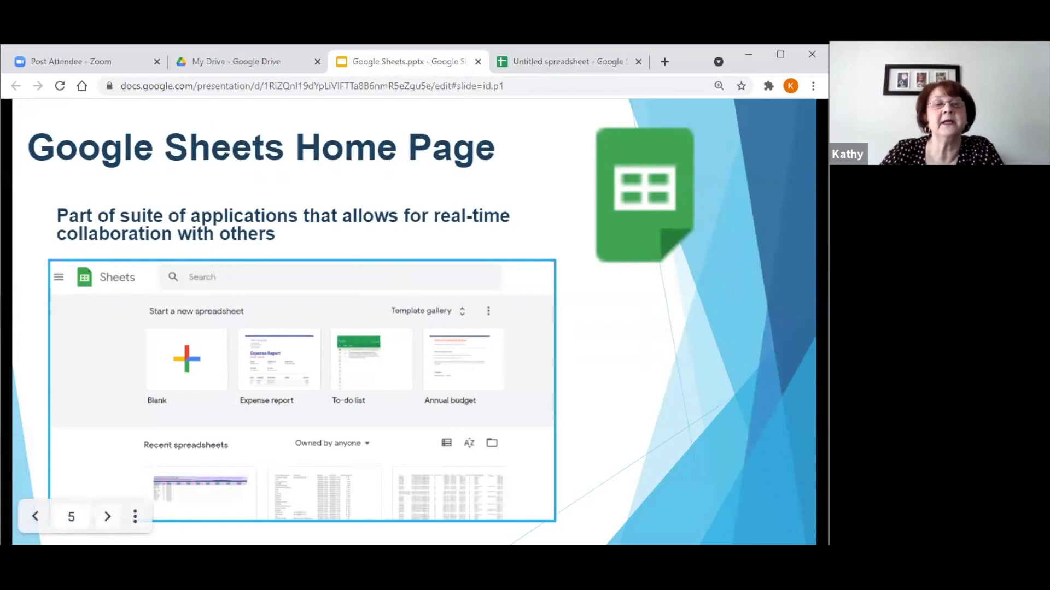
{"action": "left_click", "coordinate": [105, 518]}
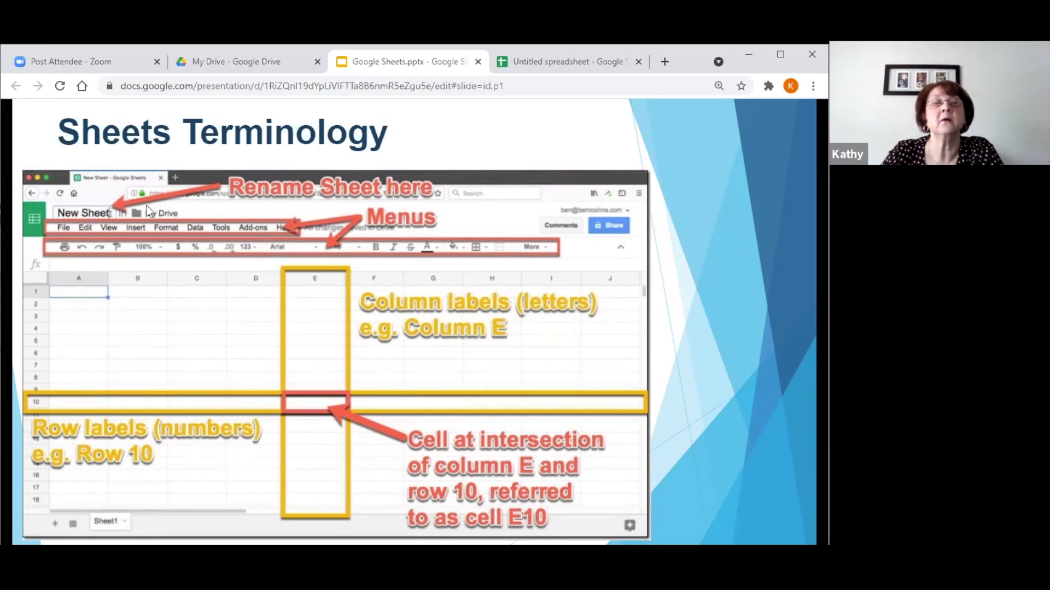
{"action": "left_click", "coordinate": [544, 65]}
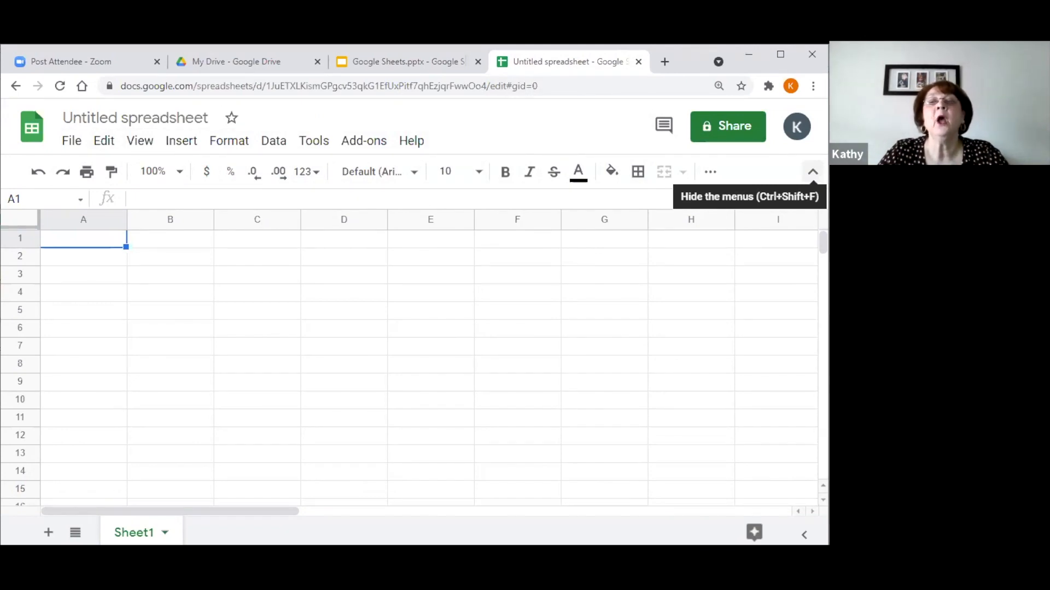
Hide the spreadsheet's menus and show them again.
{"action": "left_click", "coordinate": [812, 171]}
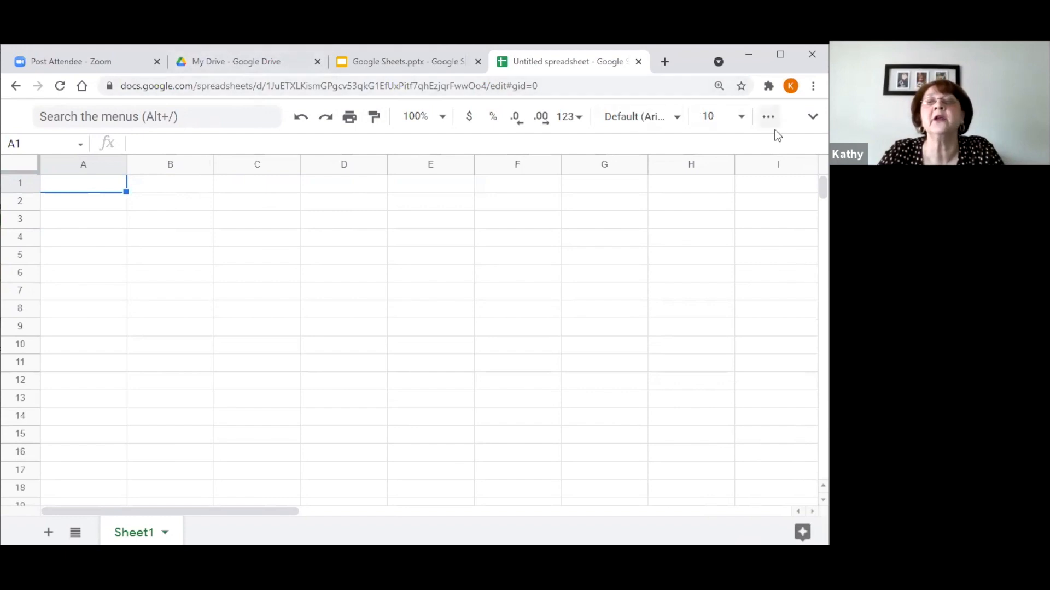
{"action": "left_click", "coordinate": [812, 117]}
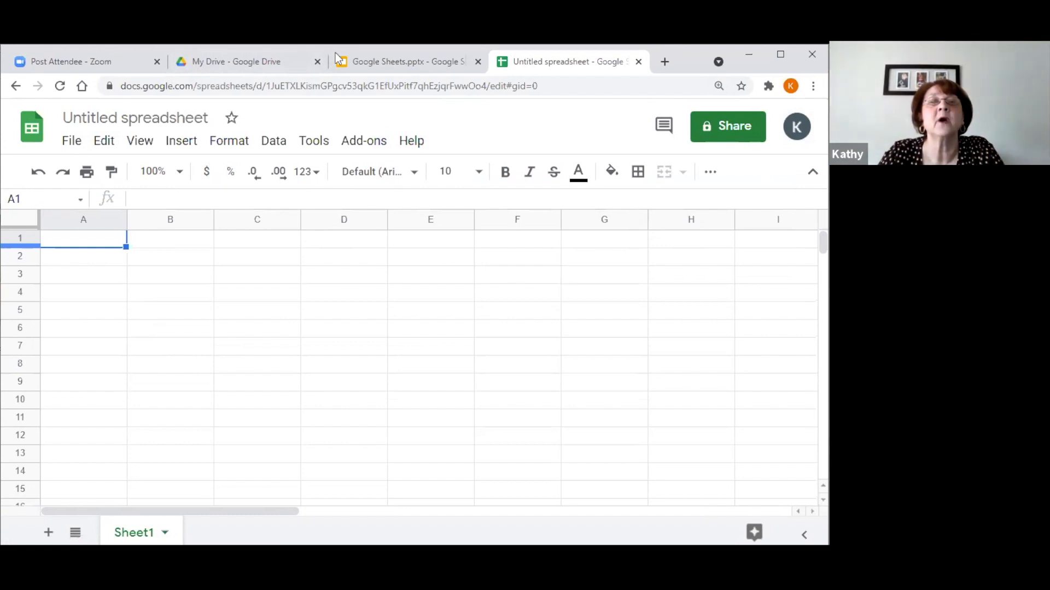
View the "Definition - Rows, Columns, Cells, Data types" slide in the Google Sheets presentation and return to the untitled spreadsheet.
{"action": "left_click", "coordinate": [408, 58]}
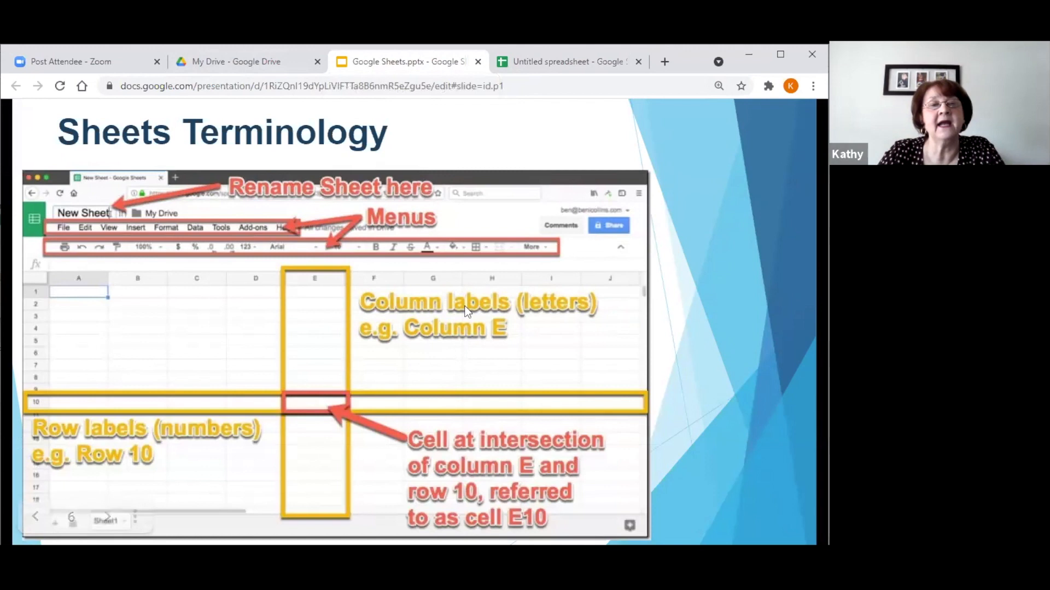
{"action": "left_click", "coordinate": [106, 517]}
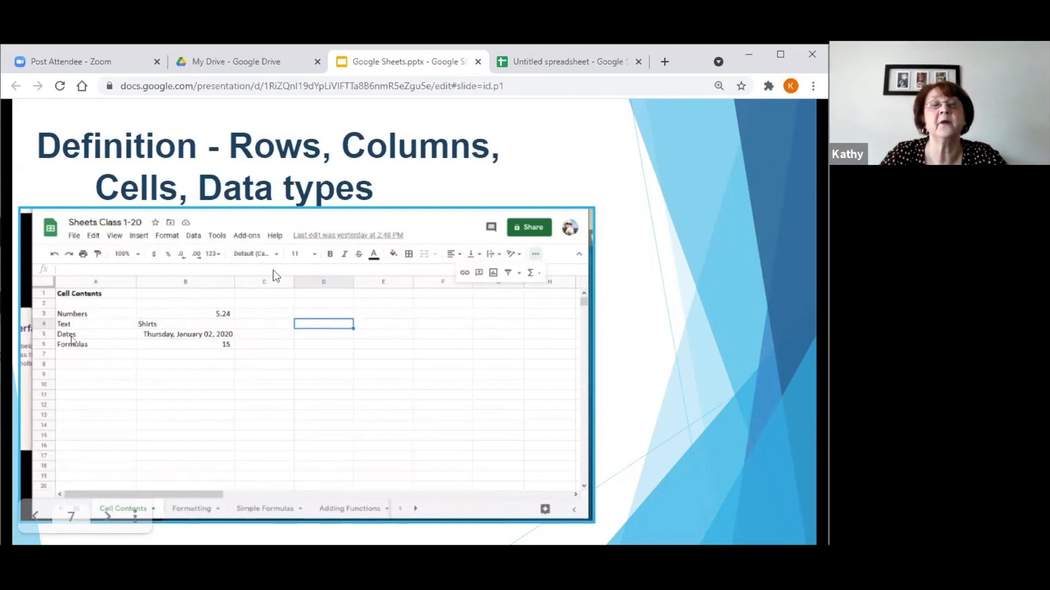
{"action": "left_click", "coordinate": [553, 60]}
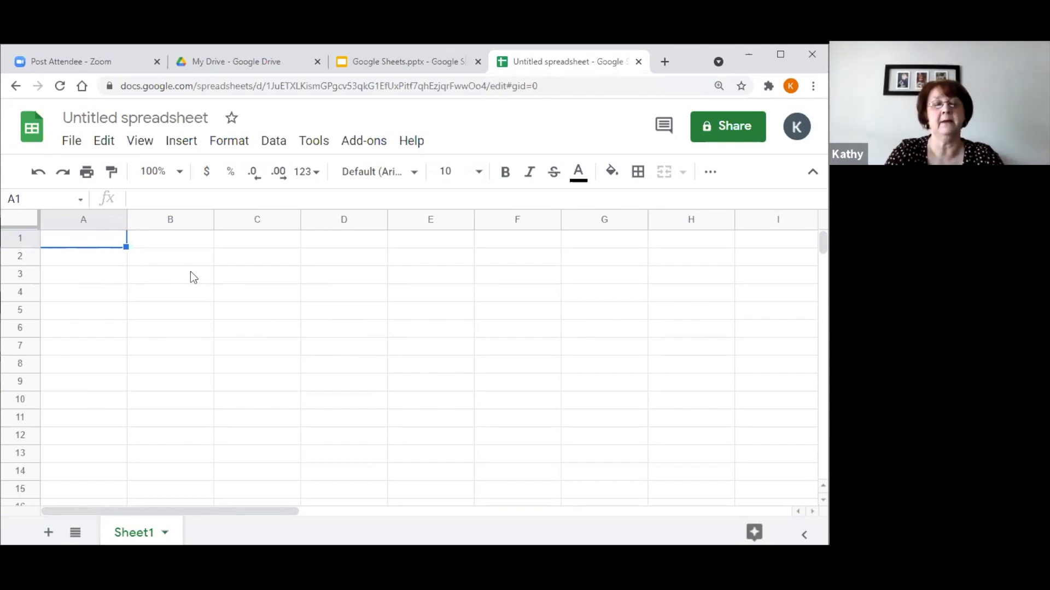
Enter the heading "Cell Contents" in cell A1.
{"action": "type", "text": "Ce"}
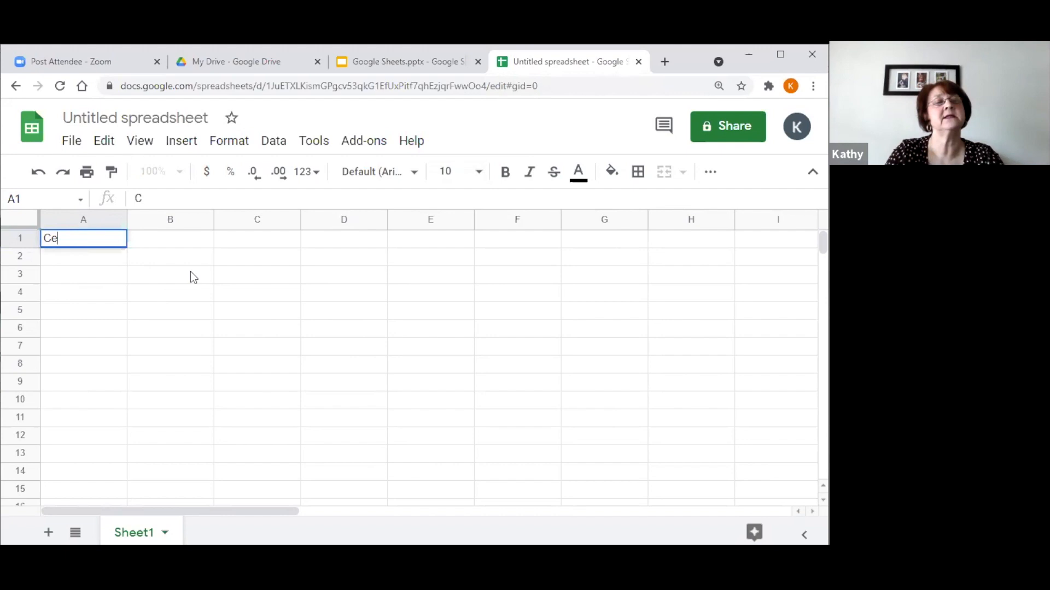
{"action": "type", "text": "ll Con"}
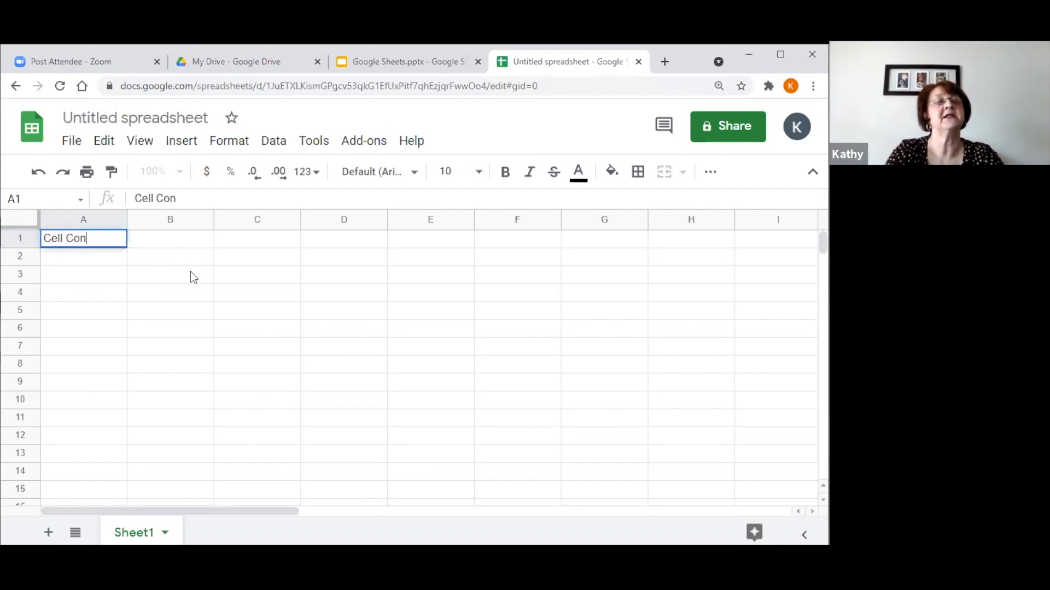
{"action": "type", "text": "tents"}
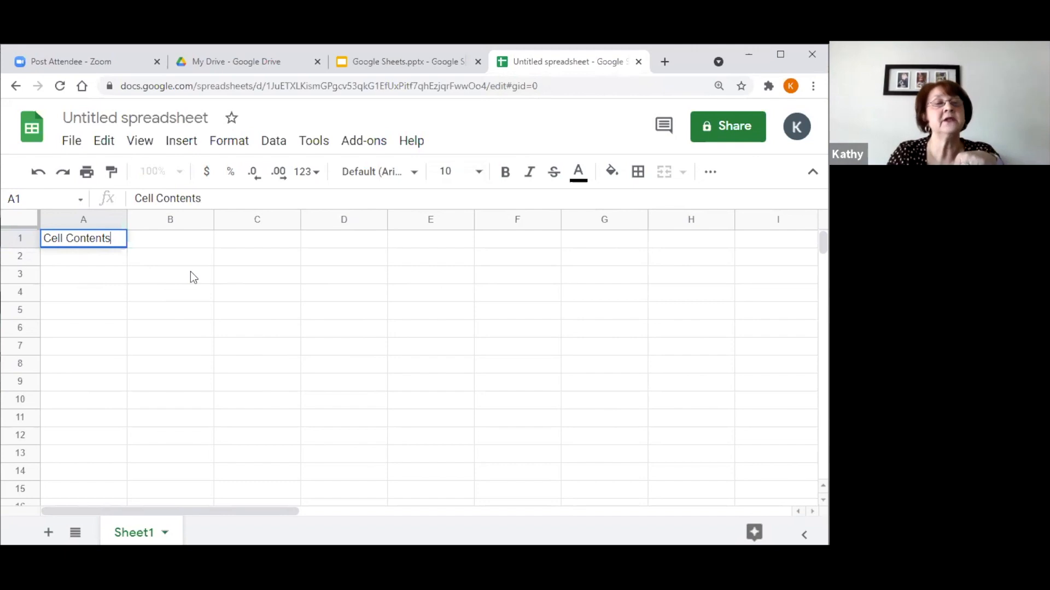
{"action": "key", "text": "Return"}
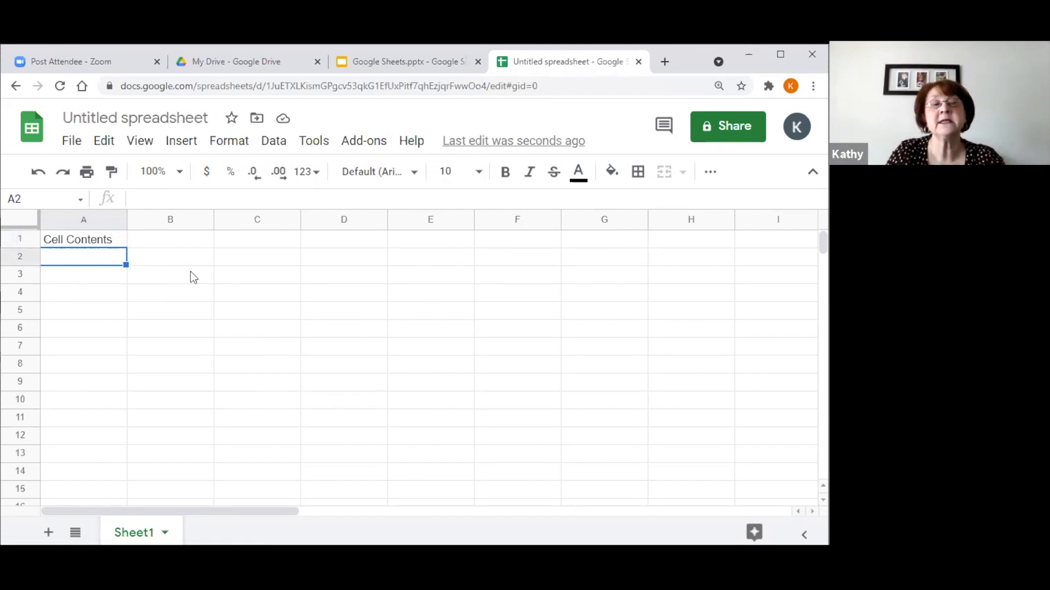
Move the cell selection from A2 across to C2, up through row 1 to B2, and back to A2.
{"action": "key", "text": "Right"}
{"action": "key", "text": "Right"}
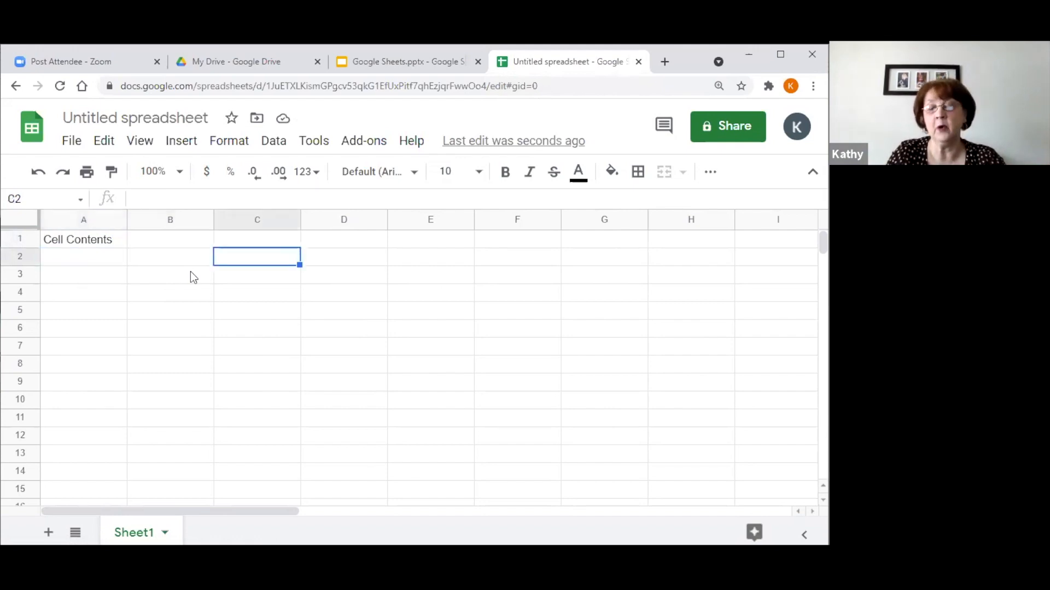
{"action": "key", "text": "Up"}
{"action": "key", "text": "Left"}
{"action": "key", "text": "Down"}
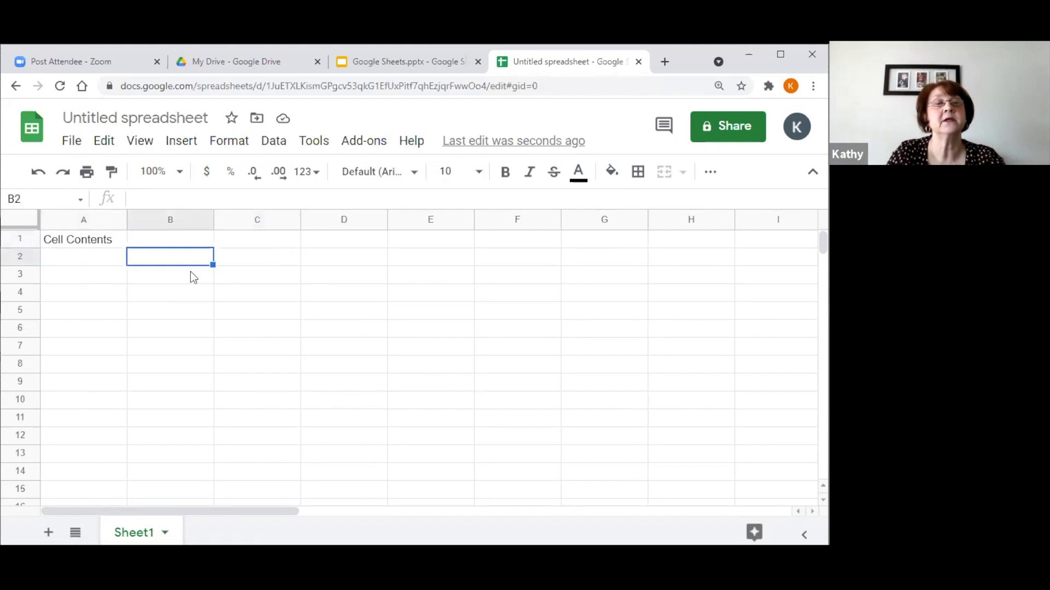
{"action": "key", "text": "Left"}
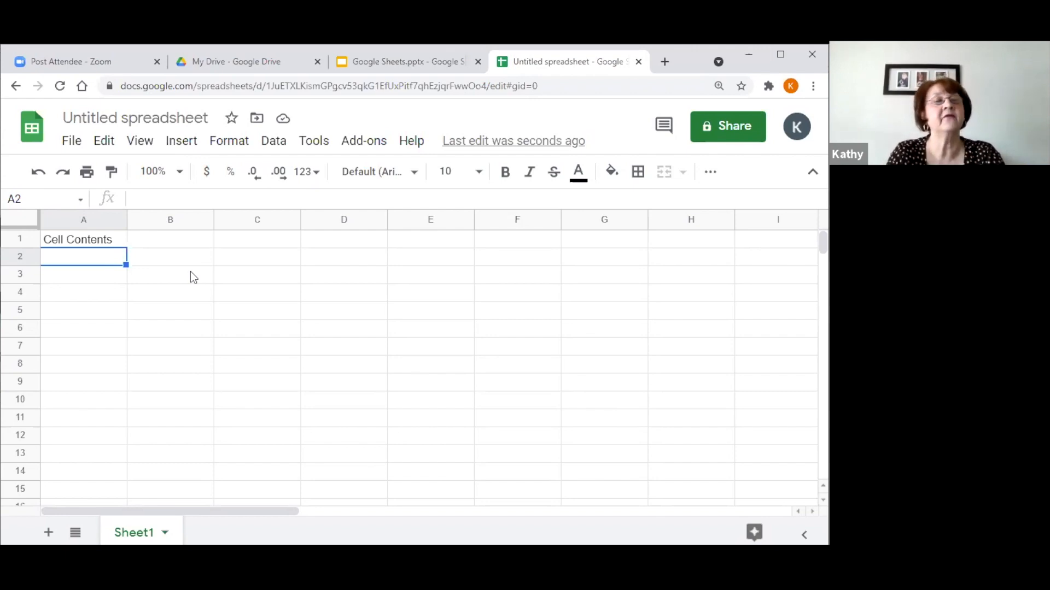
Enter the labels Numbers, Text, Date and Formula in cells A2 through A5.
{"action": "type", "text": "N"}
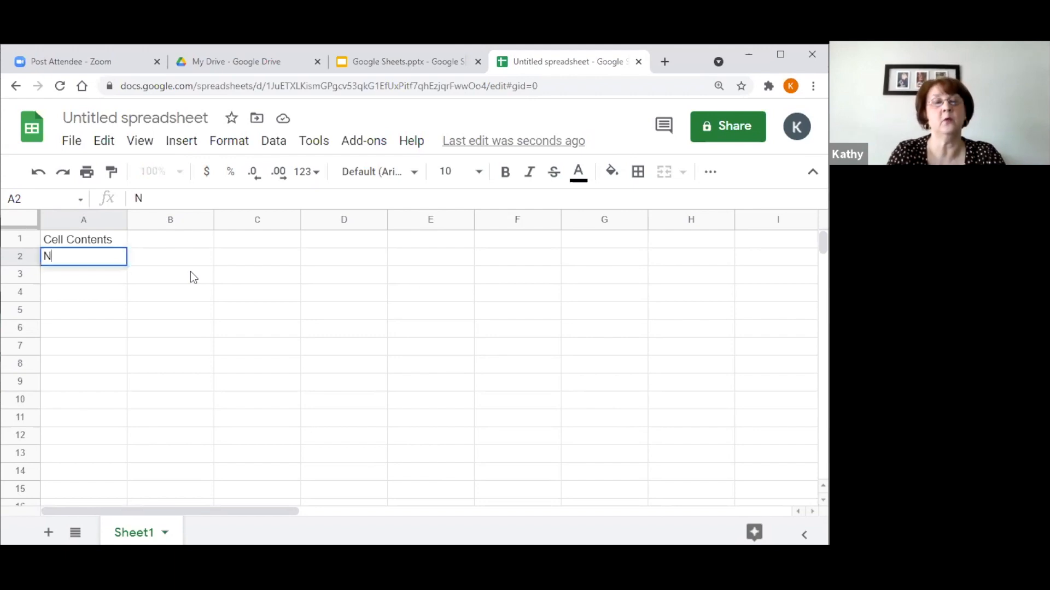
{"action": "type", "text": "umbers"}
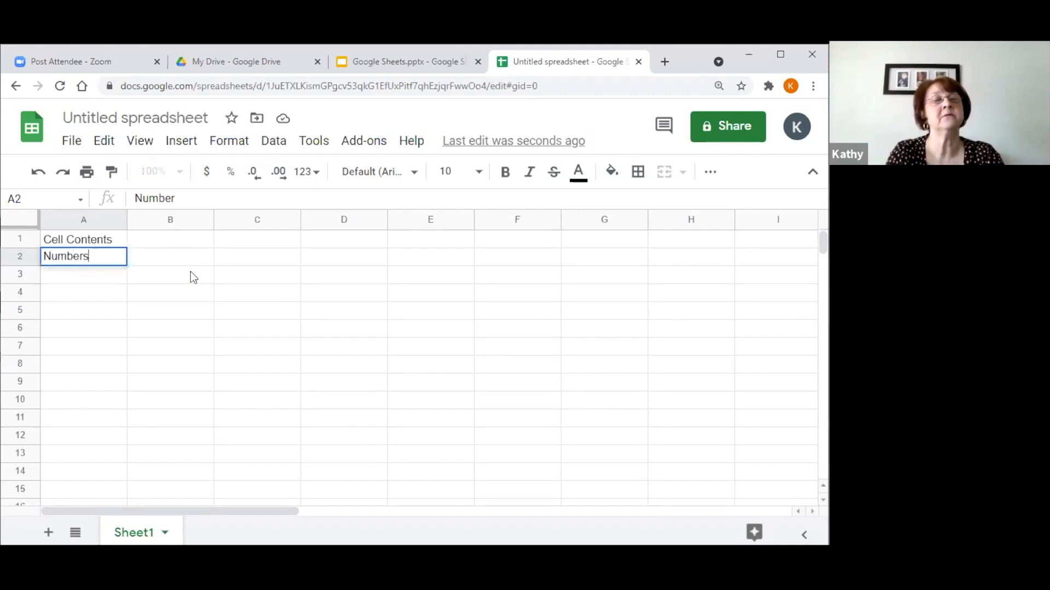
{"action": "key", "text": "Return"}
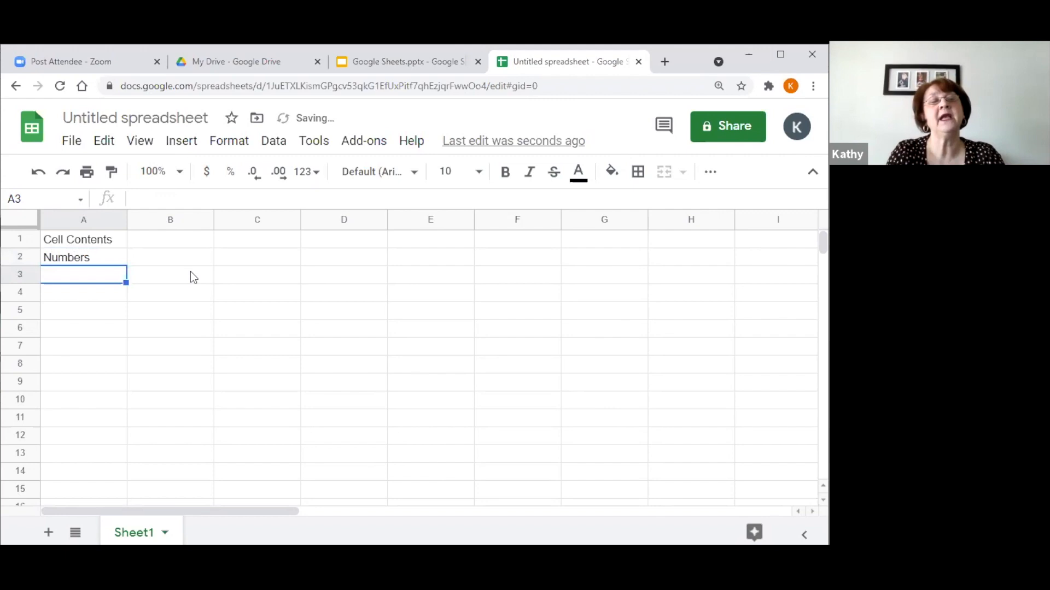
{"action": "type", "text": "Text"}
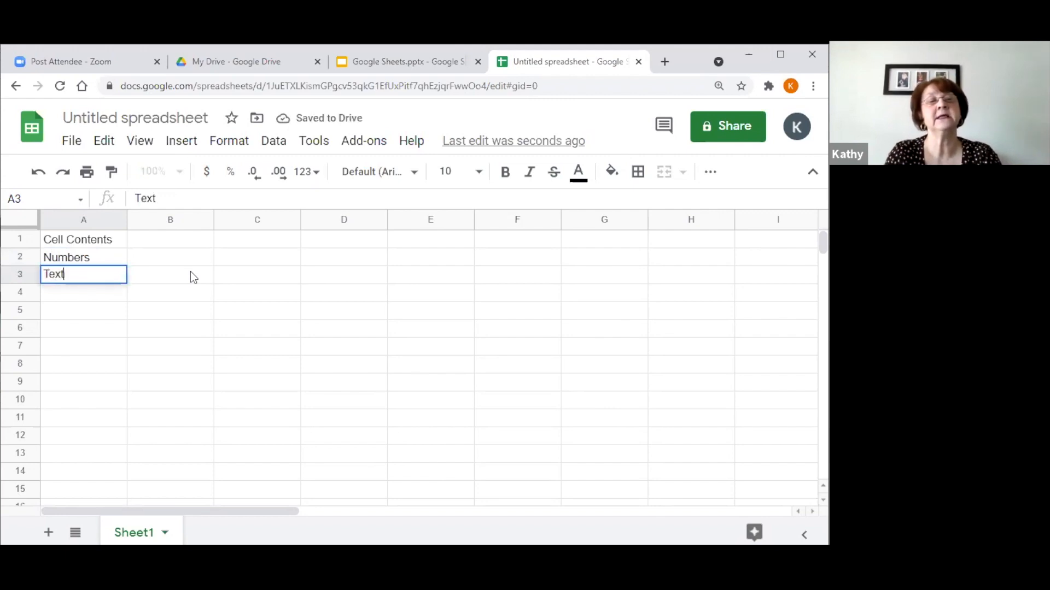
{"action": "key", "text": "Return"}
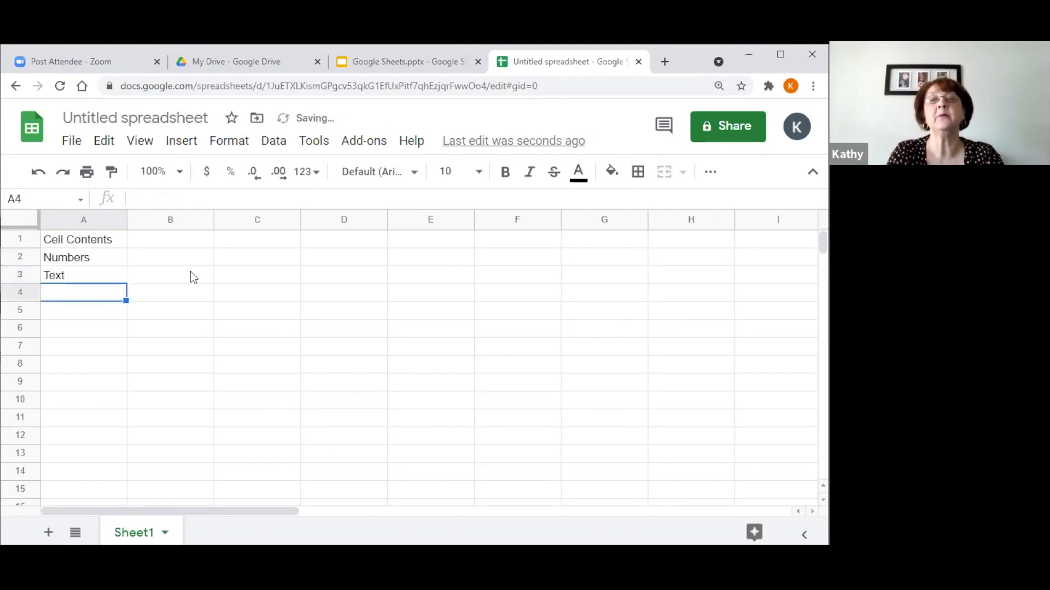
{"action": "type", "text": "Date"}
{"action": "key", "text": "Return"}
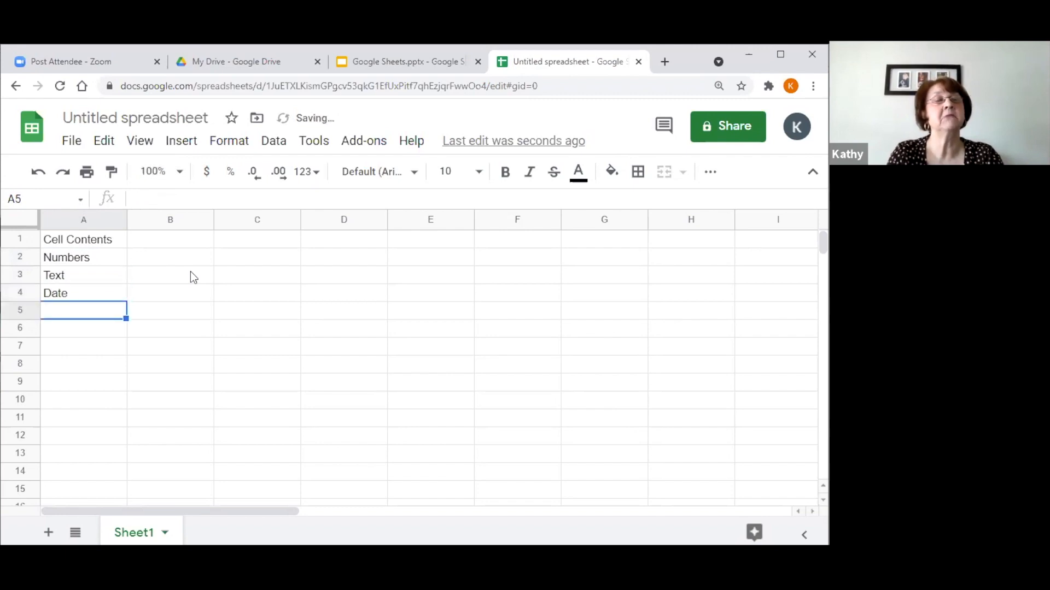
{"action": "type", "text": "F"}
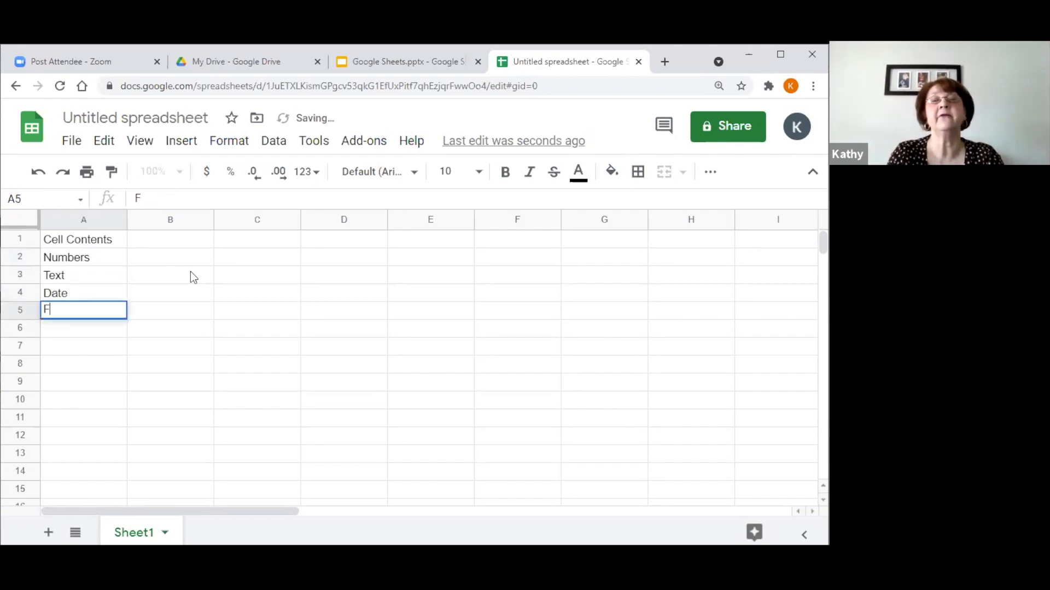
{"action": "type", "text": "ormula"}
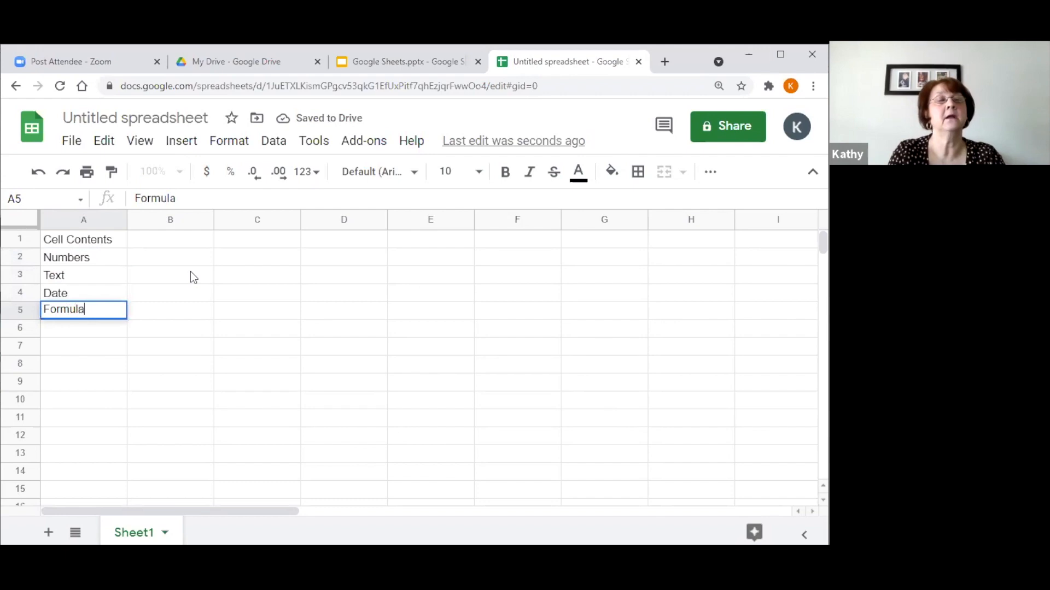
{"action": "key", "text": "Return"}
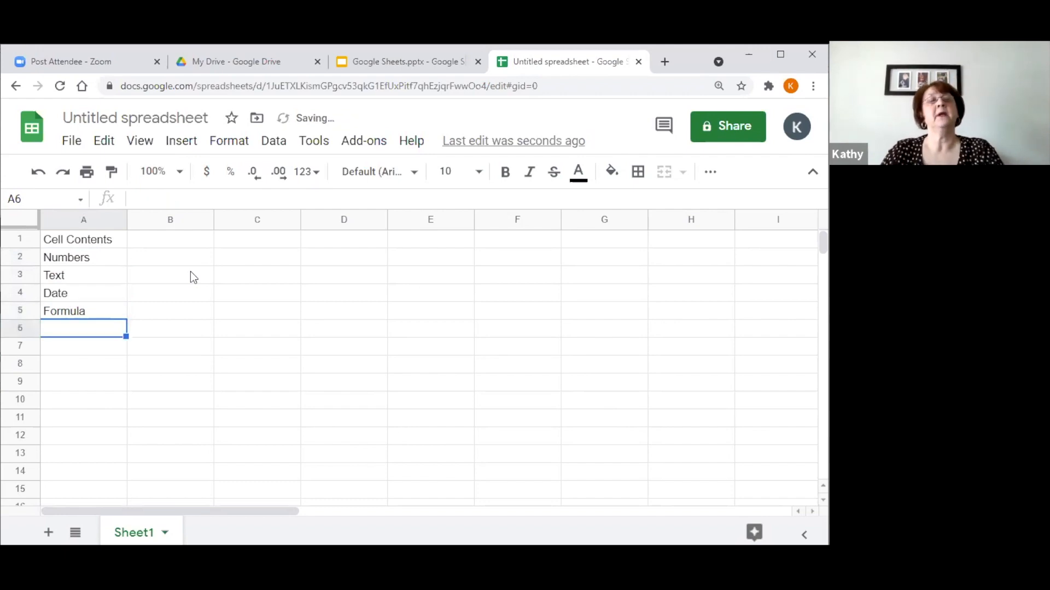
Enter the sample values 15, words and 4//29/2021 in cells B2 through B4.
{"action": "left_click", "coordinate": [147, 264]}
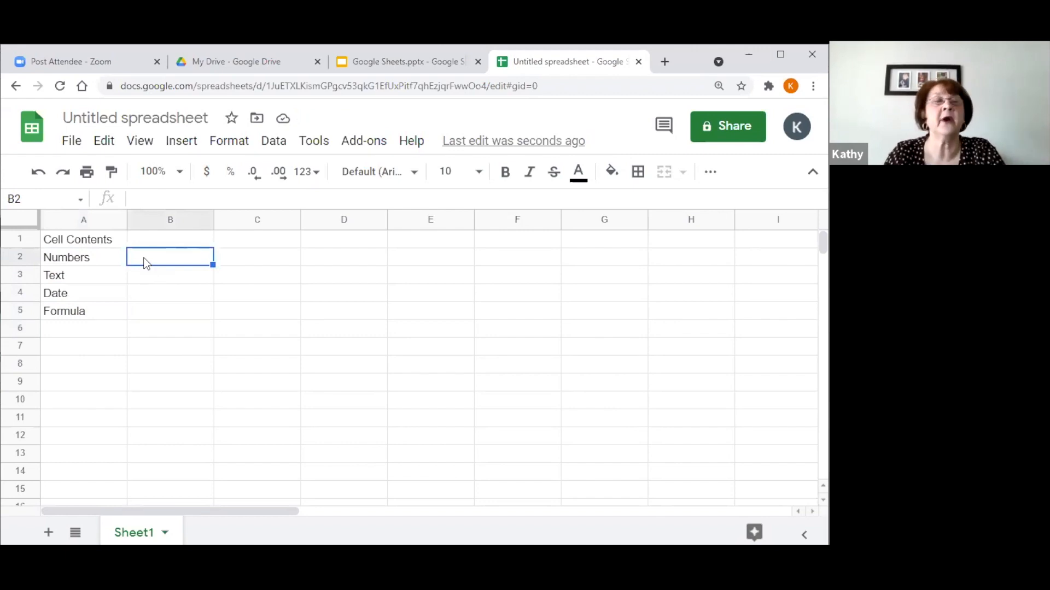
{"action": "type", "text": "15"}
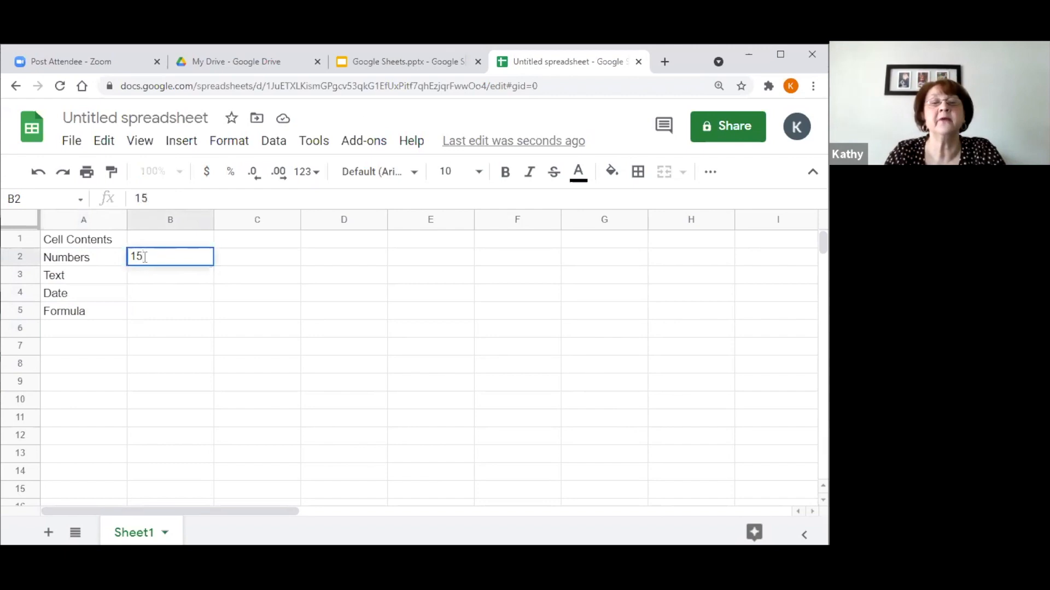
{"action": "key", "text": "Return"}
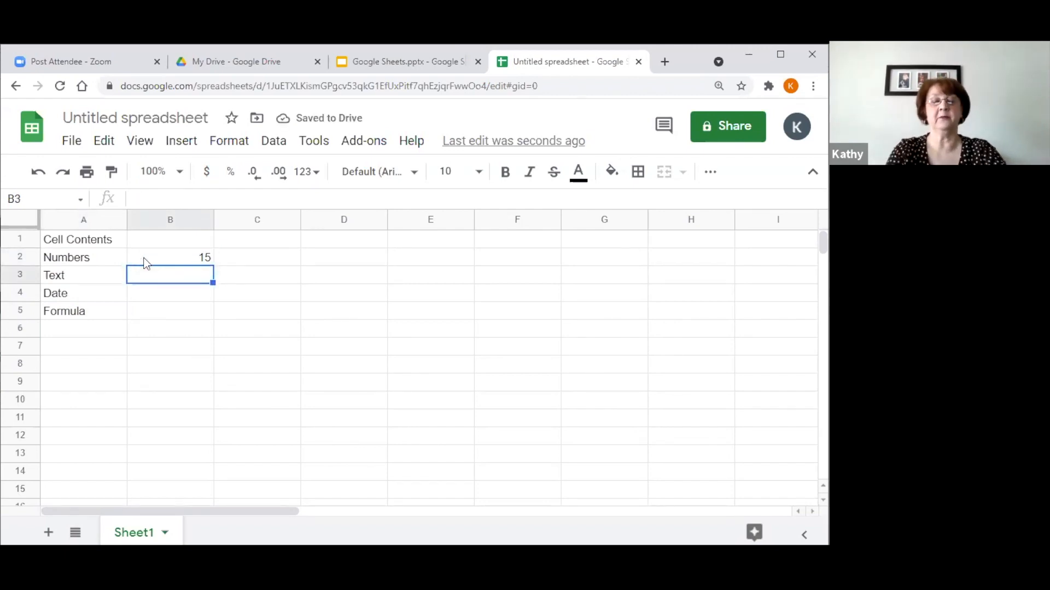
{"action": "type", "text": "words"}
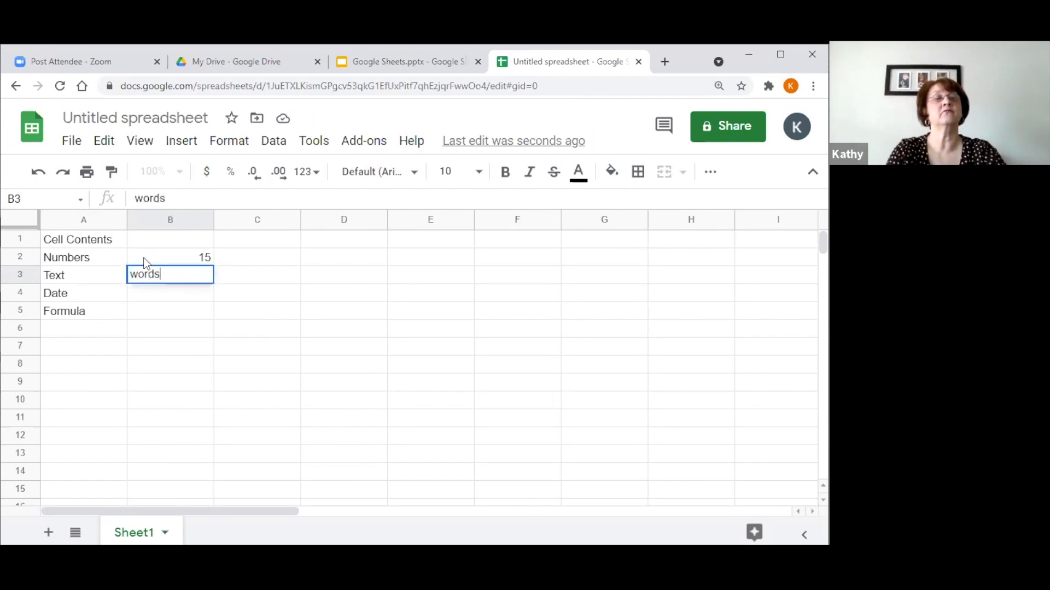
{"action": "key", "text": "Return"}
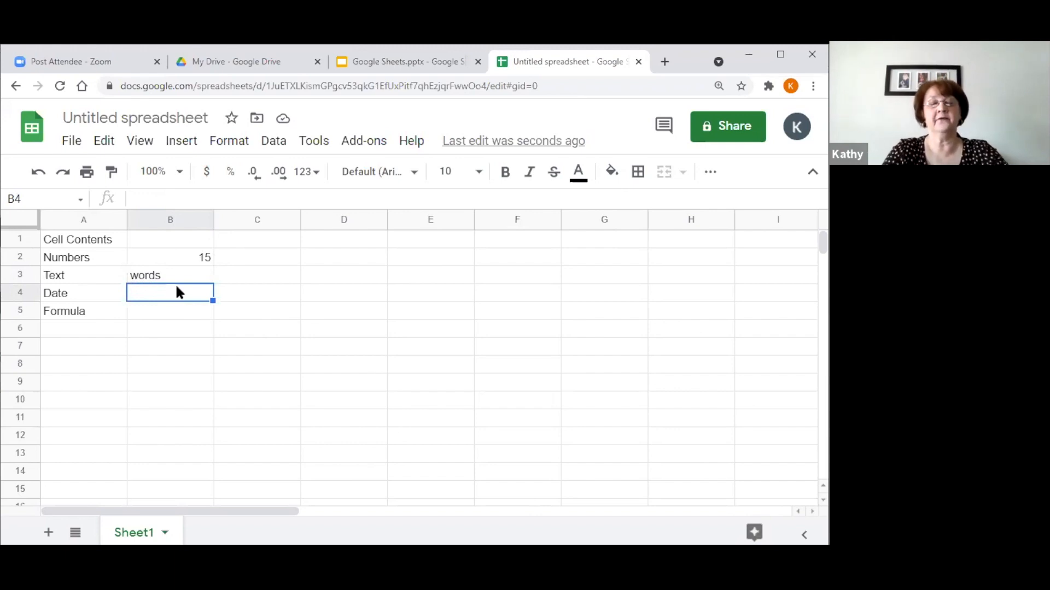
{"action": "type", "text": "4"}
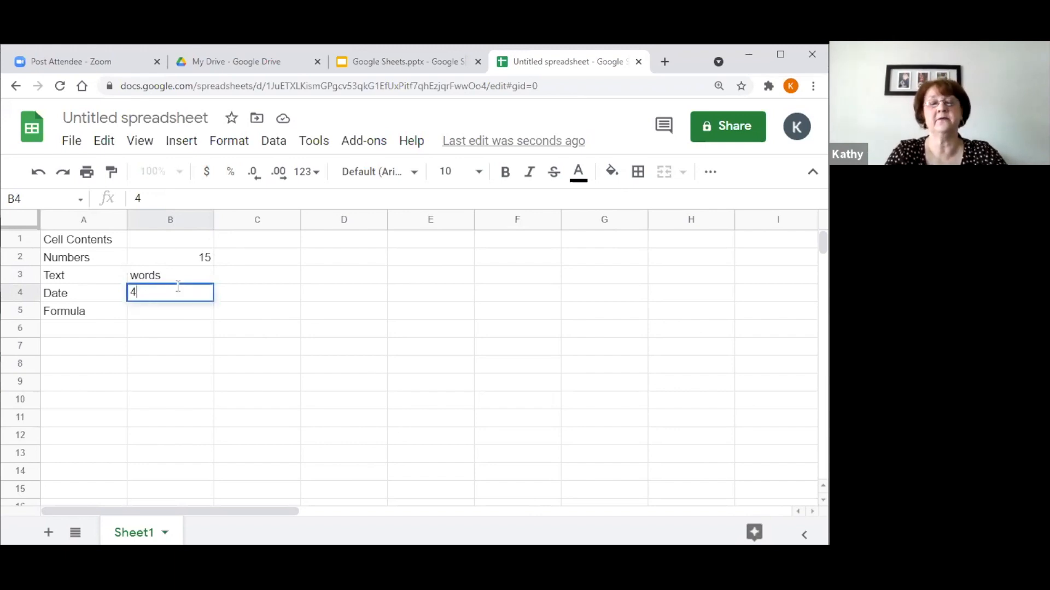
{"action": "type", "text": "//29/2021"}
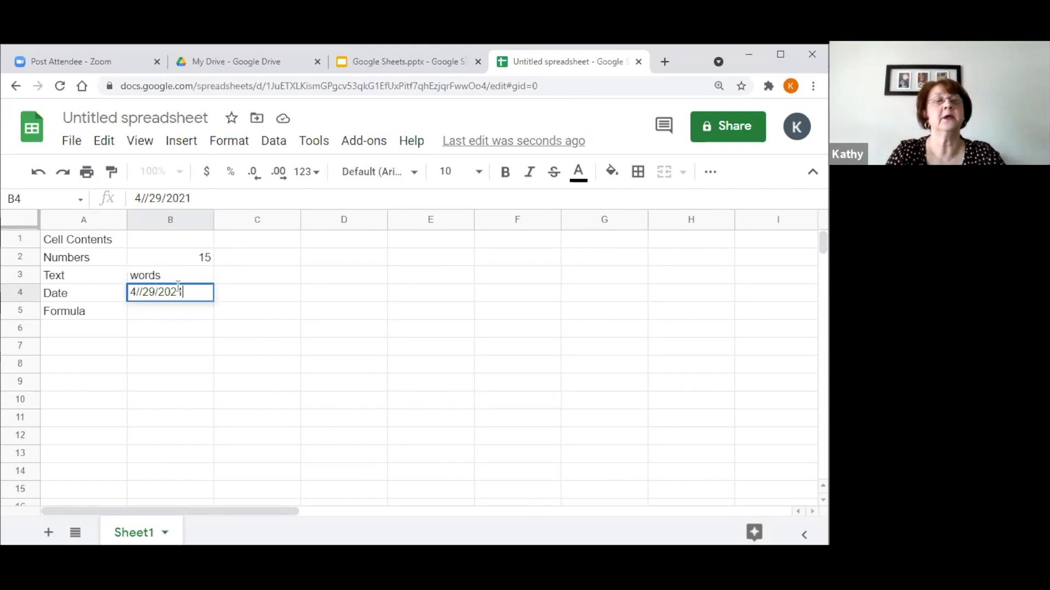
{"action": "key", "text": "Return"}
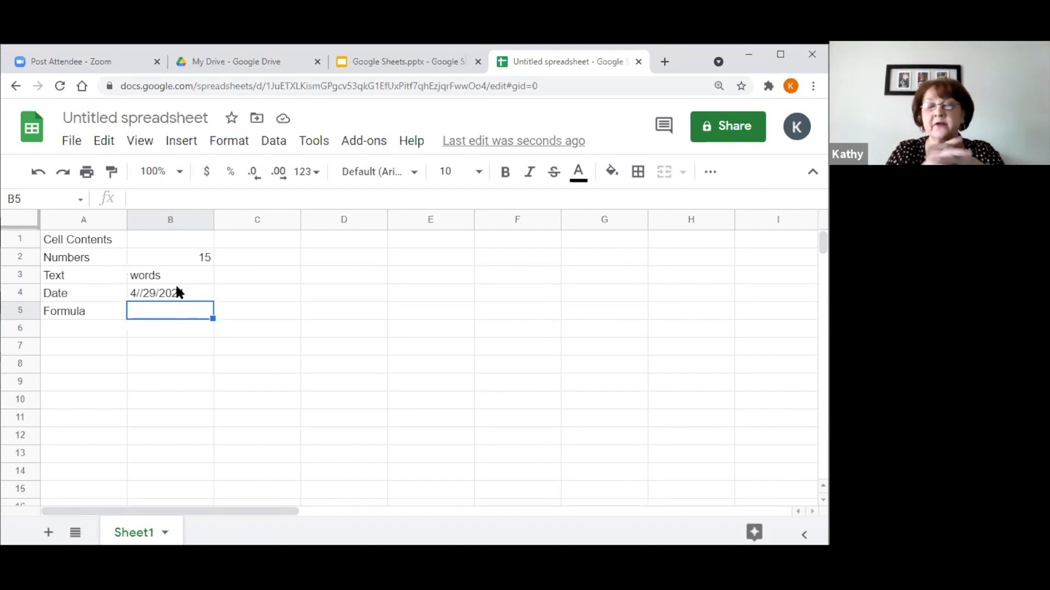
Enter the formula =12+2 in cell B5, reselect that cell to inspect its formula, and select B9.
{"action": "type", "text": "="}
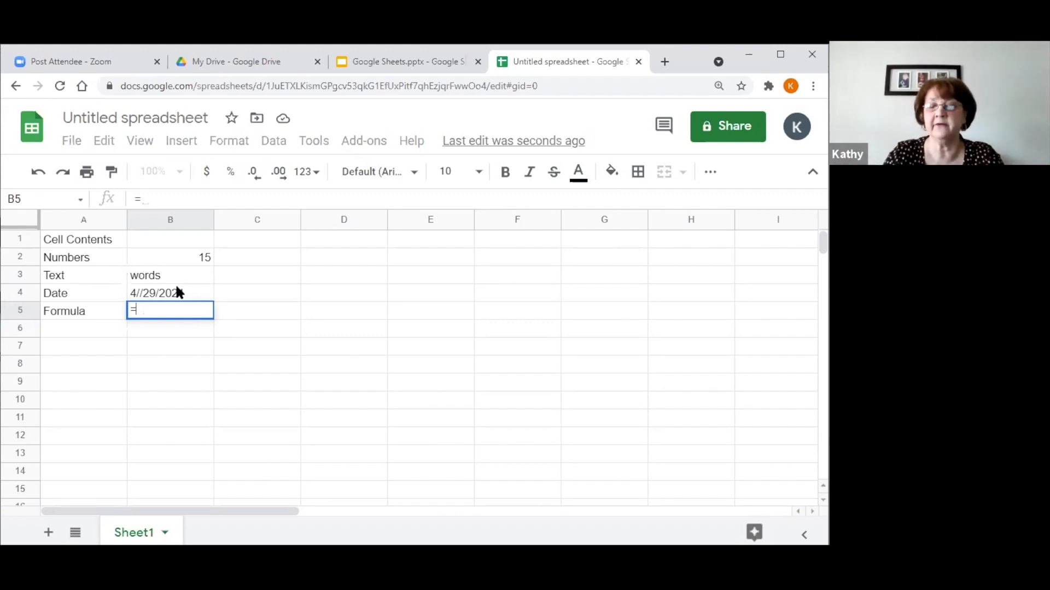
{"action": "type", "text": "12"}
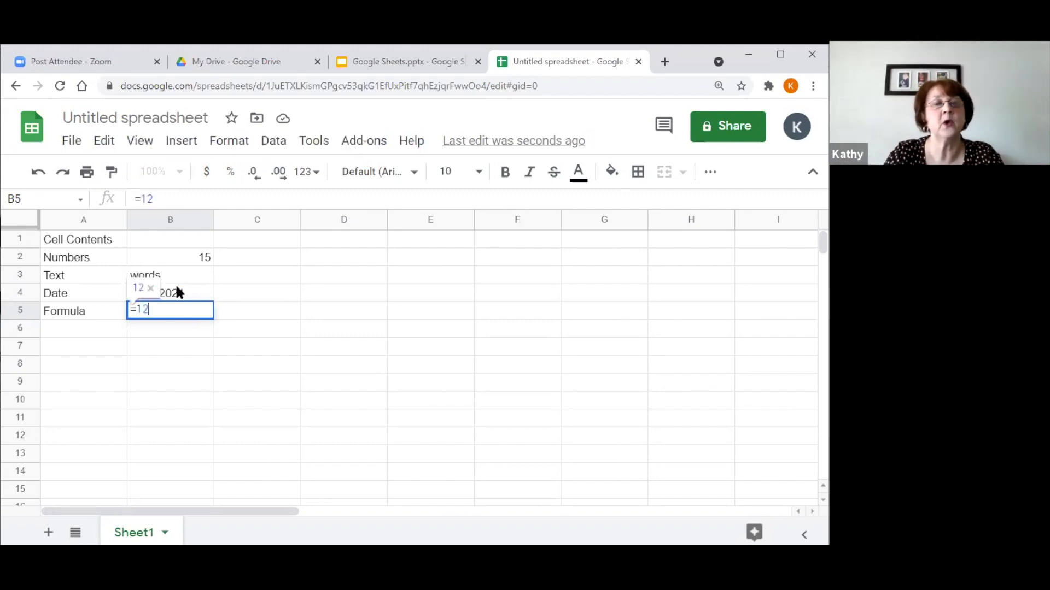
{"action": "type", "text": "+2"}
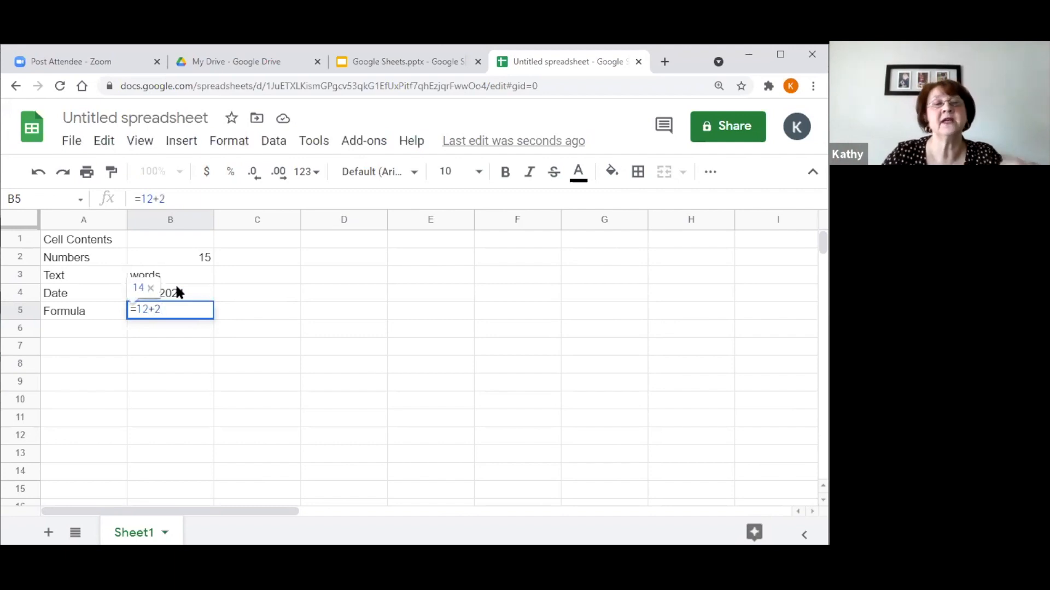
{"action": "key", "text": "Return"}
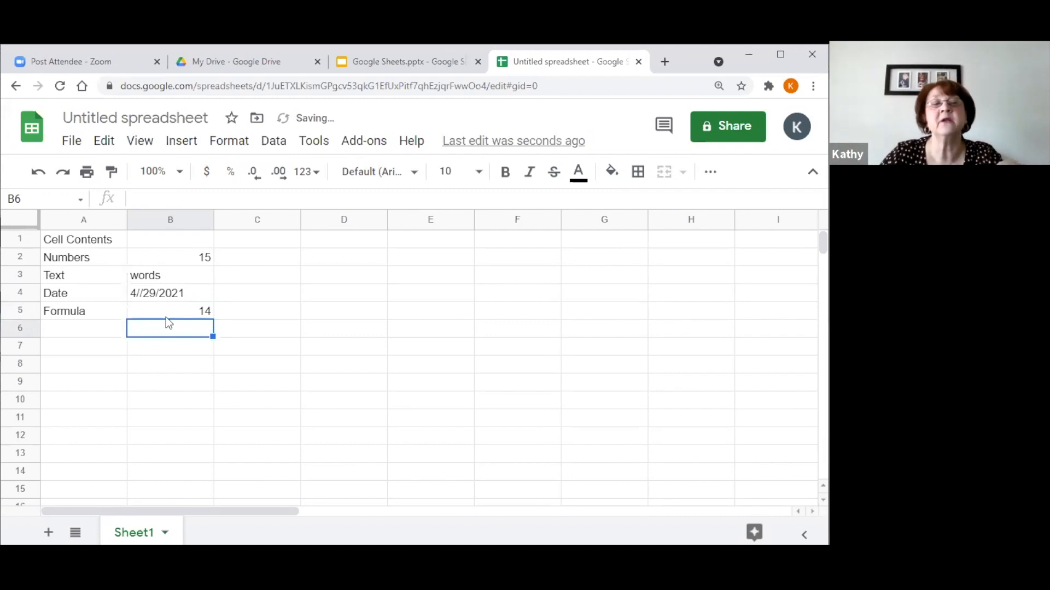
{"action": "left_click", "coordinate": [171, 307]}
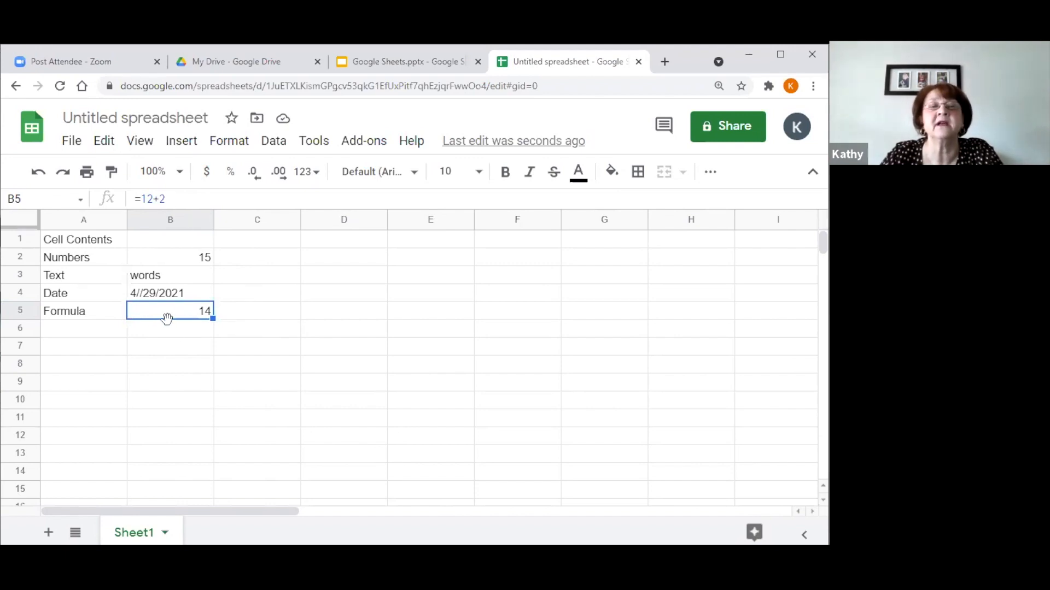
{"action": "left_click", "coordinate": [184, 382]}
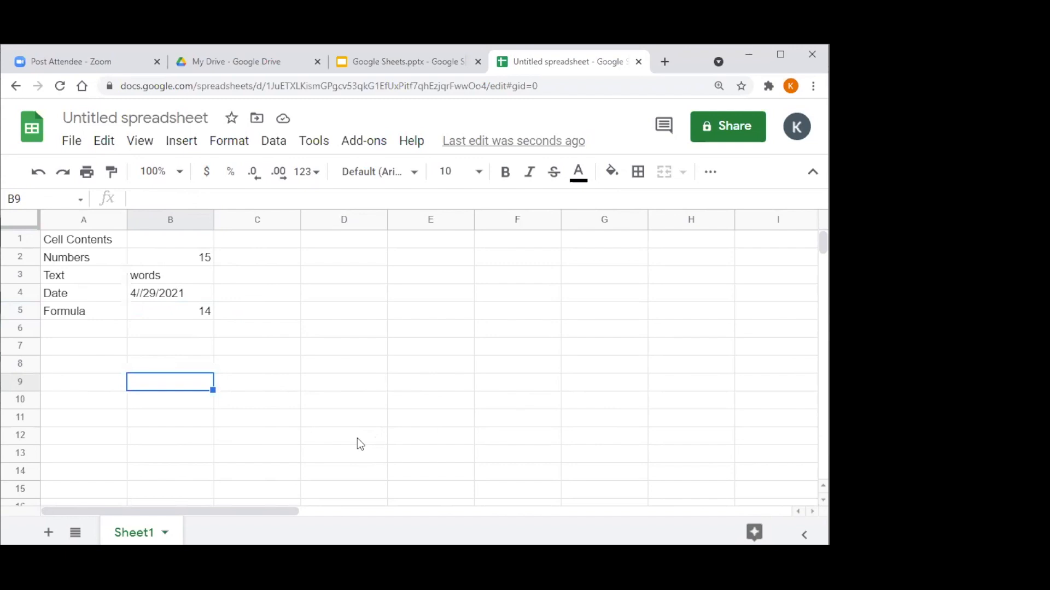
Correct the date in cell B4 to 4/29/2021 by removing the extra slash.
{"action": "left_click", "coordinate": [145, 295]}
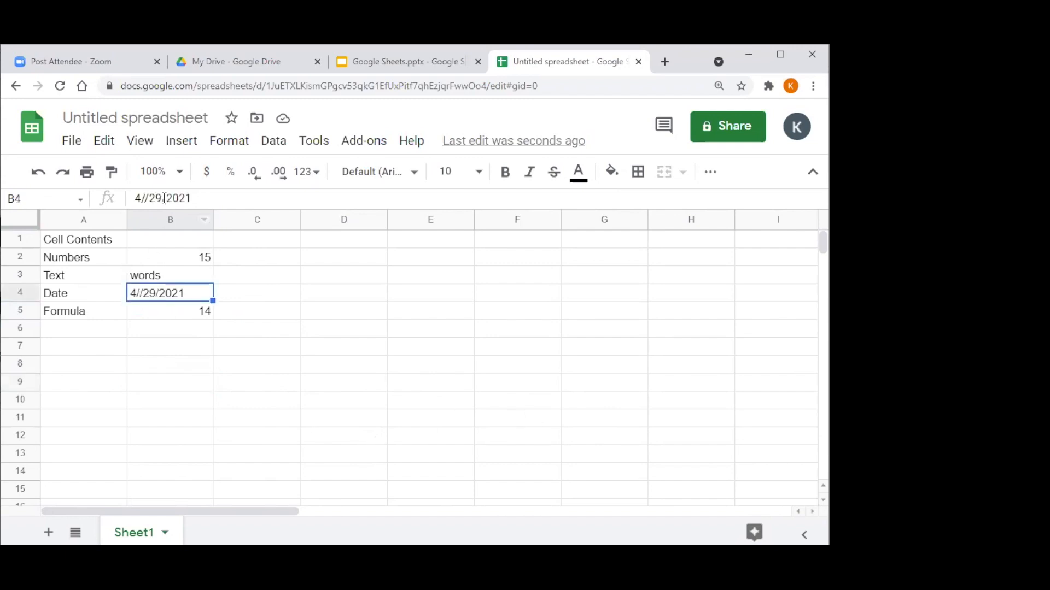
{"action": "left_click", "coordinate": [143, 197]}
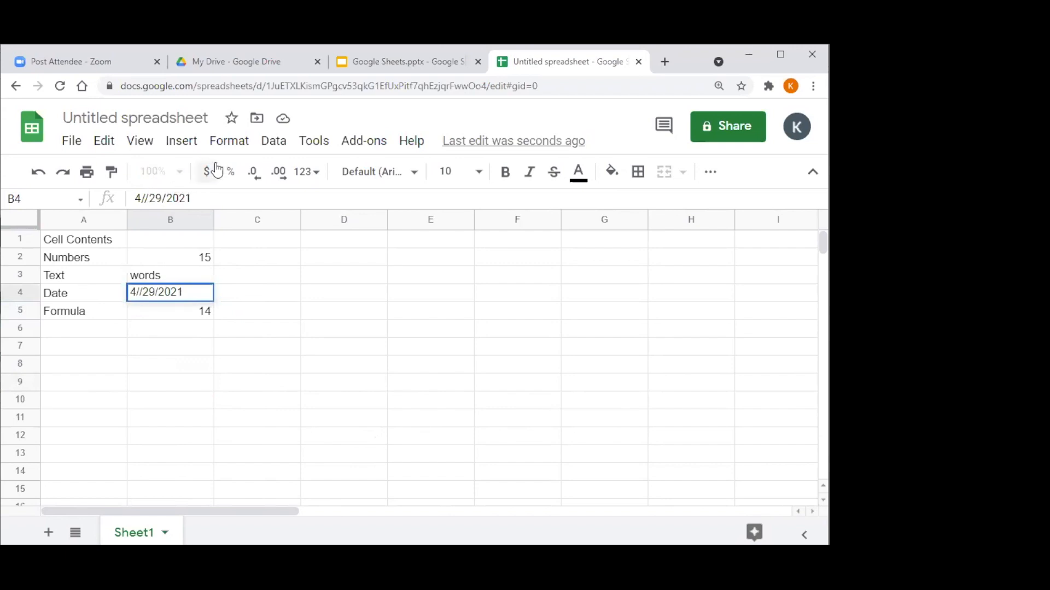
{"action": "key", "text": "BackSpace"}
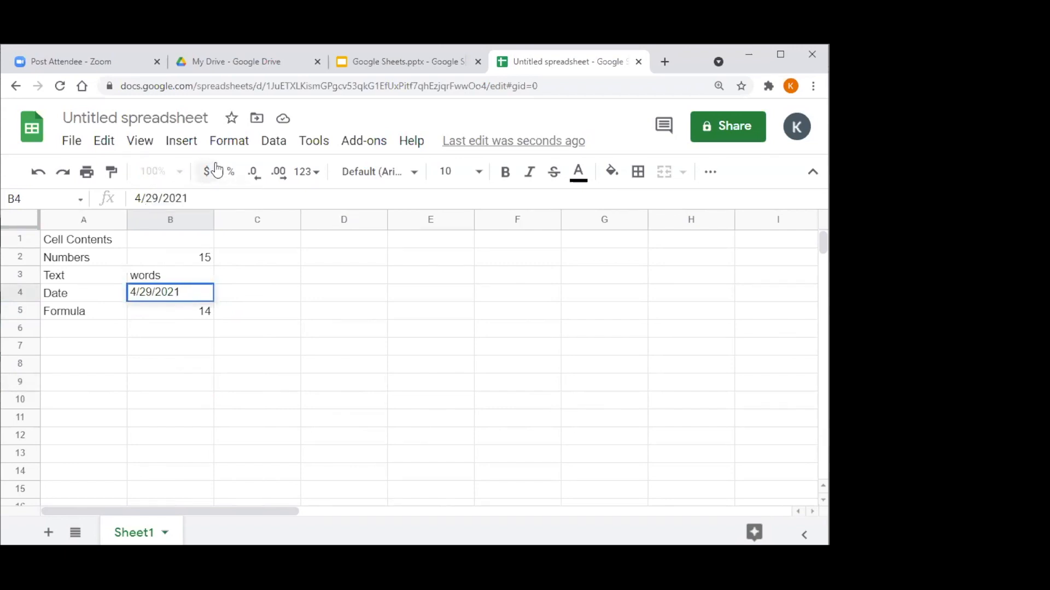
{"action": "key", "text": "Return"}
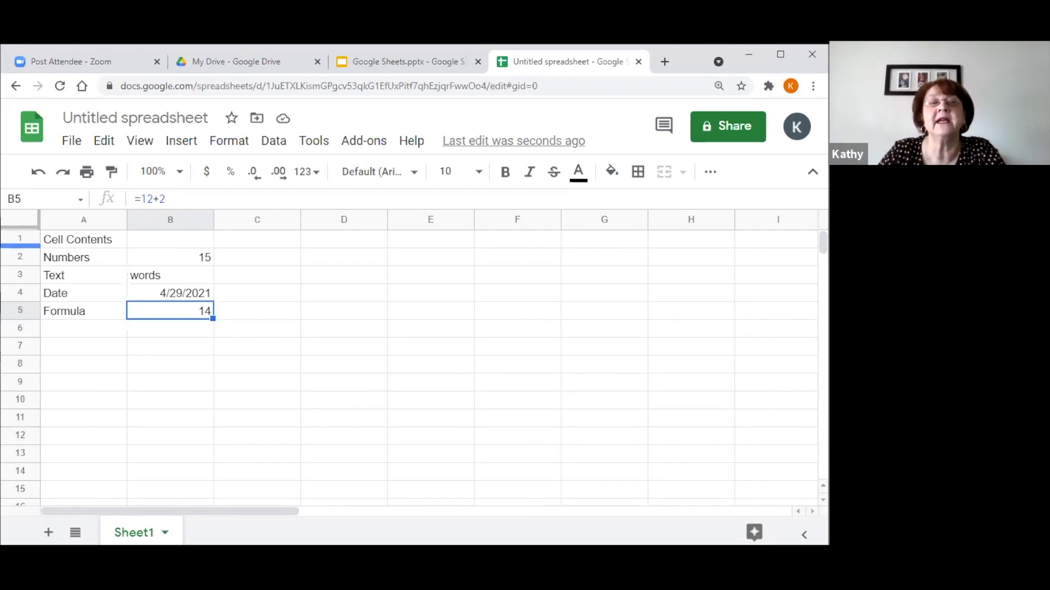
Apply all borders to the range A1:B5, and deselect the range.
{"action": "left_click", "coordinate": [77, 241]}
{"action": "left_click_drag", "start_coordinate": [120, 237], "coordinate": [181, 310]}
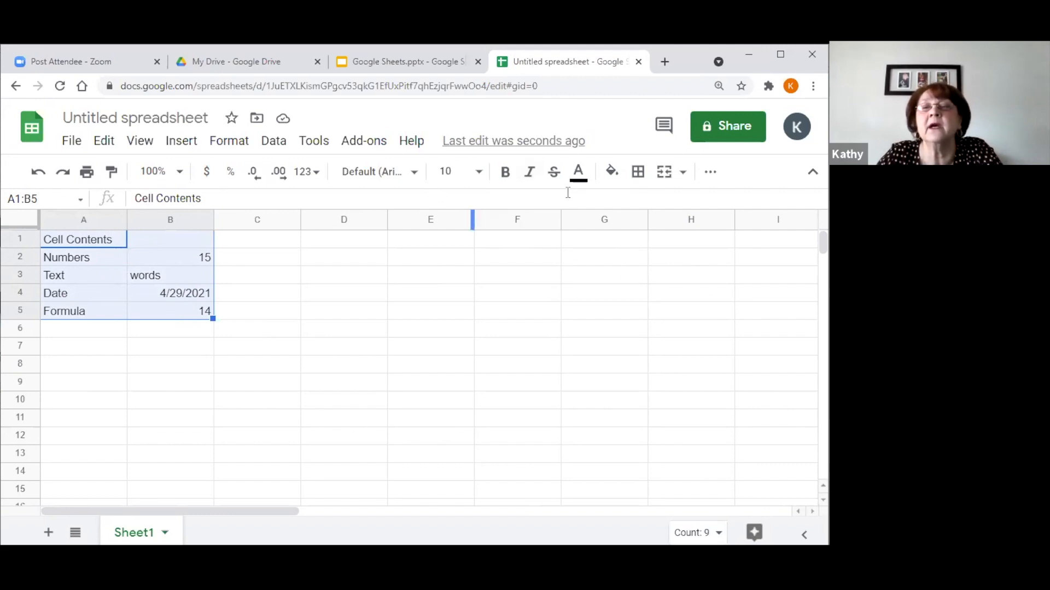
{"action": "left_click", "coordinate": [638, 173]}
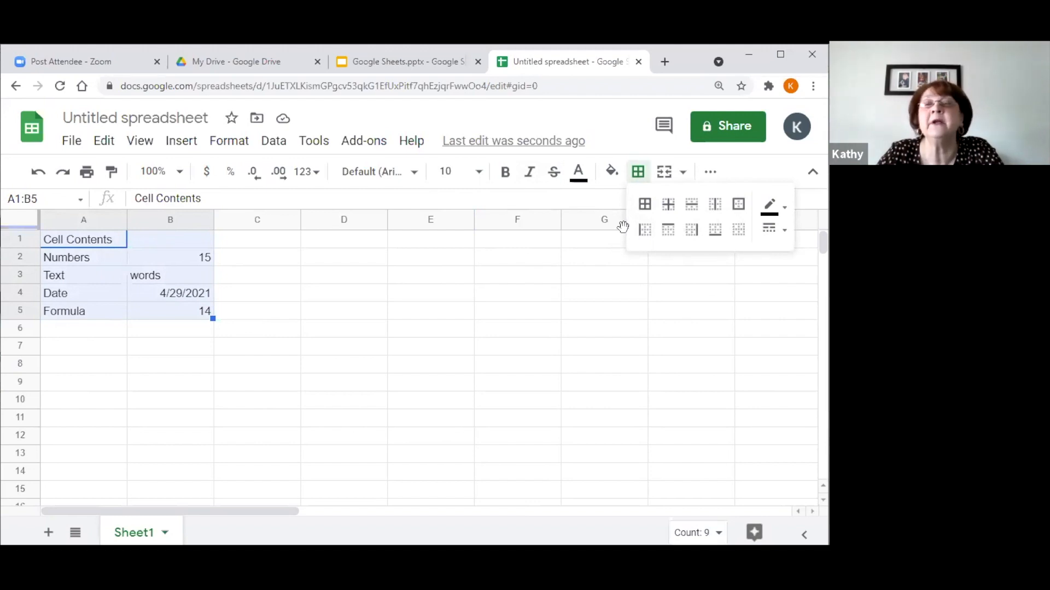
{"action": "left_click", "coordinate": [644, 207]}
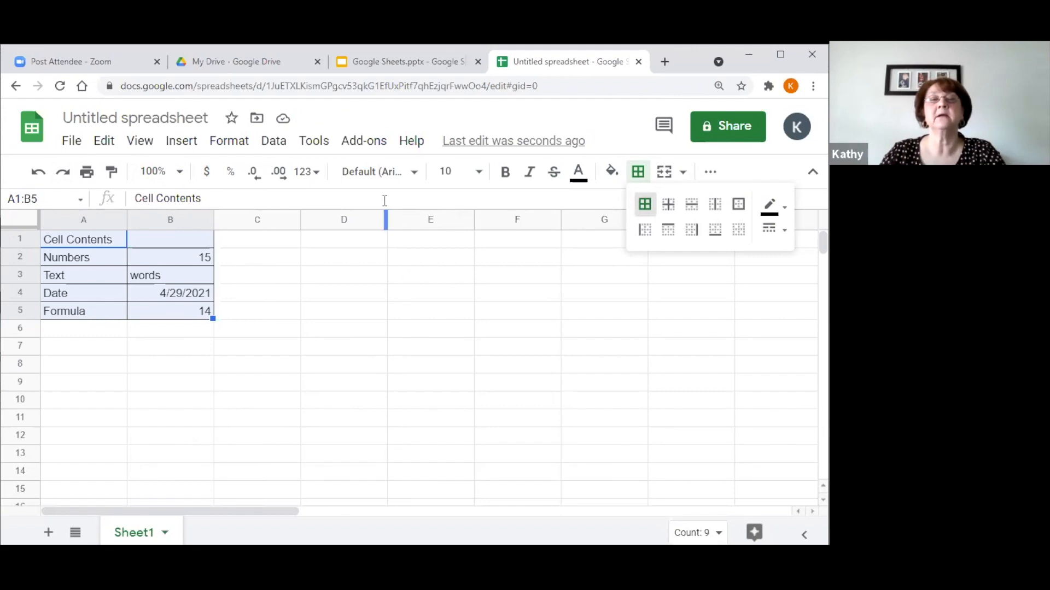
{"action": "left_click", "coordinate": [329, 316]}
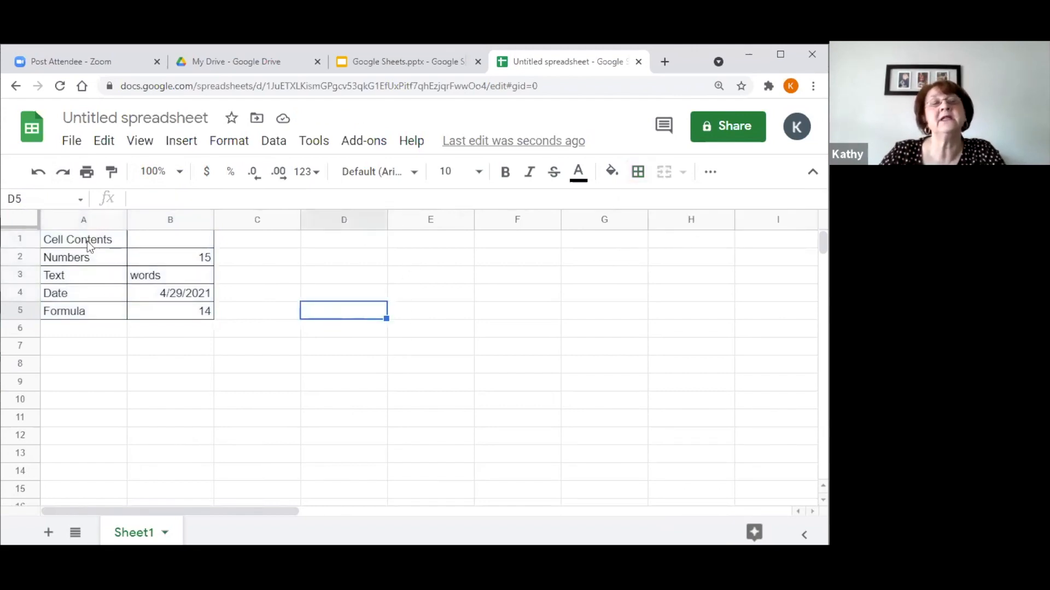
Make the Cell Contents heading in A1 bold and set its font size to 14.
{"action": "left_click", "coordinate": [112, 245]}
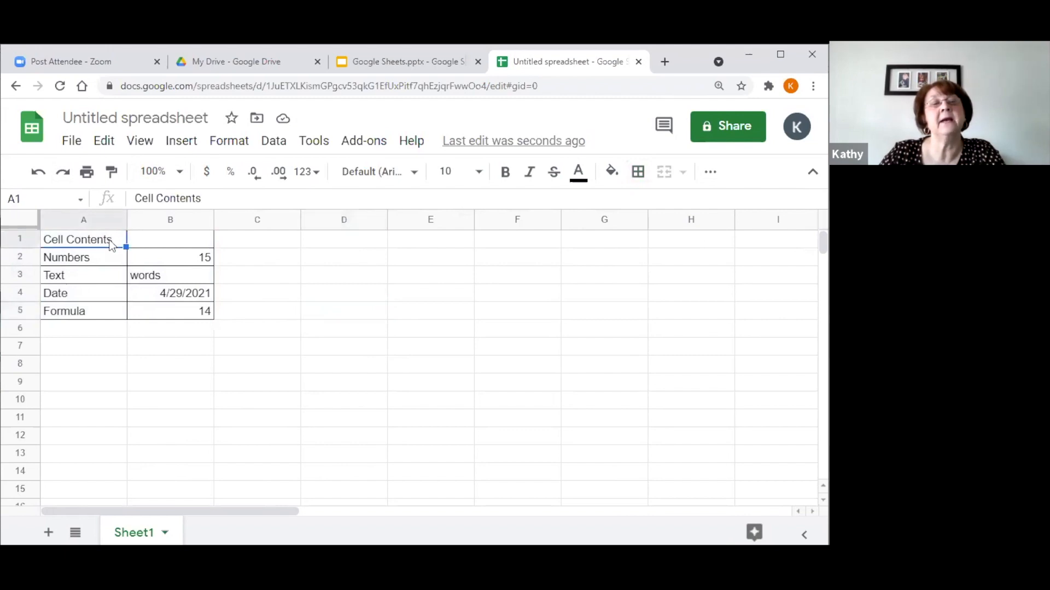
{"action": "left_click", "coordinate": [507, 177]}
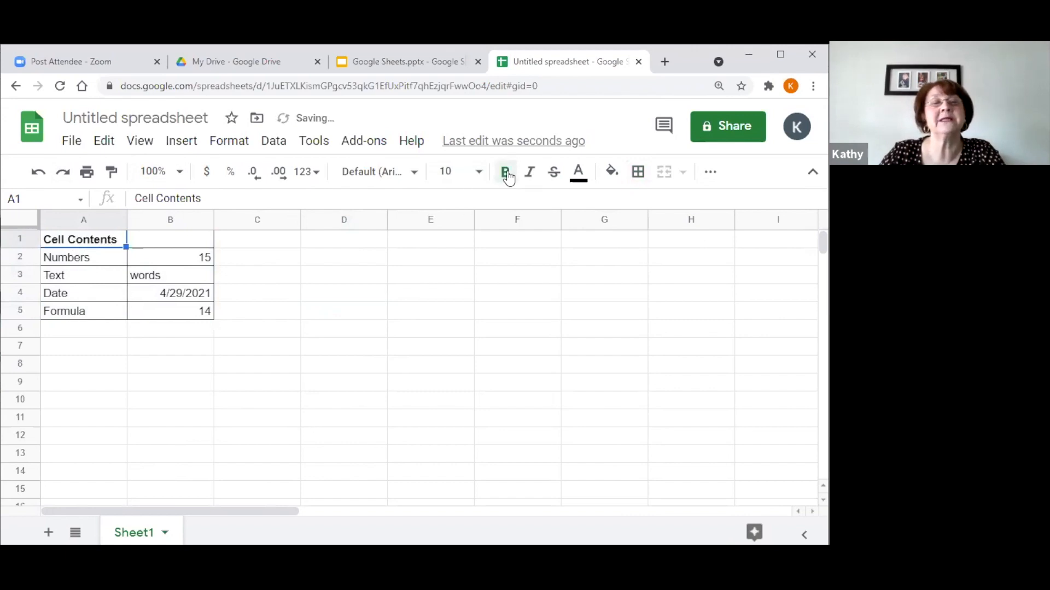
{"action": "left_click", "coordinate": [476, 172]}
{"action": "left_click", "coordinate": [450, 397]}
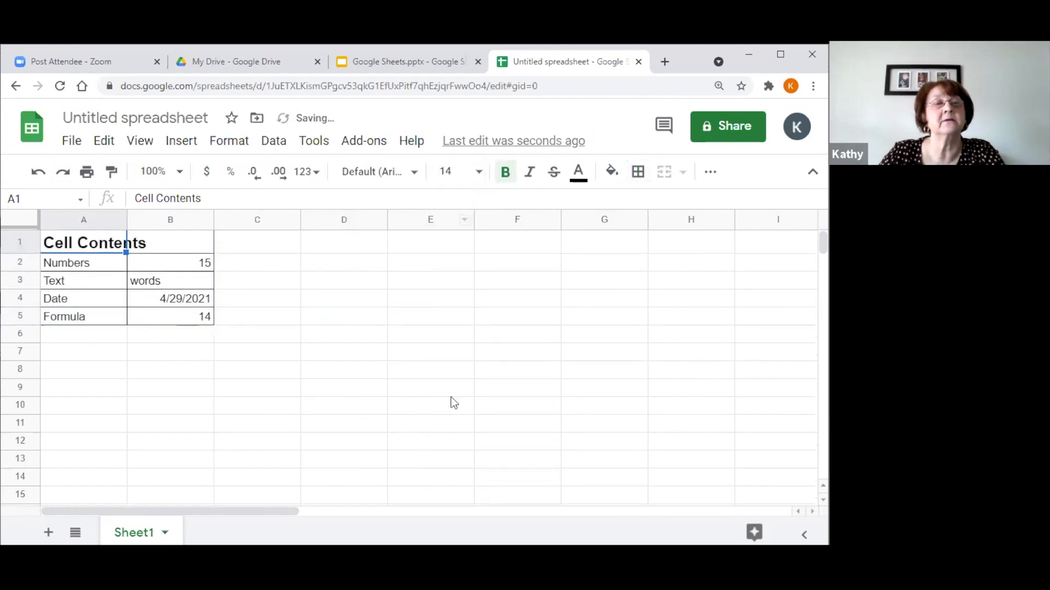
{"action": "left_click", "coordinate": [389, 420]}
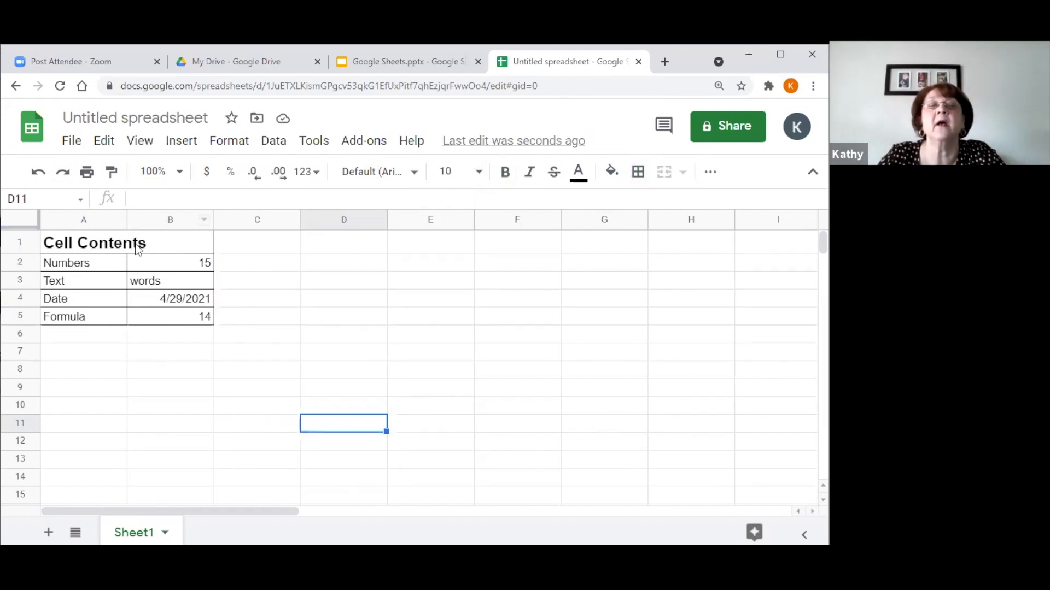
Merge cells A1 and B1 and center the Cell Contents heading horizontally across them.
{"action": "left_click", "coordinate": [85, 242]}
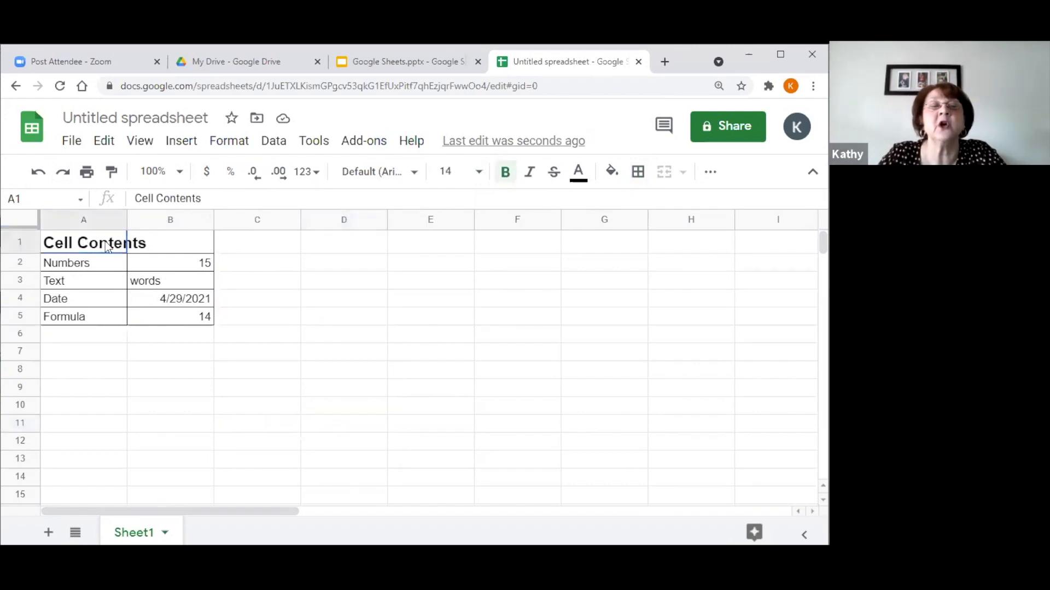
{"action": "left_click_drag", "start_coordinate": [129, 236], "coordinate": [157, 244]}
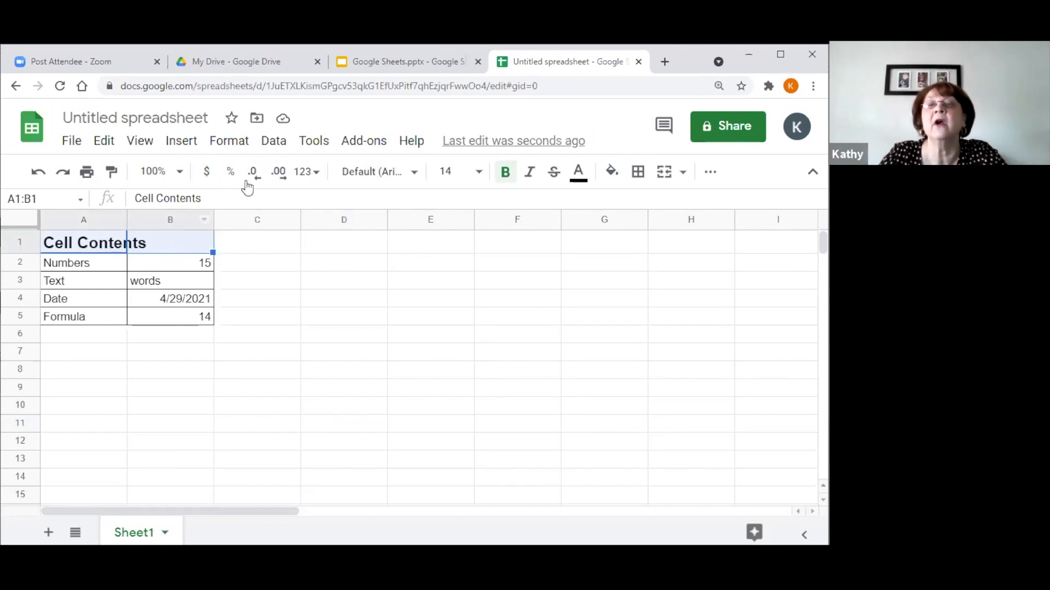
{"action": "left_click", "coordinate": [666, 172]}
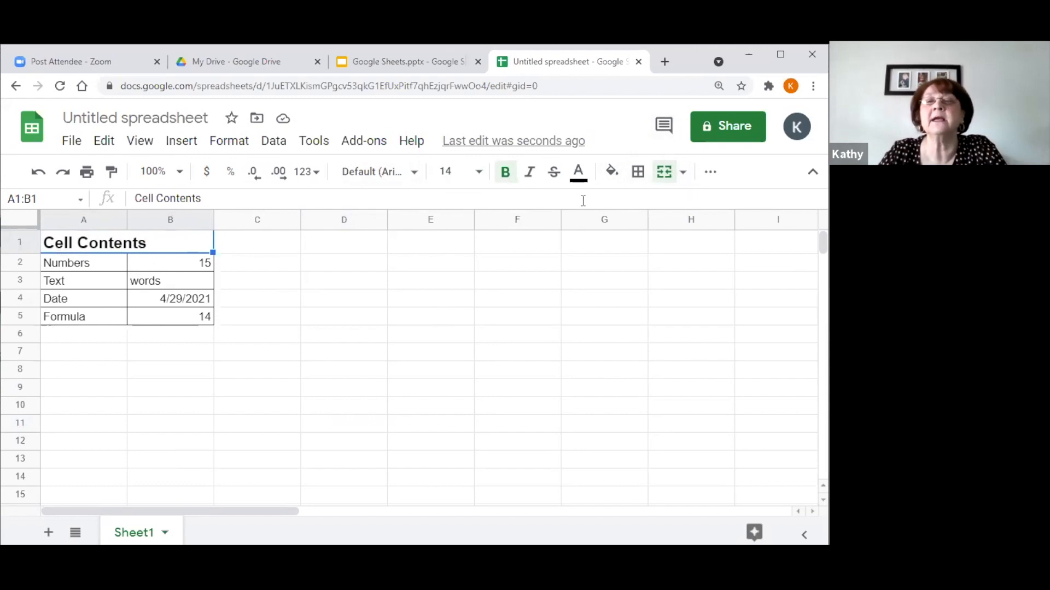
{"action": "left_click", "coordinate": [711, 175]}
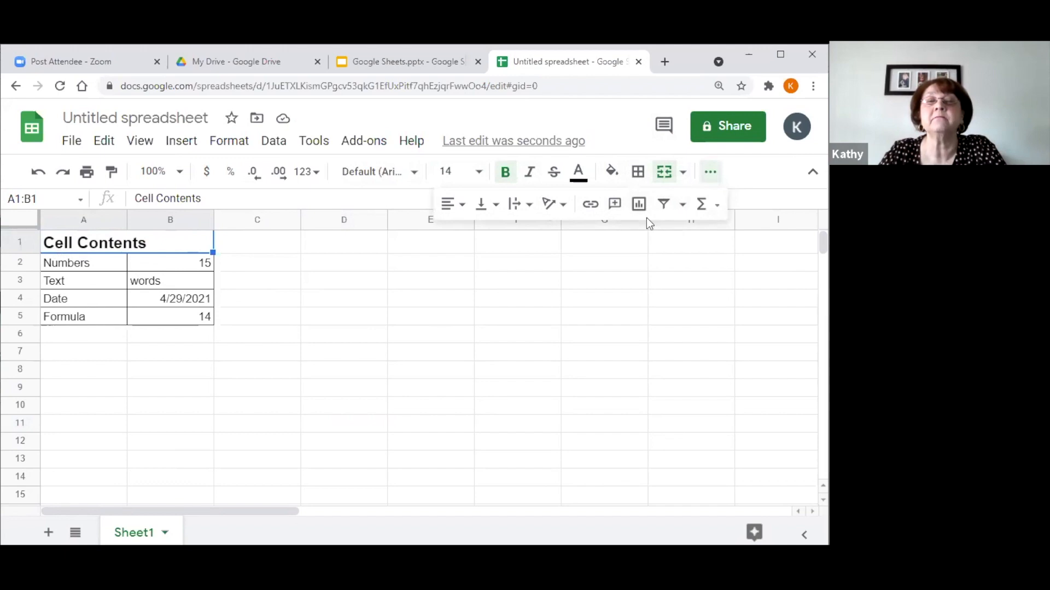
{"action": "left_click", "coordinate": [461, 210]}
{"action": "left_click", "coordinate": [470, 235]}
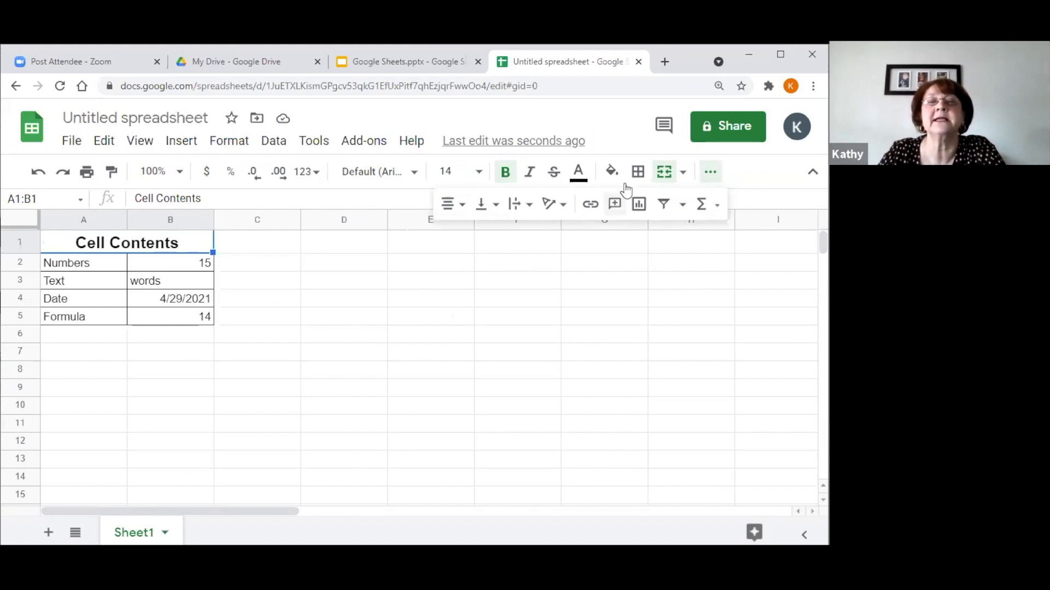
Fill the merged Cell Contents heading with medium gray and deselect it.
{"action": "left_click", "coordinate": [612, 173]}
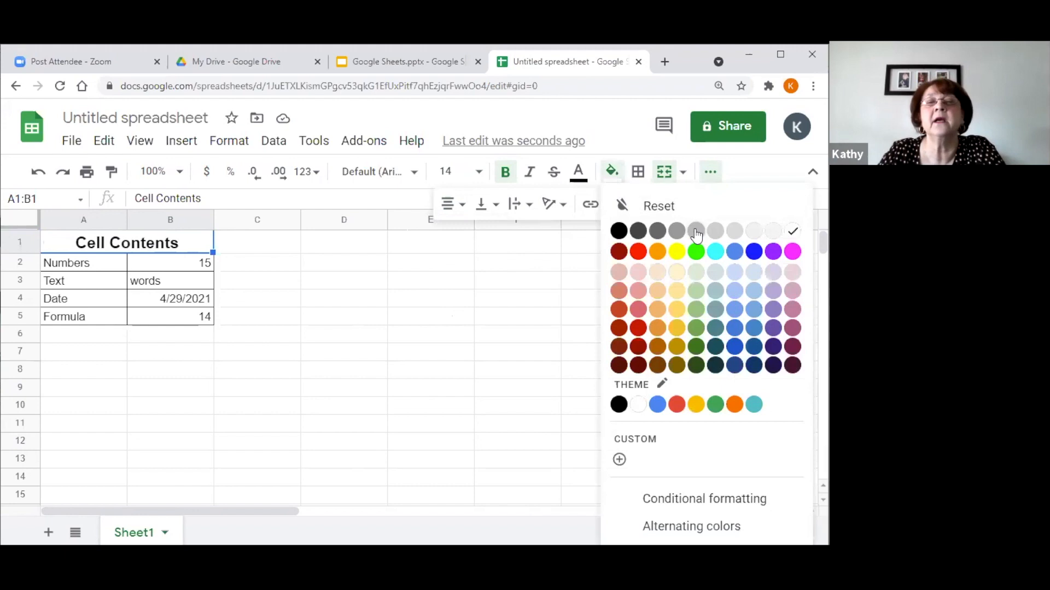
{"action": "left_click", "coordinate": [678, 231]}
{"action": "left_click", "coordinate": [358, 354]}
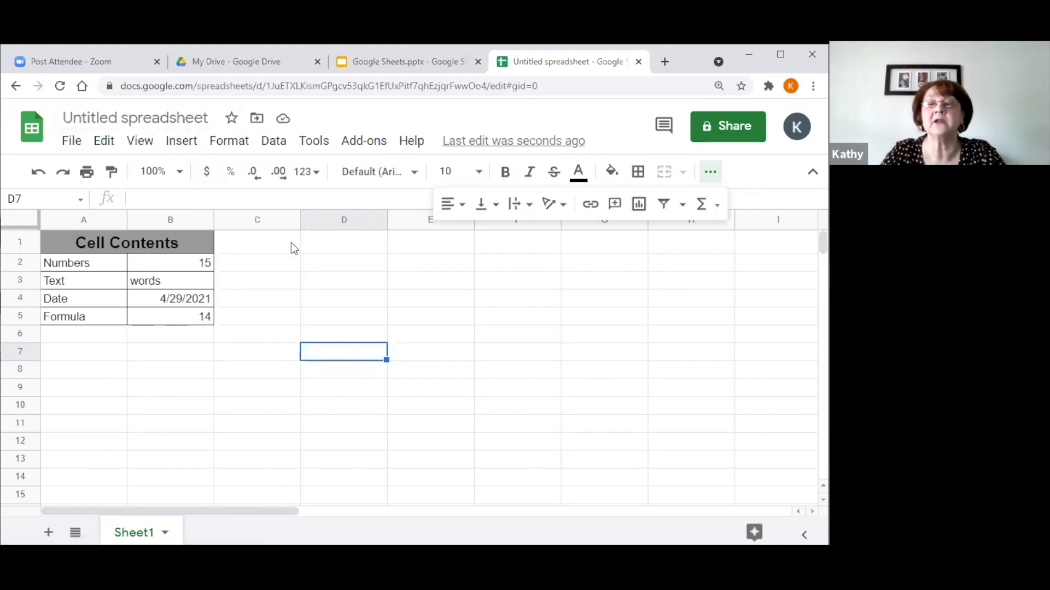
Rename the untitled spreadsheet as Cell Examples.
{"action": "left_click", "coordinate": [127, 116]}
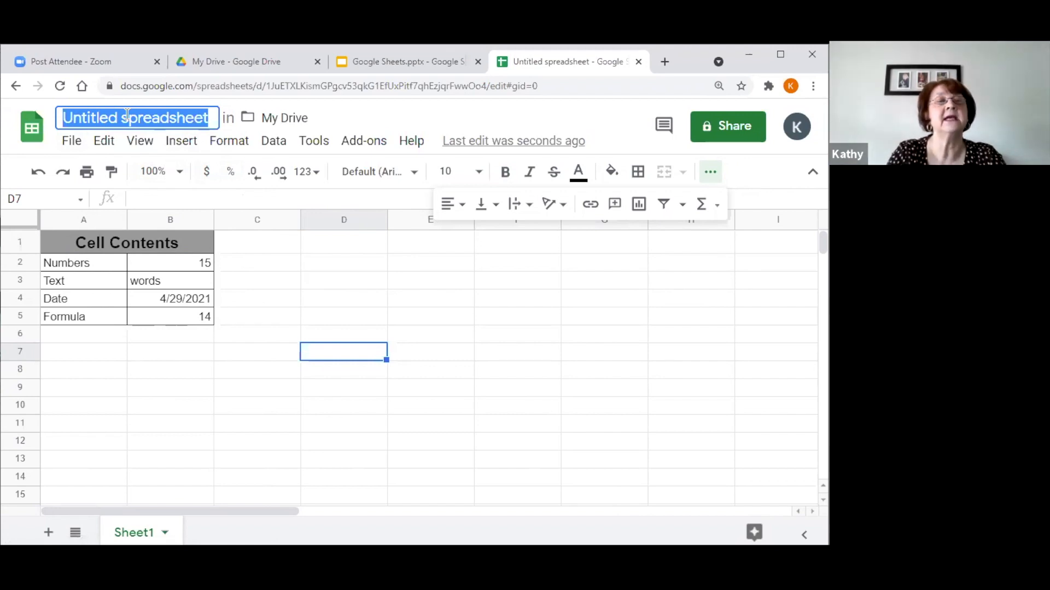
{"action": "type", "text": "C"}
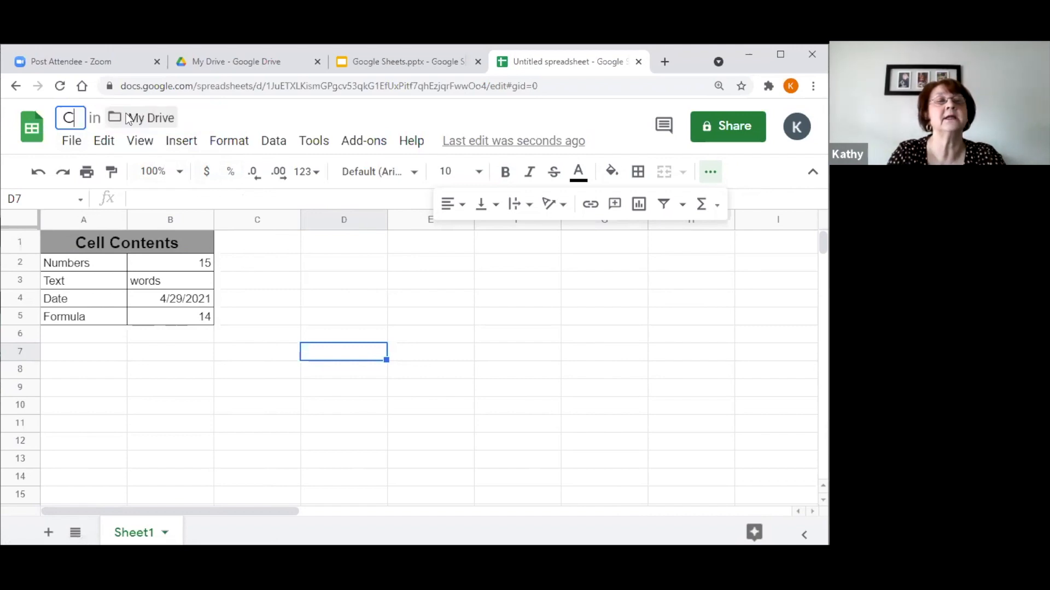
{"action": "type", "text": "ell E"}
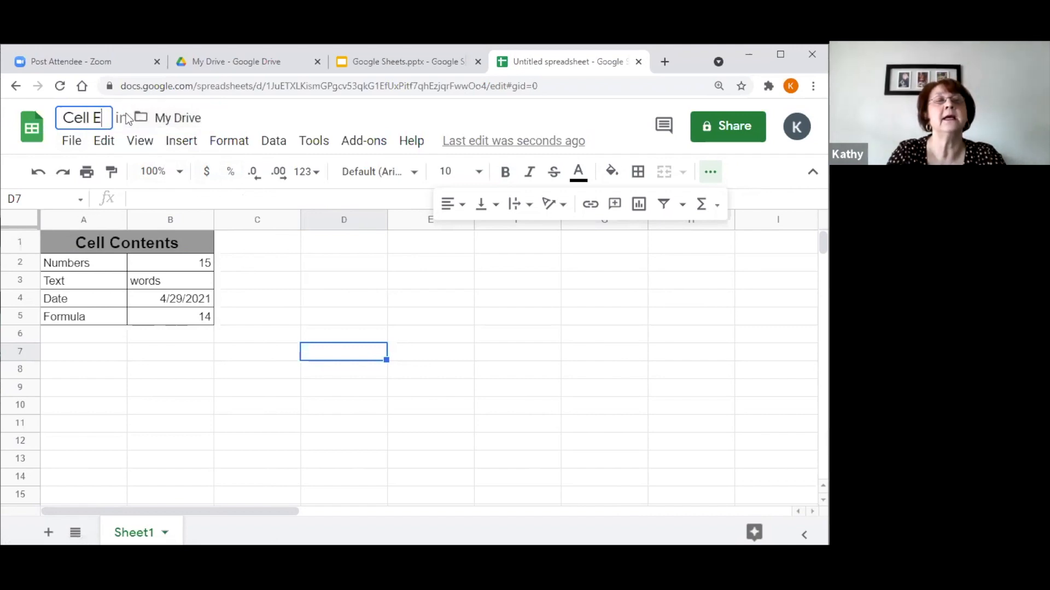
{"action": "type", "text": "xamples"}
{"action": "key", "text": "Return"}
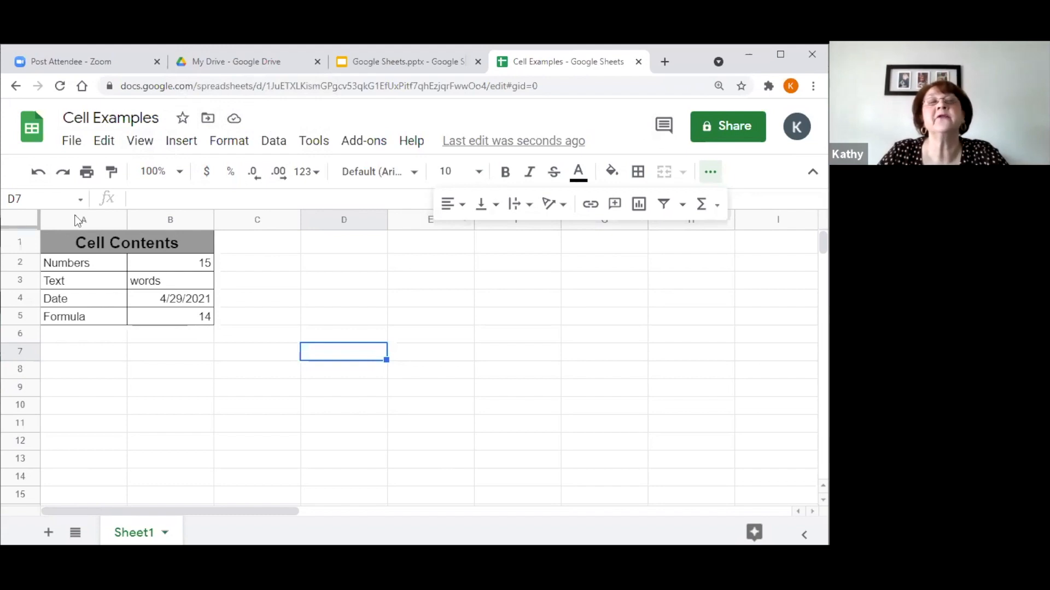
Go to the Sheets home page to find the saved Cell Examples file, and reopen it.
{"action": "left_click", "coordinate": [30, 130]}
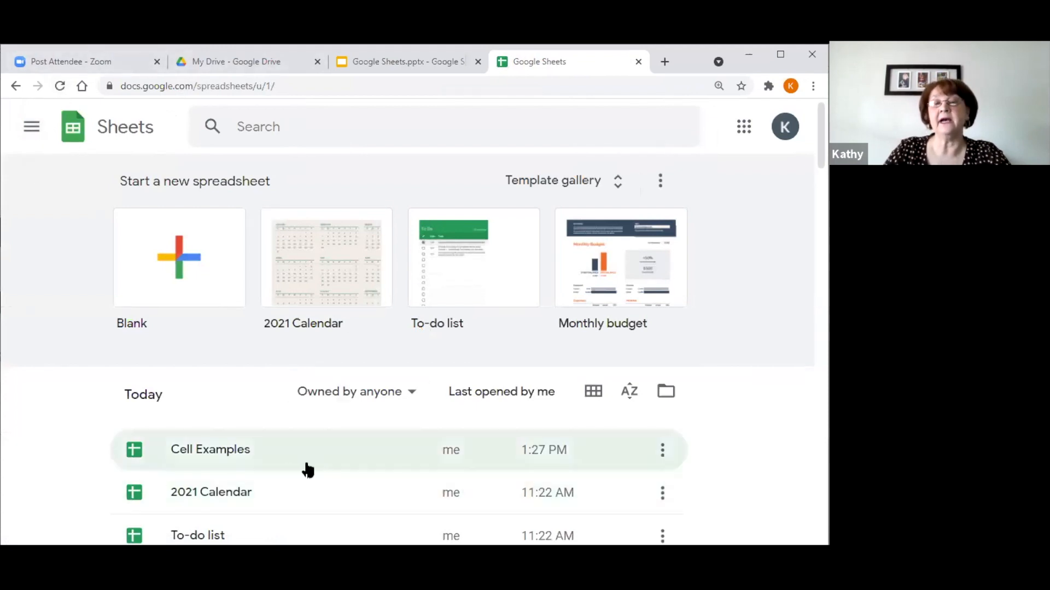
{"action": "left_click", "coordinate": [161, 461]}
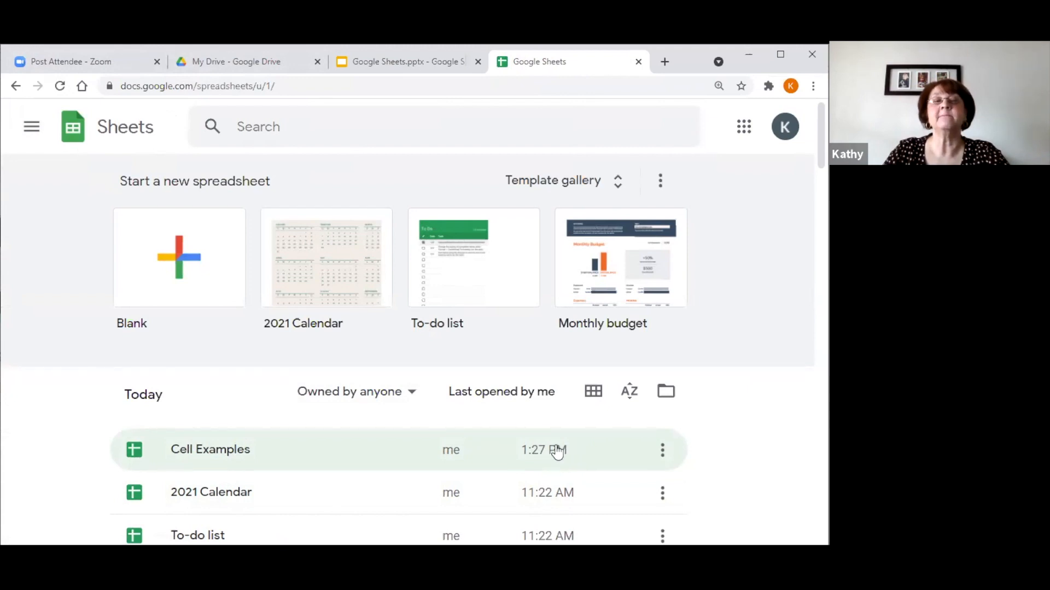
{"action": "left_click", "coordinate": [228, 451]}
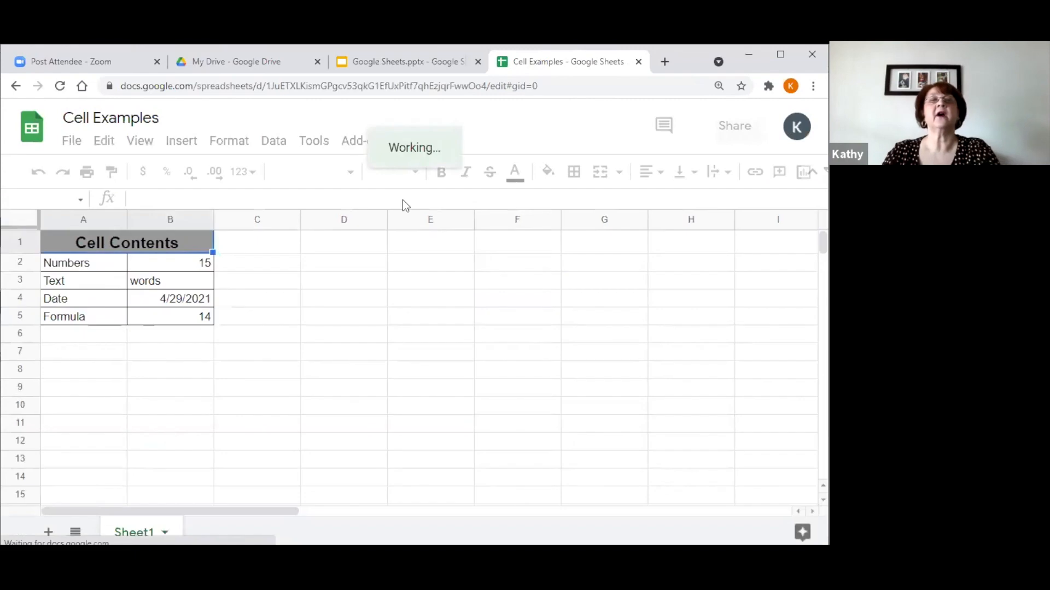
View the rows, columns, cells and data types slide in the Google Sheets.pptx presentation, and return to the Cell Examples spreadsheet.
{"action": "left_click", "coordinate": [417, 57]}
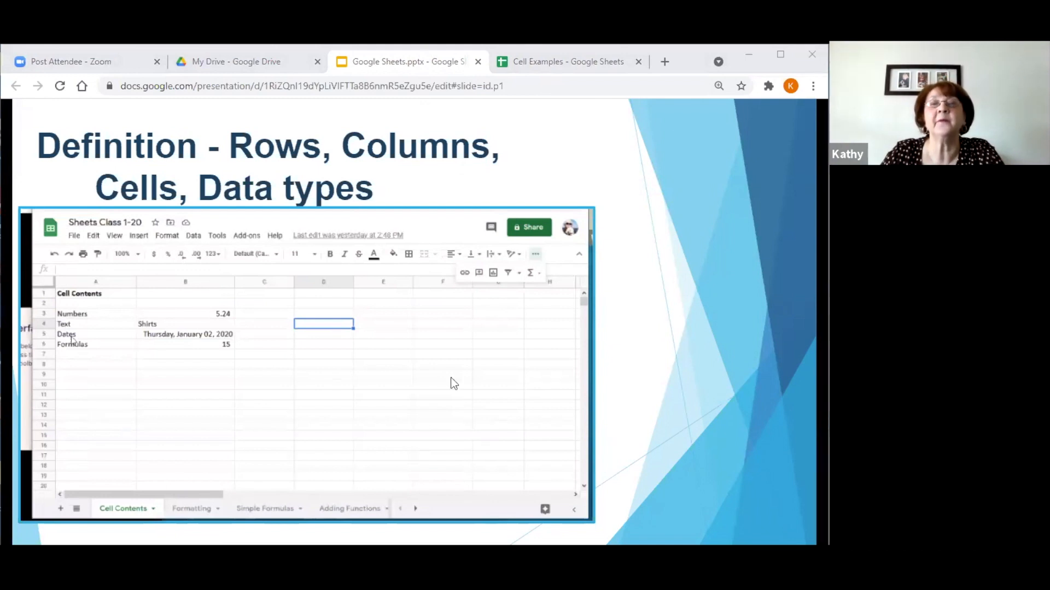
{"action": "left_click", "coordinate": [547, 63]}
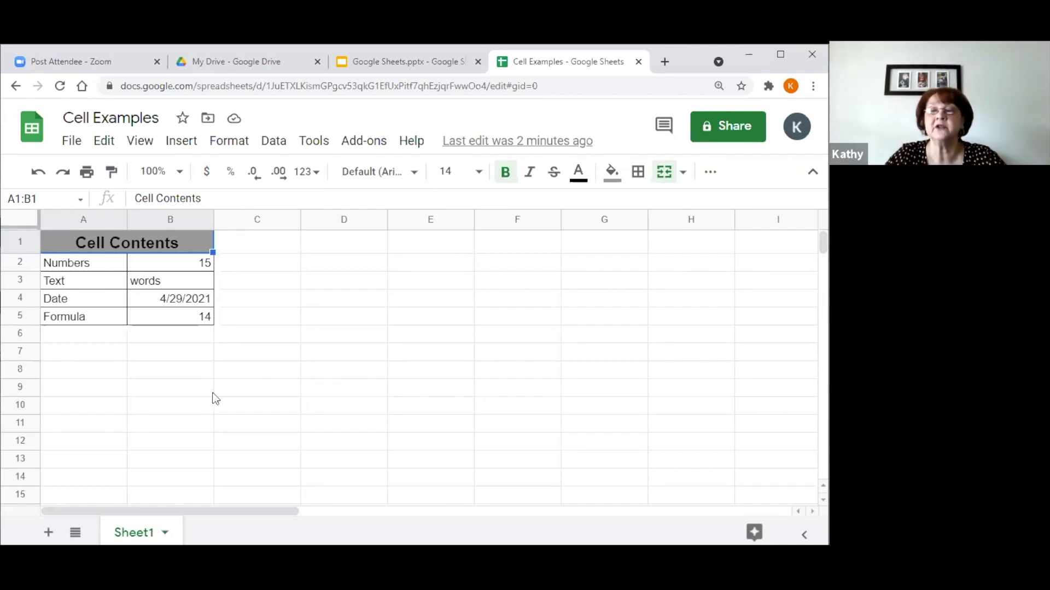
Add a new blank sheet to the Cell Examples spreadsheet and return to Sheet1.
{"action": "left_click", "coordinate": [48, 532]}
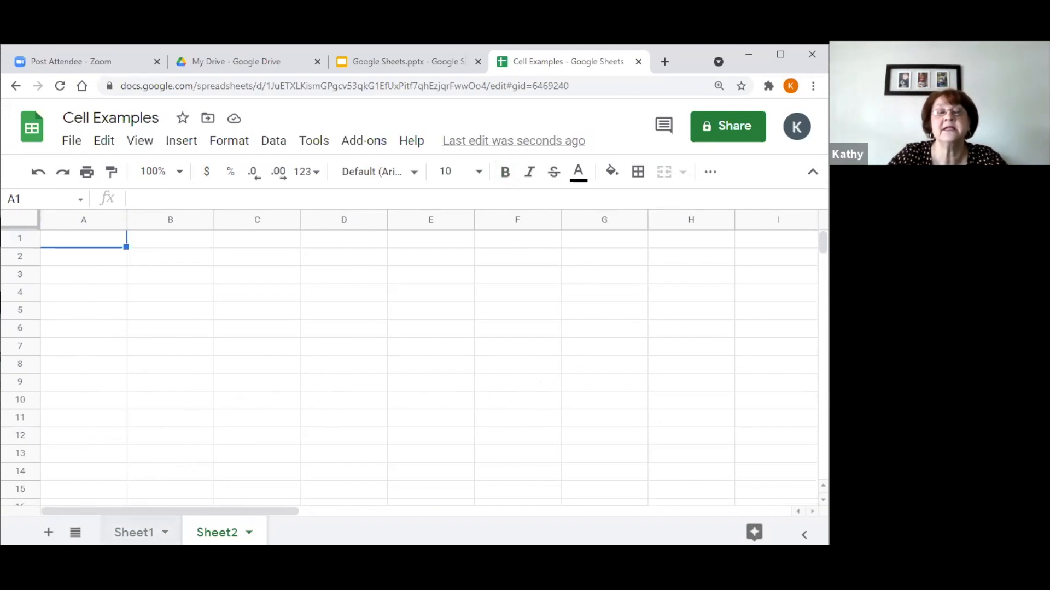
{"action": "key", "text": "ctrl+shift+Page_Up"}
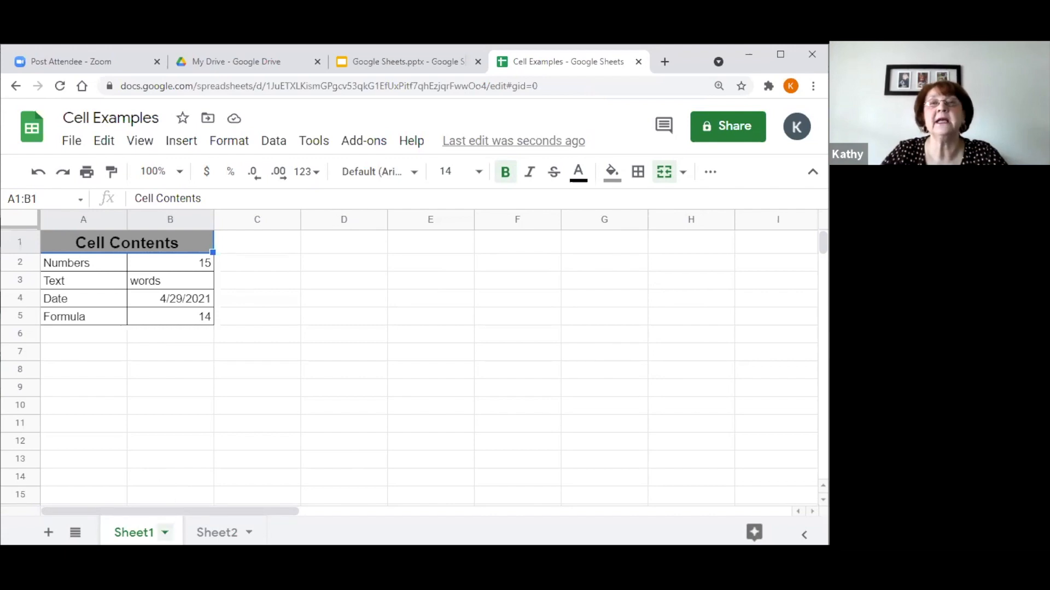
Rename Sheet1 as Cells and switch to Sheet2.
{"action": "left_click", "coordinate": [165, 532]}
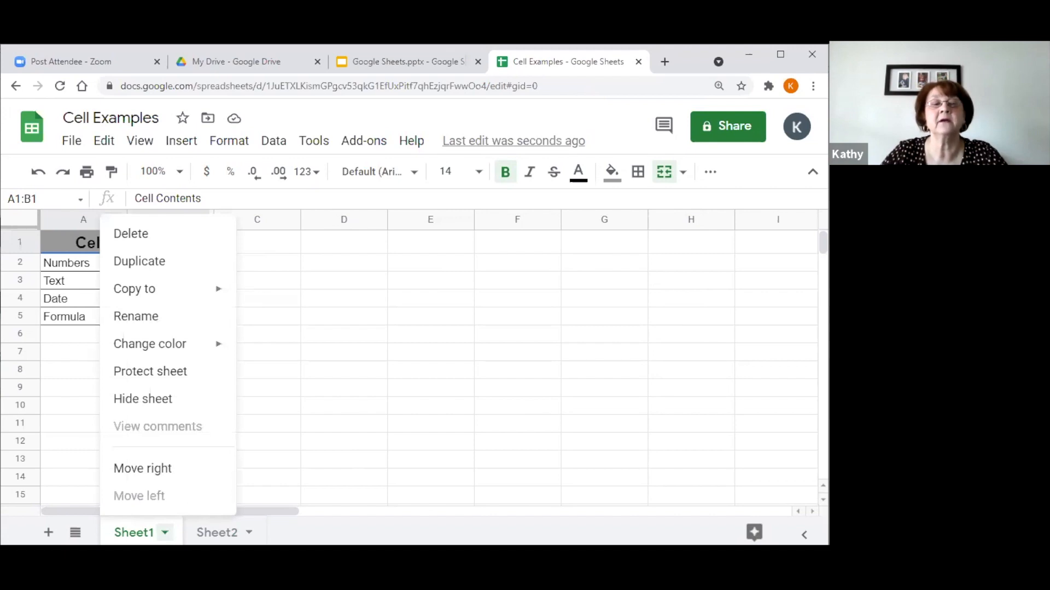
{"action": "left_click", "coordinate": [143, 319]}
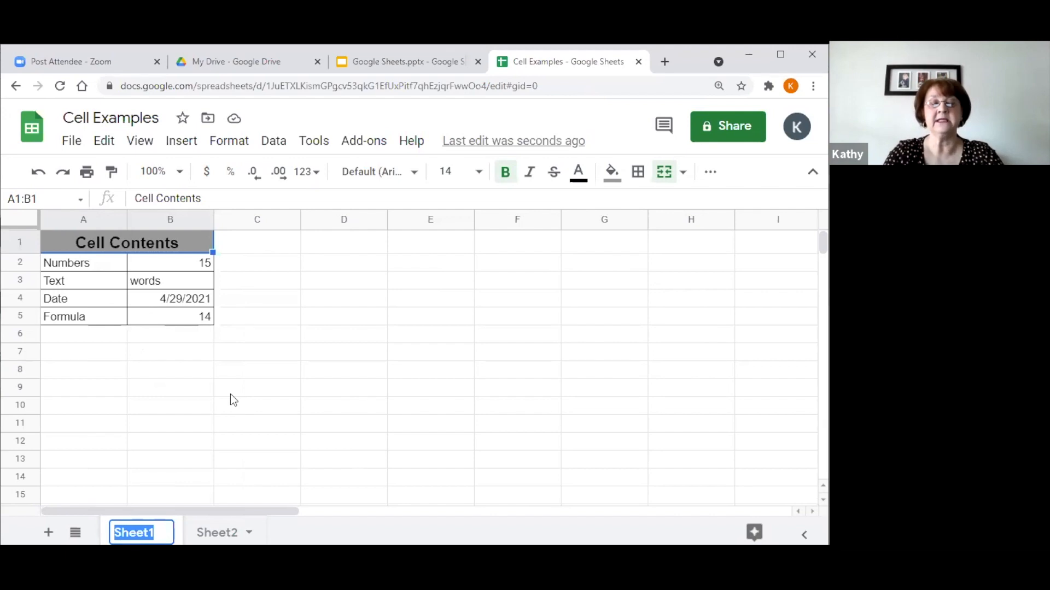
{"action": "type", "text": "Cells"}
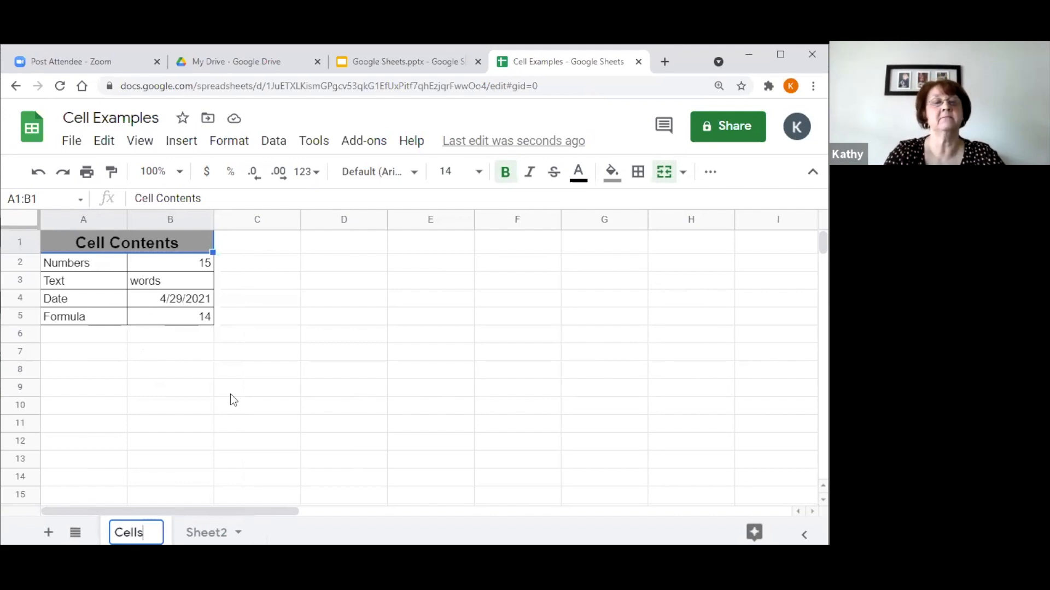
{"action": "key", "text": "Return"}
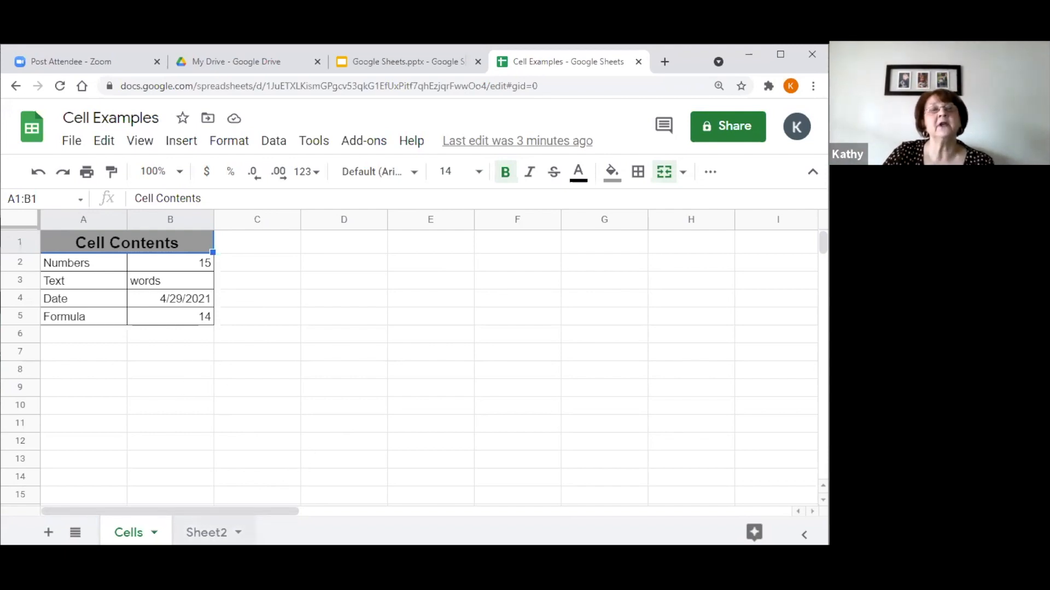
{"action": "left_click", "coordinate": [207, 533]}
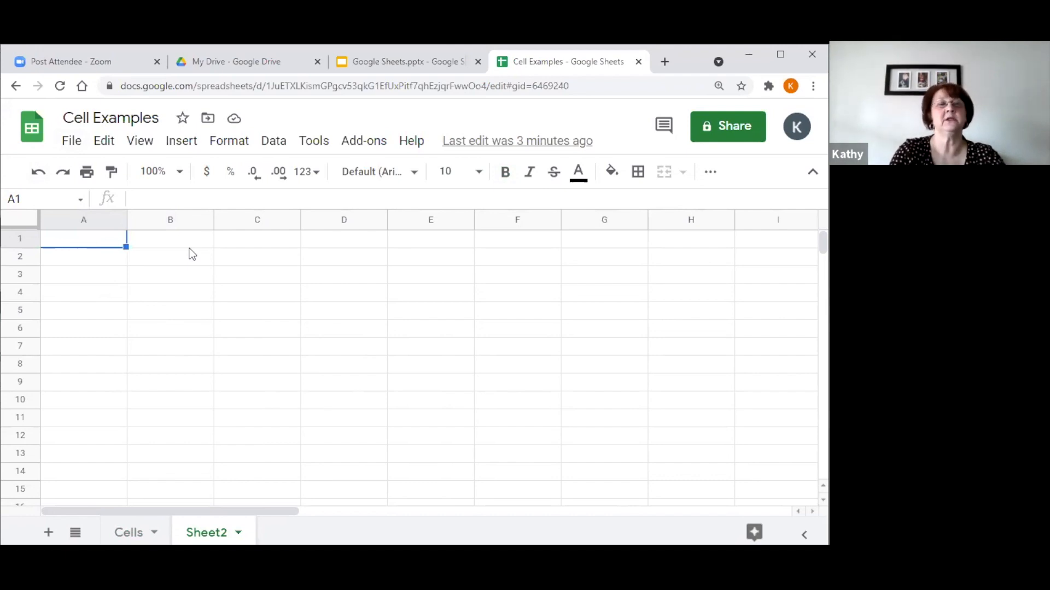
Enter the title Charitable Donations in cell A1 of Sheet2.
{"action": "type", "text": "Char"}
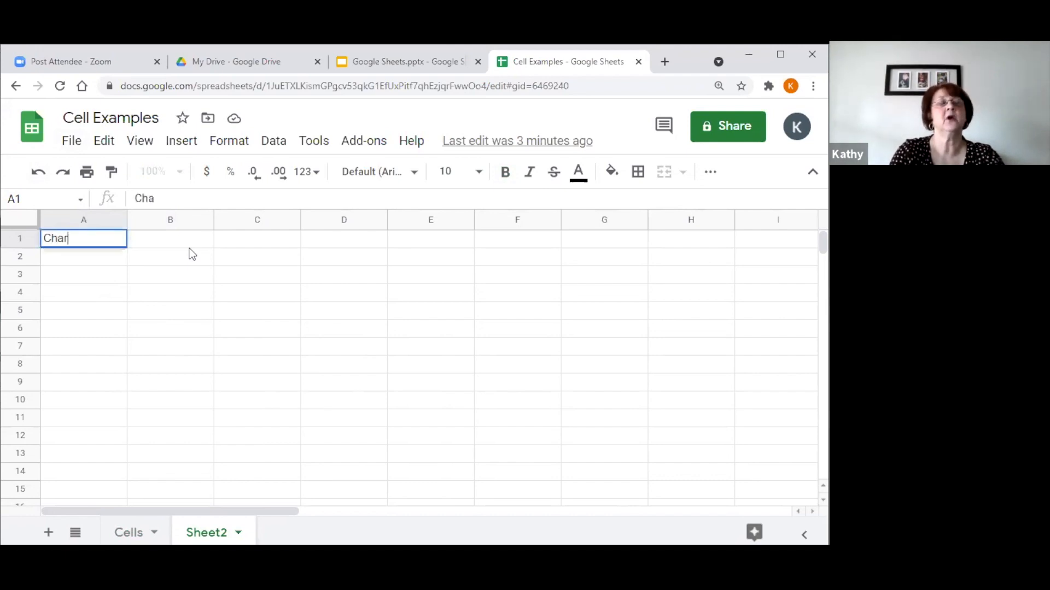
{"action": "type", "text": "itabl"}
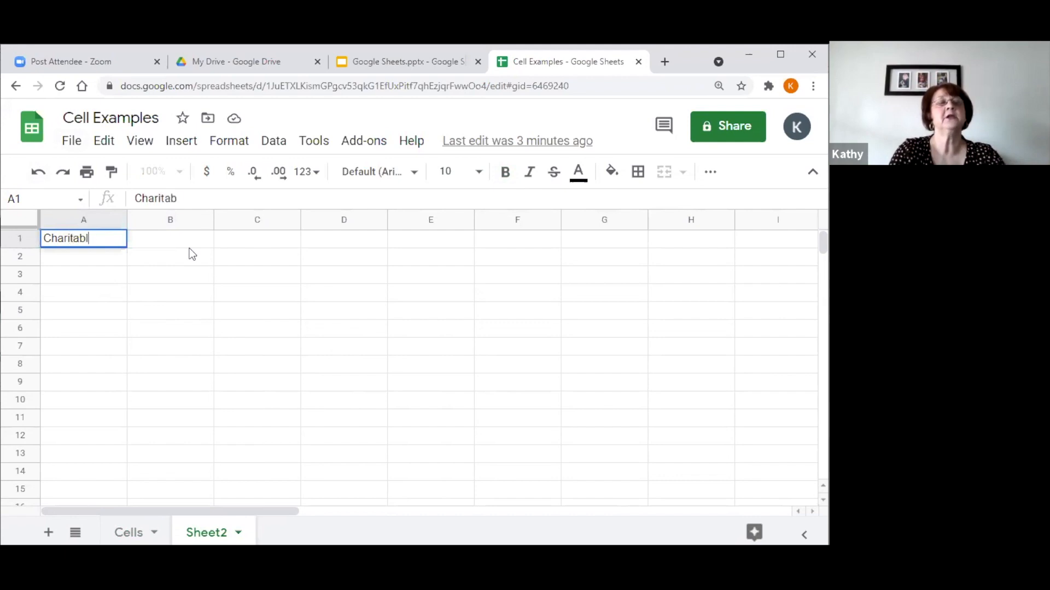
{"action": "type", "text": "e Dona"}
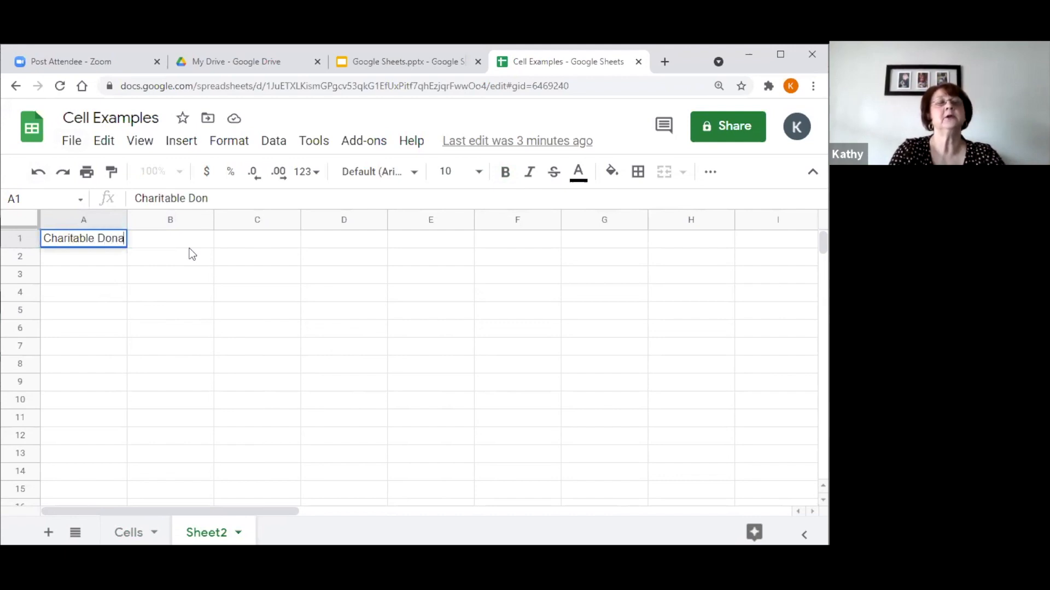
{"action": "type", "text": "tions"}
{"action": "key", "text": "Return"}
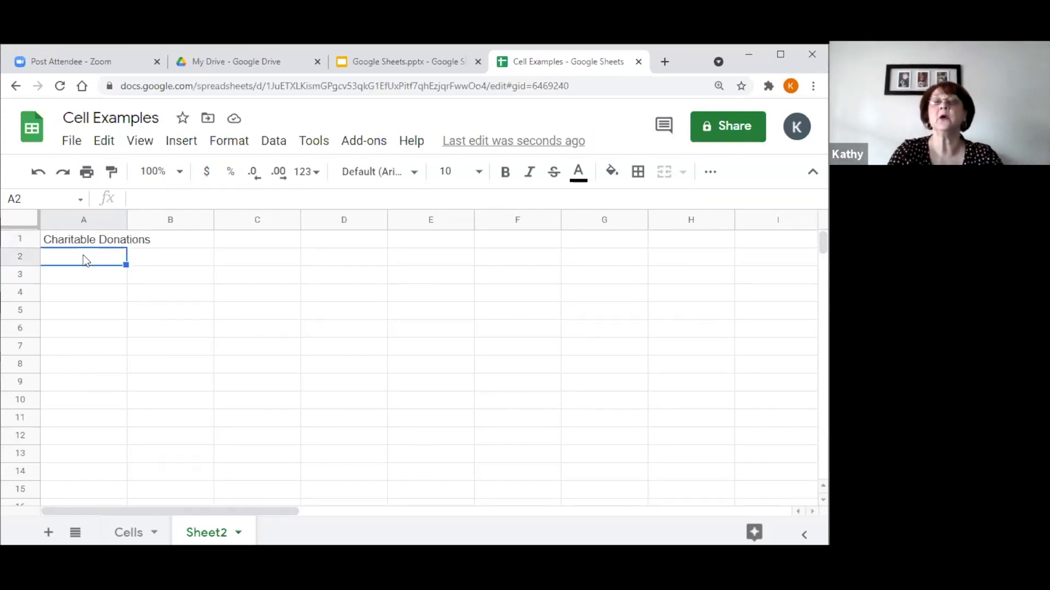
List the charities Red Cross, Cancer Society, DG Library and PRC in cells A2 to A5.
{"action": "type", "text": "R"}
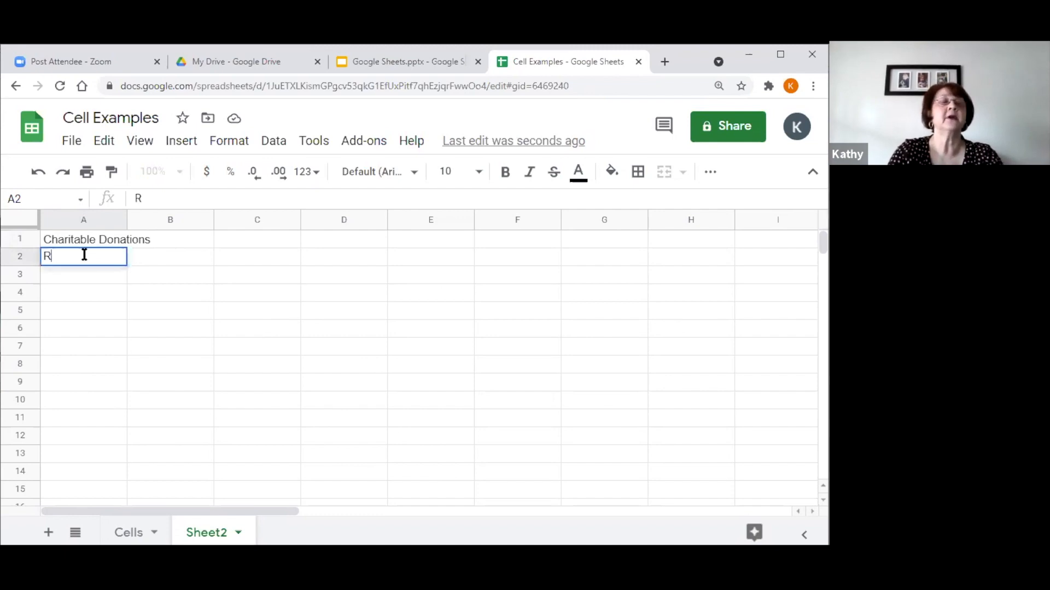
{"action": "type", "text": "ed Cross"}
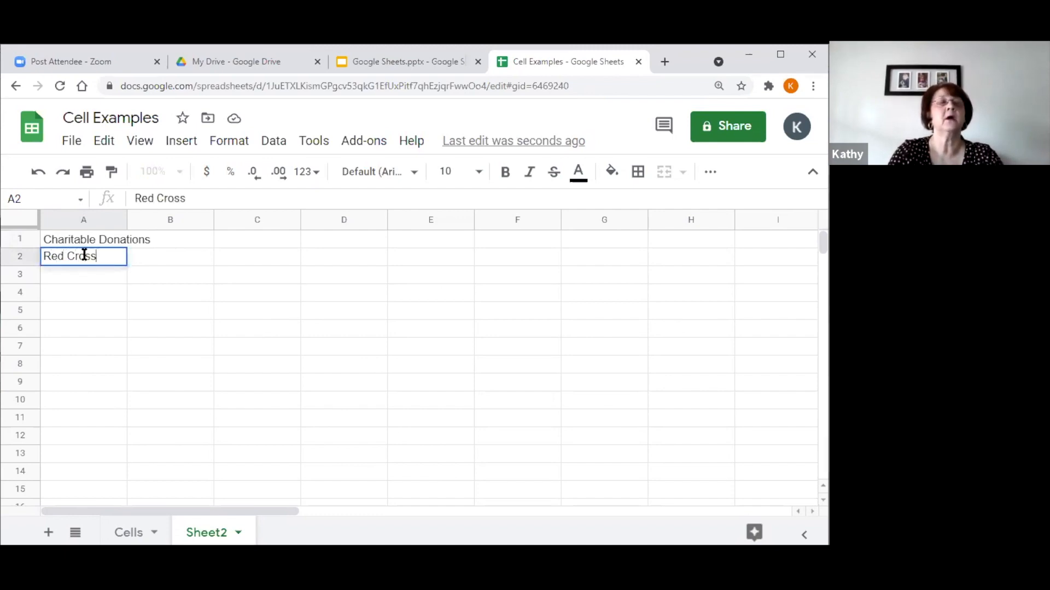
{"action": "key", "text": "Return"}
{"action": "type", "text": "Can"}
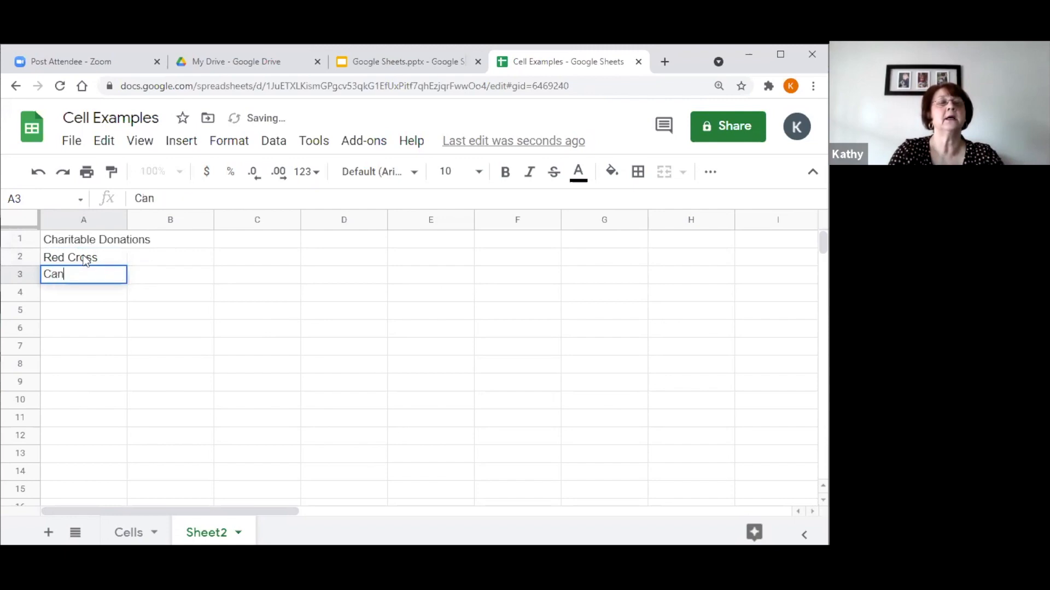
{"action": "type", "text": "cer Society"}
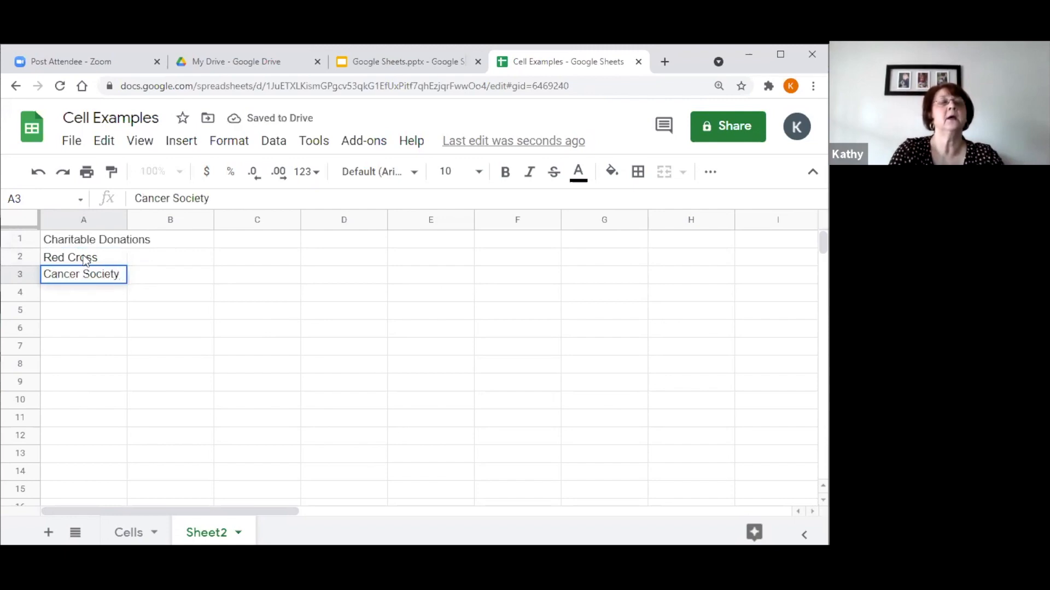
{"action": "key", "text": "Return"}
{"action": "type", "text": "DG "}
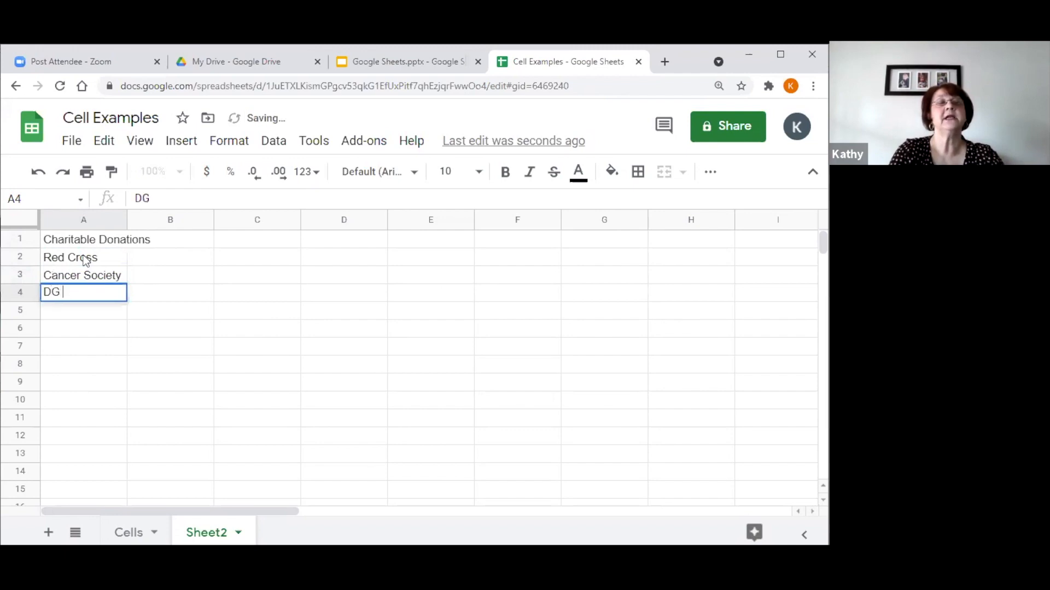
{"action": "type", "text": "Library"}
{"action": "key", "text": "Return"}
{"action": "type", "text": "PRC"}
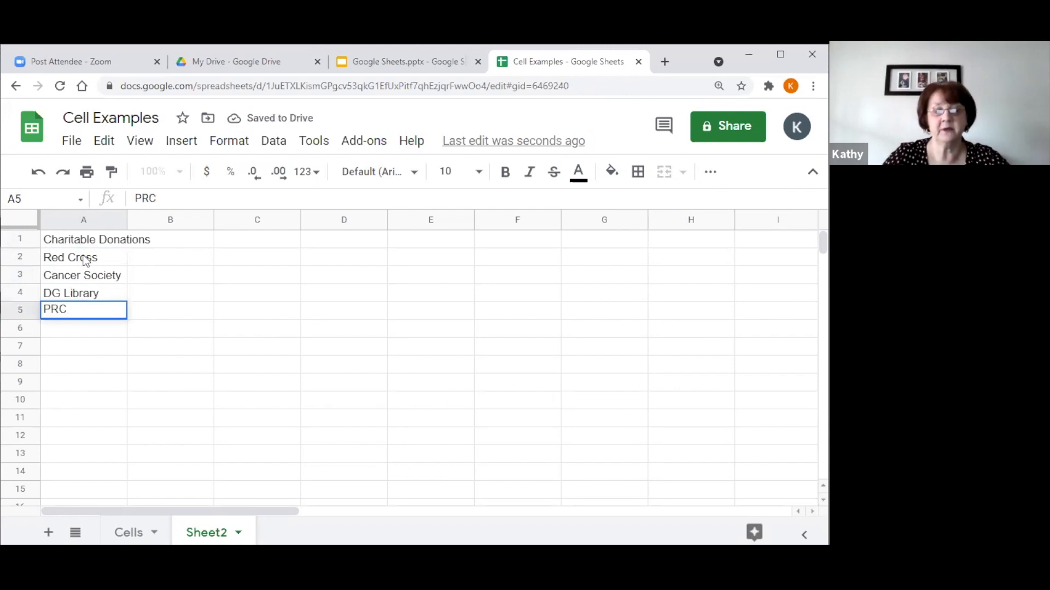
{"action": "key", "text": "Tab"}
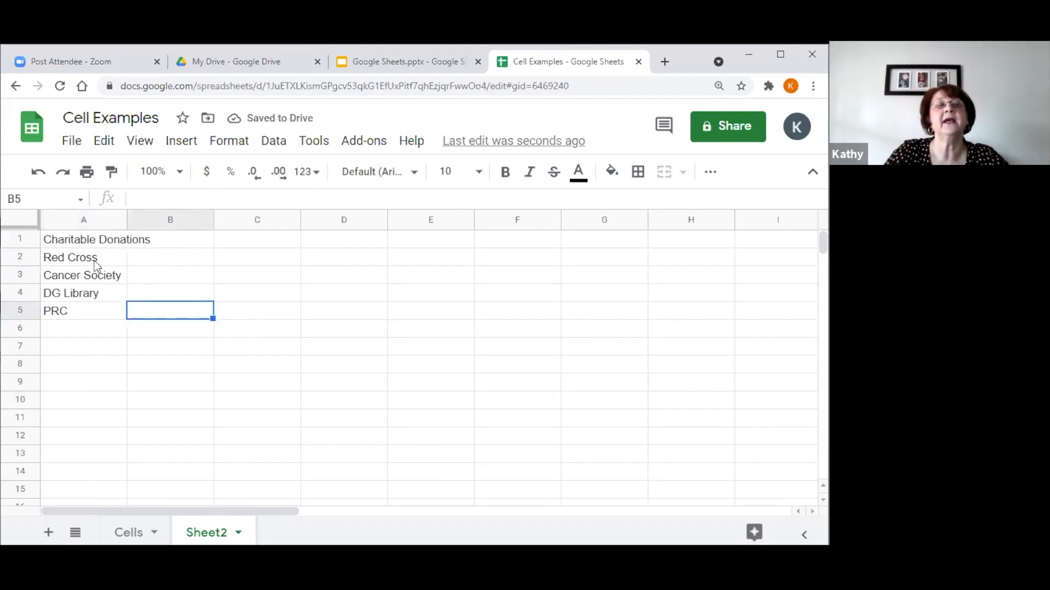
Enter the donation amounts 100 for Red Cross and 300 for Cancer Society in column B.
{"action": "left_click", "coordinate": [176, 260]}
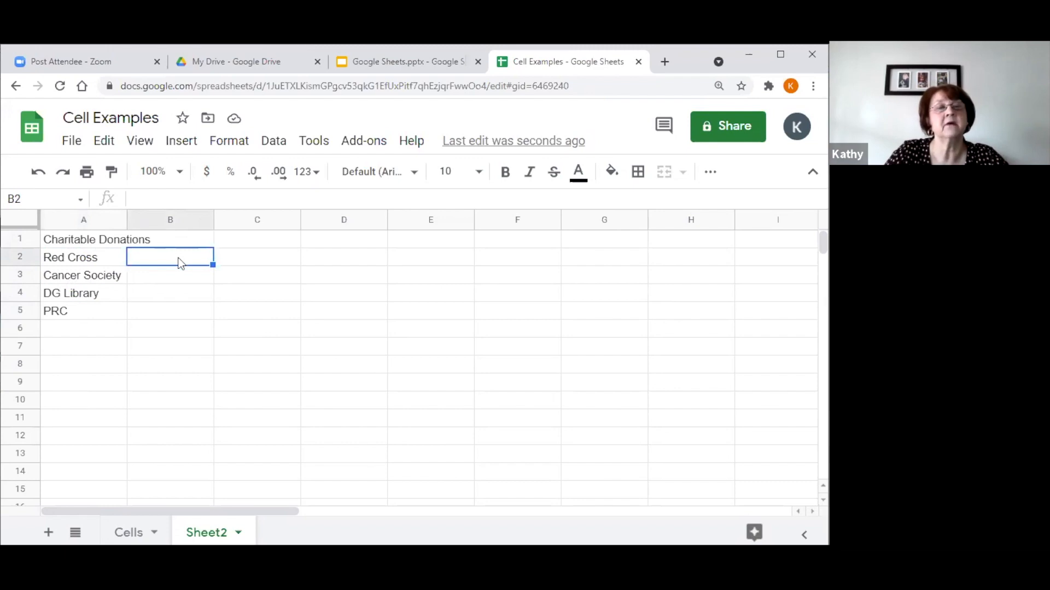
{"action": "type", "text": "100"}
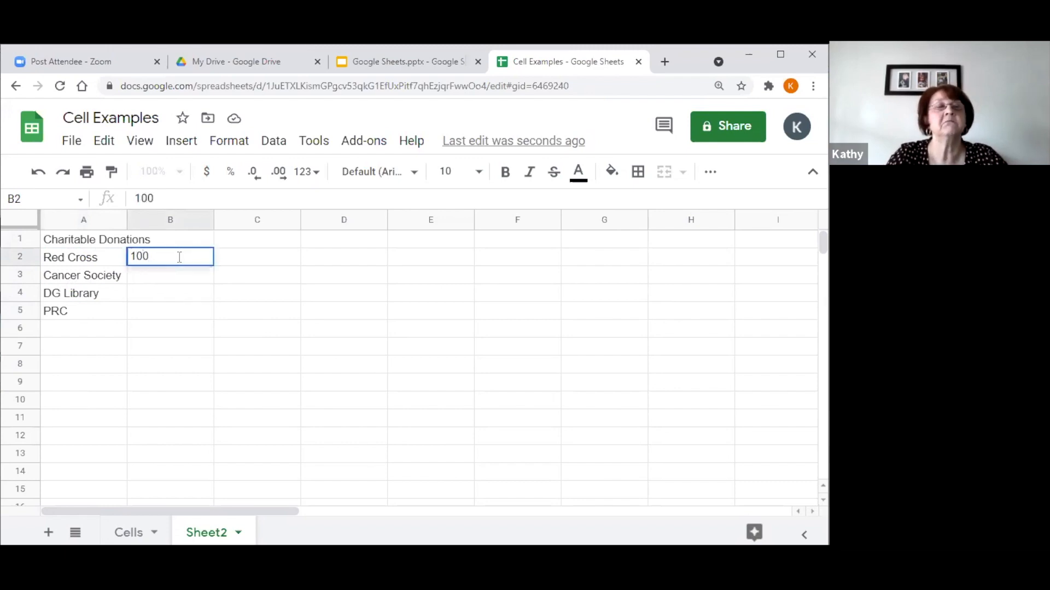
{"action": "key", "text": "Return"}
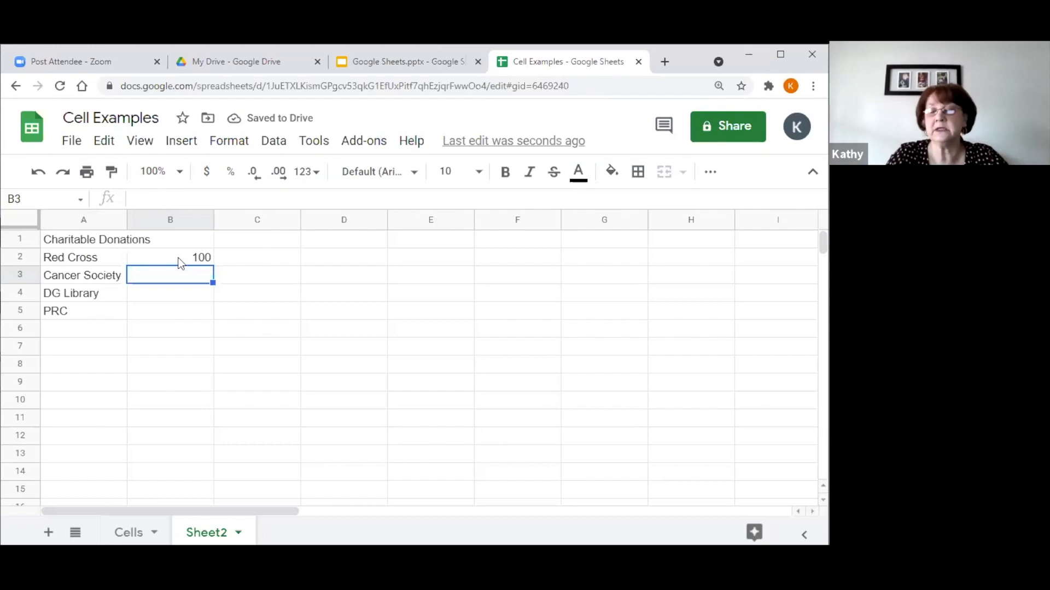
{"action": "type", "text": "300"}
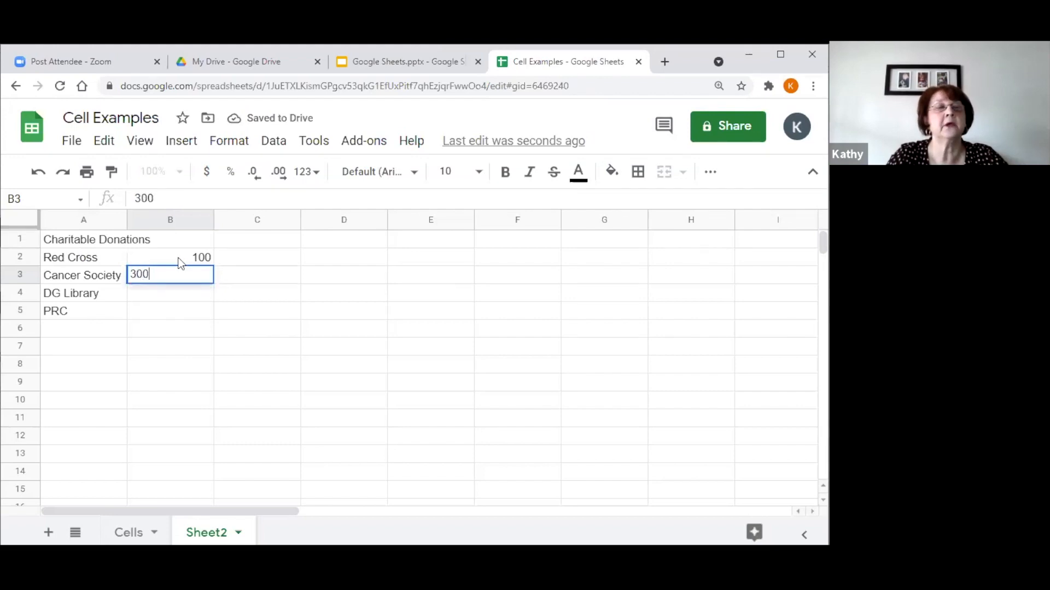
{"action": "key", "text": "Return"}
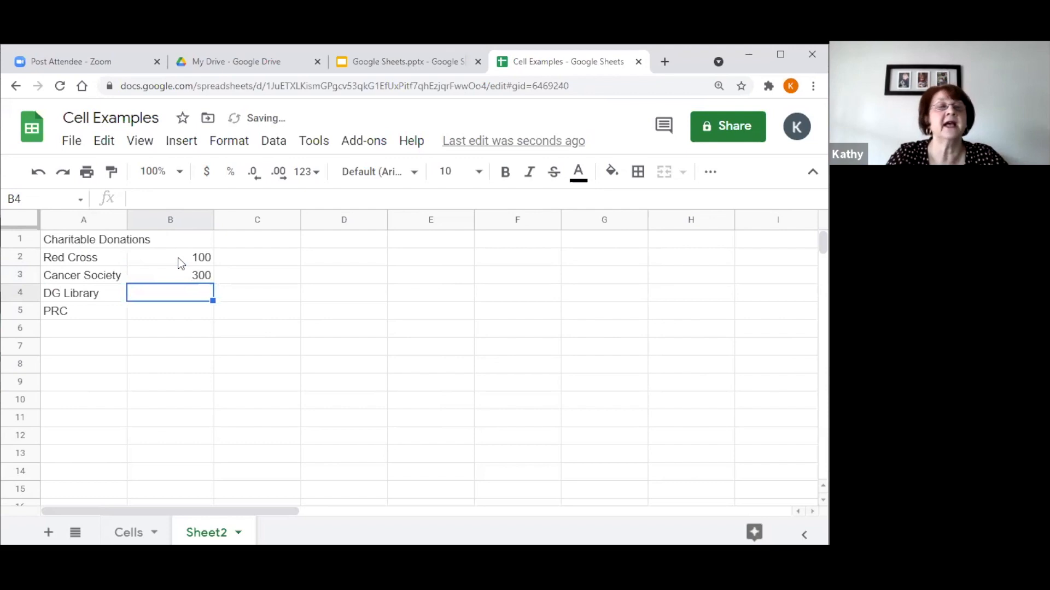
Enter the donation amounts 500 for DG Library and 250 for PRC in column B.
{"action": "type", "text": "5"}
{"action": "key", "text": "Return"}
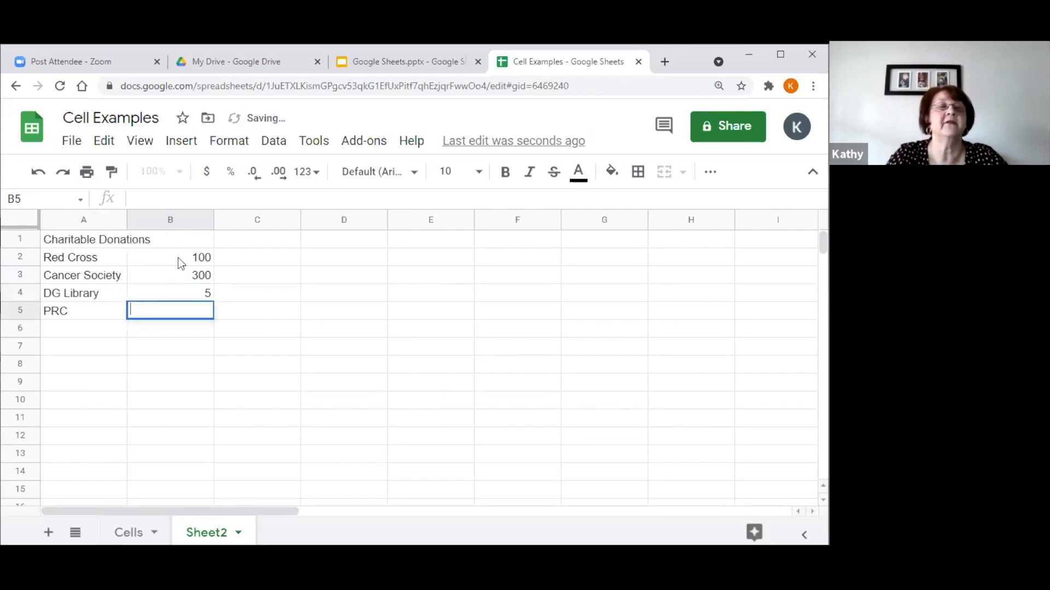
{"action": "left_click", "coordinate": [136, 297]}
{"action": "double_click", "coordinate": [147, 295]}
{"action": "type", "text": "00"}
{"action": "key", "text": "Return"}
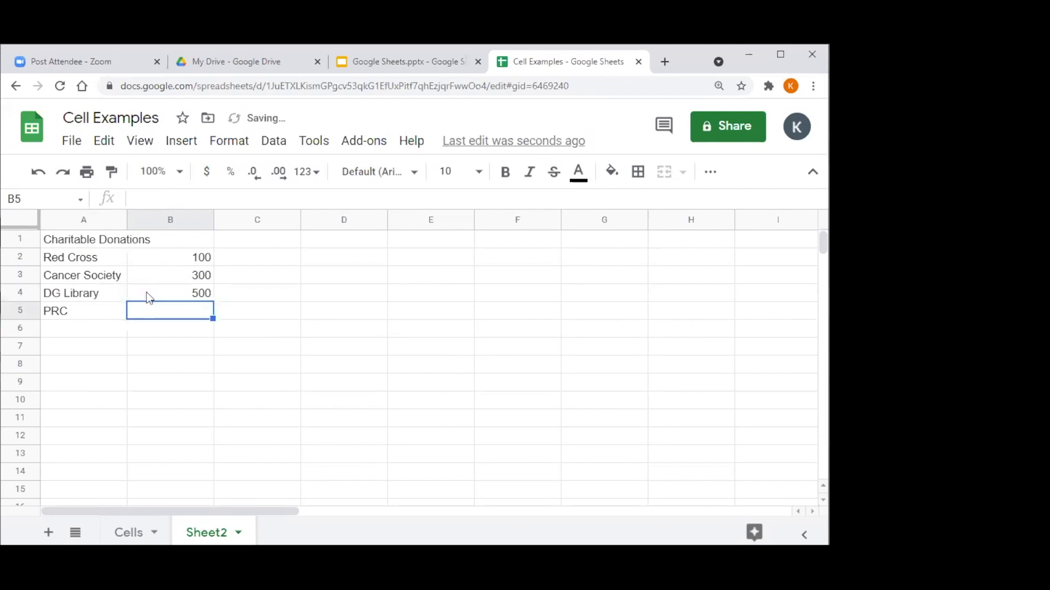
{"action": "type", "text": "250"}
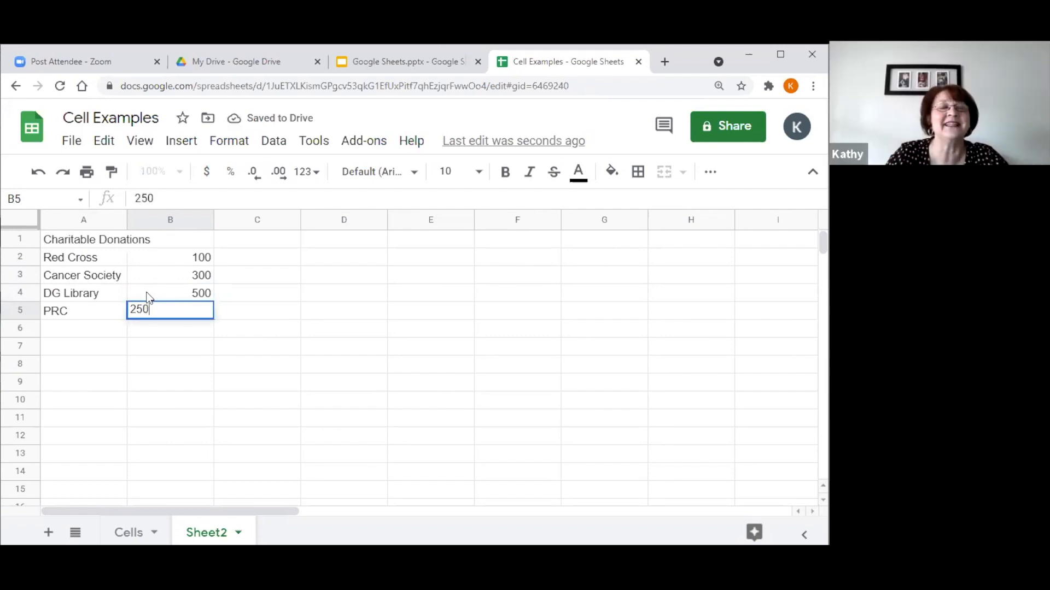
{"action": "key", "text": "Return"}
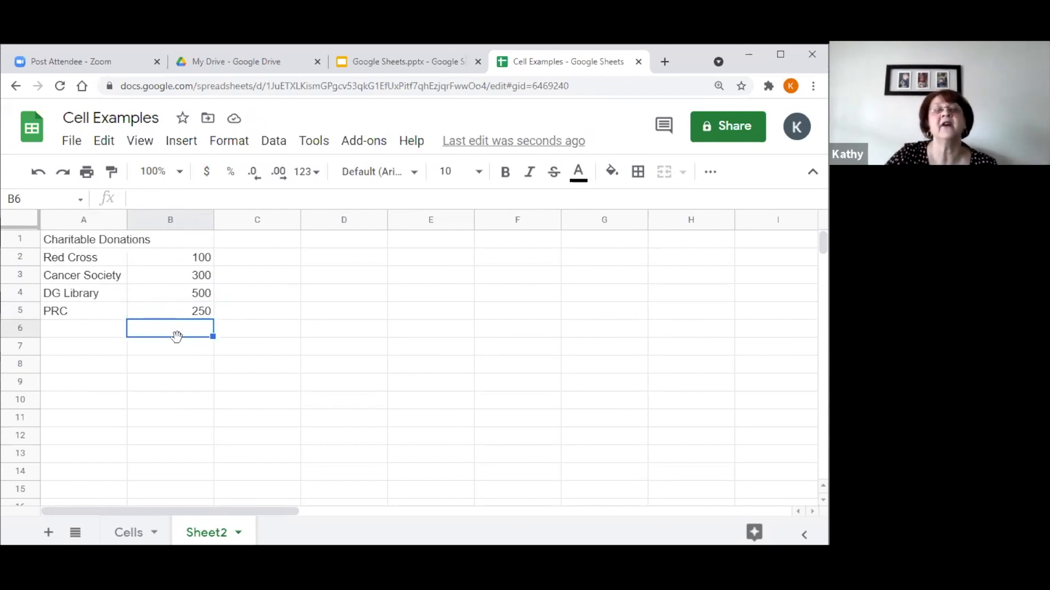
Total the donation amounts in cell B6 with the SUM function over the range B2:B5.
{"action": "left_click", "coordinate": [385, 310]}
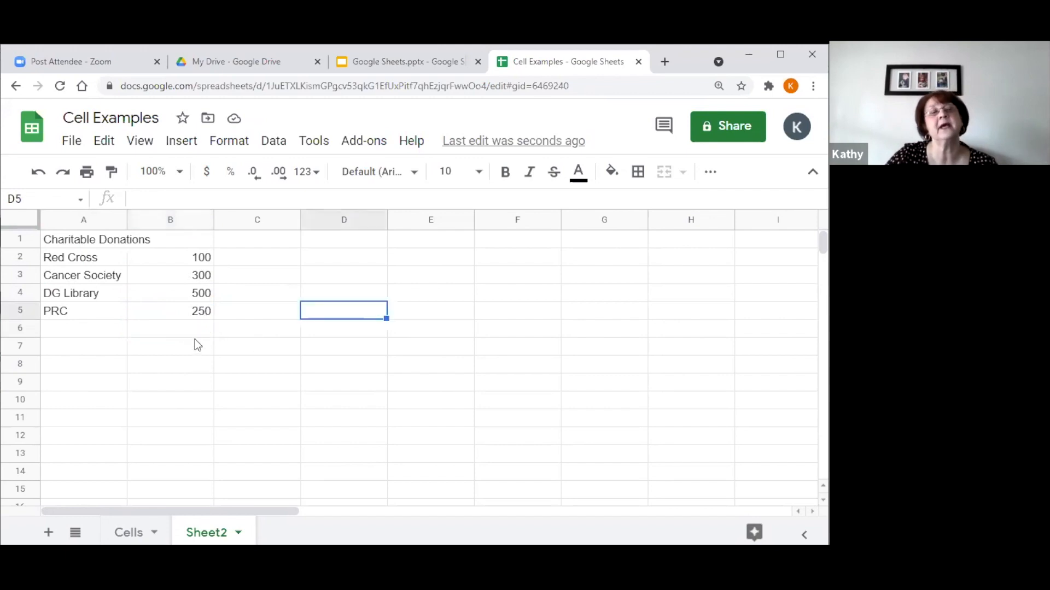
{"action": "left_click", "coordinate": [178, 328]}
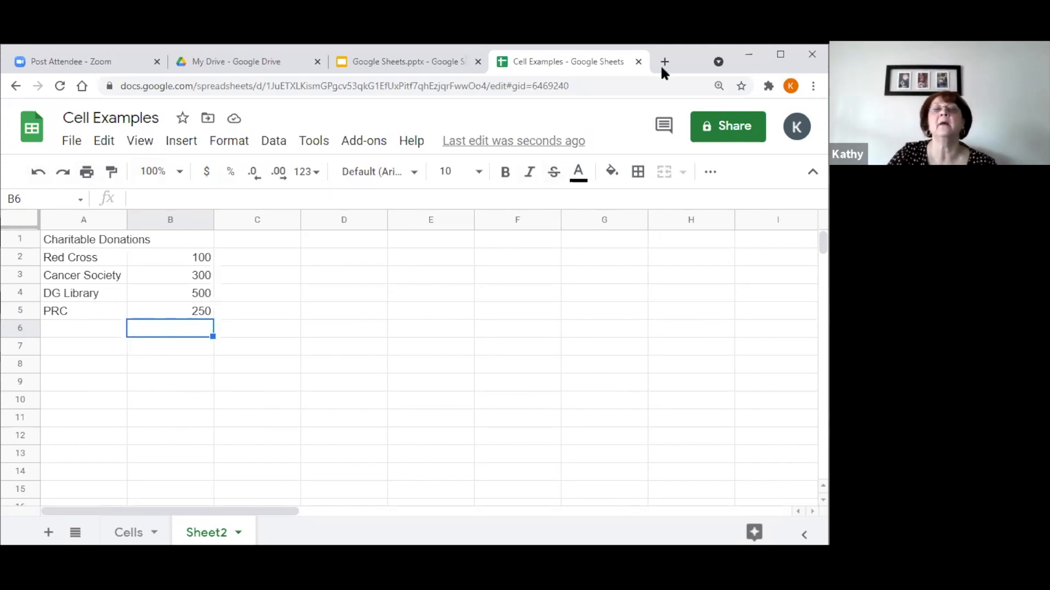
{"action": "left_click", "coordinate": [713, 179]}
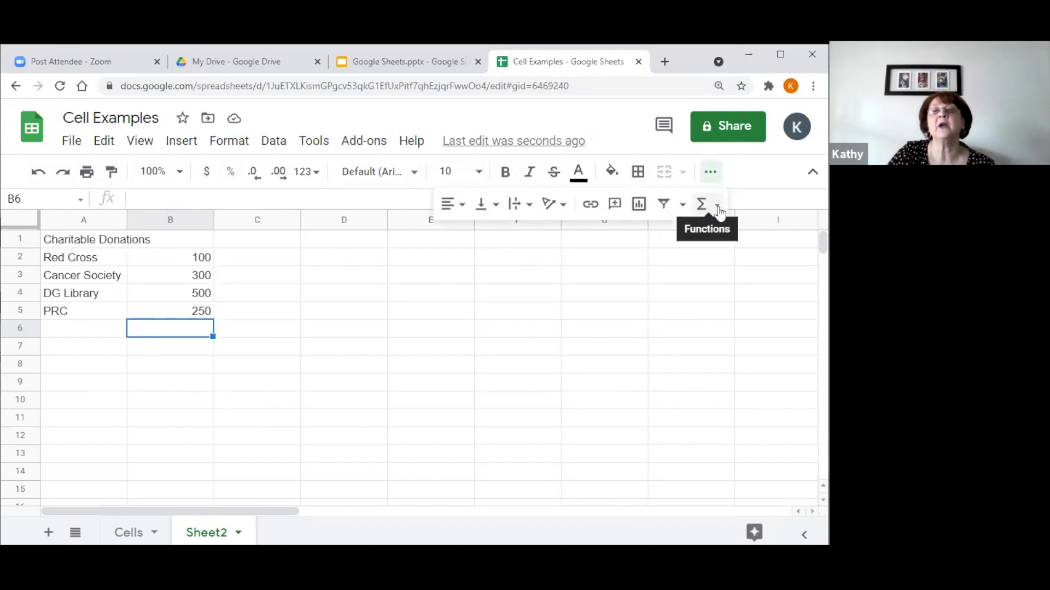
{"action": "left_click", "coordinate": [716, 206]}
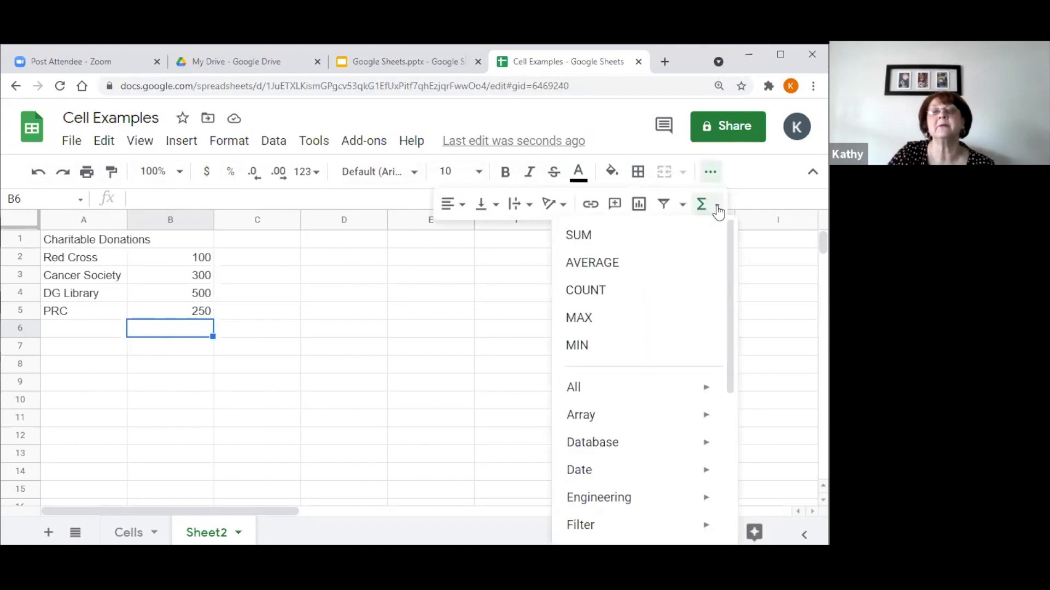
{"action": "left_click", "coordinate": [583, 237]}
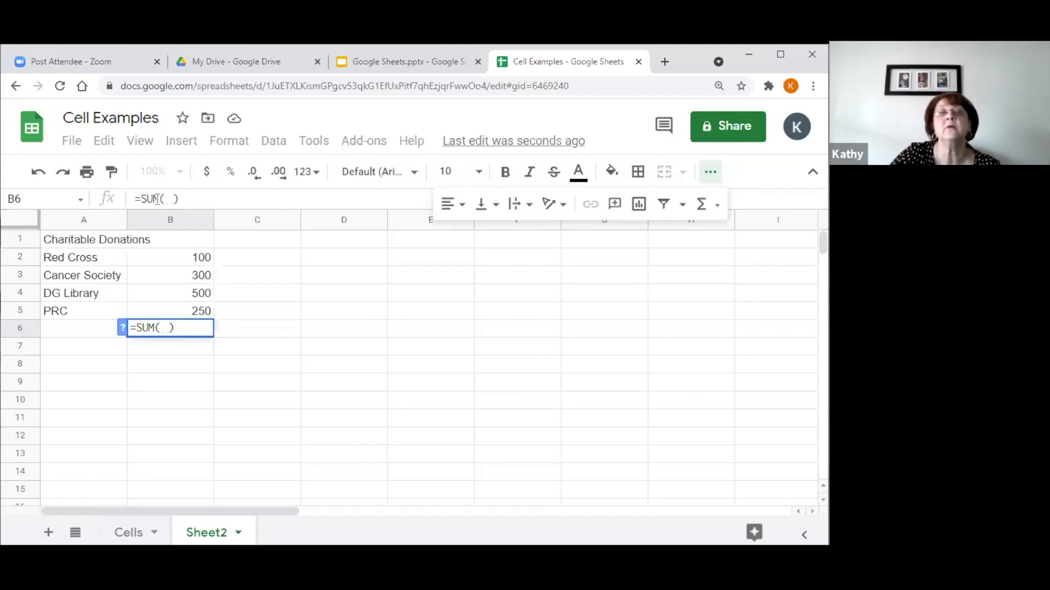
{"action": "left_click", "coordinate": [191, 259]}
{"action": "left_click_drag", "start_coordinate": [193, 273], "coordinate": [203, 313]}
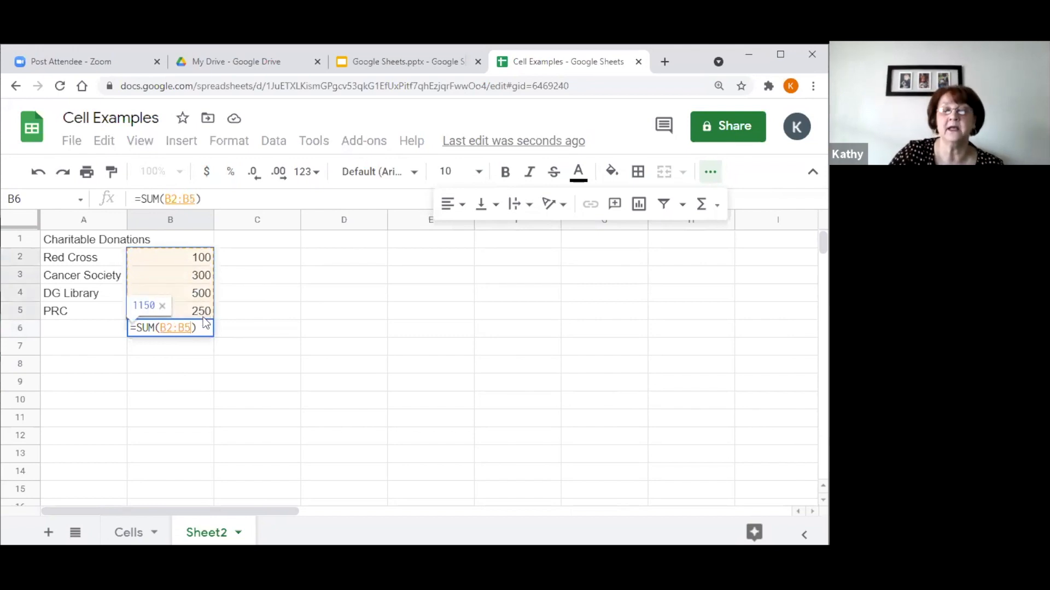
{"action": "key", "text": "Return"}
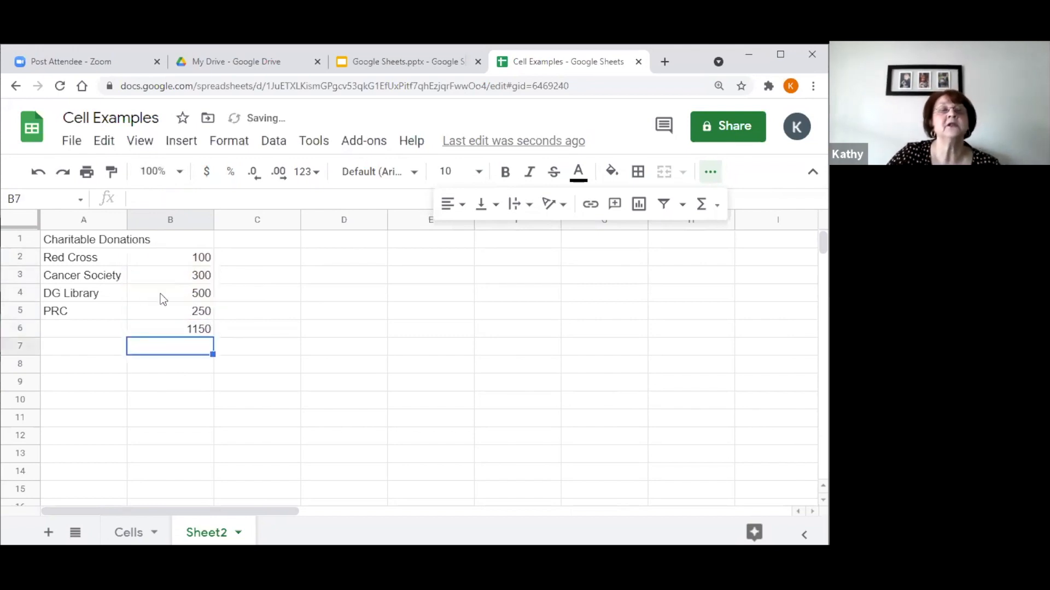
Inspect the formula behind the donations total in cell B6.
{"action": "left_click", "coordinate": [170, 329]}
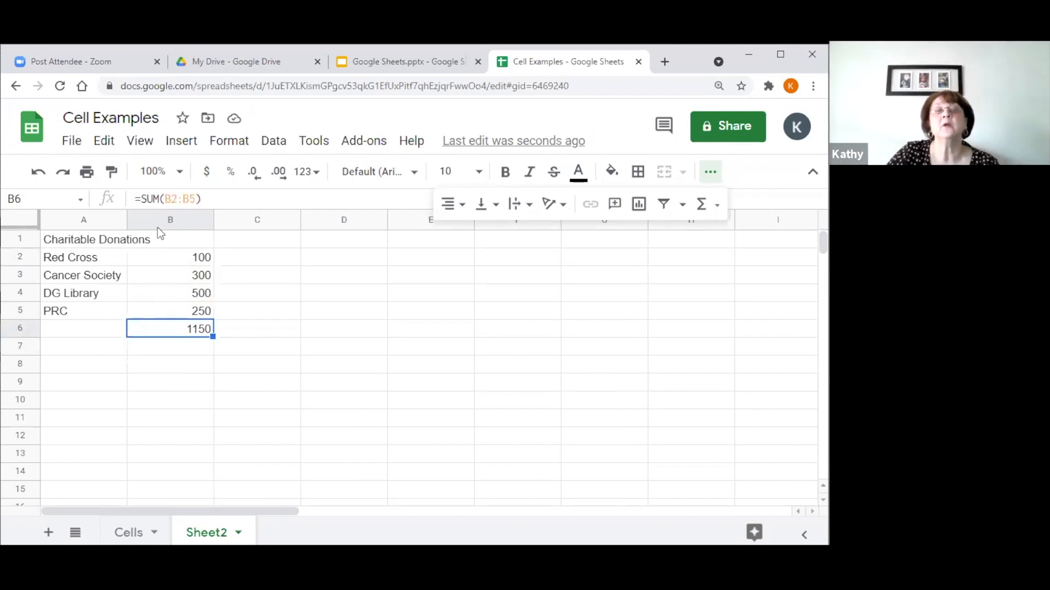
{"action": "left_click", "coordinate": [196, 385]}
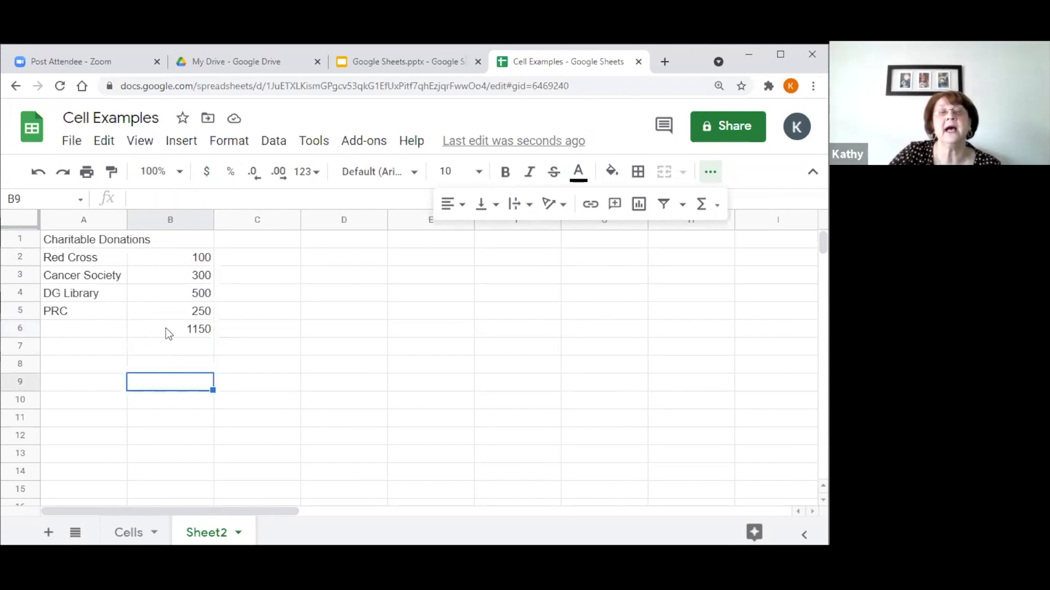
{"action": "left_click", "coordinate": [165, 328]}
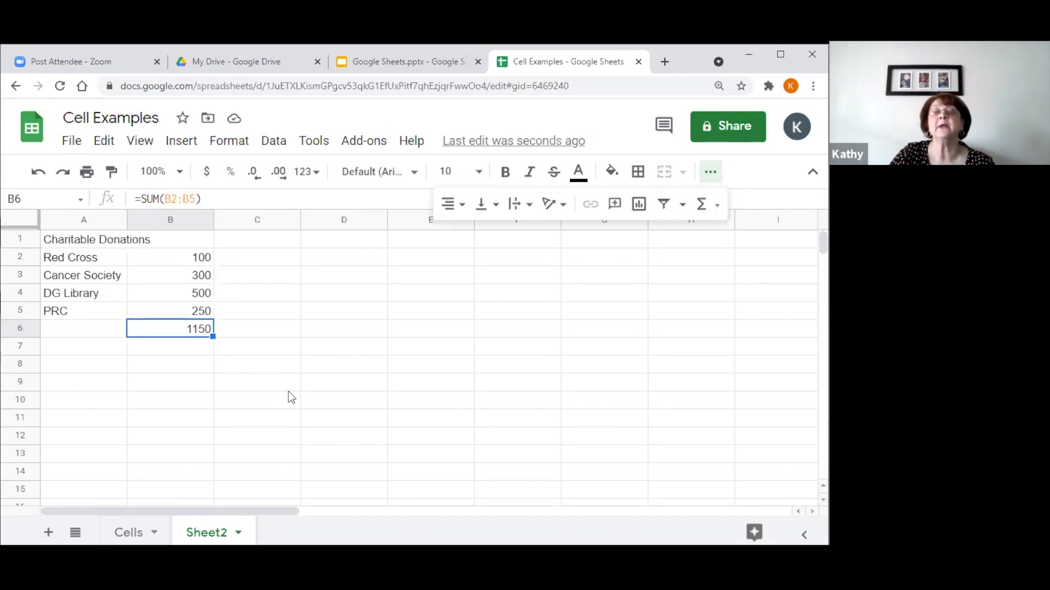
{"action": "left_click", "coordinate": [279, 419]}
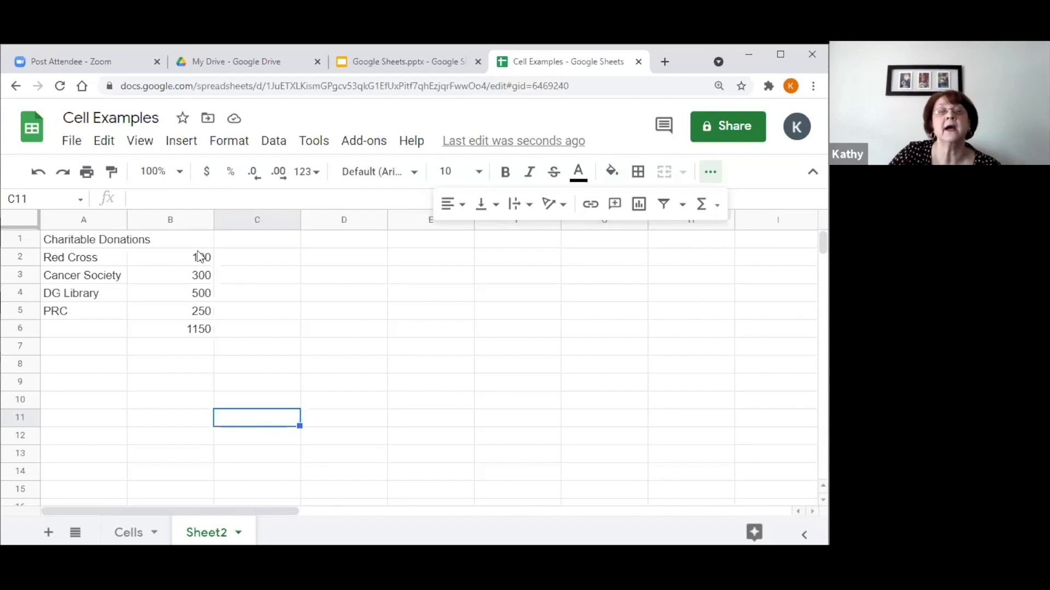
Format the donation amounts and their total in B2:B6 as currency.
{"action": "left_click_drag", "start_coordinate": [200, 257], "coordinate": [201, 317]}
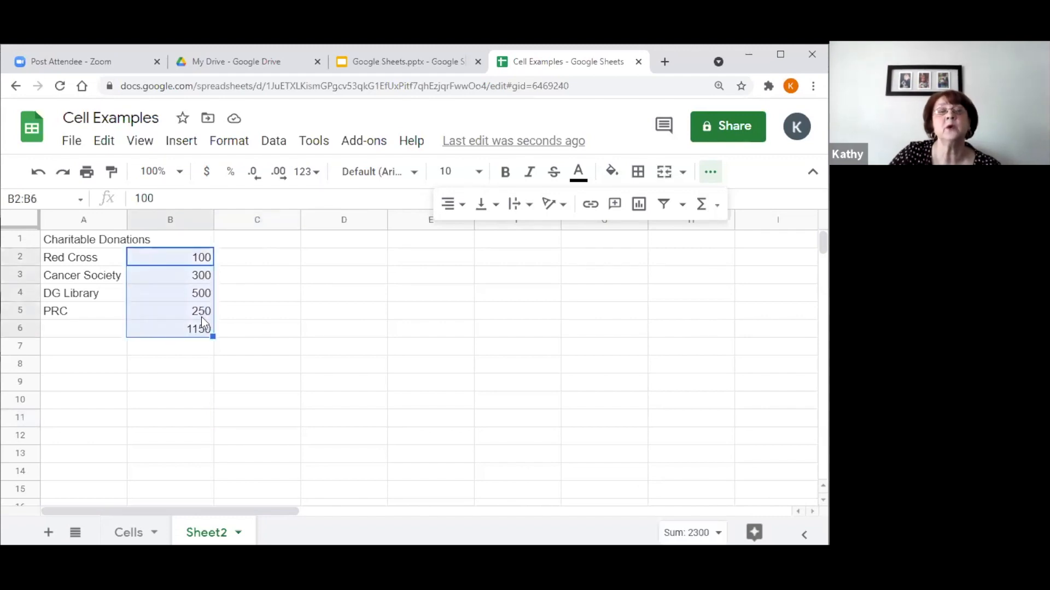
{"action": "left_click", "coordinate": [207, 173]}
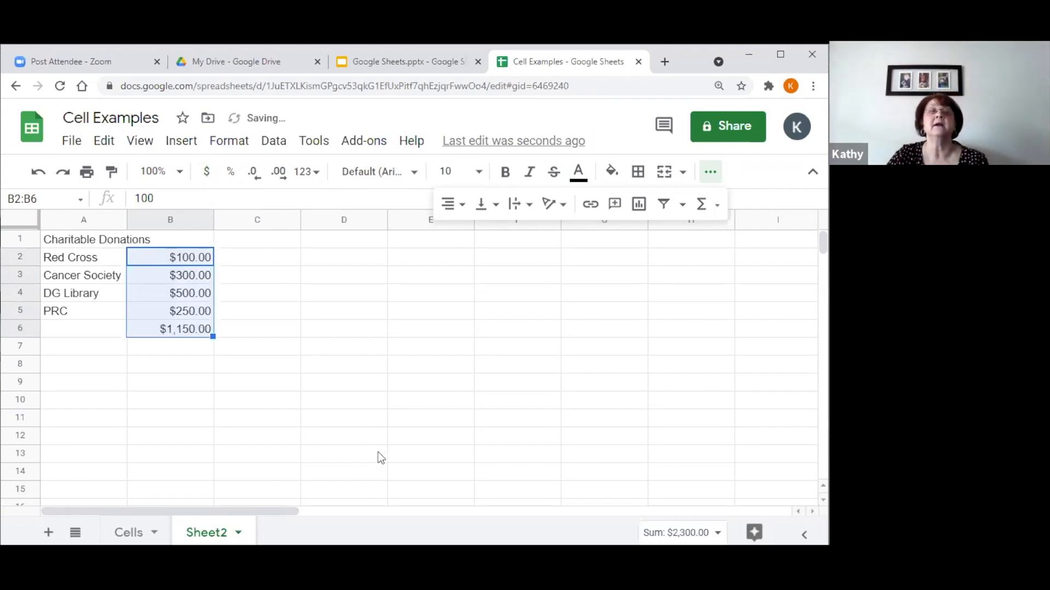
{"action": "left_click", "coordinate": [241, 441]}
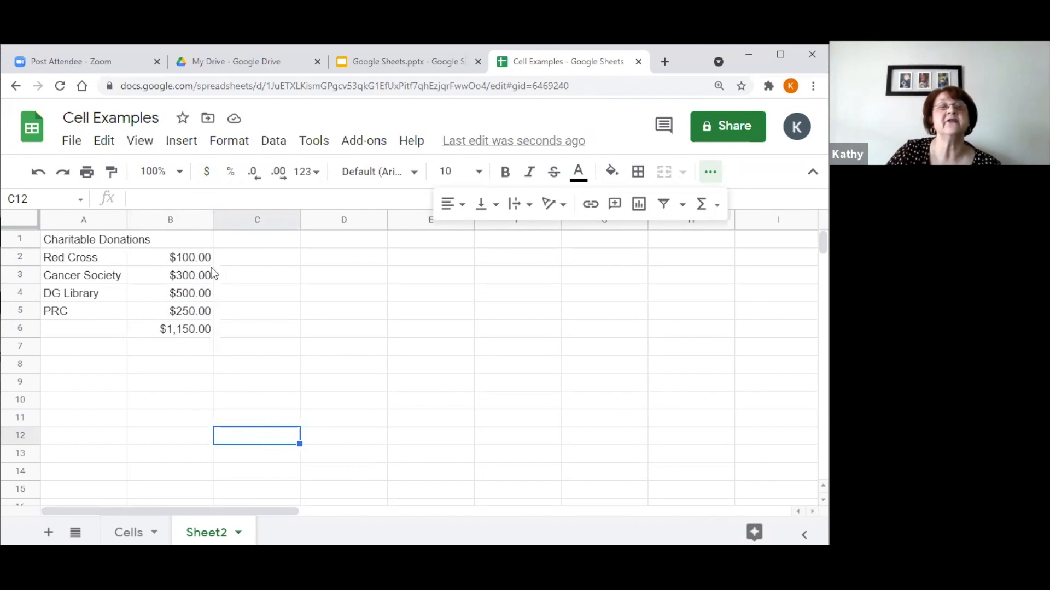
Remove both decimal places from the currency amounts in B2:B6 so they display as whole dollars.
{"action": "left_click_drag", "start_coordinate": [196, 258], "coordinate": [196, 329]}
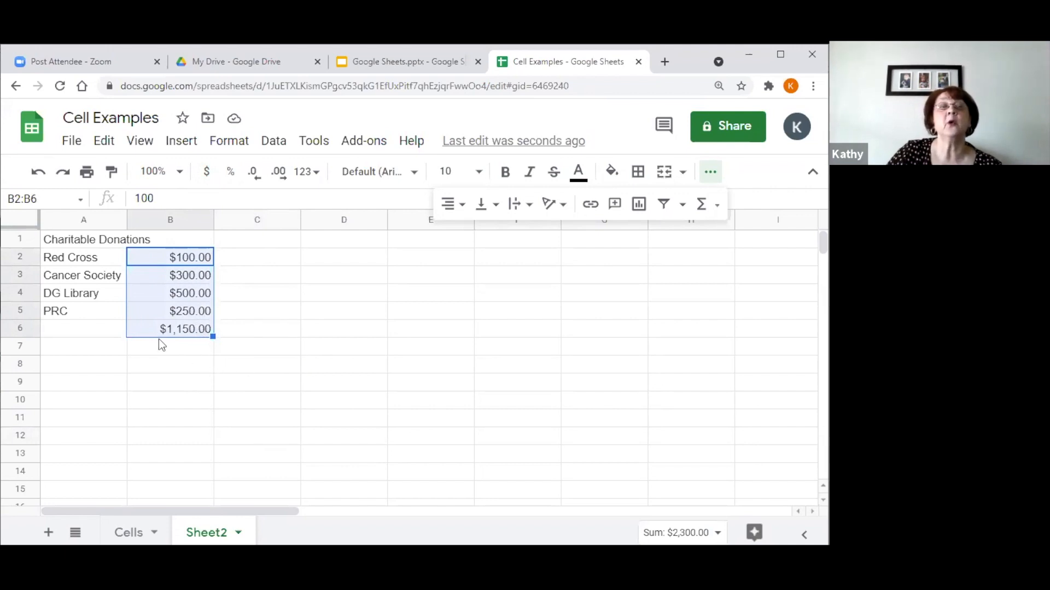
{"action": "left_click", "coordinate": [258, 181]}
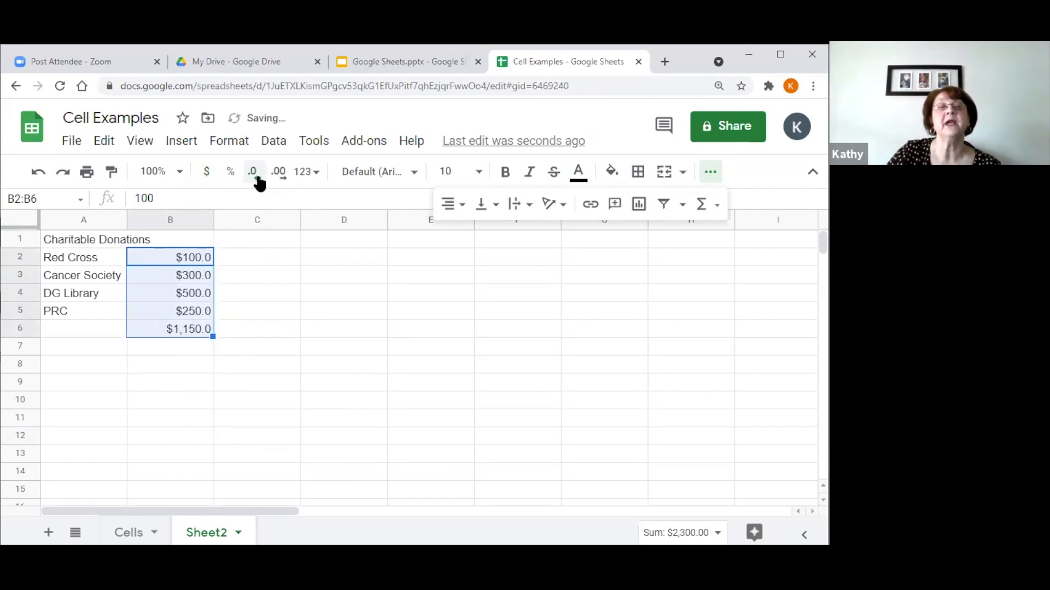
{"action": "left_click", "coordinate": [258, 181]}
{"action": "left_click", "coordinate": [322, 335]}
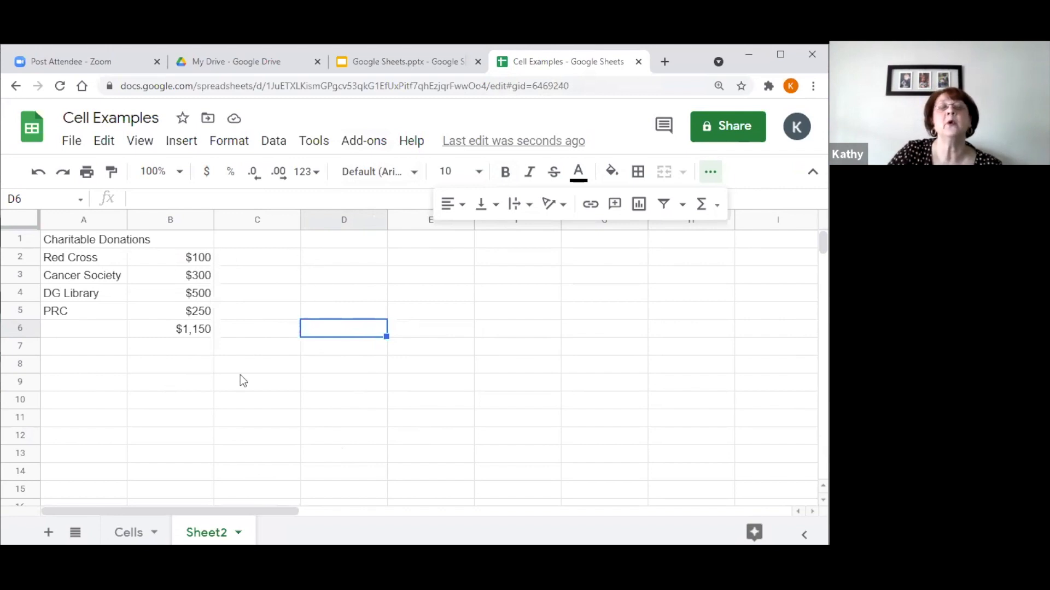
Fill the donation amounts in B2:B5 across into column C, leaving out the total.
{"action": "left_click_drag", "start_coordinate": [203, 259], "coordinate": [211, 314]}
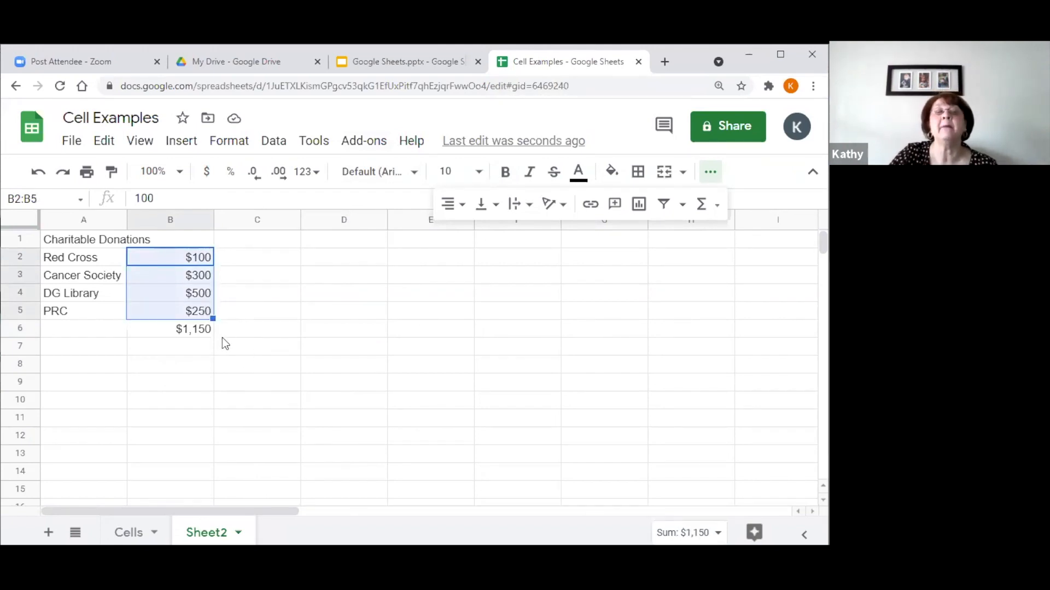
{"action": "left_click", "coordinate": [261, 384]}
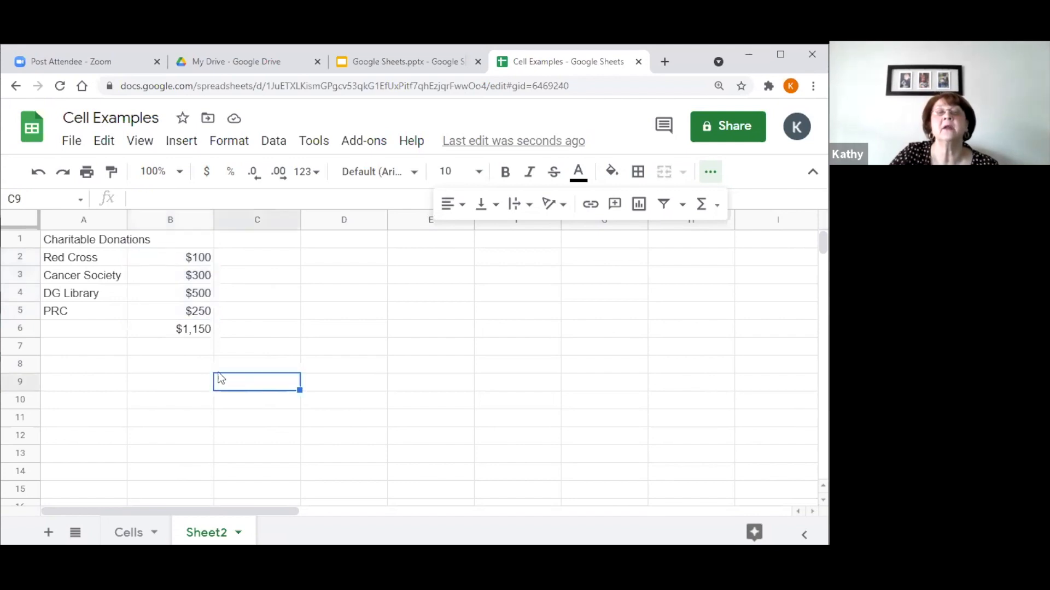
{"action": "left_click", "coordinate": [191, 260]}
{"action": "left_click_drag", "start_coordinate": [192, 259], "coordinate": [206, 314]}
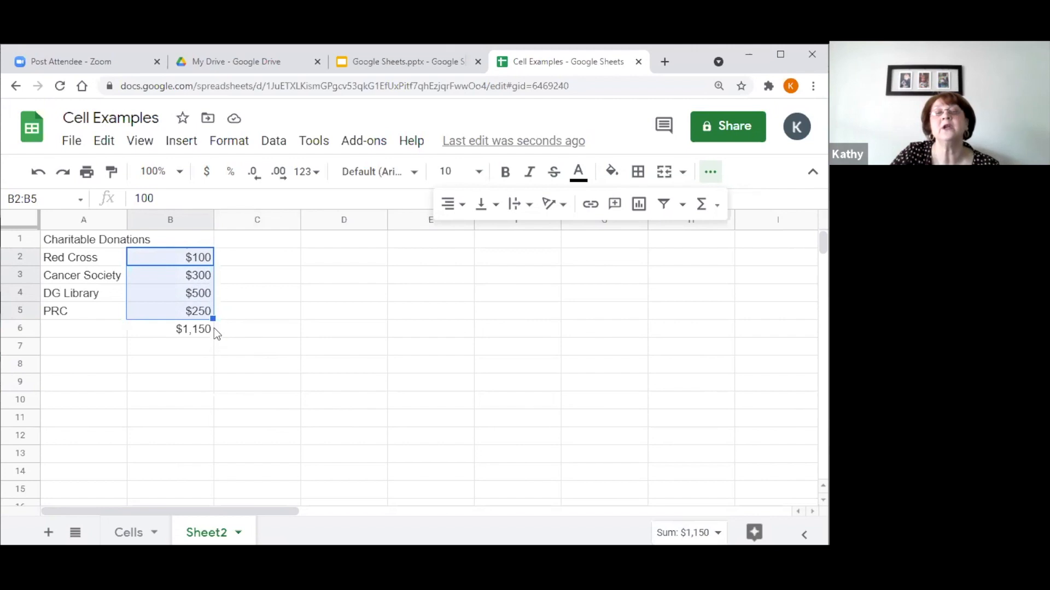
{"action": "left_click_drag", "start_coordinate": [215, 318], "coordinate": [293, 323]}
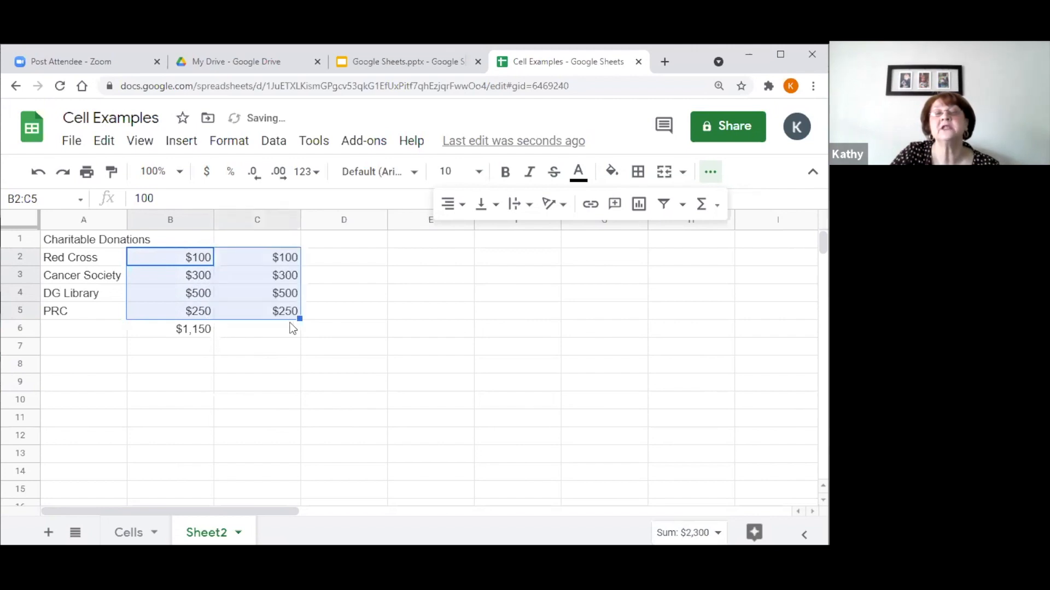
{"action": "left_click", "coordinate": [397, 421]}
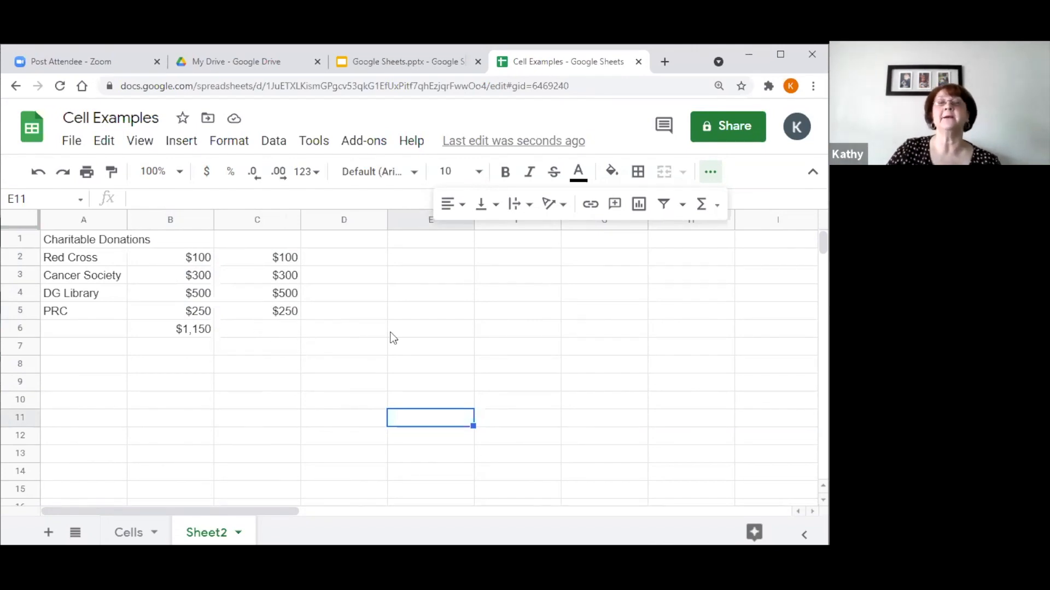
Calculate the average of C2:C5 in cell C6 with the AVERAGE function and check its formula.
{"action": "left_click", "coordinate": [292, 334]}
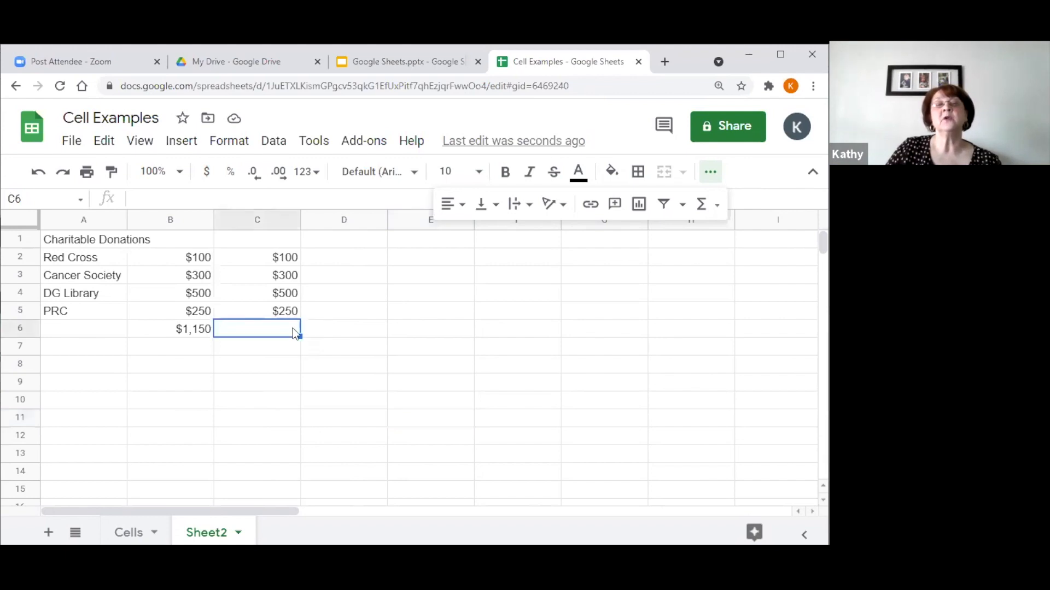
{"action": "left_click", "coordinate": [711, 207]}
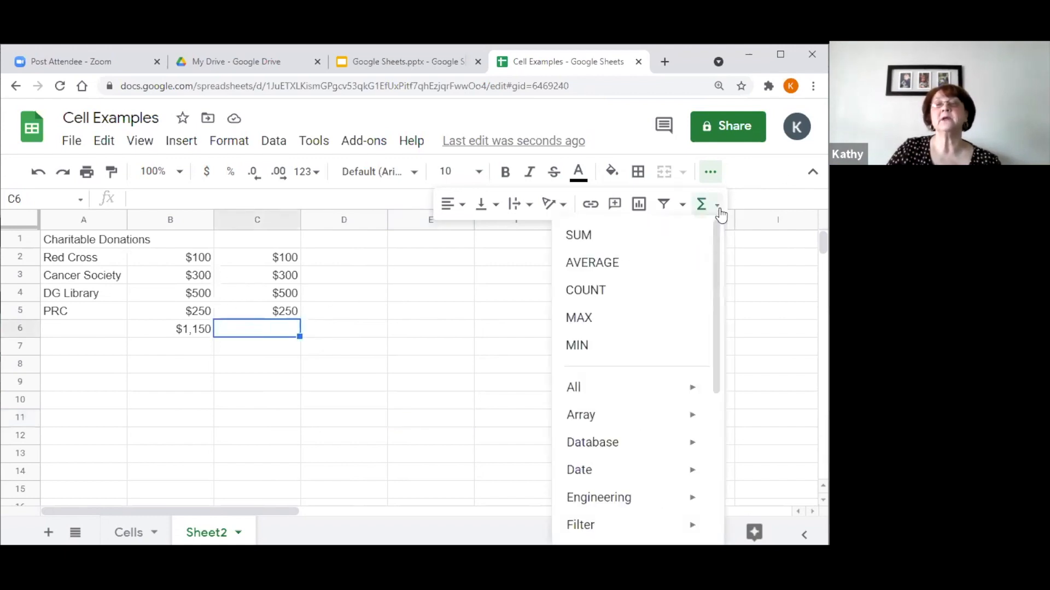
{"action": "left_click", "coordinate": [614, 265]}
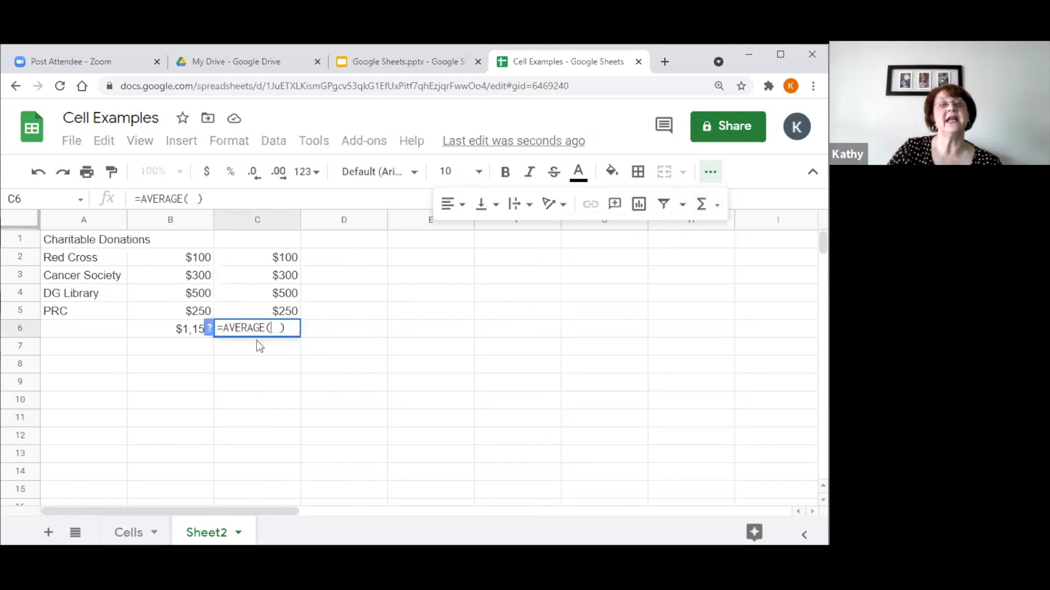
{"action": "left_click", "coordinate": [294, 260]}
{"action": "left_click_drag", "start_coordinate": [302, 271], "coordinate": [291, 310]}
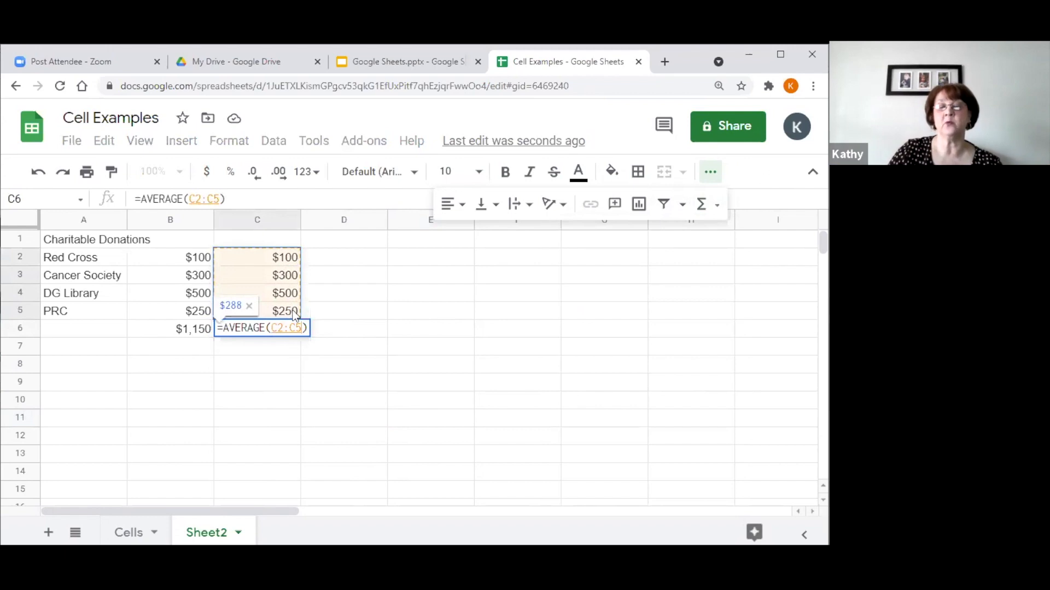
{"action": "key", "text": "Return"}
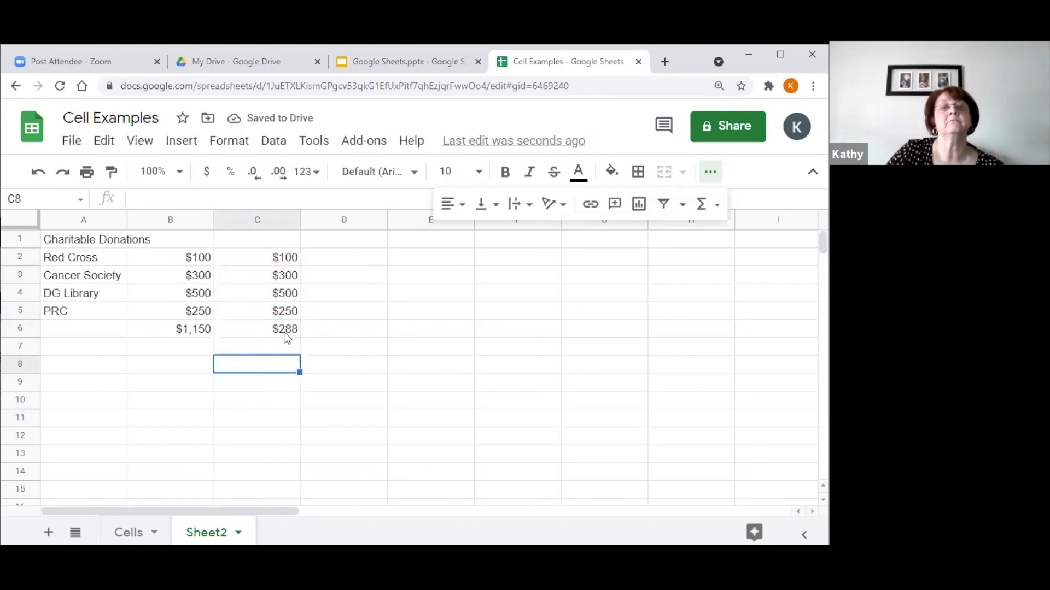
{"action": "left_click", "coordinate": [285, 334]}
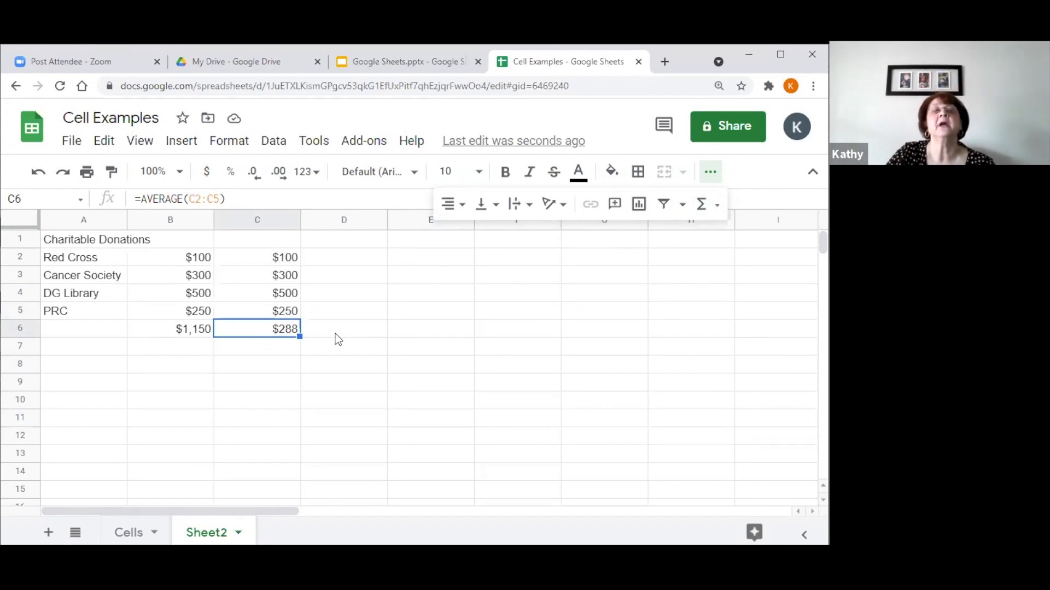
{"action": "left_click", "coordinate": [336, 300]}
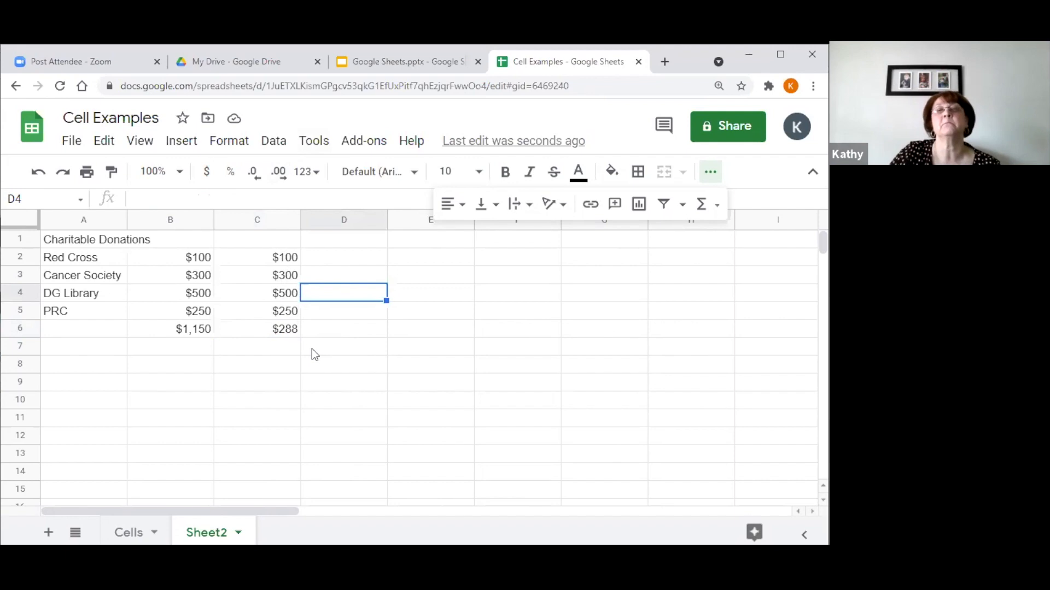
Fill the donation amounts in C2:C5 across through column G.
{"action": "left_click_drag", "start_coordinate": [291, 258], "coordinate": [284, 306]}
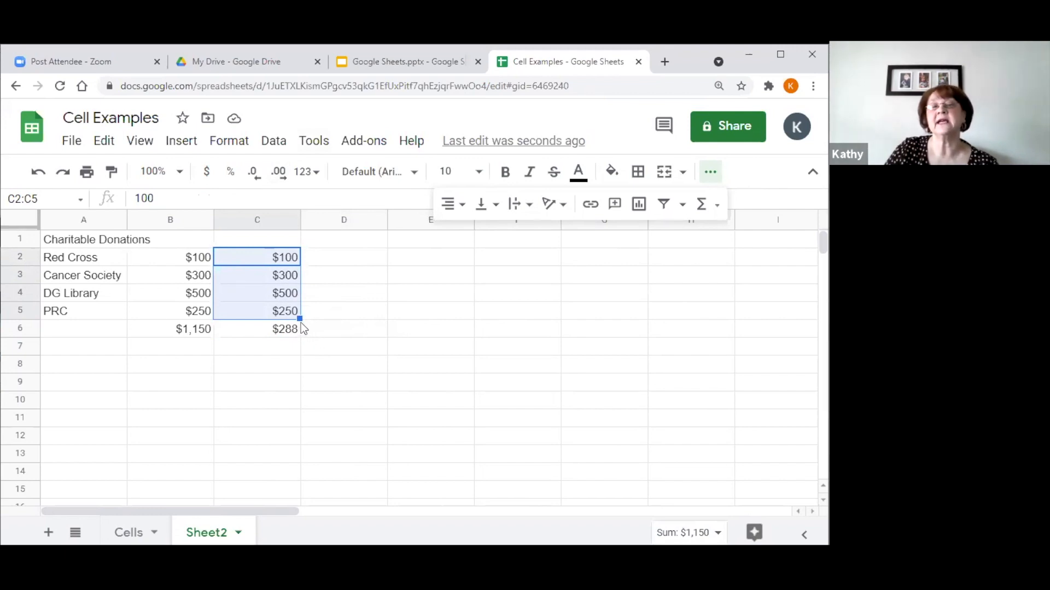
{"action": "left_click_drag", "start_coordinate": [300, 317], "coordinate": [573, 308]}
{"action": "left_click_drag", "start_coordinate": [579, 318], "coordinate": [579, 318]}
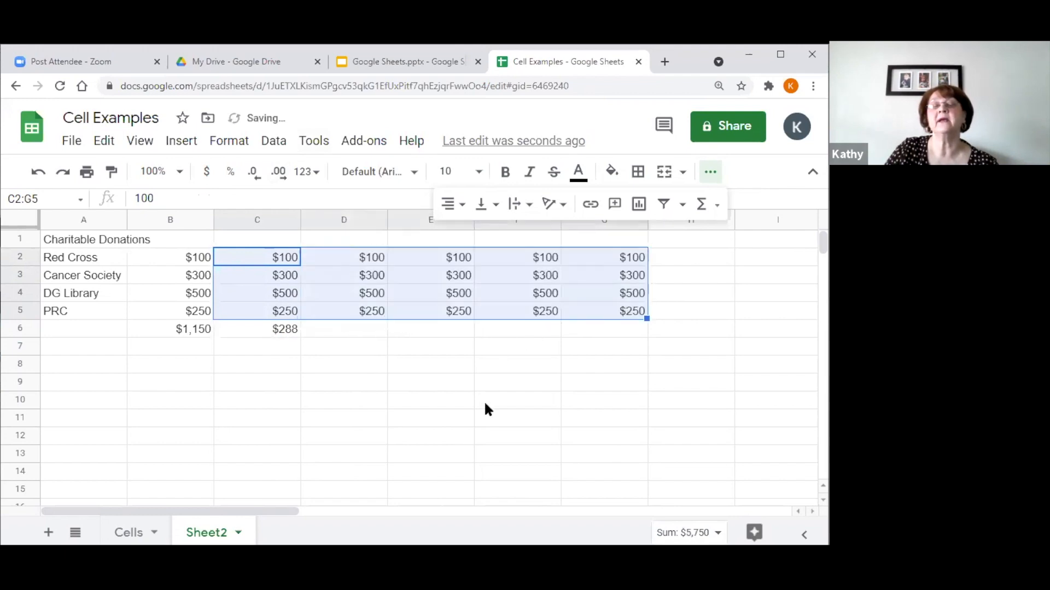
{"action": "left_click", "coordinate": [481, 402]}
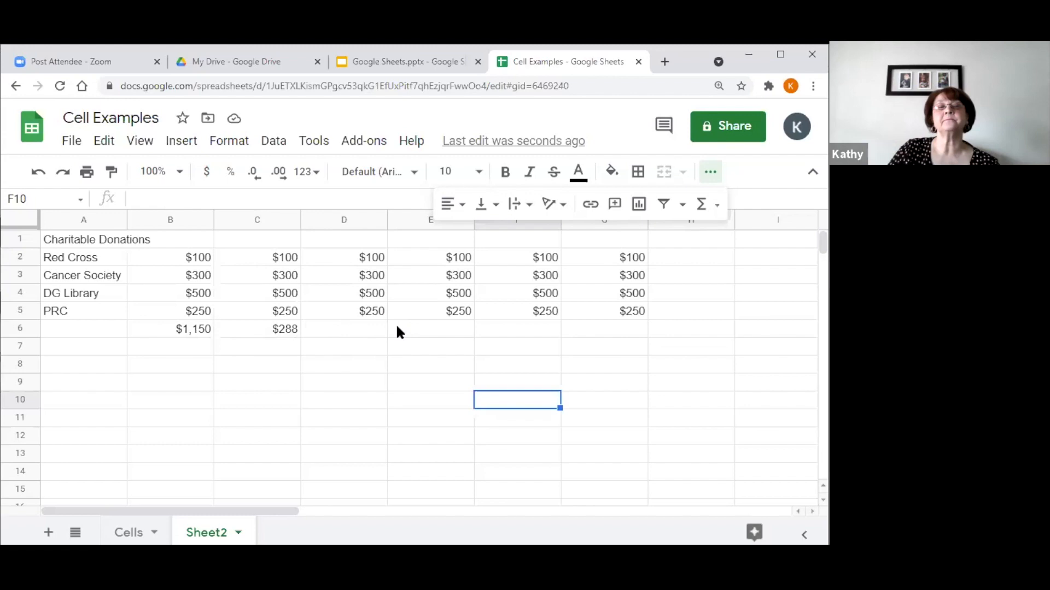
Count the donation entries in D2:D5 with the COUNT function in cell D6.
{"action": "left_click", "coordinate": [368, 334]}
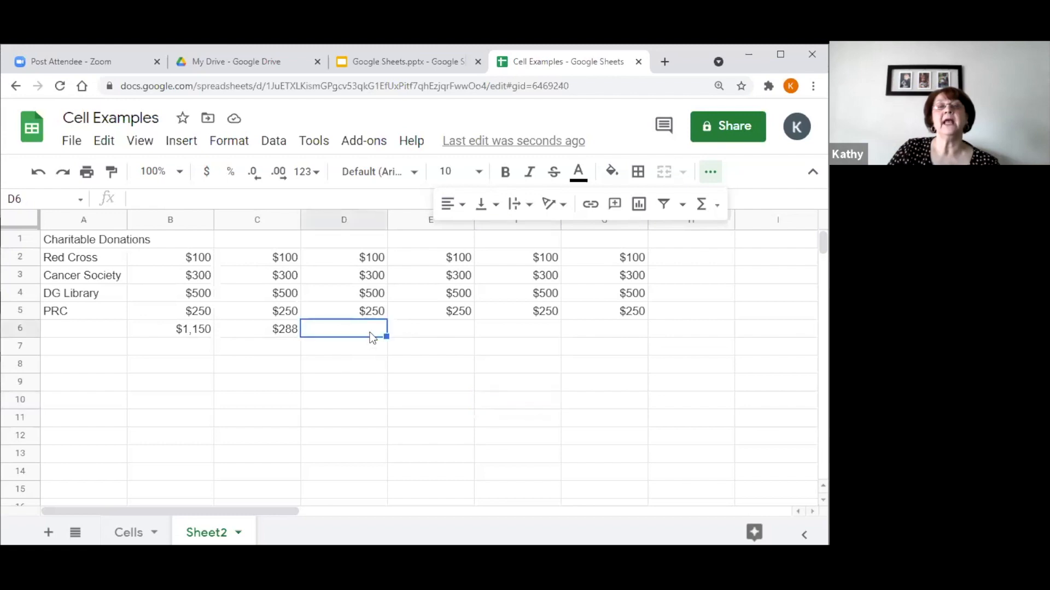
{"action": "left_click", "coordinate": [717, 207]}
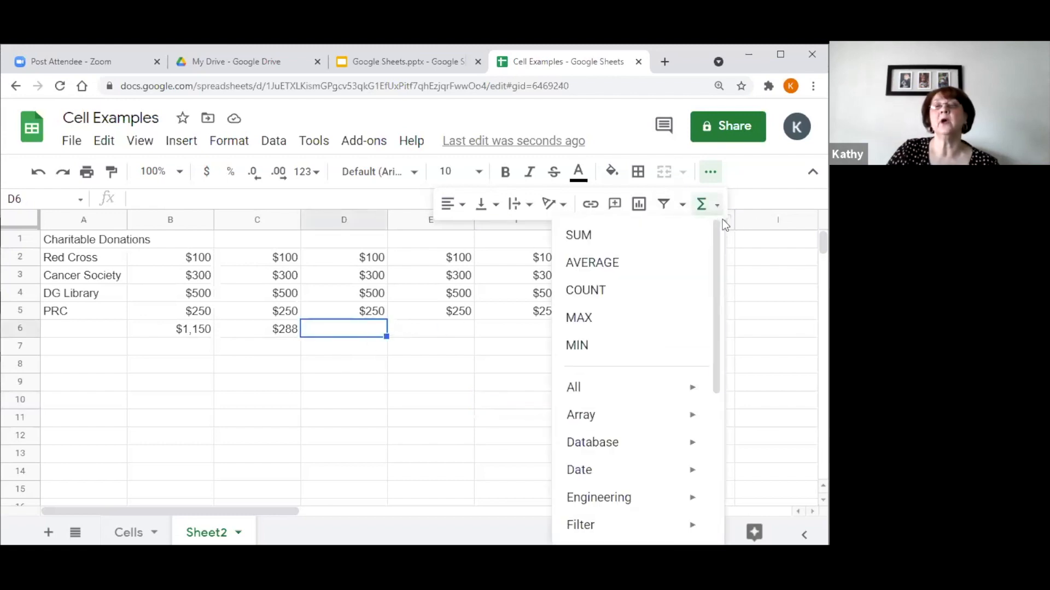
{"action": "left_click", "coordinate": [609, 290]}
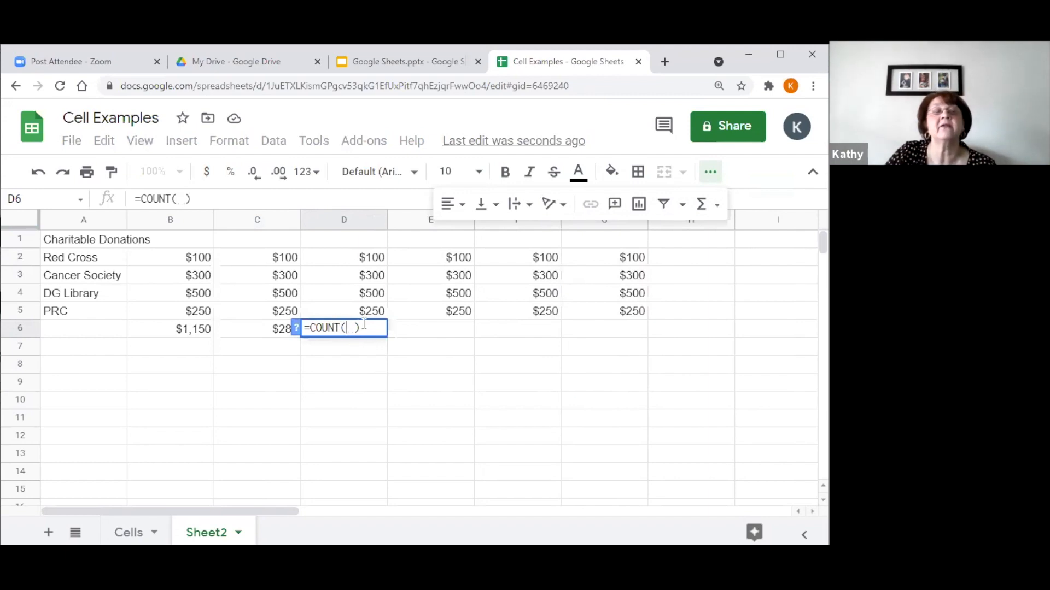
{"action": "left_click", "coordinate": [378, 257]}
{"action": "left_click_drag", "start_coordinate": [378, 258], "coordinate": [382, 314]}
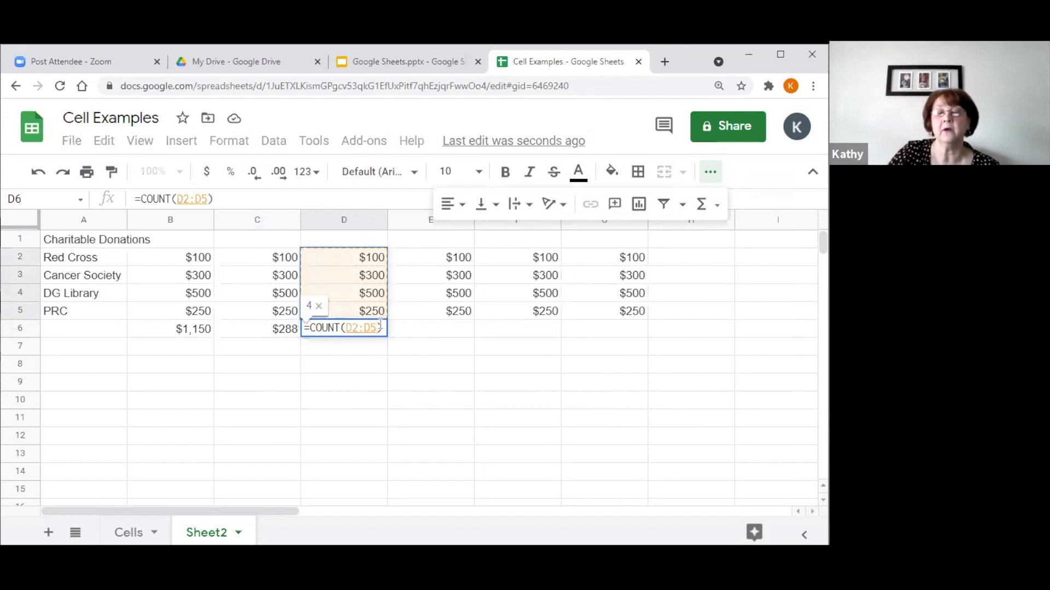
{"action": "key", "text": "Return"}
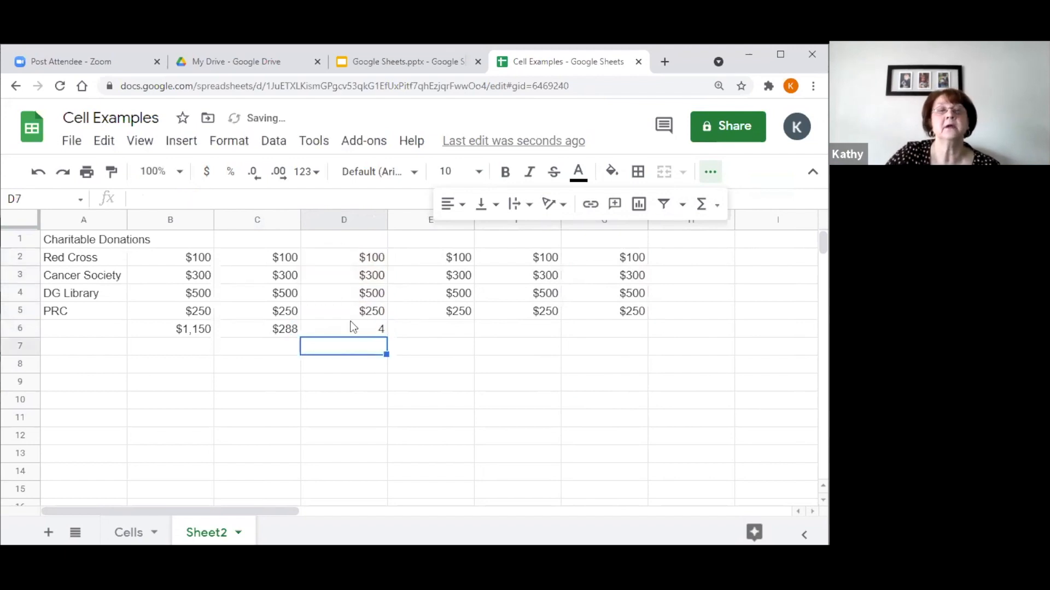
{"action": "left_click", "coordinate": [349, 395]}
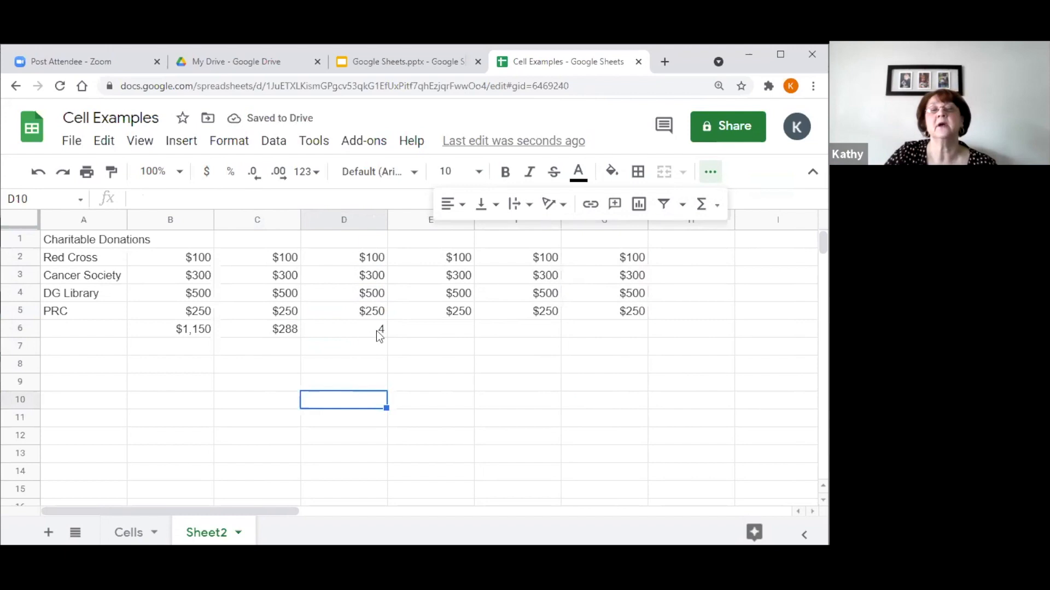
Find the largest donation in E2:E5 with the MAX function in cell E6.
{"action": "left_click", "coordinate": [440, 329]}
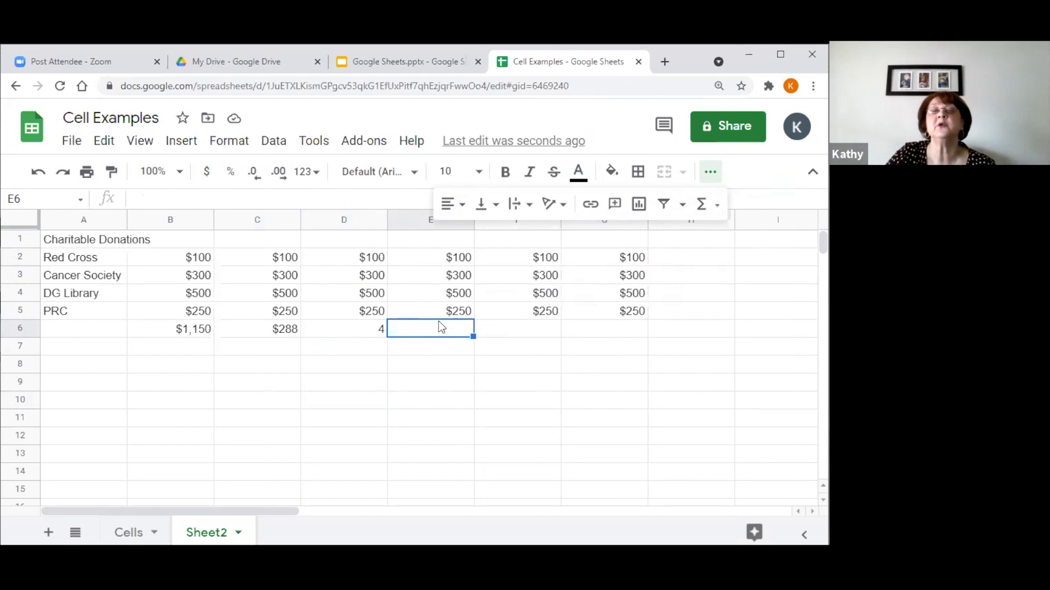
{"action": "left_click", "coordinate": [716, 206]}
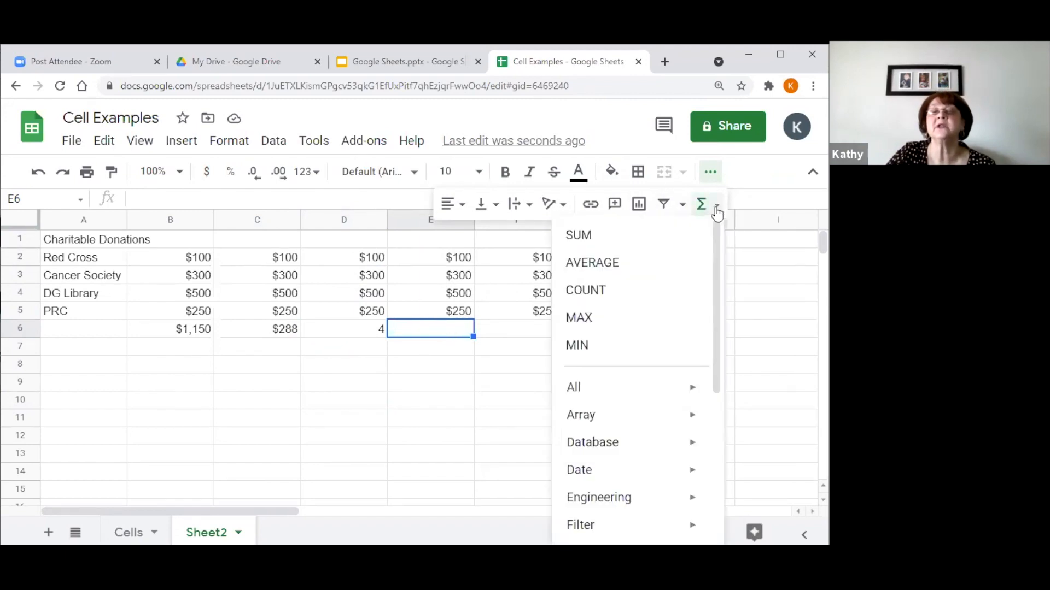
{"action": "left_click", "coordinate": [591, 322]}
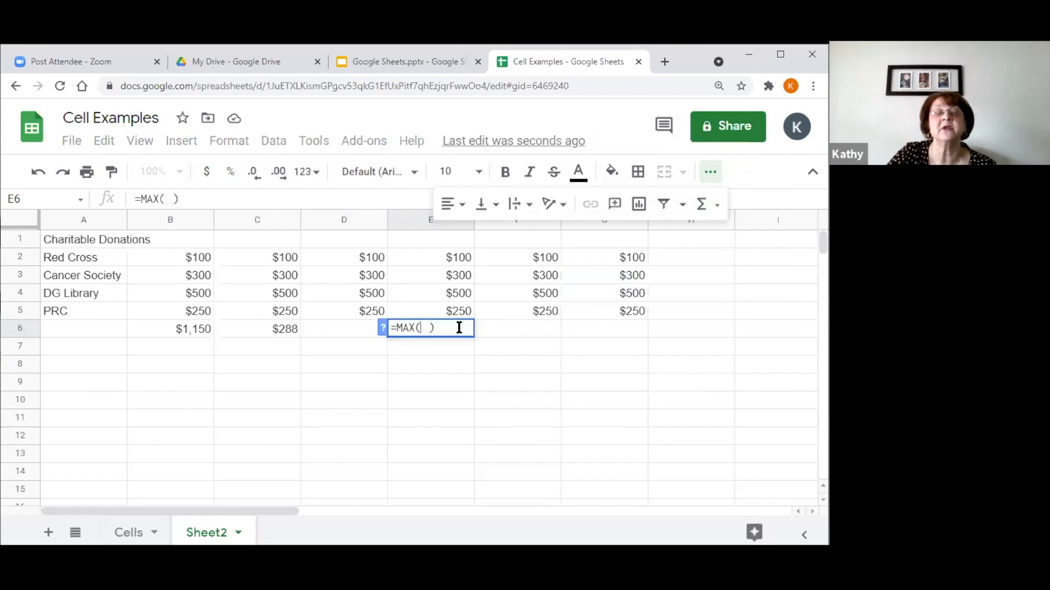
{"action": "left_click_drag", "start_coordinate": [459, 261], "coordinate": [462, 314]}
{"action": "key", "text": "Return"}
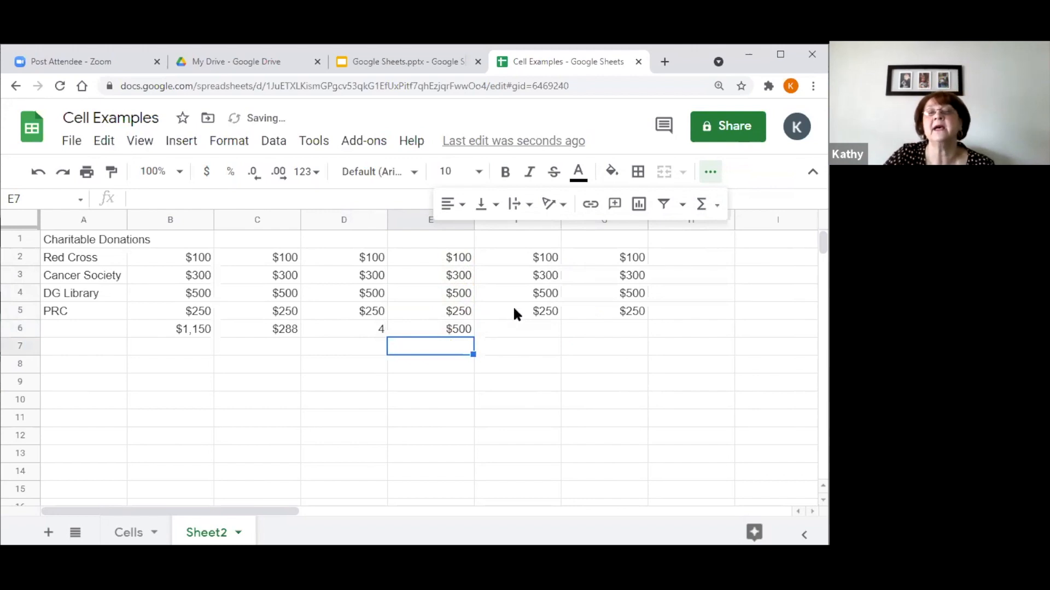
Find the smallest donation in F2:F5 with the MIN function in cell F6, and collapse the extra formatting tools.
{"action": "left_click", "coordinate": [529, 333]}
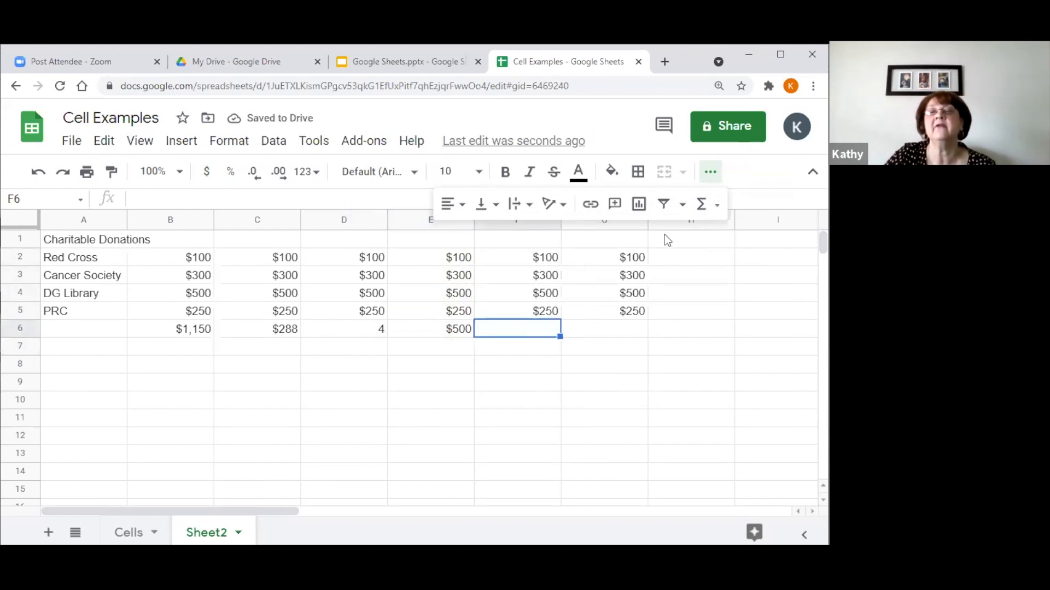
{"action": "left_click", "coordinate": [718, 207]}
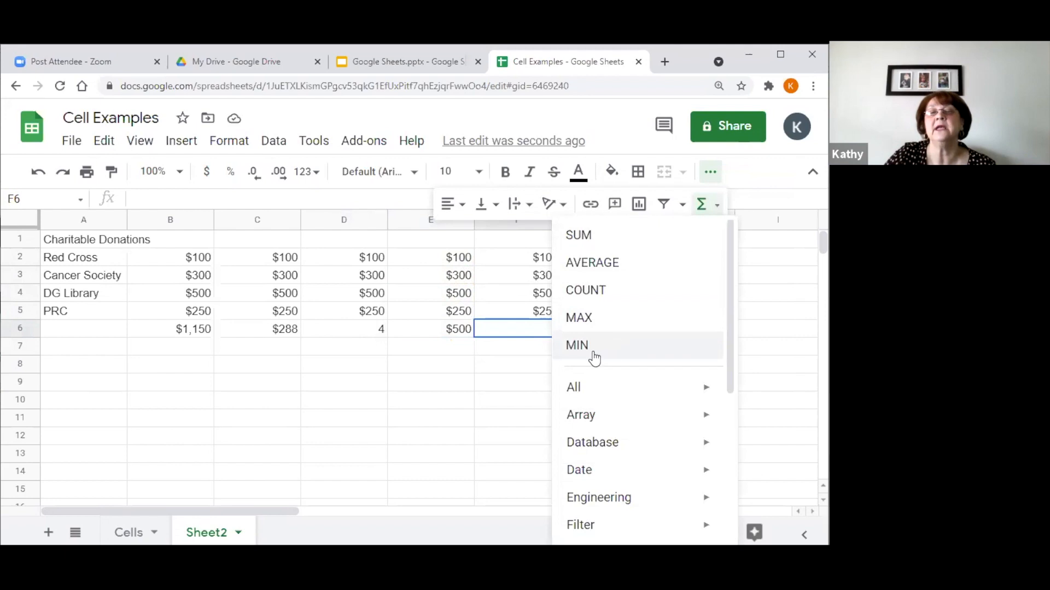
{"action": "left_click", "coordinate": [578, 348]}
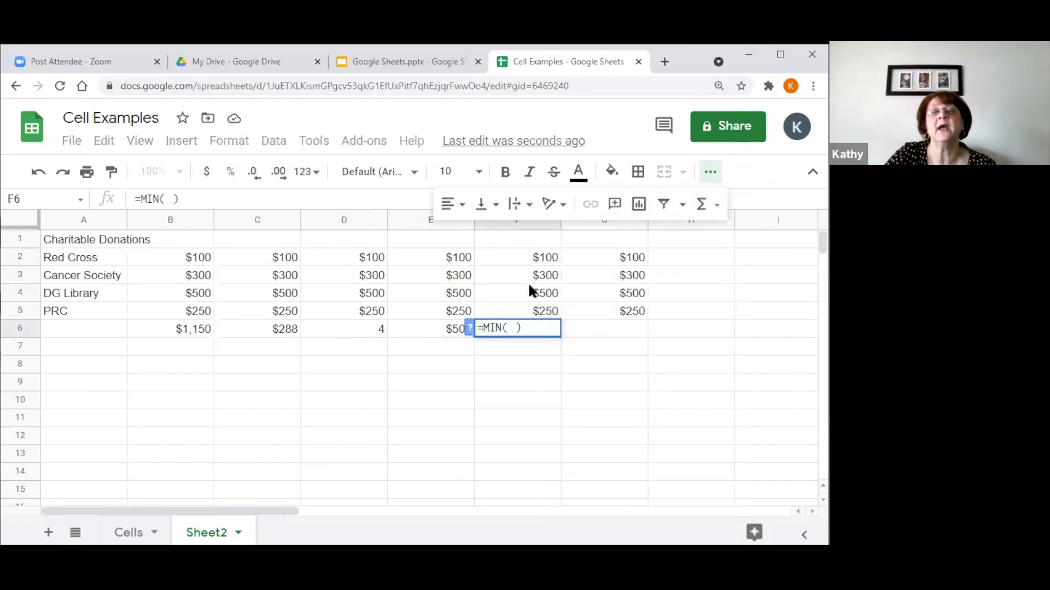
{"action": "left_click", "coordinate": [542, 257]}
{"action": "left_click_drag", "start_coordinate": [544, 278], "coordinate": [543, 316]}
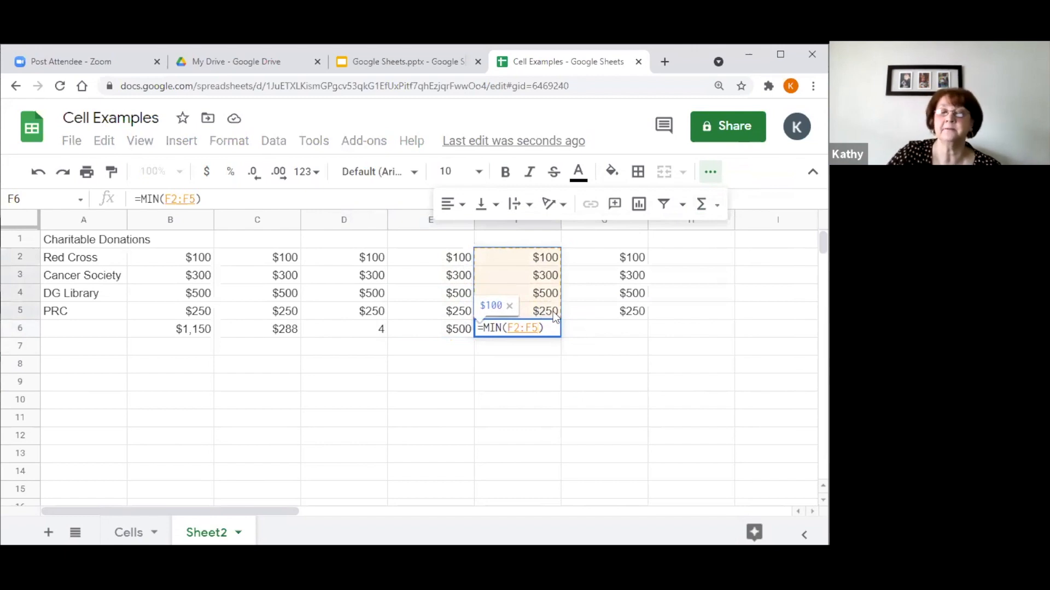
{"action": "key", "text": "Return"}
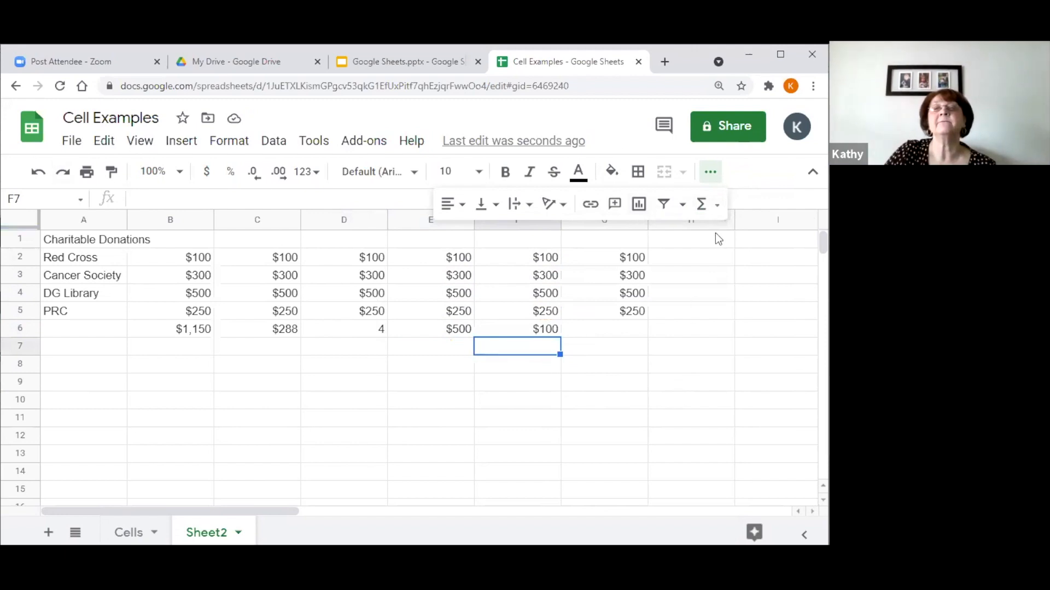
{"action": "left_click", "coordinate": [710, 174]}
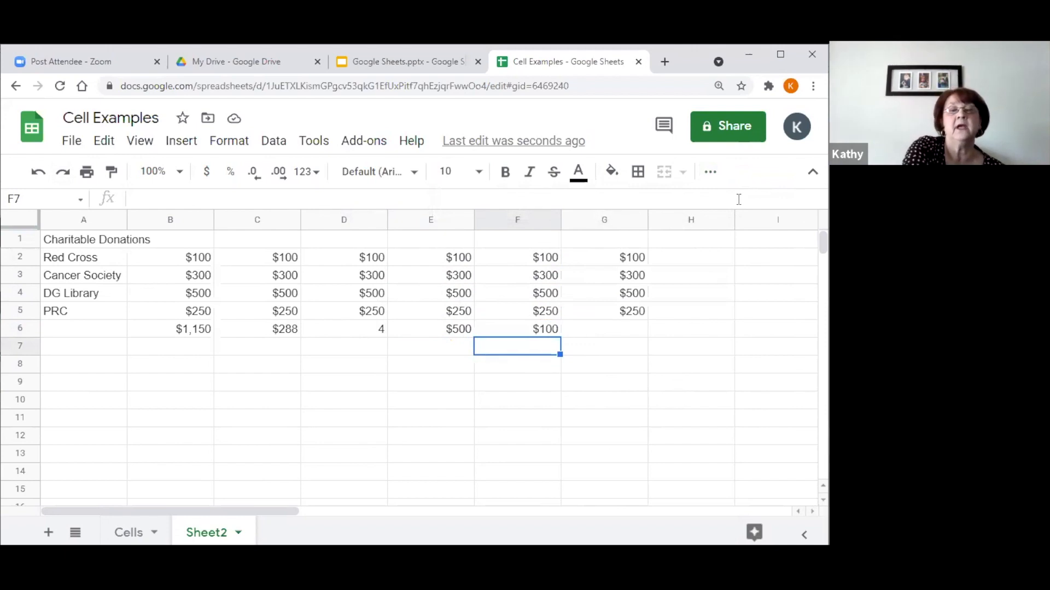
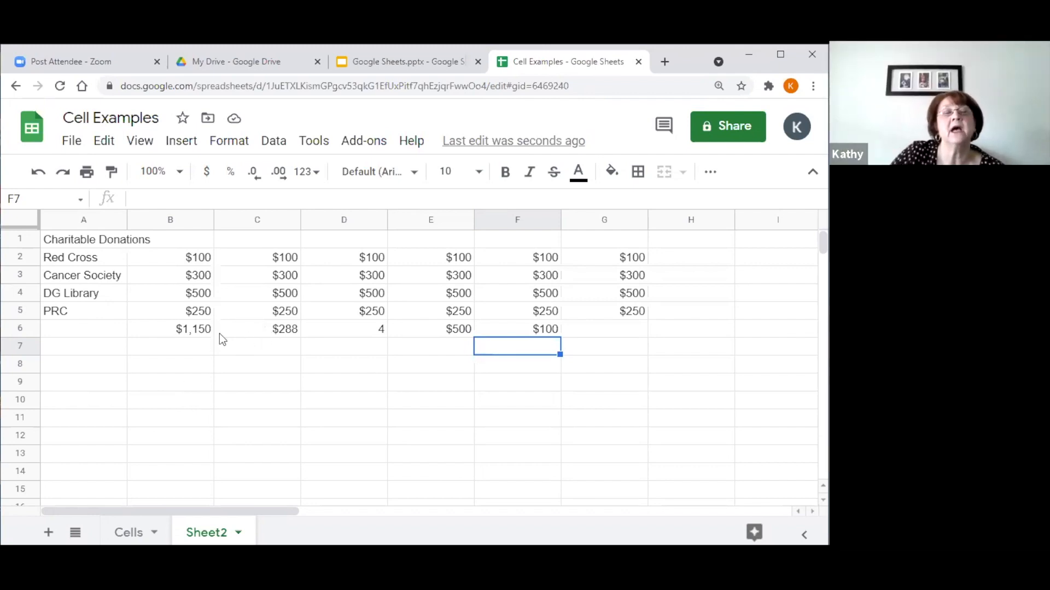
Inspect the summary formulas in row 6, including the AVERAGE in C6 and the COUNT in D6.
{"action": "left_click", "coordinate": [203, 332]}
{"action": "left_click", "coordinate": [241, 328]}
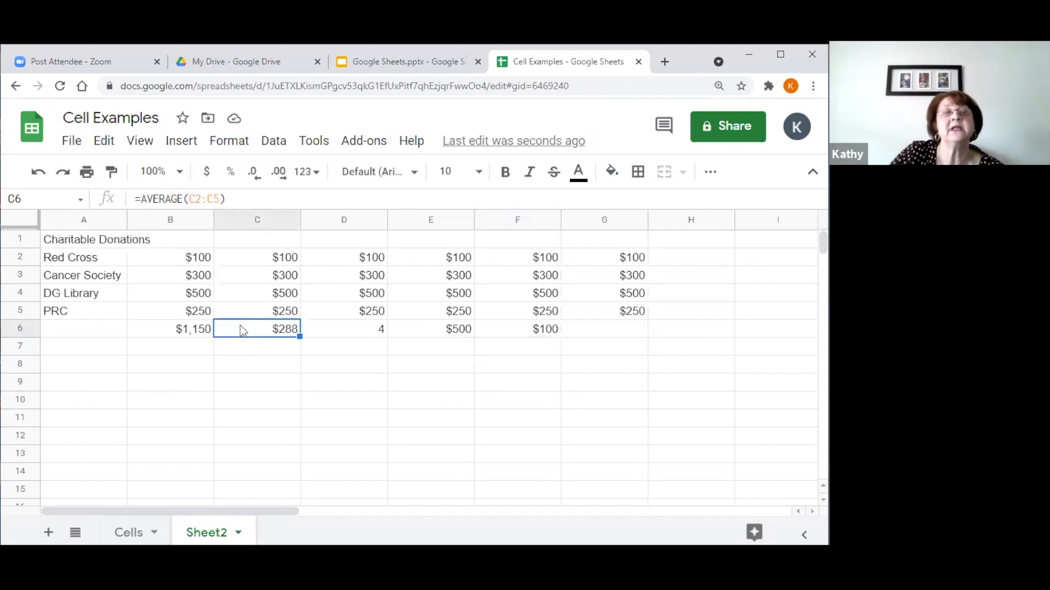
{"action": "left_click", "coordinate": [331, 330]}
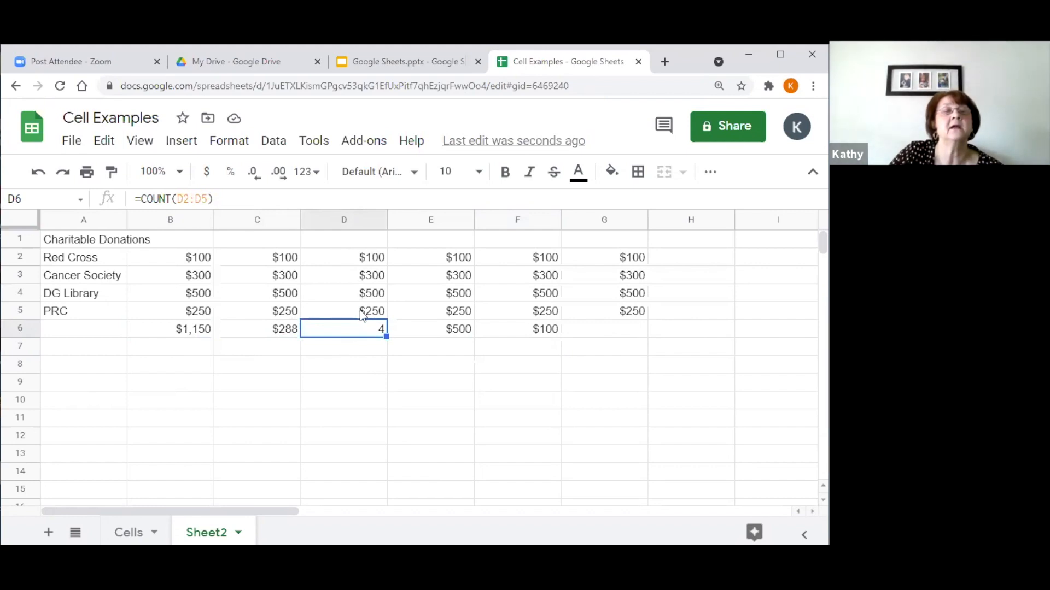
Insert a blank column to the right of column C, and undo the insertion.
{"action": "left_click", "coordinate": [267, 219]}
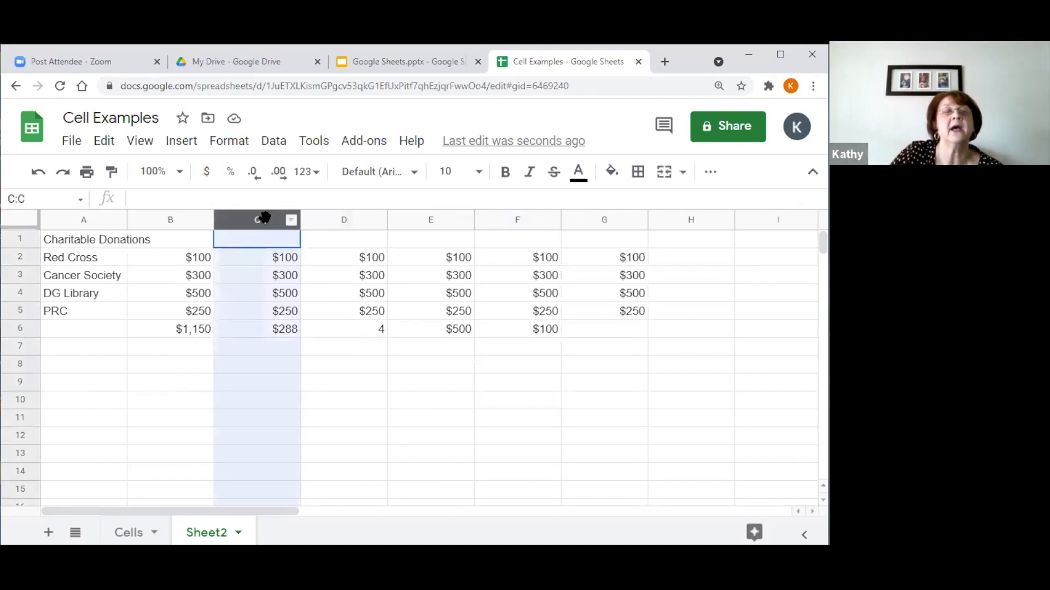
{"action": "left_click", "coordinate": [189, 142]}
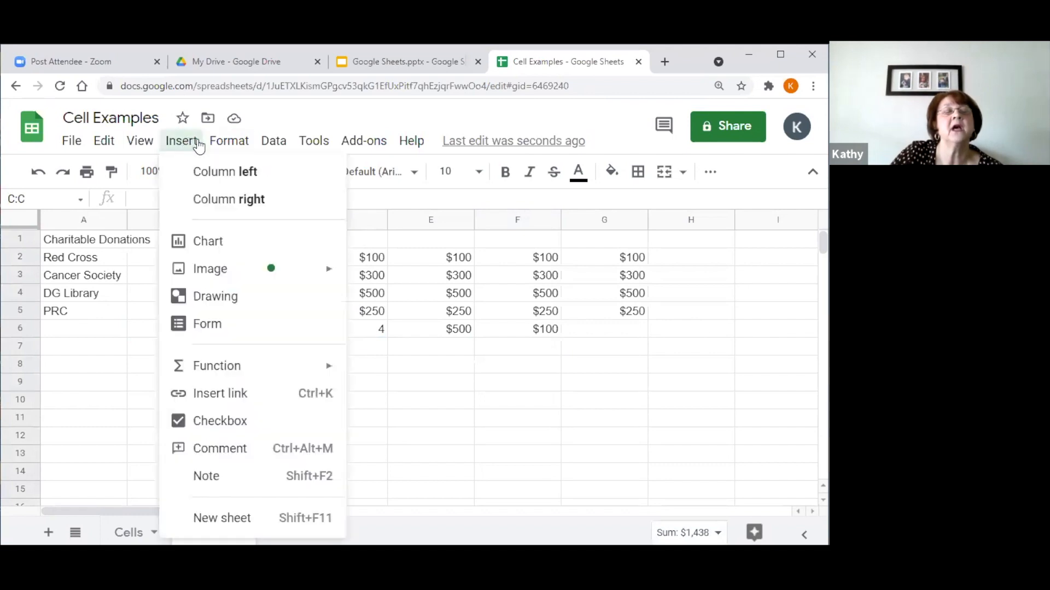
{"action": "left_click", "coordinate": [220, 200]}
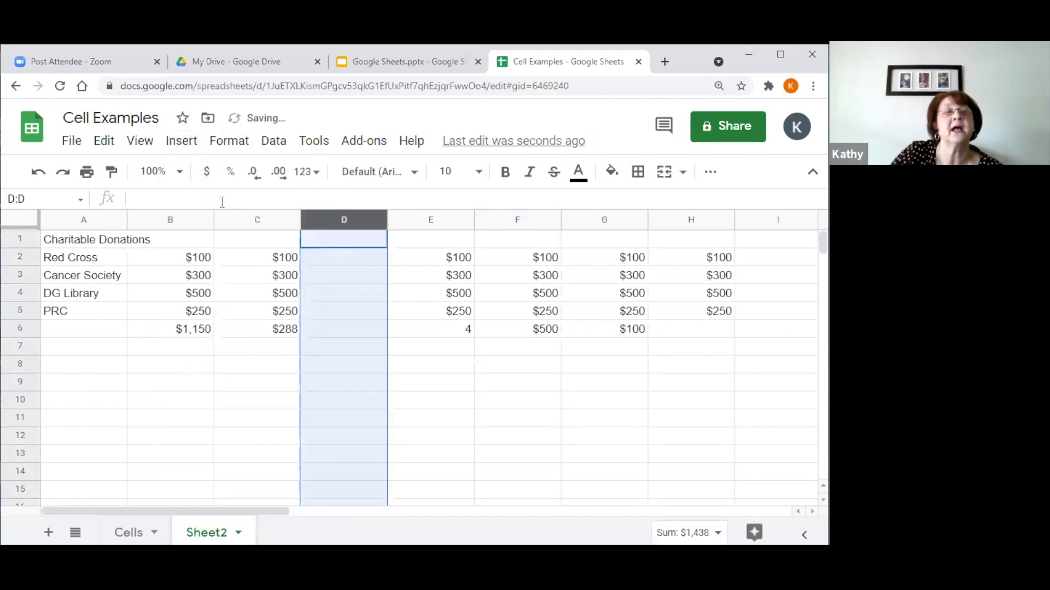
{"action": "left_click", "coordinate": [37, 172]}
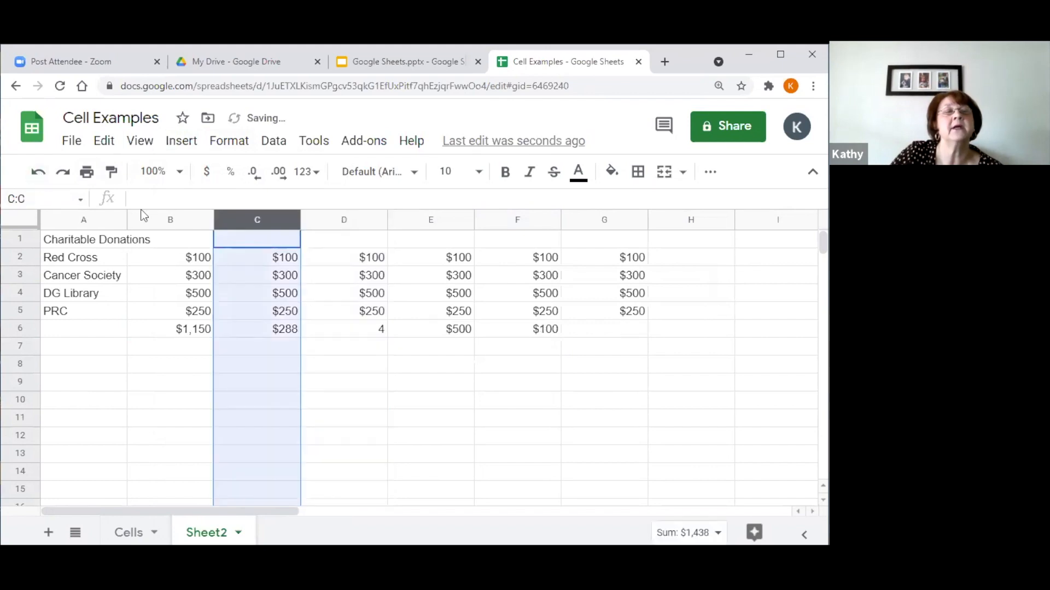
Insert a blank column to the left of column C, between the first two columns of donation amounts.
{"action": "left_click", "coordinate": [181, 141]}
{"action": "left_click", "coordinate": [216, 176]}
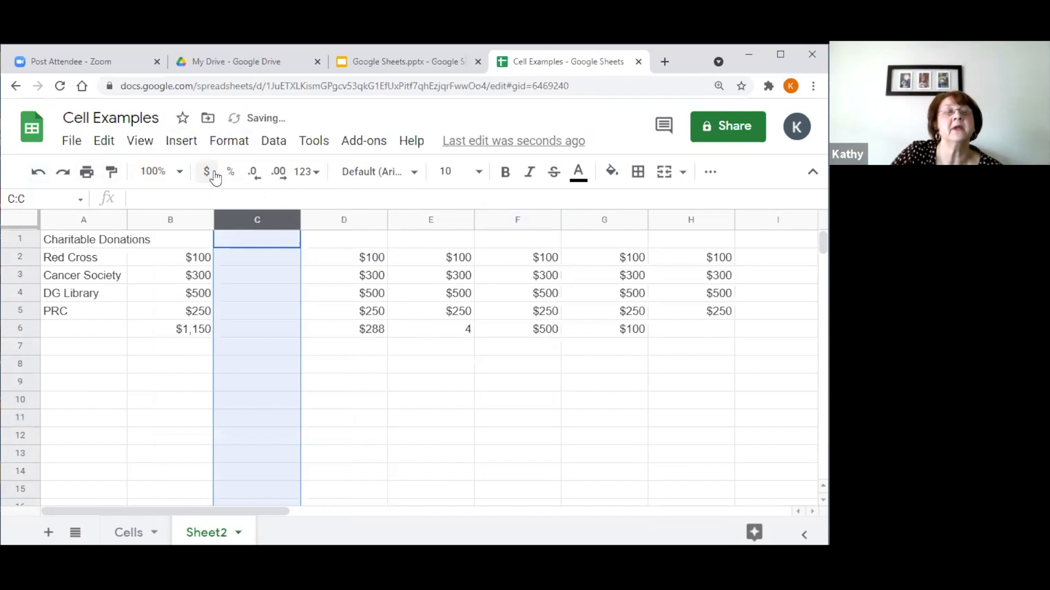
{"action": "left_click", "coordinate": [278, 379]}
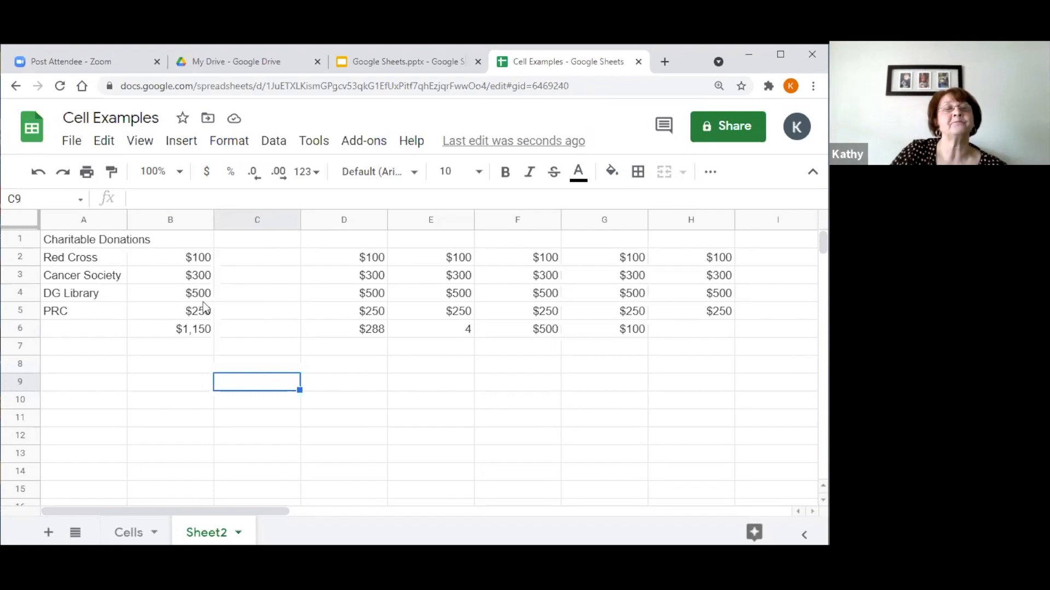
Enter the donation amounts 200, 440, 500 and 600 in cells C2:C5 of the blank column.
{"action": "left_click", "coordinate": [261, 257]}
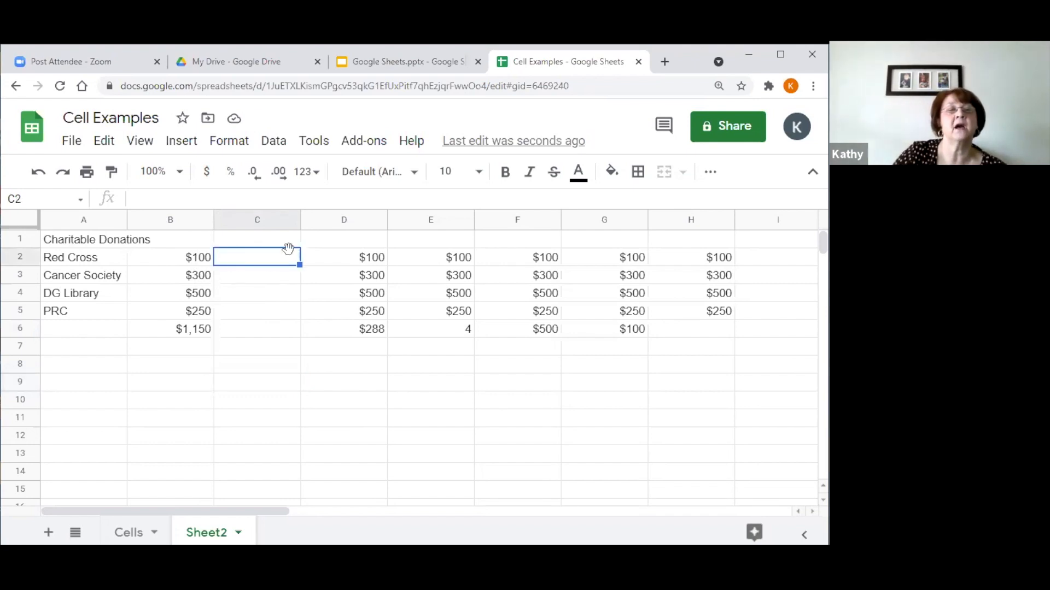
{"action": "type", "text": "200"}
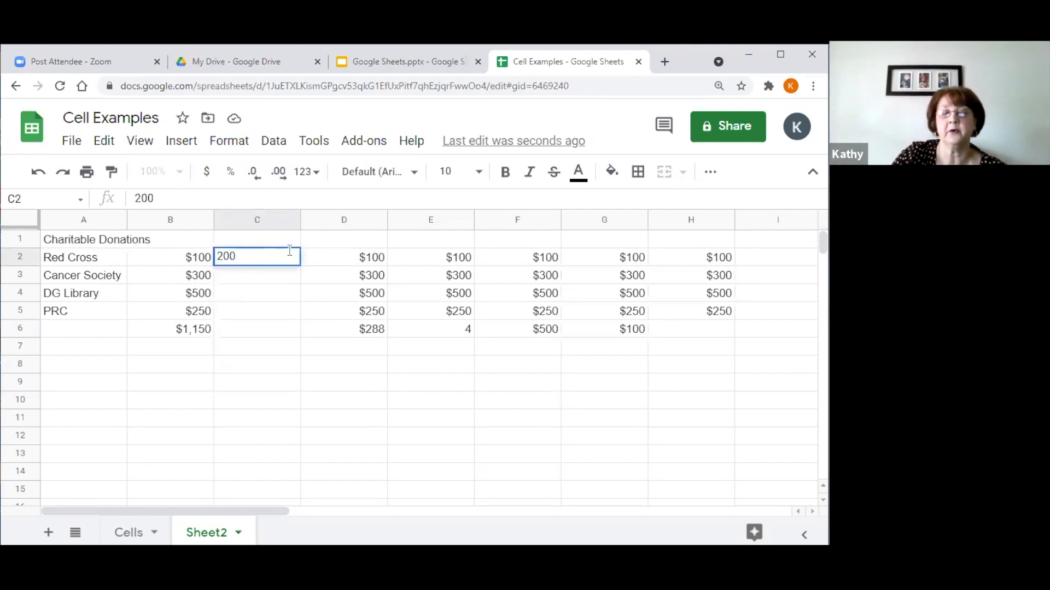
{"action": "key", "text": "Return"}
{"action": "type", "text": "4400"}
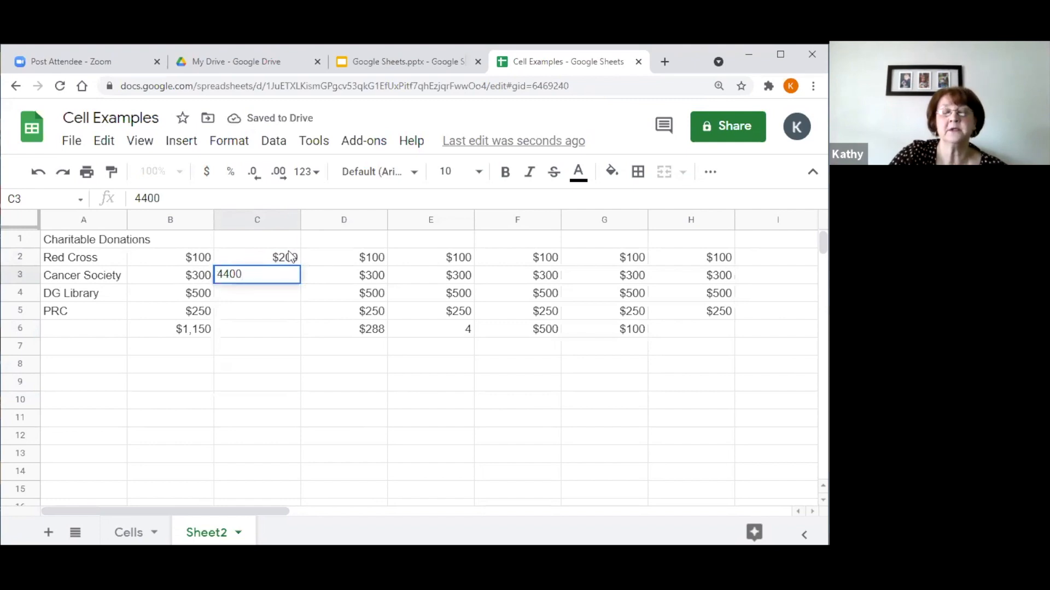
{"action": "key", "text": "BackSpace"}
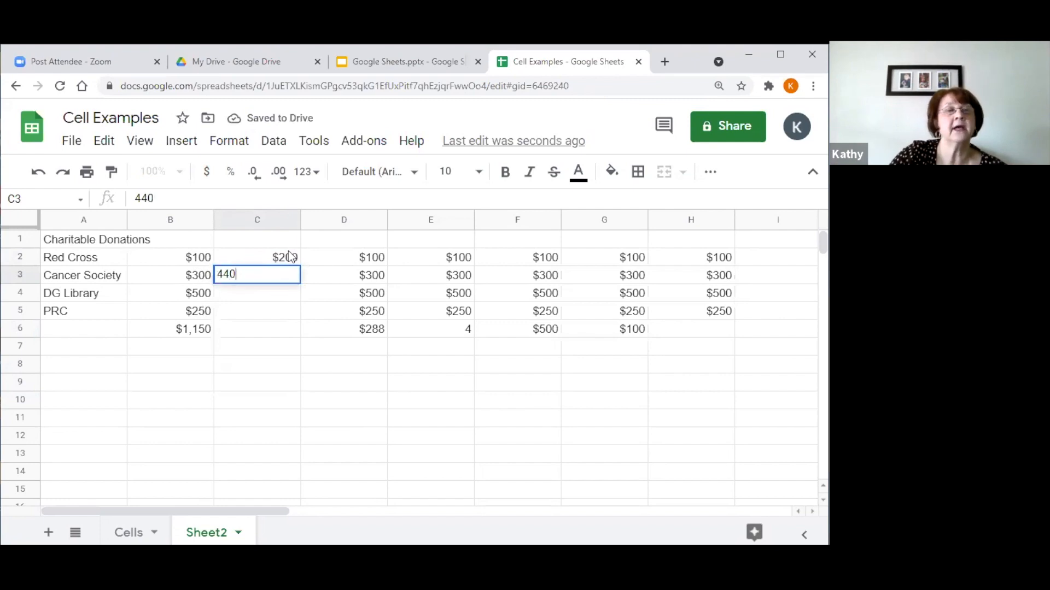
{"action": "key", "text": "Return"}
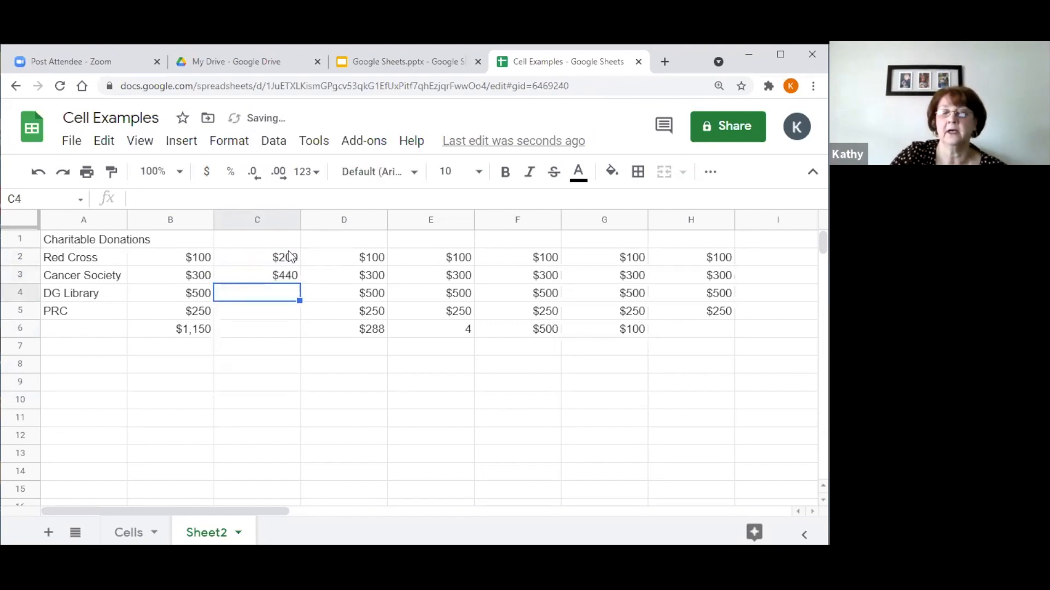
{"action": "type", "text": "500"}
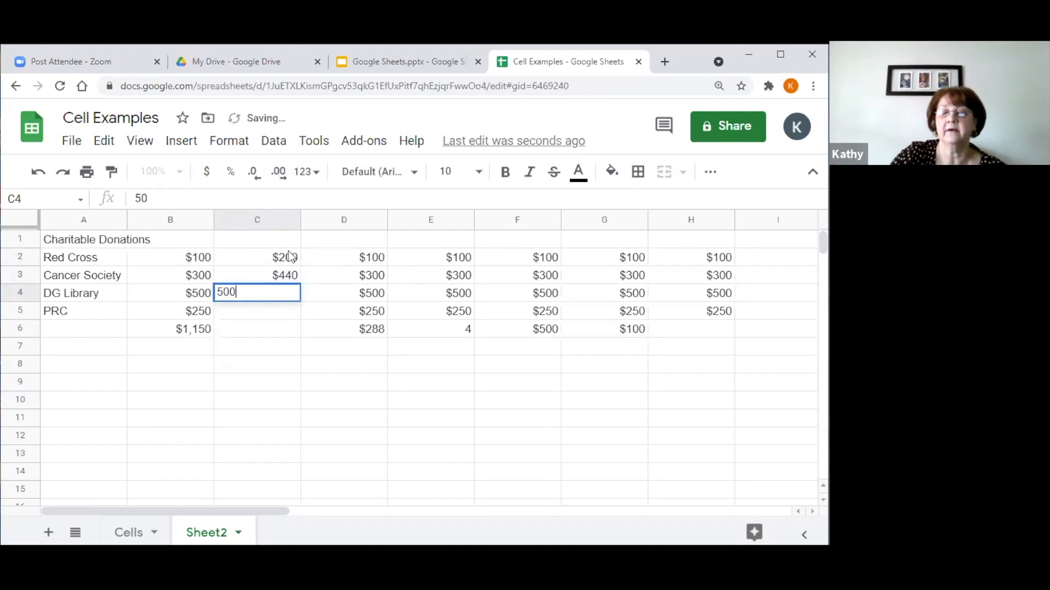
{"action": "key", "text": "Return"}
{"action": "type", "text": "600"}
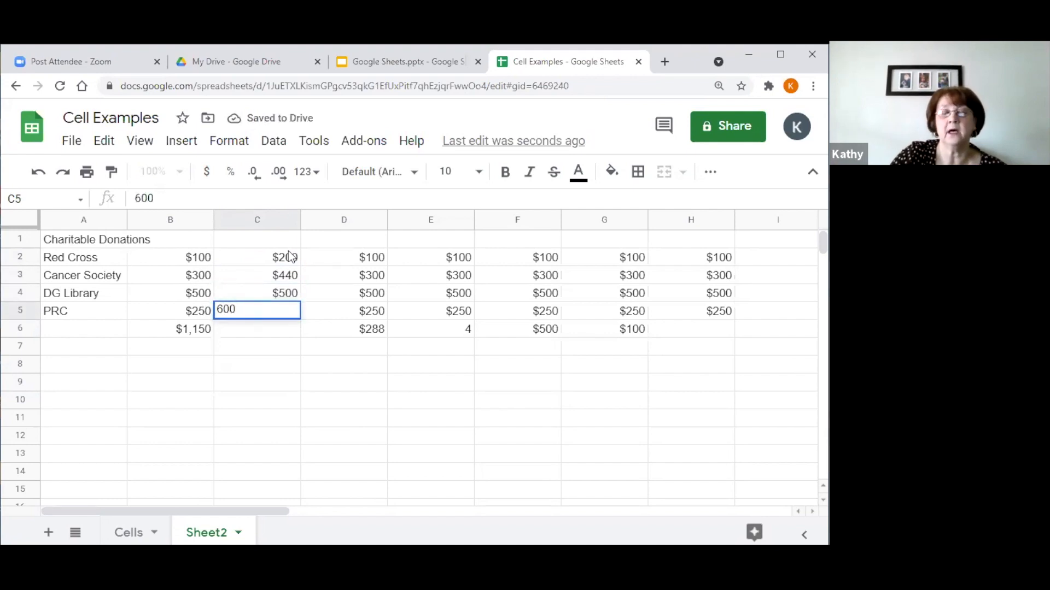
{"action": "key", "text": "Tab"}
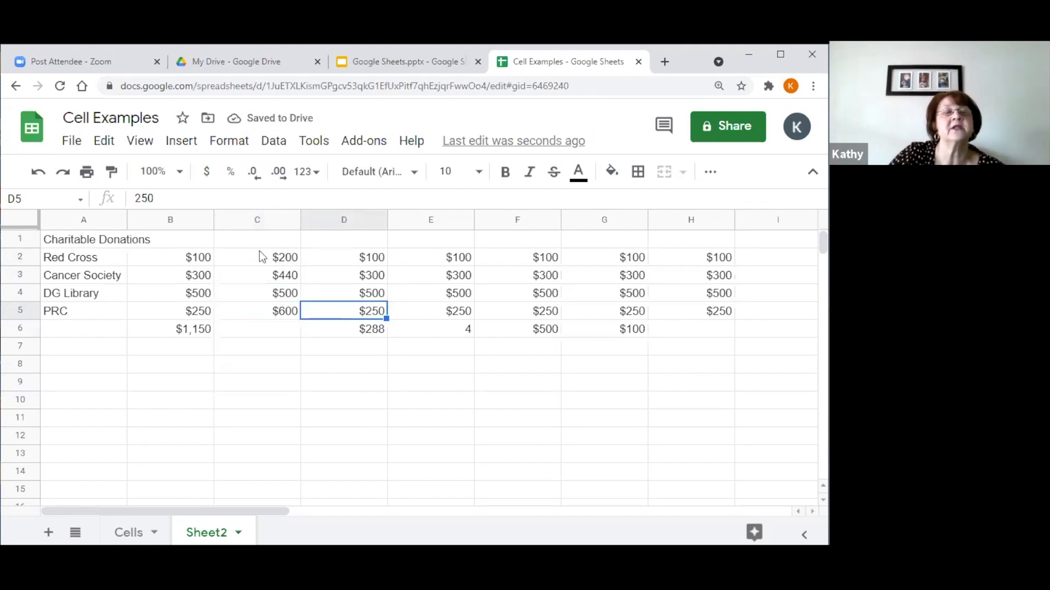
Fill the SUM formula from cell B6 across into C6 to total the new column.
{"action": "left_click", "coordinate": [191, 334]}
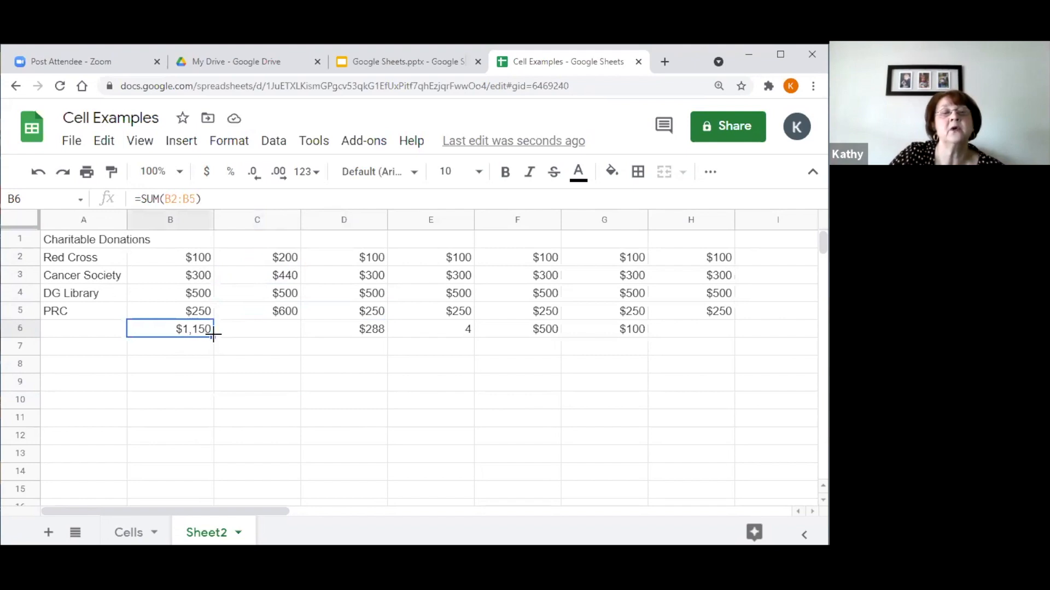
{"action": "left_click_drag", "start_coordinate": [213, 334], "coordinate": [266, 336]}
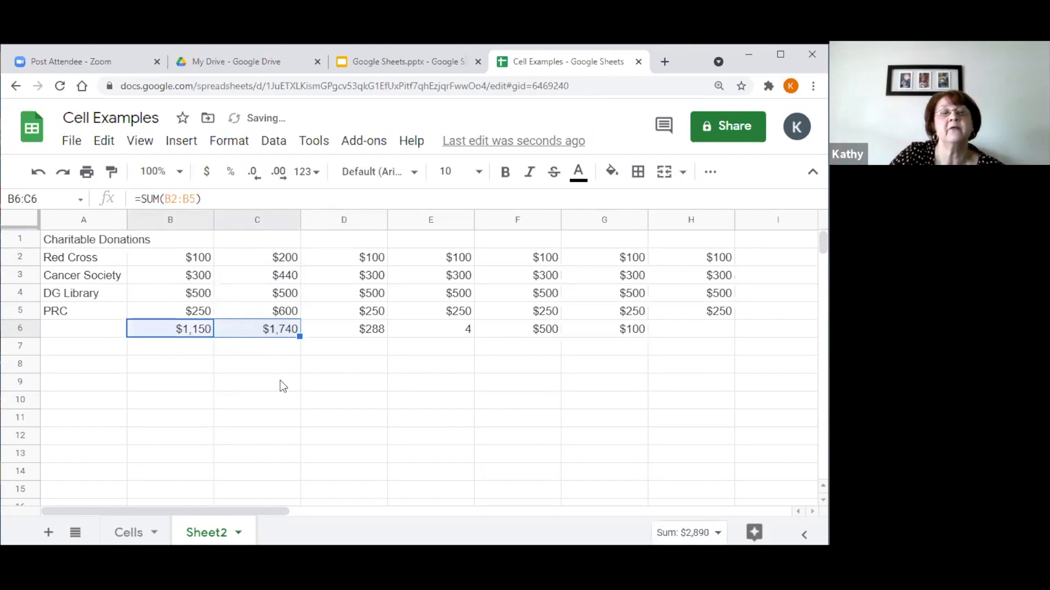
{"action": "left_click", "coordinate": [280, 381]}
Compare the SUM formulas in B6 and C6 to see how the cell references adjust when copied.
{"action": "left_click", "coordinate": [263, 335]}
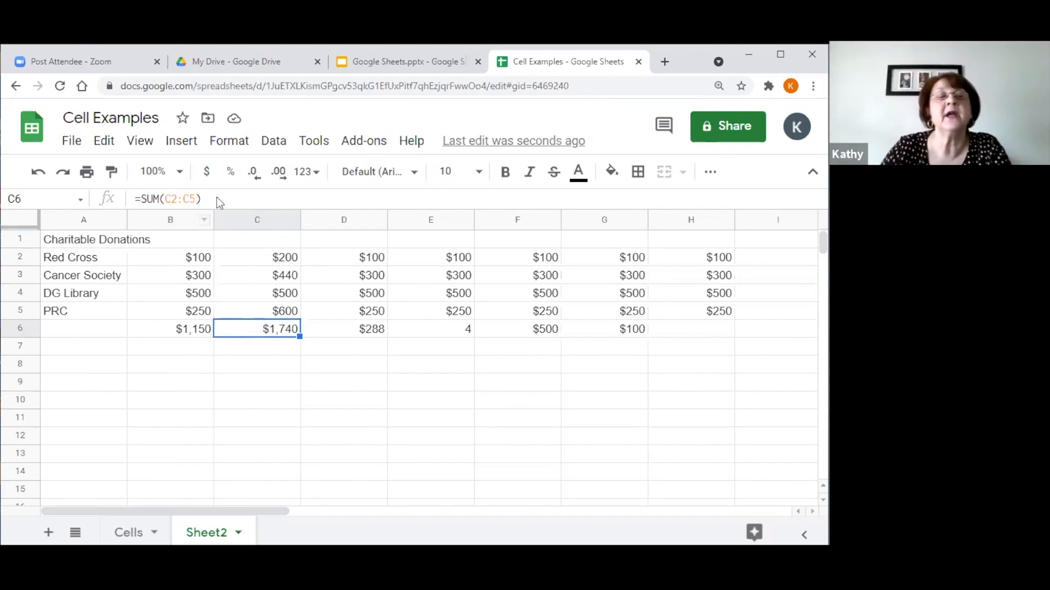
{"action": "left_click", "coordinate": [188, 333]}
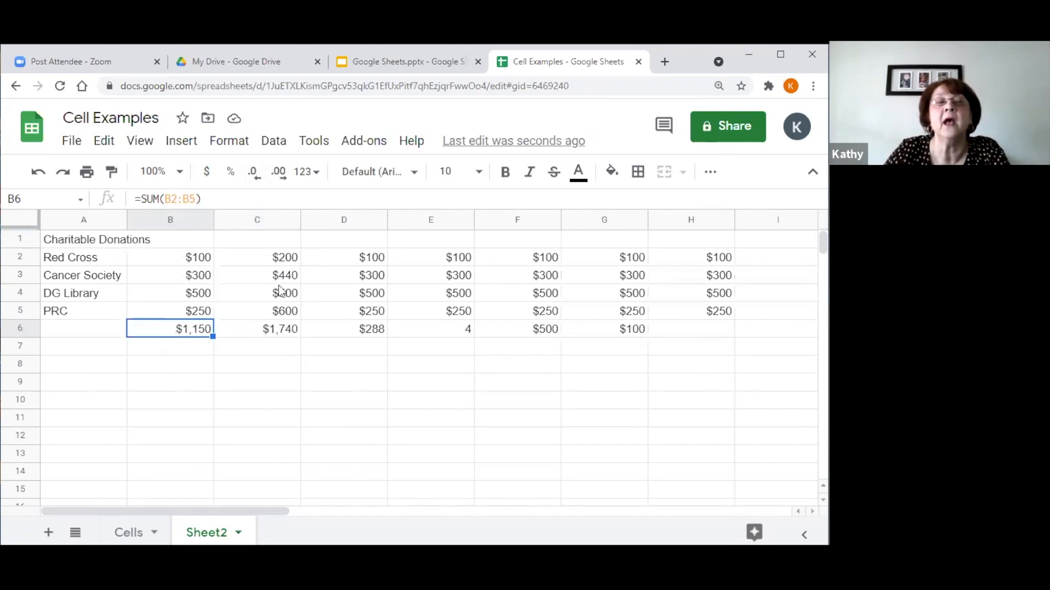
{"action": "left_click", "coordinate": [283, 262]}
{"action": "left_click", "coordinate": [280, 330]}
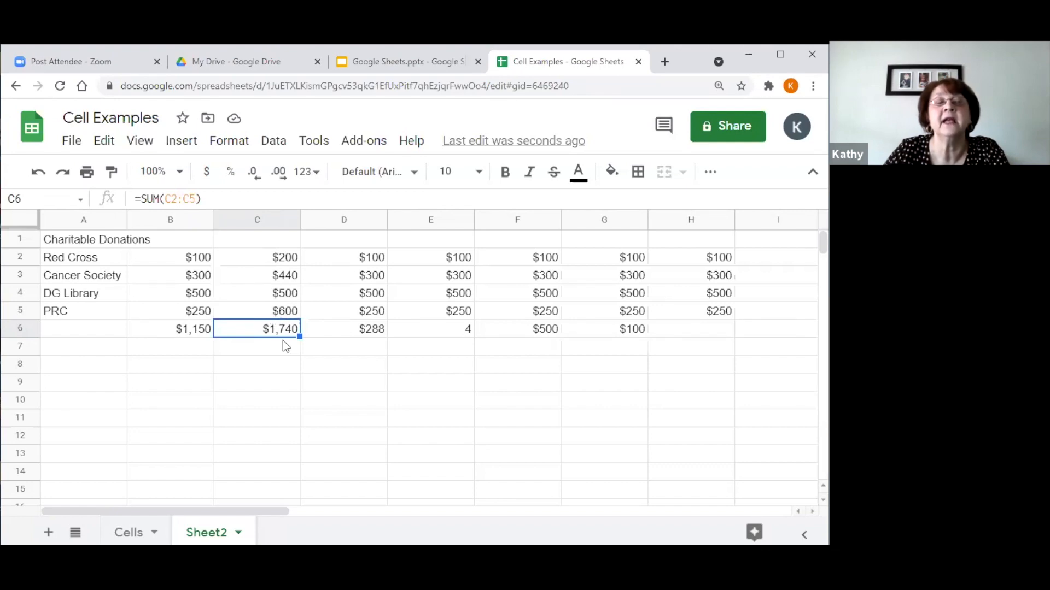
{"action": "left_click", "coordinate": [275, 361]}
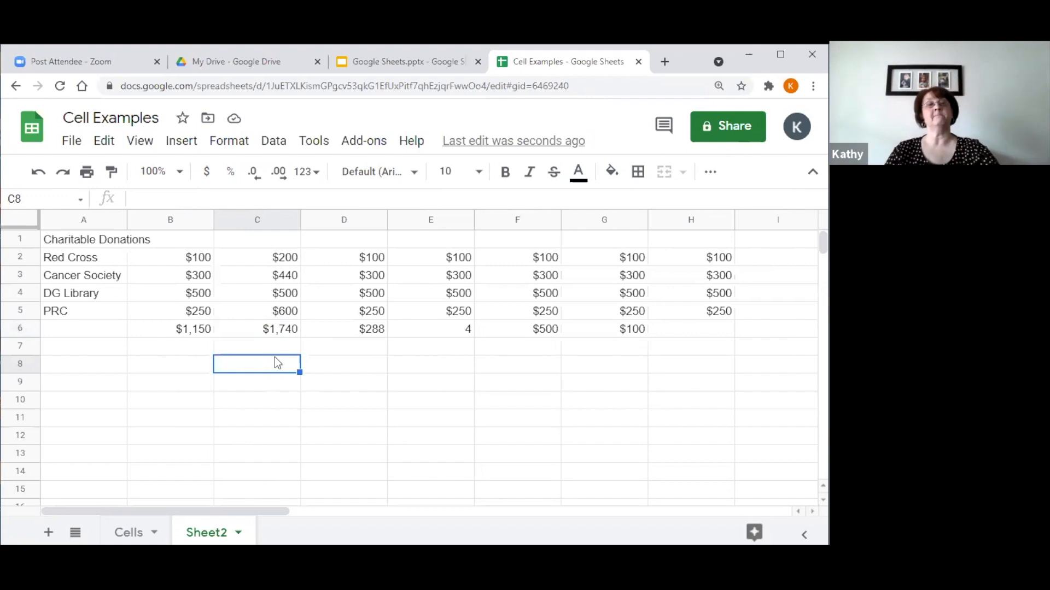
{"action": "left_click", "coordinate": [208, 329]}
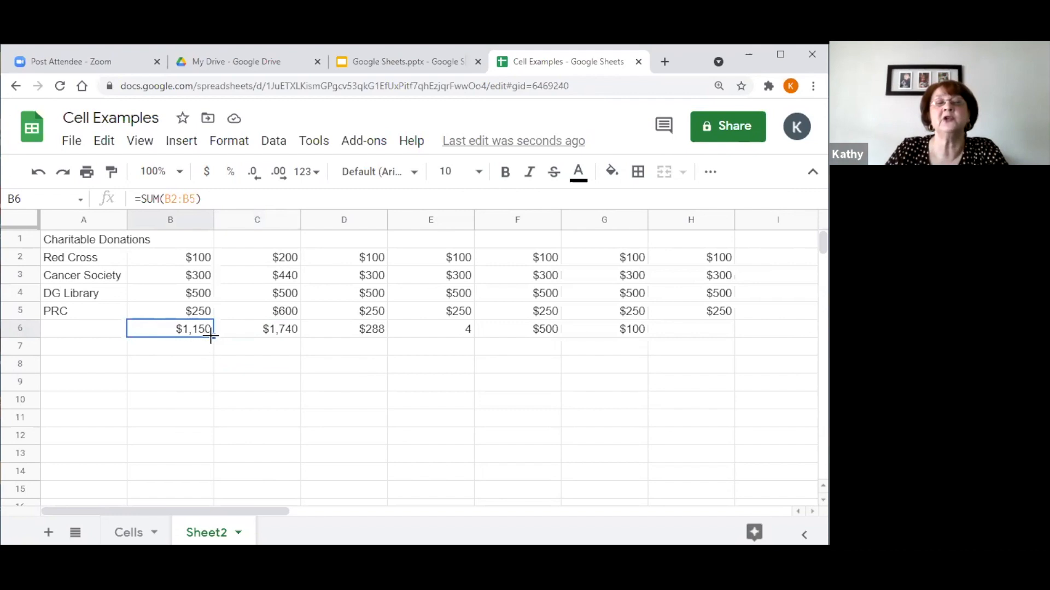
{"action": "left_click", "coordinate": [342, 401]}
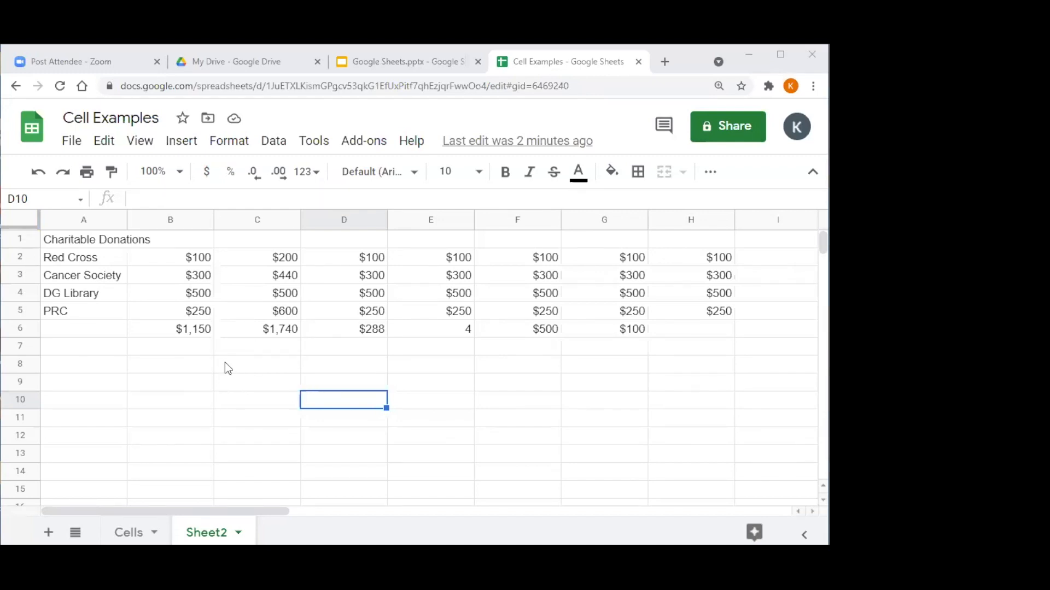
Insert a blank row above the Red Cross row for column headings.
{"action": "left_click", "coordinate": [21, 260]}
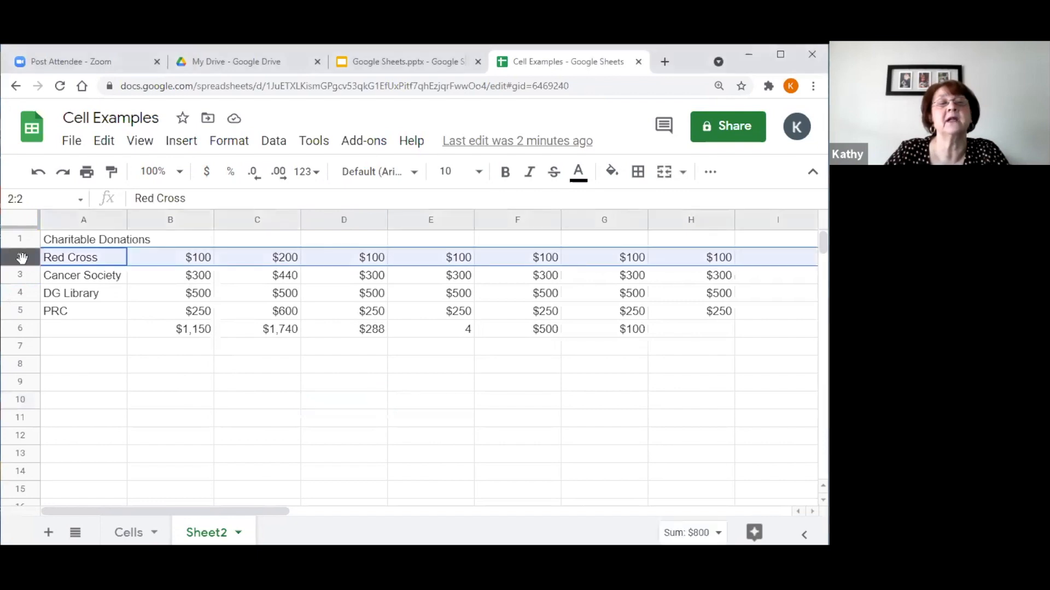
{"action": "left_click", "coordinate": [182, 141]}
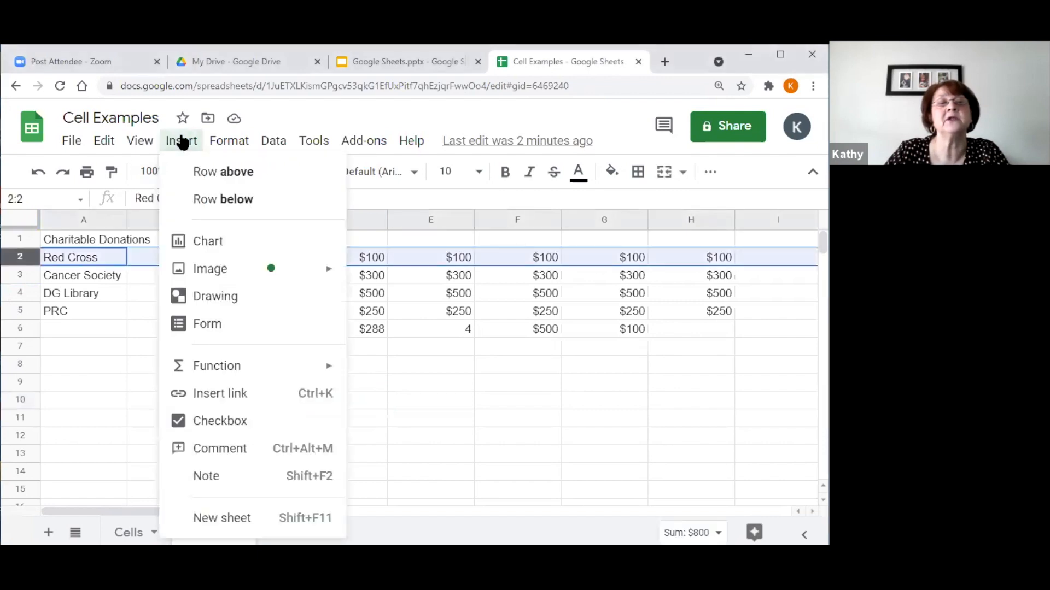
{"action": "left_click", "coordinate": [212, 172]}
{"action": "left_click", "coordinate": [184, 257]}
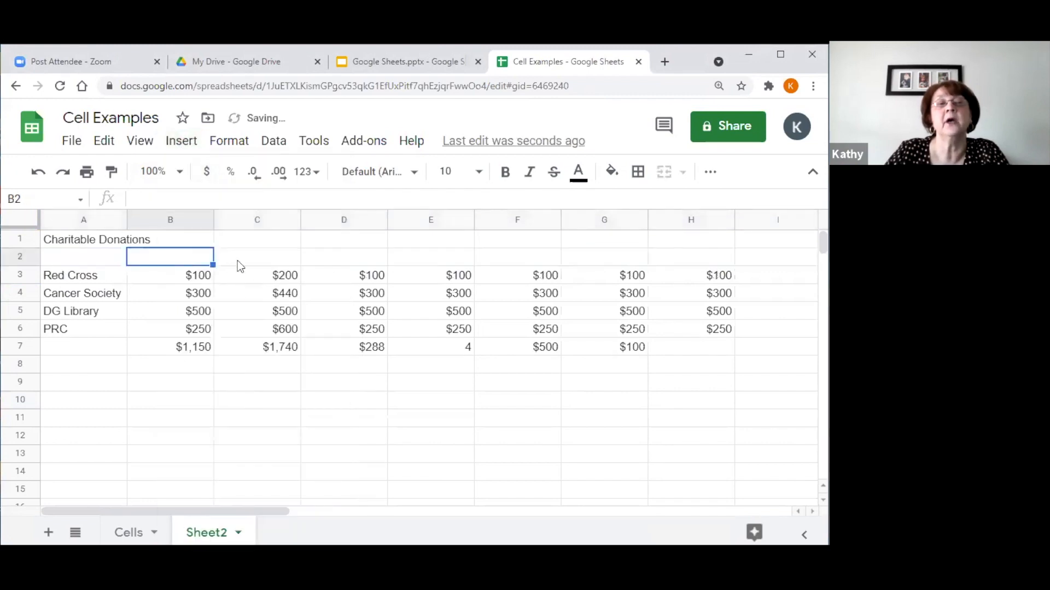
{"action": "left_click", "coordinate": [267, 262]}
{"action": "left_click", "coordinate": [361, 261]}
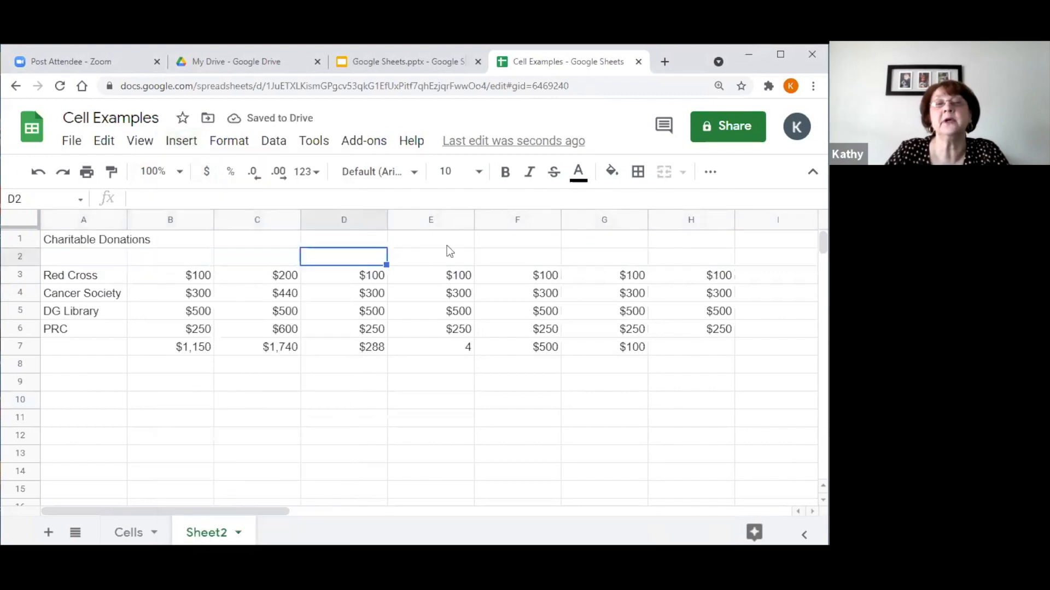
{"action": "left_click", "coordinate": [447, 255]}
{"action": "left_click", "coordinate": [524, 255]}
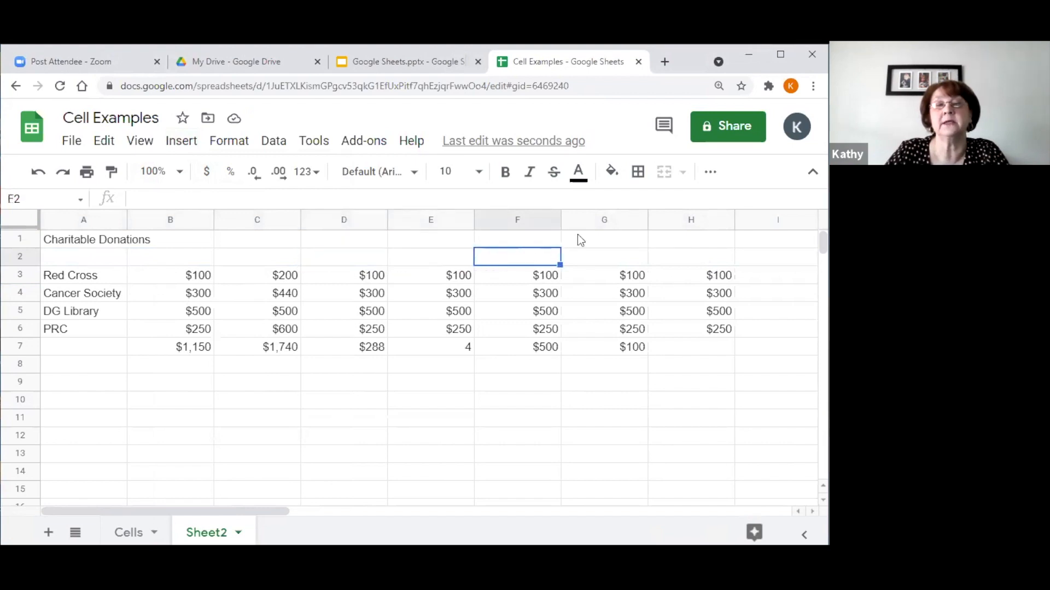
{"action": "left_click", "coordinate": [590, 257]}
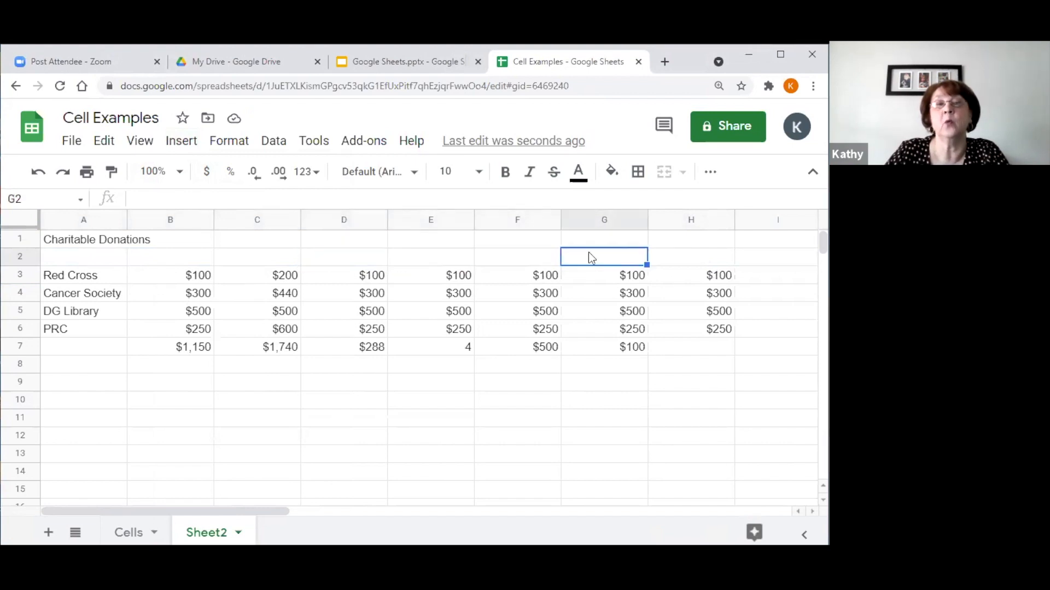
Enter the year headings 2020 and 2021 in cells B2 and C2 above the donation amounts.
{"action": "left_click", "coordinate": [193, 261]}
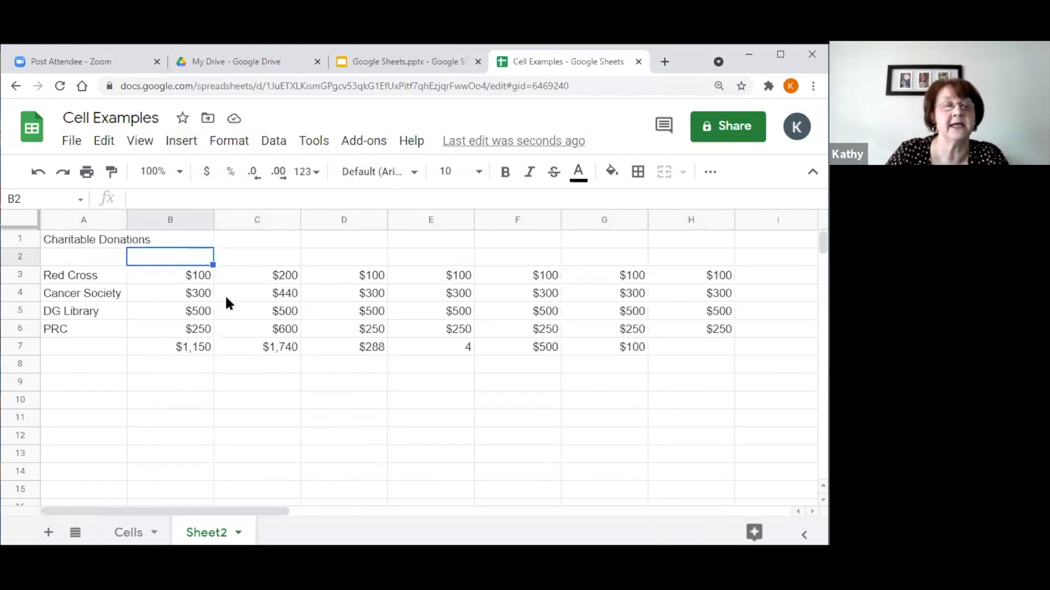
{"action": "type", "text": "20201"}
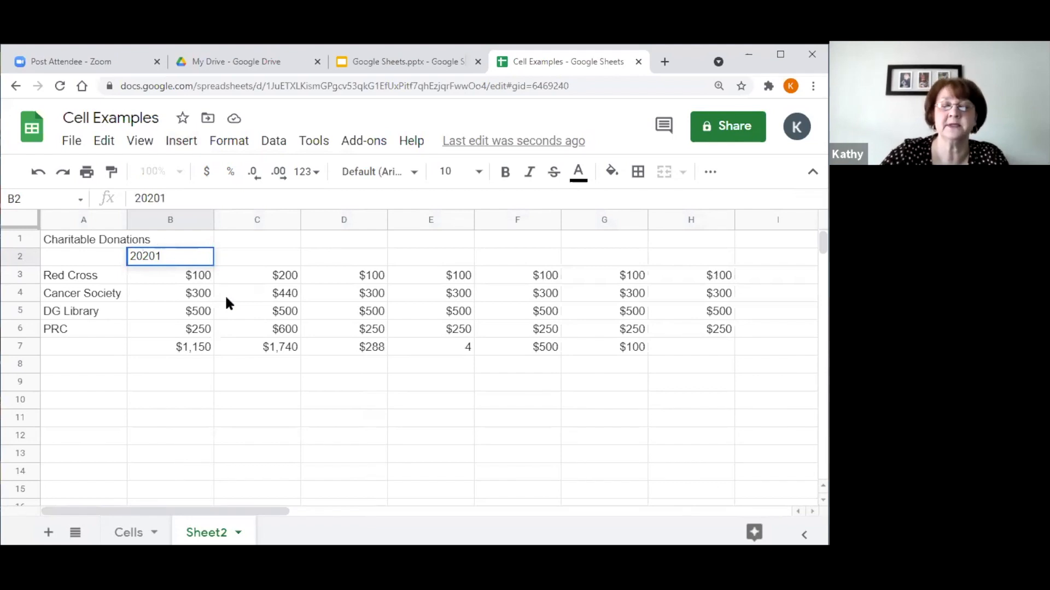
{"action": "key", "text": "BackSpace"}
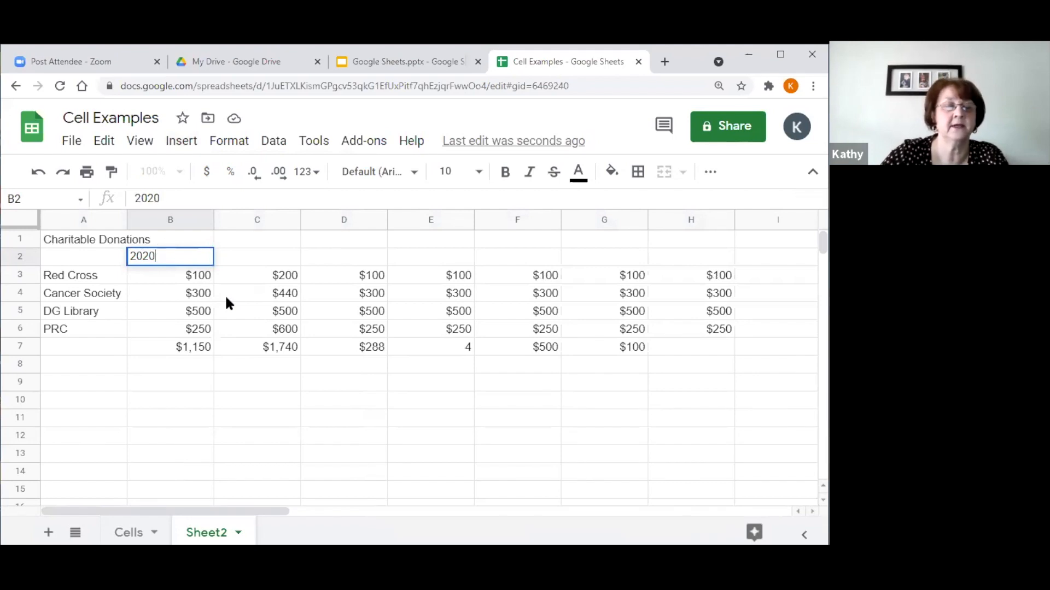
{"action": "key", "text": "Tab"}
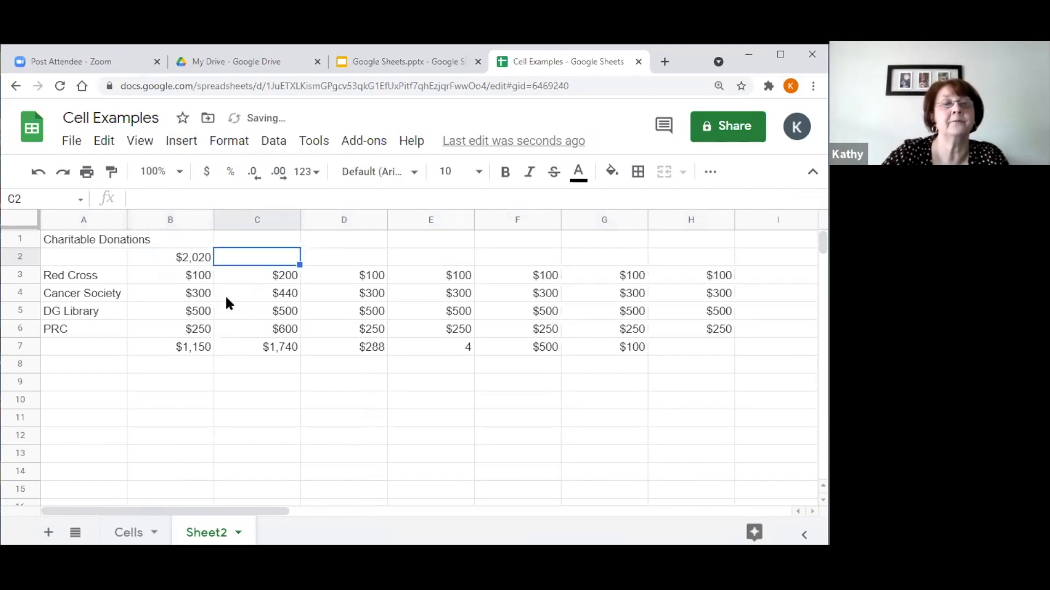
{"action": "type", "text": "2,02"}
{"action": "type", "text": "1"}
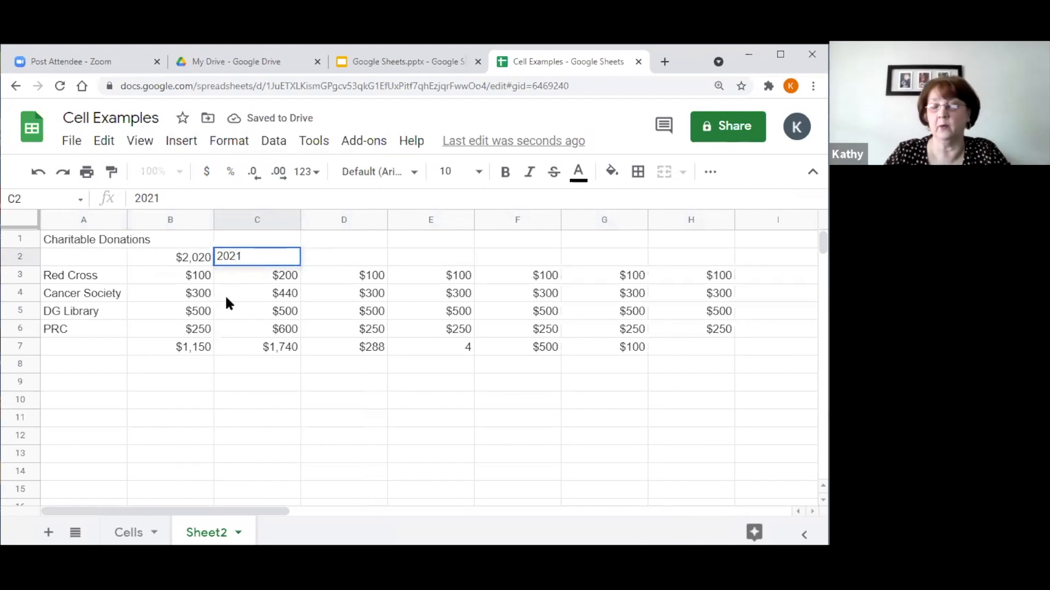
{"action": "key", "text": "Return"}
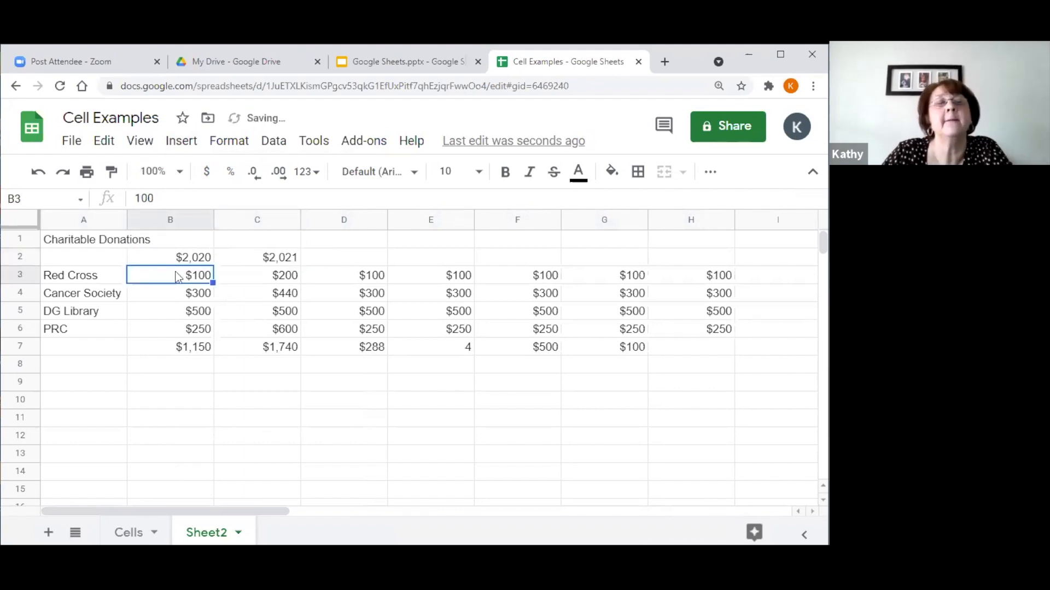
Try the Date format on the year headings in B2:C2 and undo it.
{"action": "left_click", "coordinate": [166, 258]}
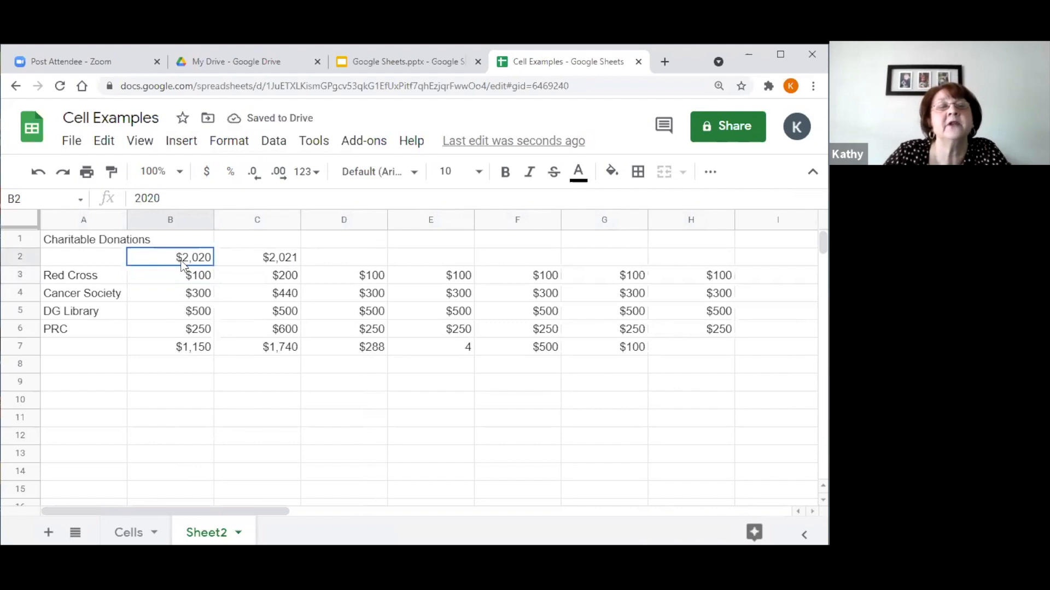
{"action": "left_click_drag", "start_coordinate": [184, 265], "coordinate": [275, 264]}
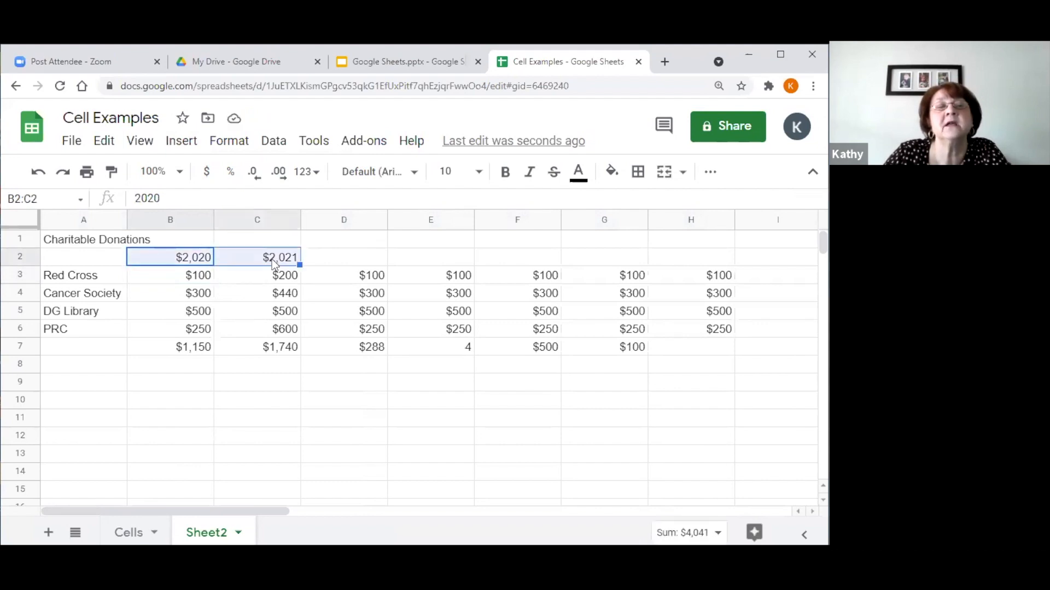
{"action": "left_click", "coordinate": [318, 178]}
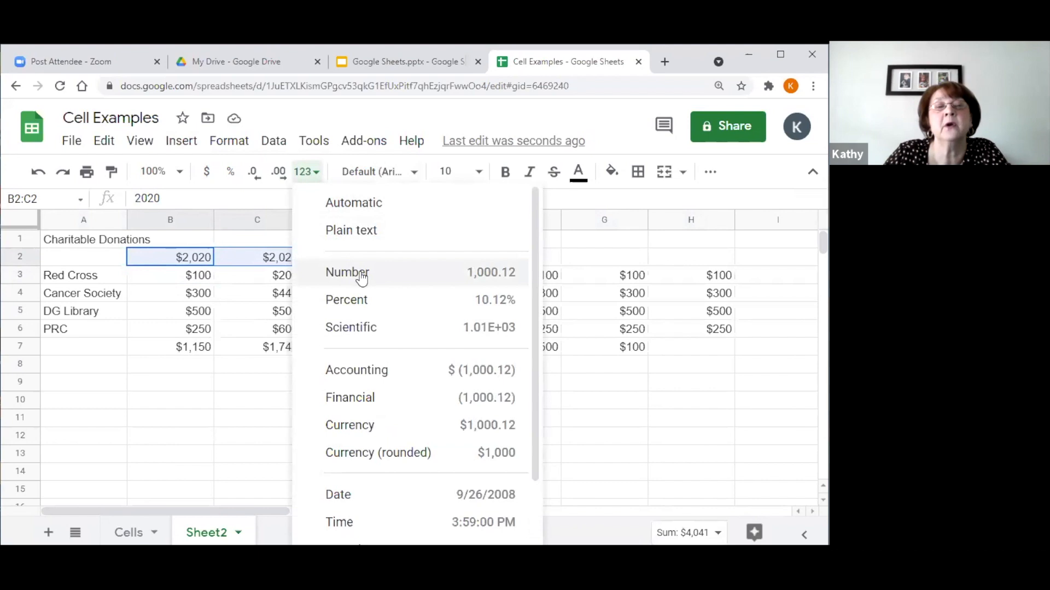
{"action": "left_click", "coordinate": [392, 490]}
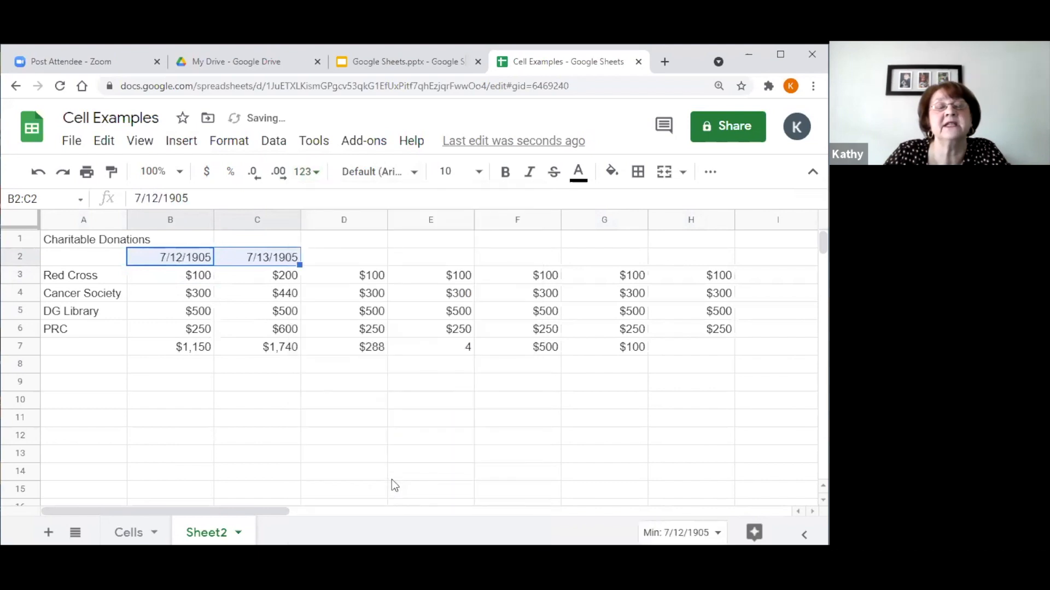
{"action": "left_click", "coordinate": [39, 176]}
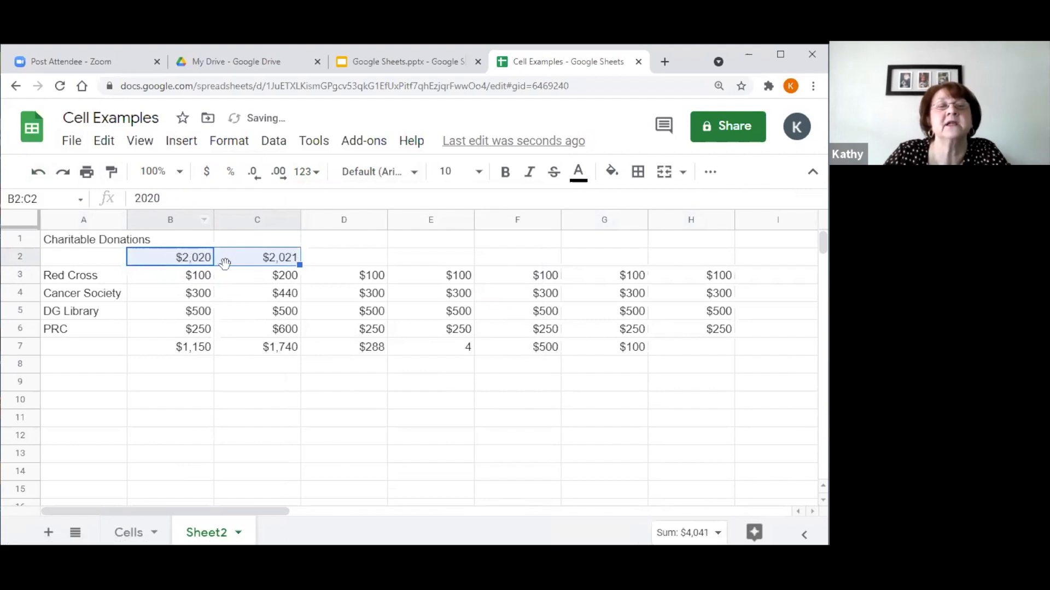
Try the Plain text format on the year headings in B2:C2, and replace it with the Automatic format across B1:C2.
{"action": "left_click", "coordinate": [317, 174]}
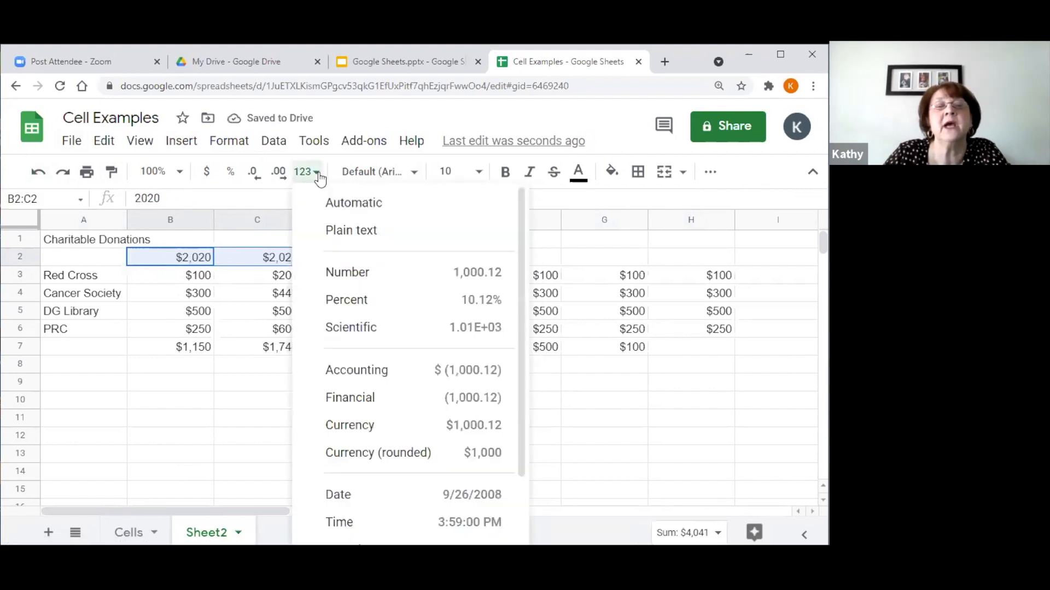
{"action": "left_click", "coordinate": [346, 231]}
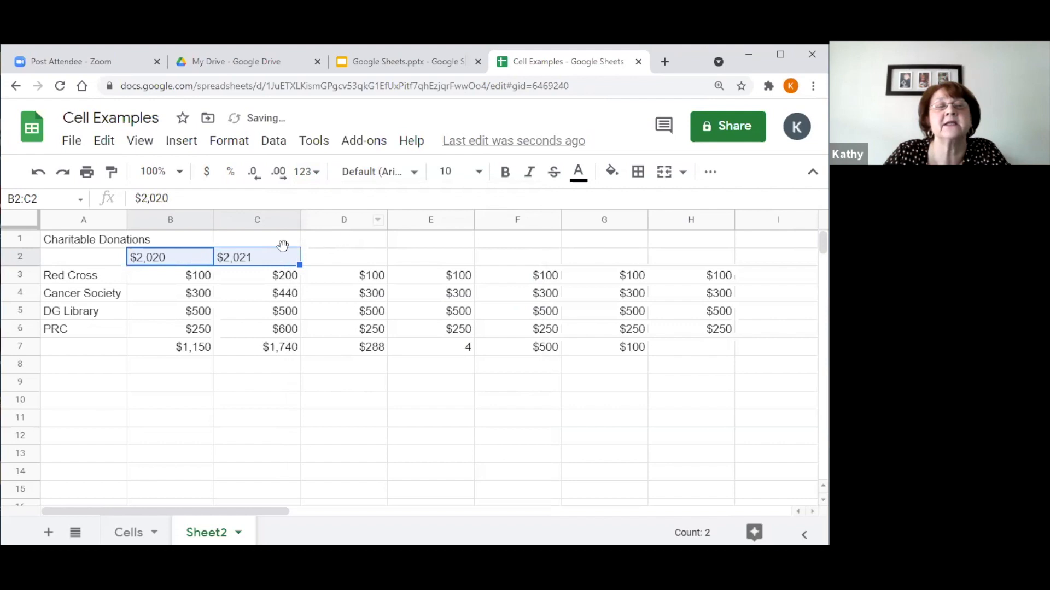
{"action": "left_click", "coordinate": [262, 261]}
{"action": "left_click_drag", "start_coordinate": [153, 258], "coordinate": [257, 241]}
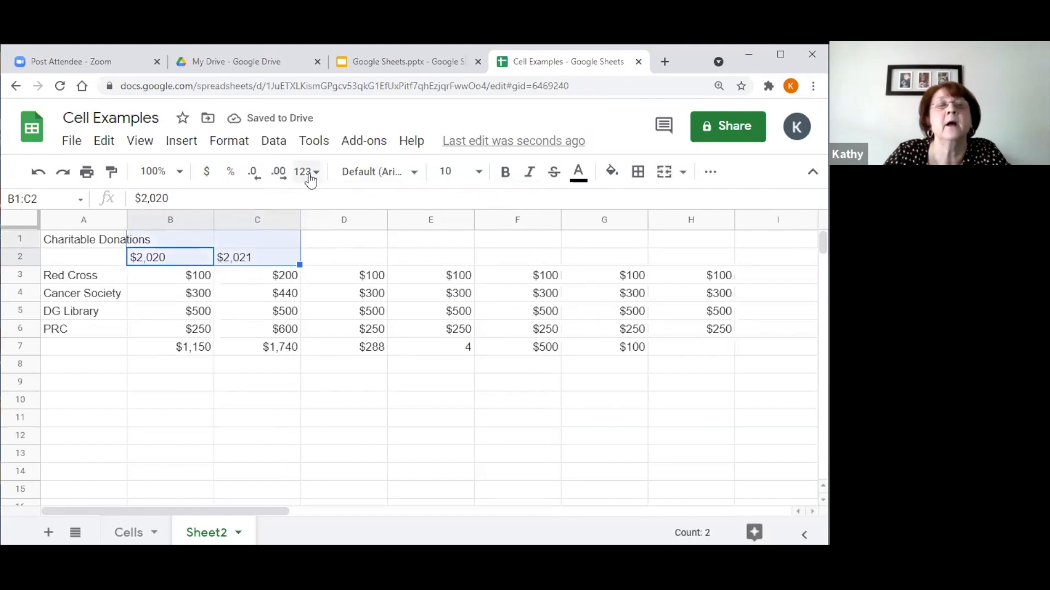
{"action": "left_click", "coordinate": [305, 172]}
{"action": "left_click", "coordinate": [333, 208]}
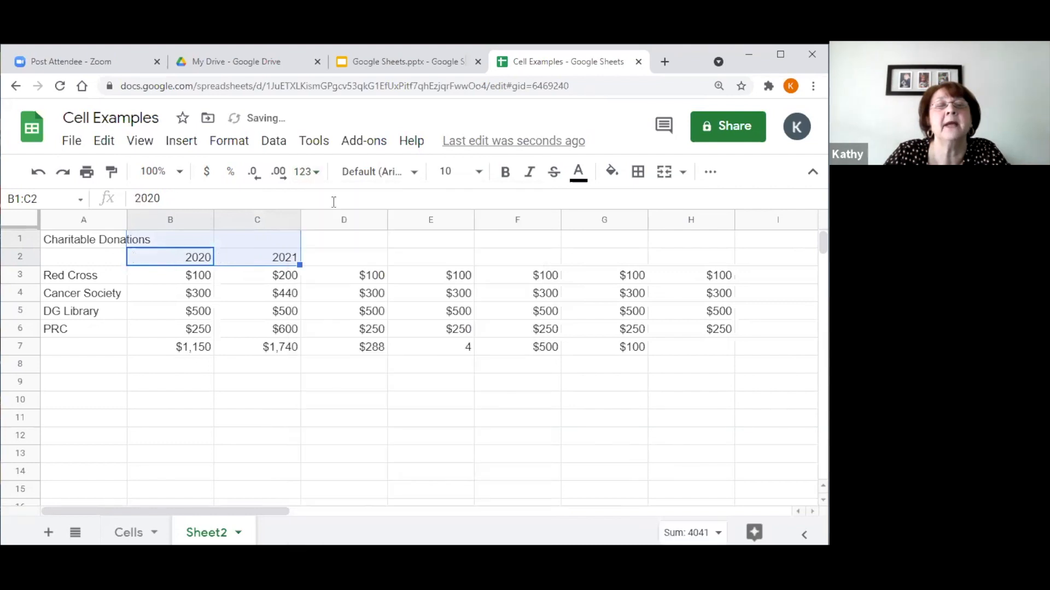
{"action": "left_click", "coordinate": [279, 415]}
Make the year headings in B2:C2 bold and center them horizontally.
{"action": "left_click_drag", "start_coordinate": [166, 258], "coordinate": [272, 262]}
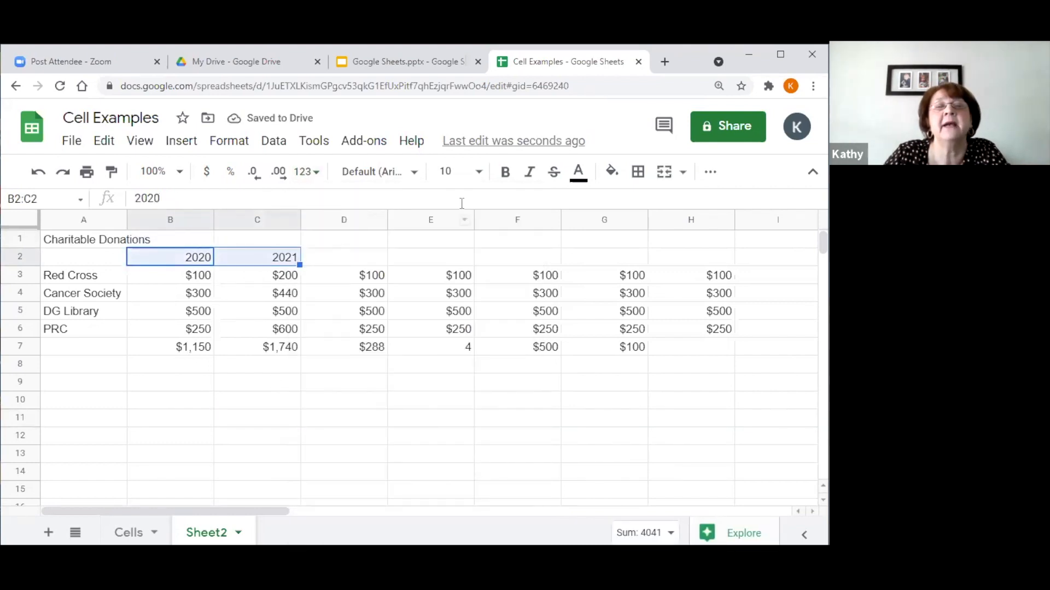
{"action": "left_click", "coordinate": [505, 172]}
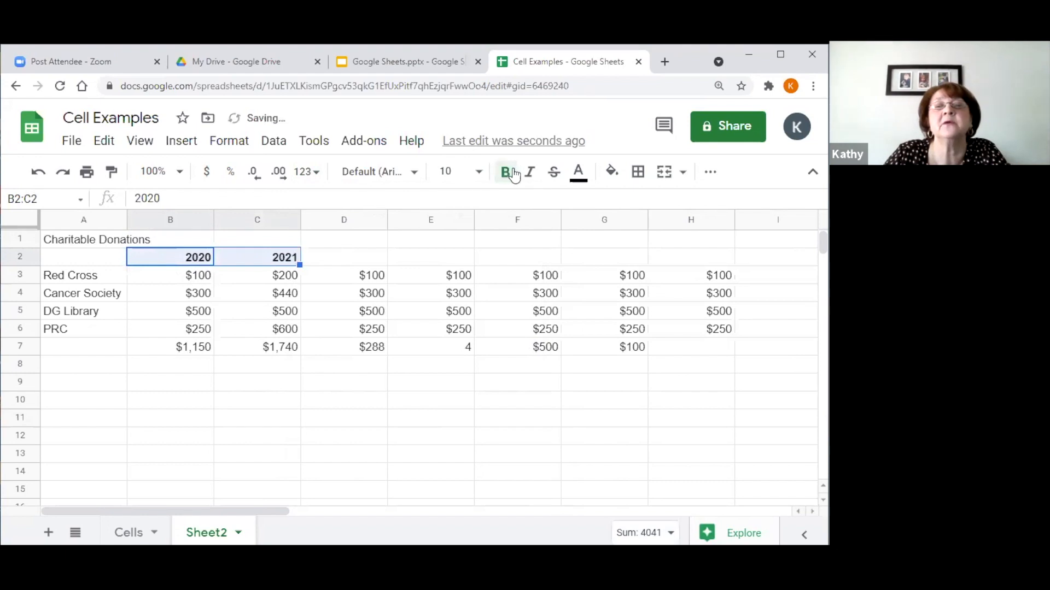
{"action": "left_click", "coordinate": [684, 172]}
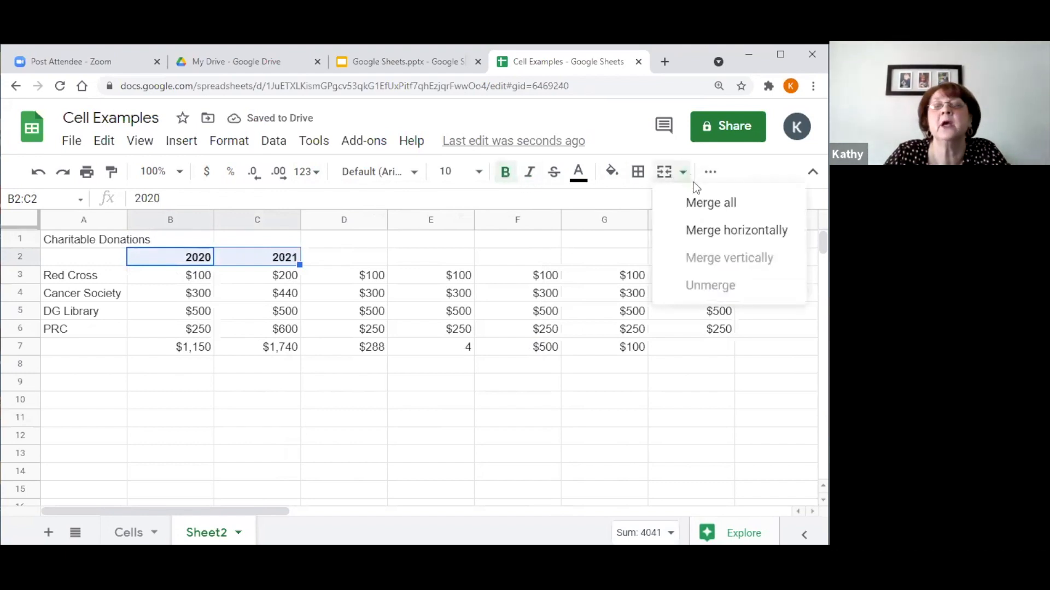
{"action": "left_click", "coordinate": [684, 174]}
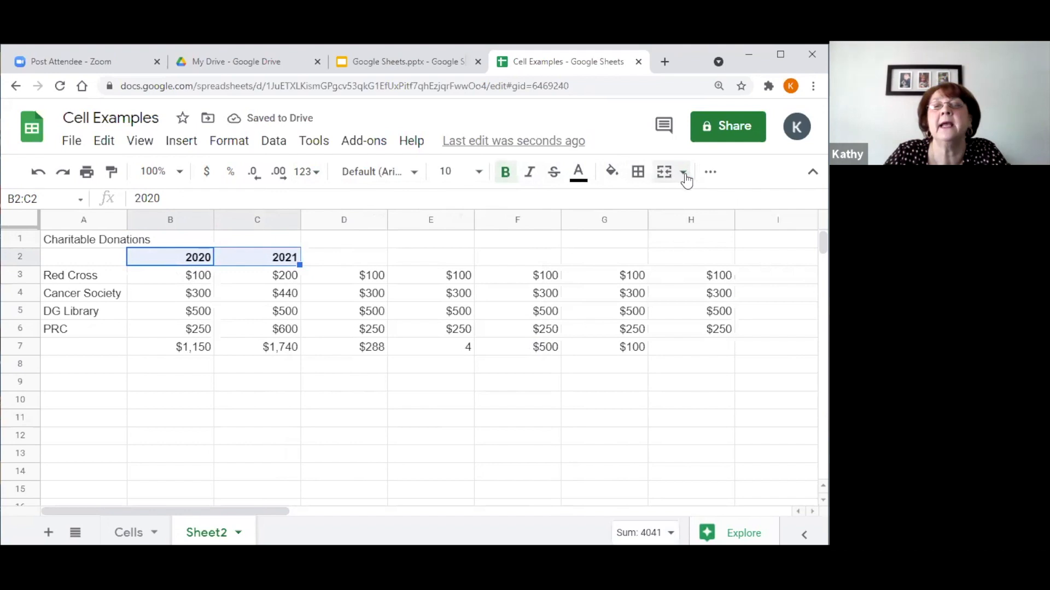
{"action": "left_click", "coordinate": [684, 174]}
{"action": "left_click", "coordinate": [710, 173]}
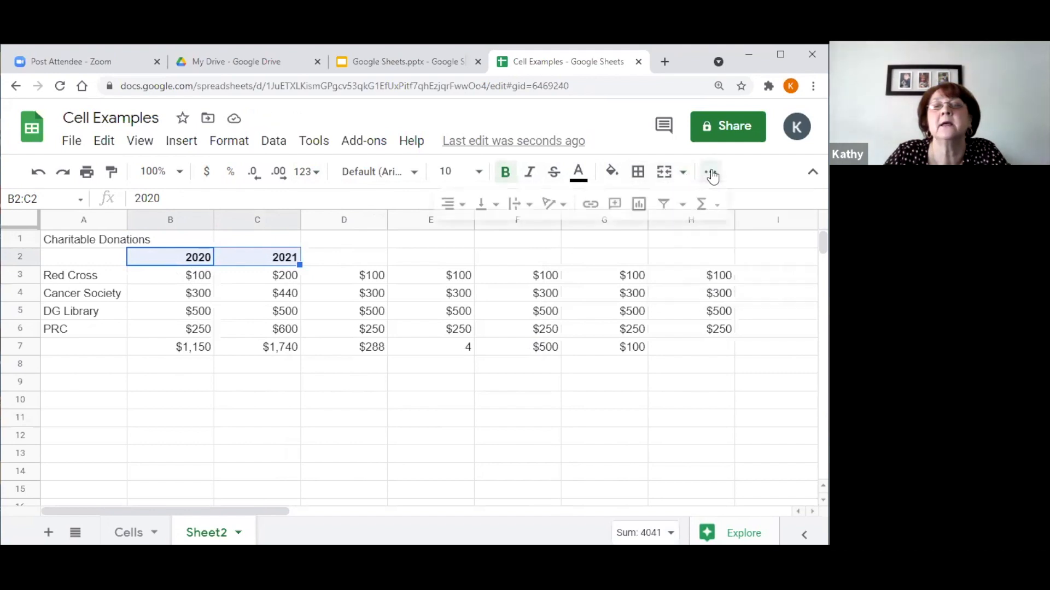
{"action": "left_click", "coordinate": [459, 204]}
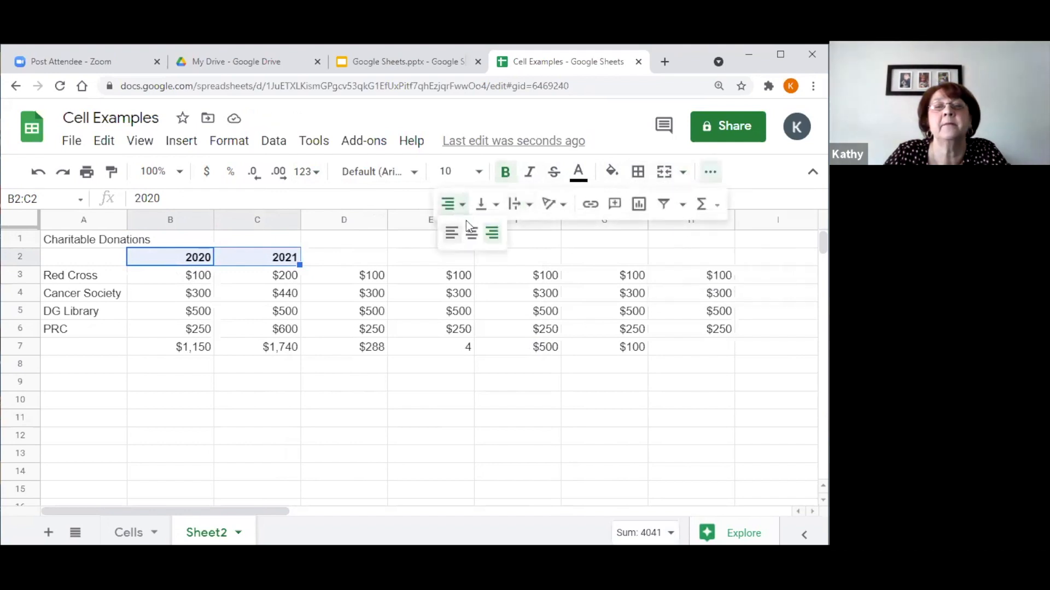
{"action": "left_click", "coordinate": [473, 235]}
{"action": "left_click", "coordinate": [431, 453]}
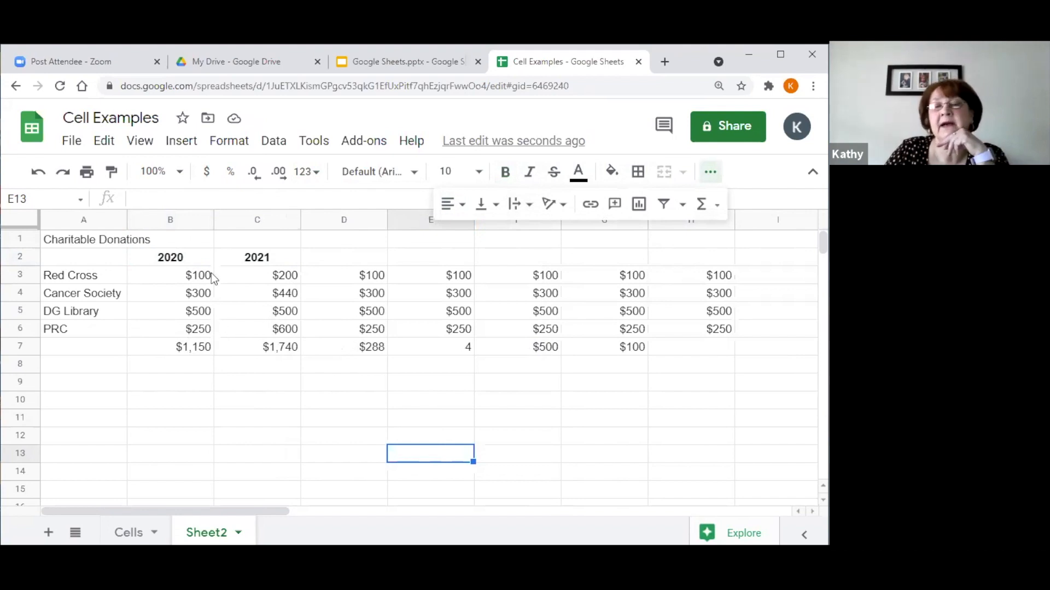
Insert a blank column before the 2020 column and enter the label Total in cell B7.
{"action": "left_click", "coordinate": [175, 219]}
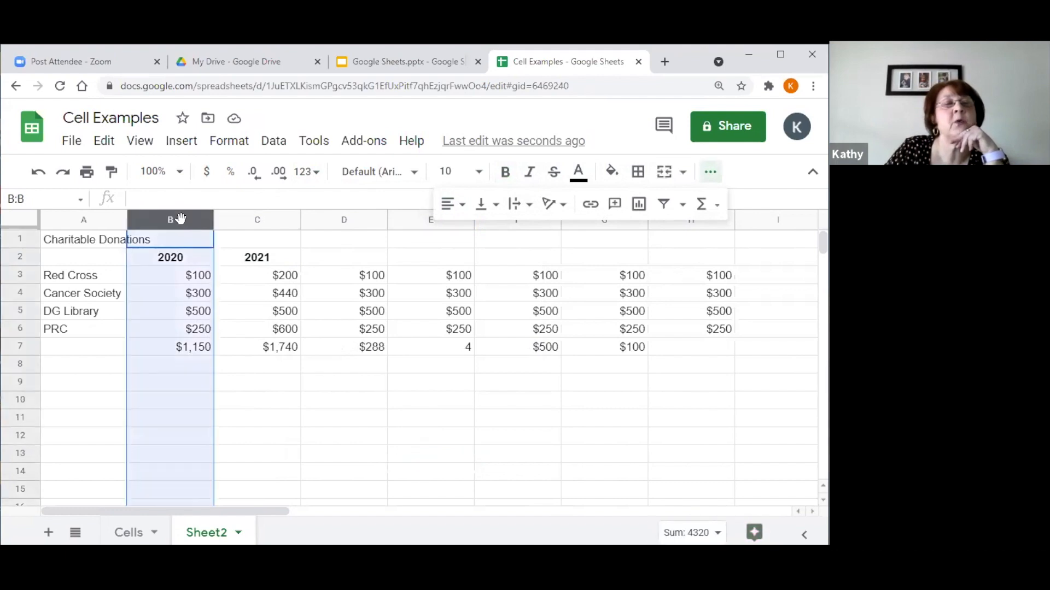
{"action": "left_click", "coordinate": [184, 142]}
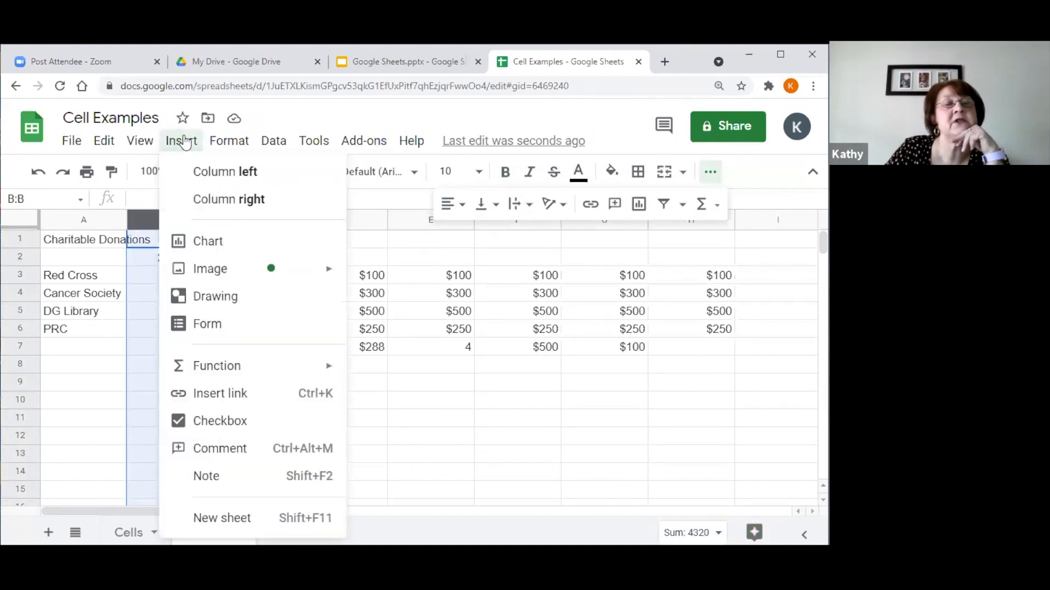
{"action": "left_click", "coordinate": [208, 182]}
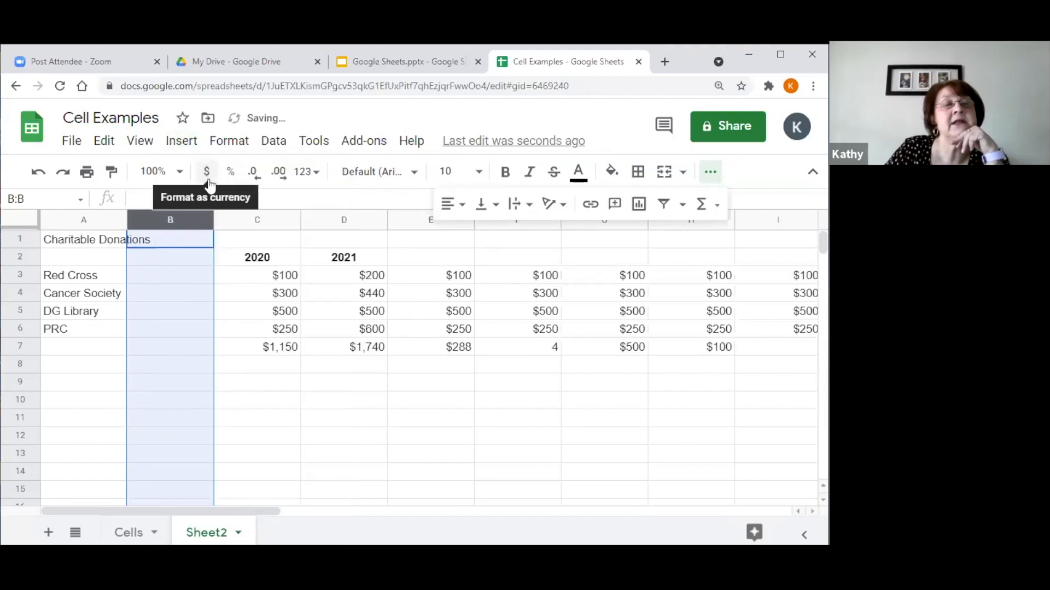
{"action": "left_click", "coordinate": [154, 350]}
{"action": "type", "text": "Total"}
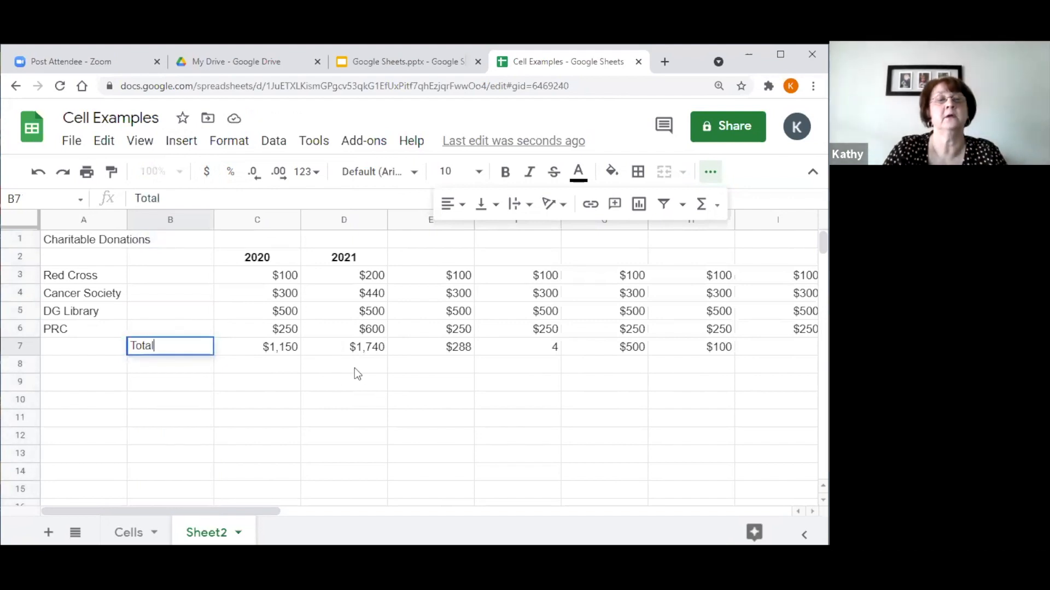
{"action": "key", "text": "Tab"}
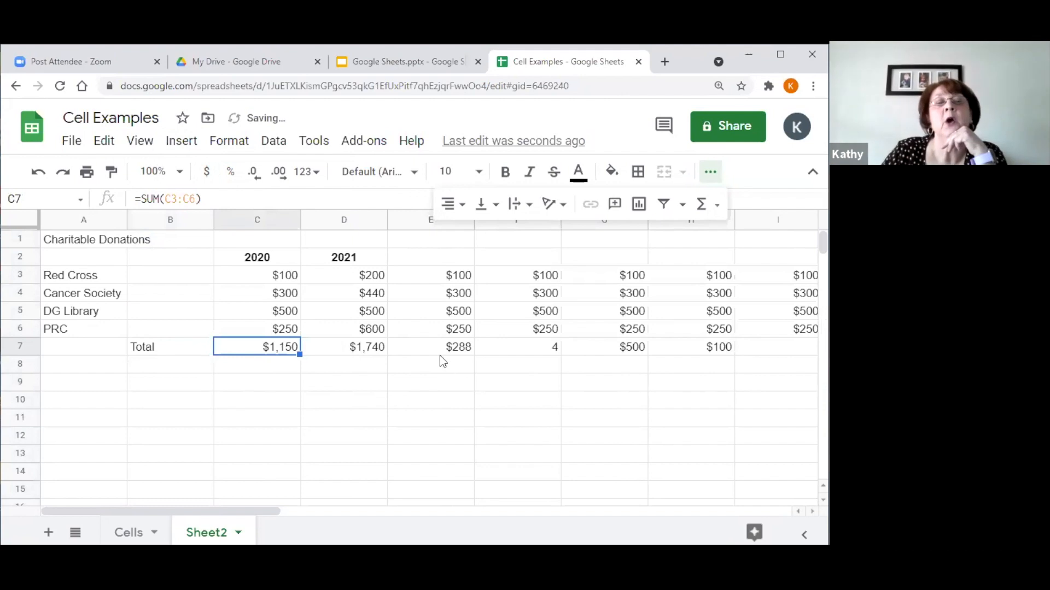
{"action": "left_click", "coordinate": [710, 172]}
Insert a blank column after the 2021 column and enter the label Average in cell E7.
{"action": "left_click", "coordinate": [440, 217]}
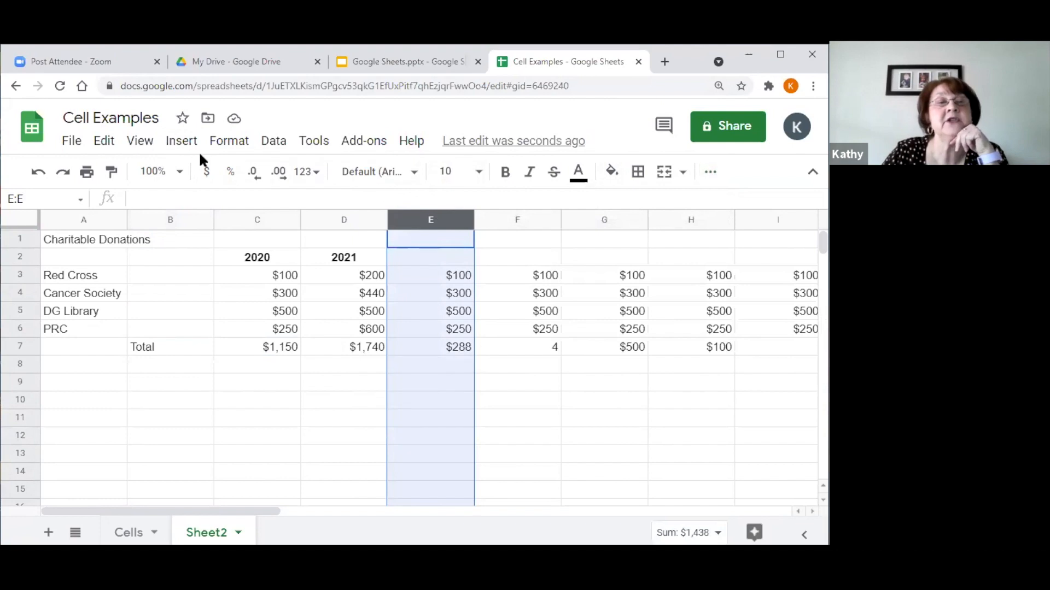
{"action": "left_click", "coordinate": [184, 144]}
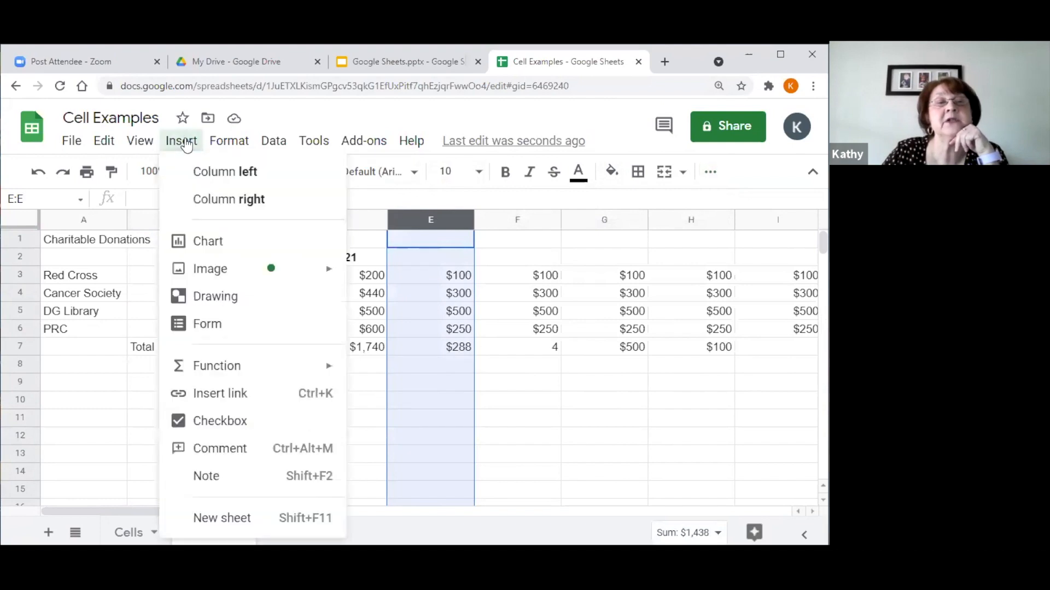
{"action": "left_click", "coordinate": [212, 174]}
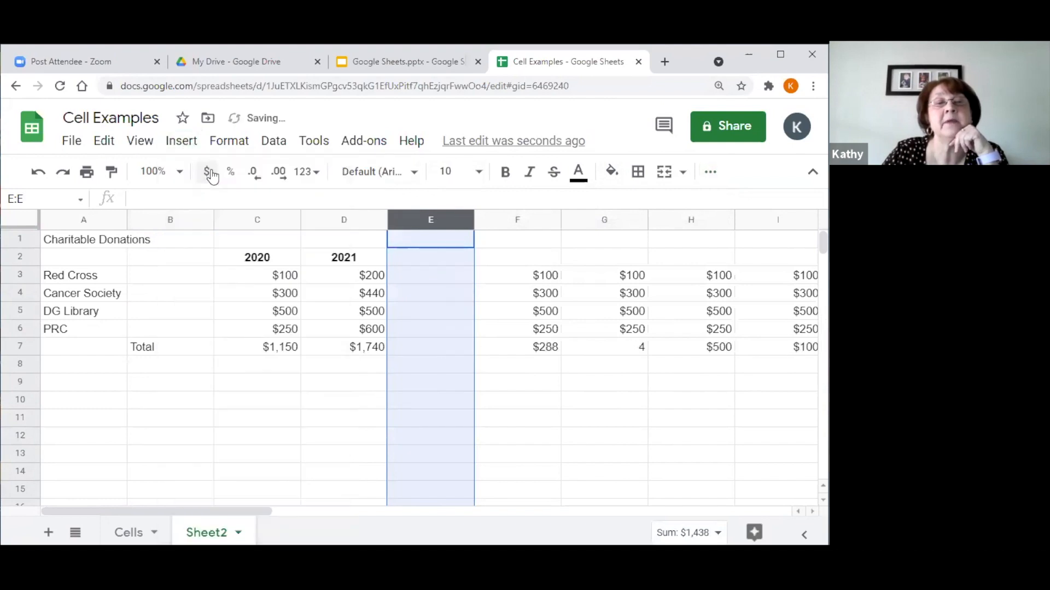
{"action": "left_click", "coordinate": [438, 348]}
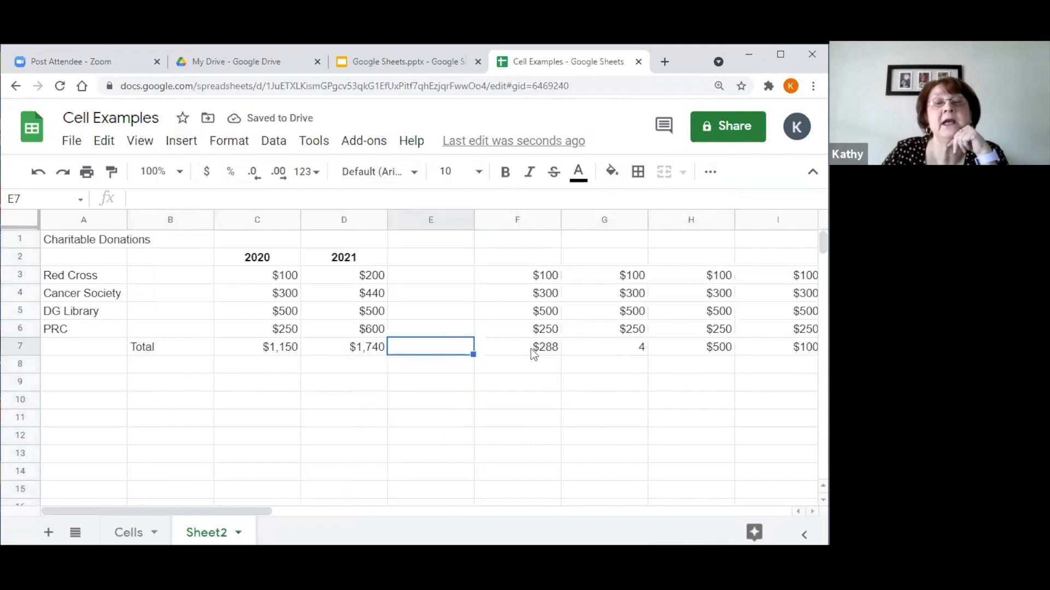
{"action": "left_click", "coordinate": [534, 353]}
{"action": "left_click", "coordinate": [462, 350]}
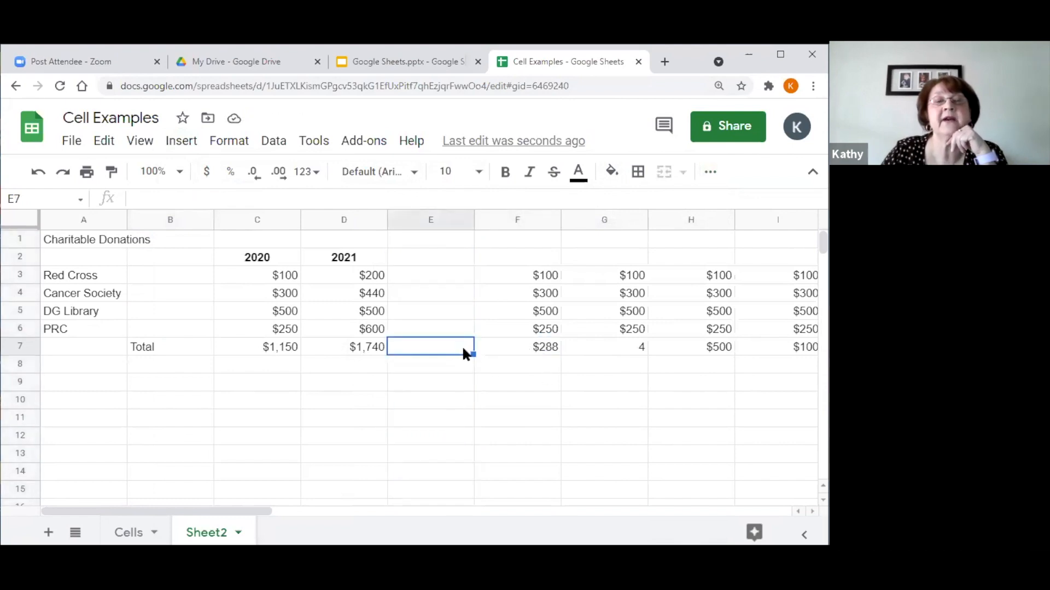
{"action": "type", "text": "A"}
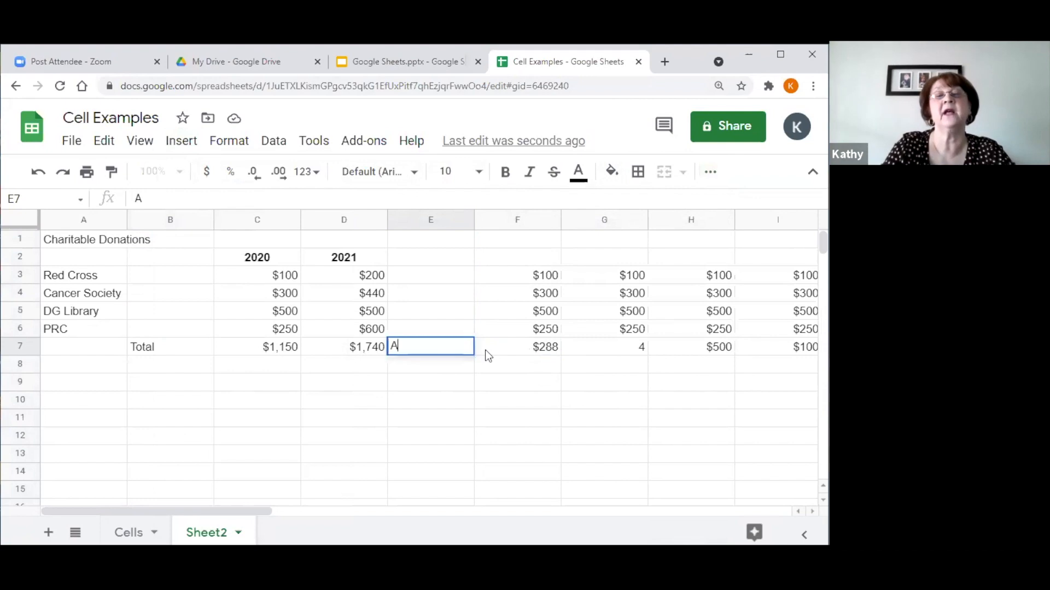
{"action": "type", "text": "verage"}
{"action": "key", "text": "Return"}
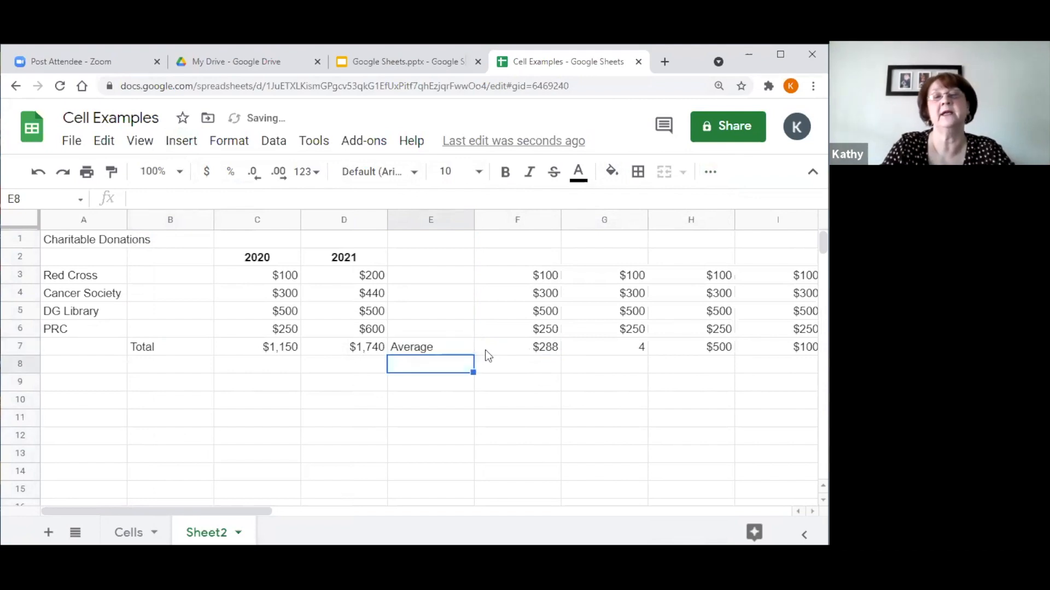
{"action": "left_click", "coordinate": [447, 346]}
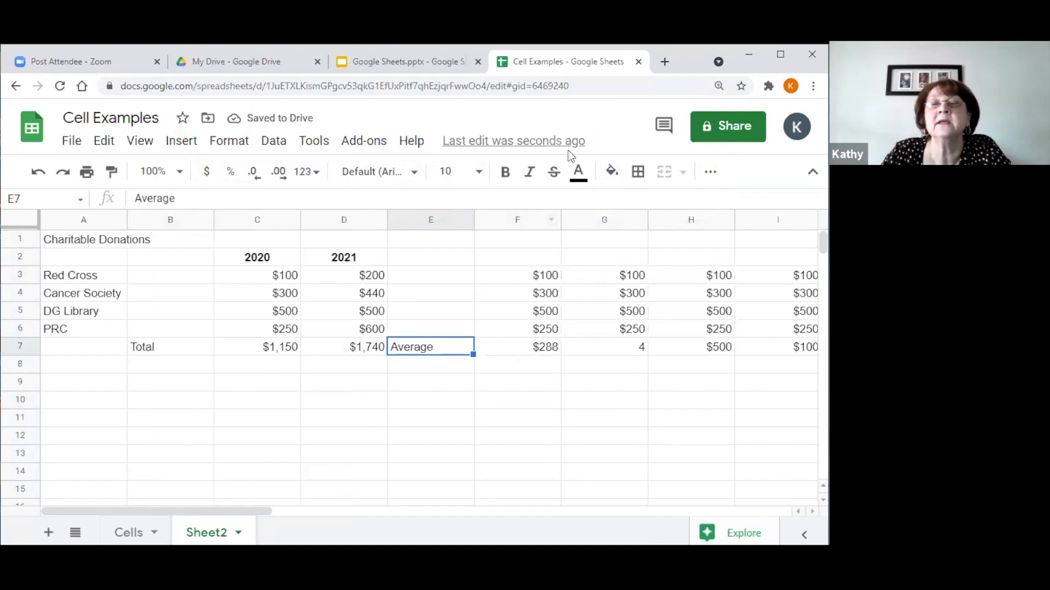
Make the Average label in E7 and the Total label in B7 bold.
{"action": "left_click", "coordinate": [505, 171]}
{"action": "left_click", "coordinate": [178, 347]}
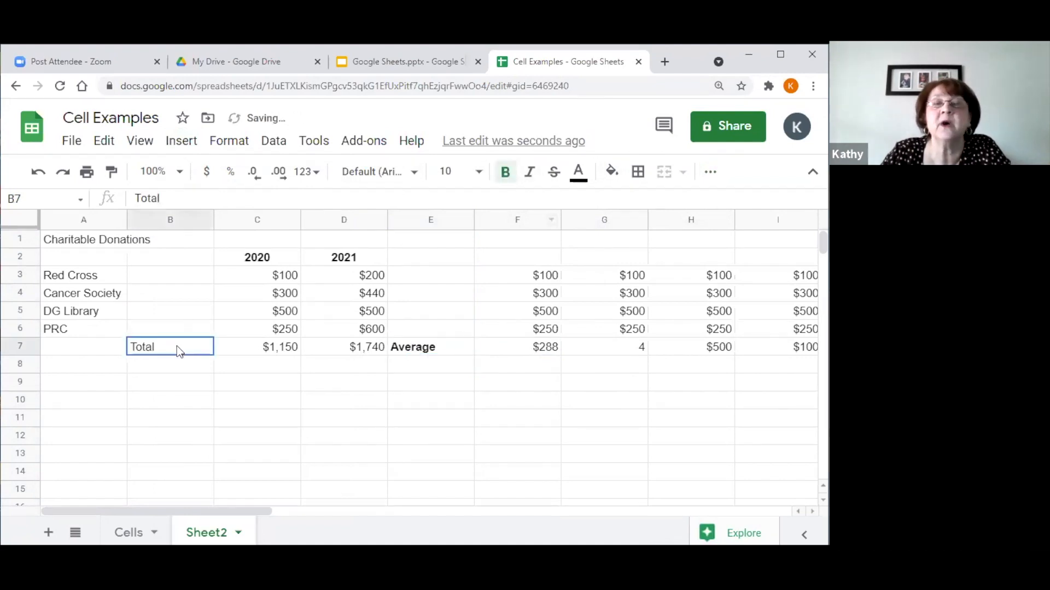
{"action": "left_click", "coordinate": [505, 173]}
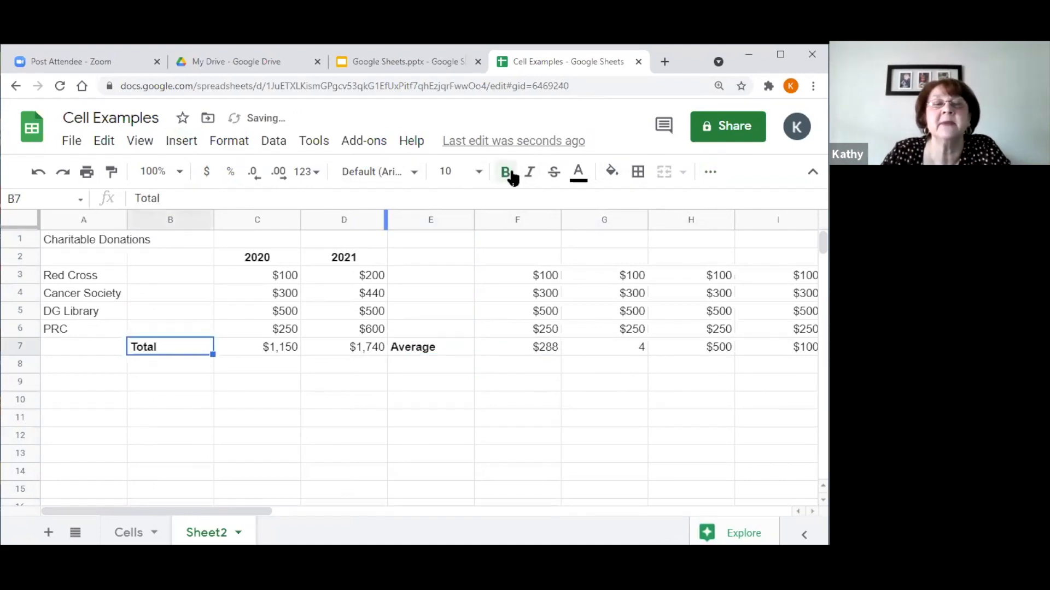
{"action": "left_click", "coordinate": [358, 395]}
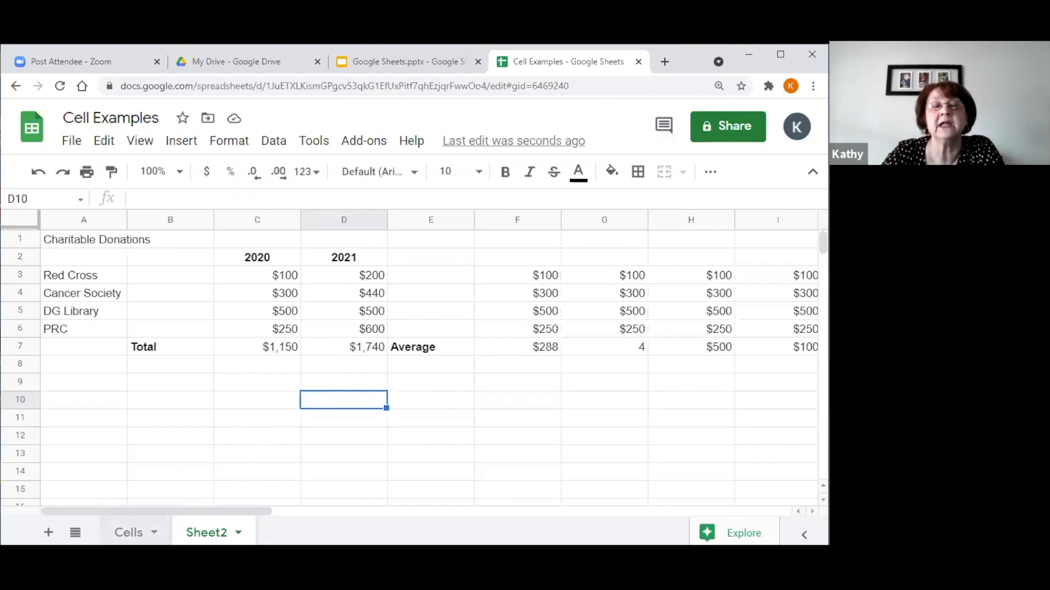
Rename Sheet2 as Donations.
{"action": "left_click", "coordinate": [129, 532]}
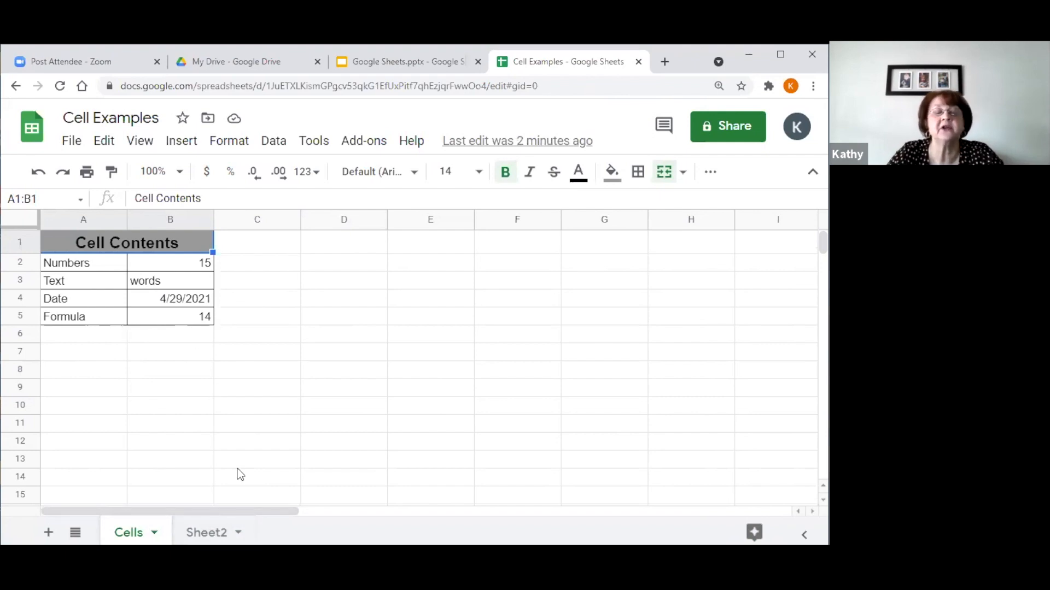
{"action": "left_click", "coordinate": [206, 532]}
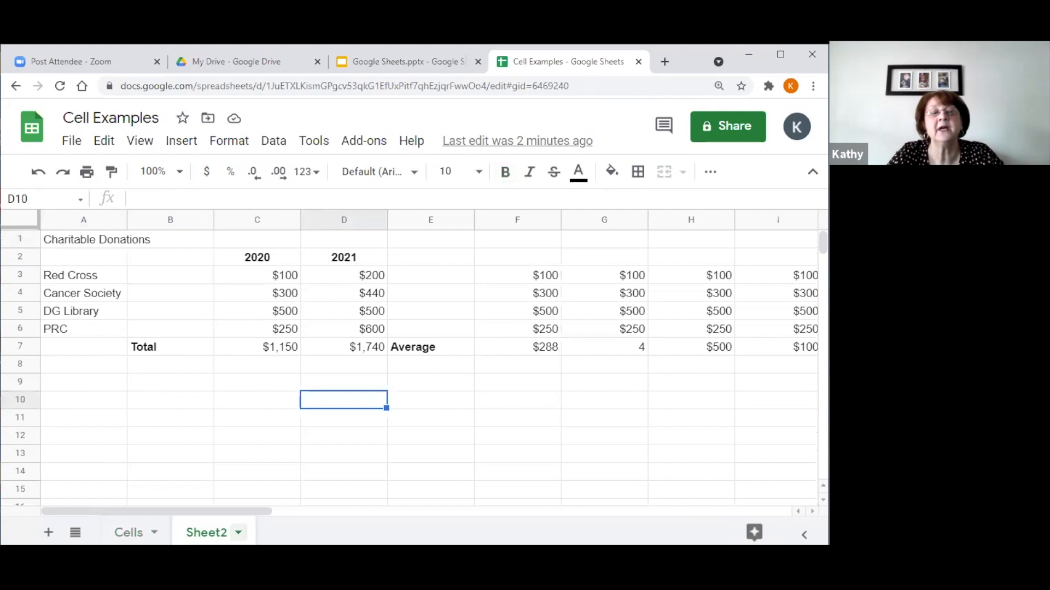
{"action": "left_click", "coordinate": [238, 532]}
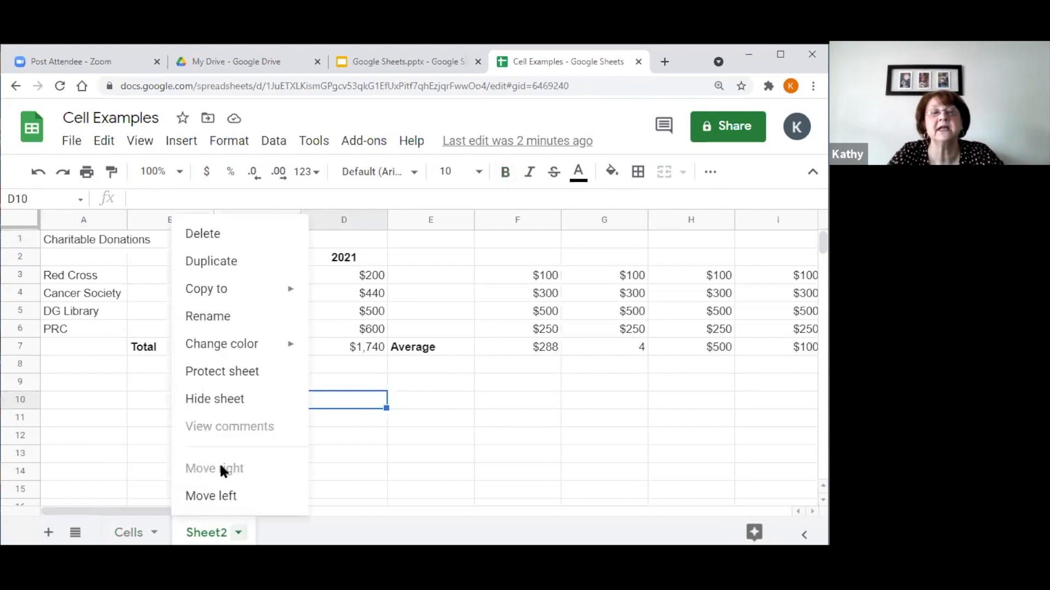
{"action": "left_click", "coordinate": [217, 320]}
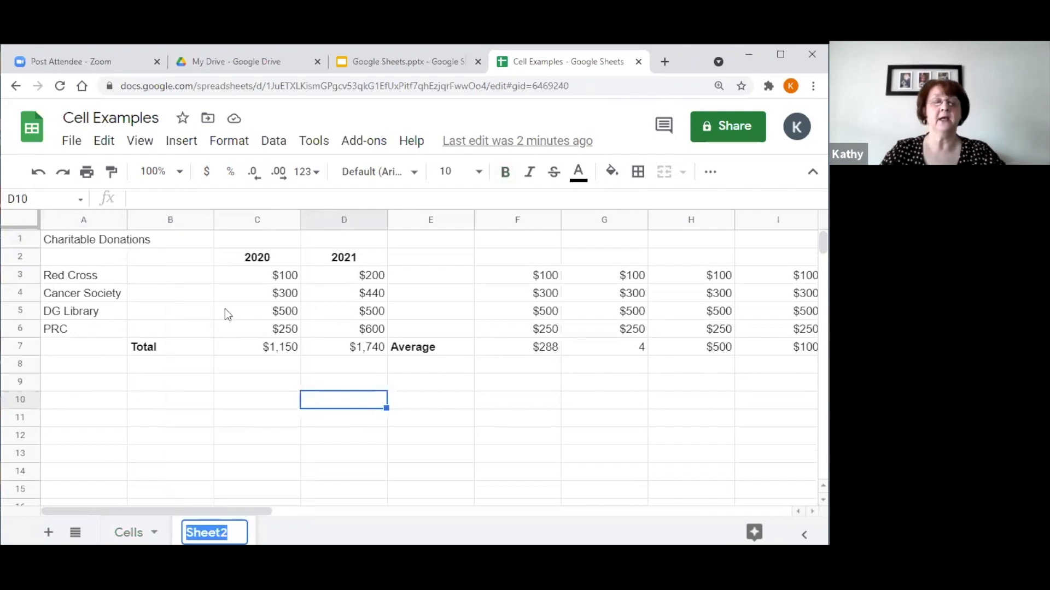
{"action": "type", "text": "D"}
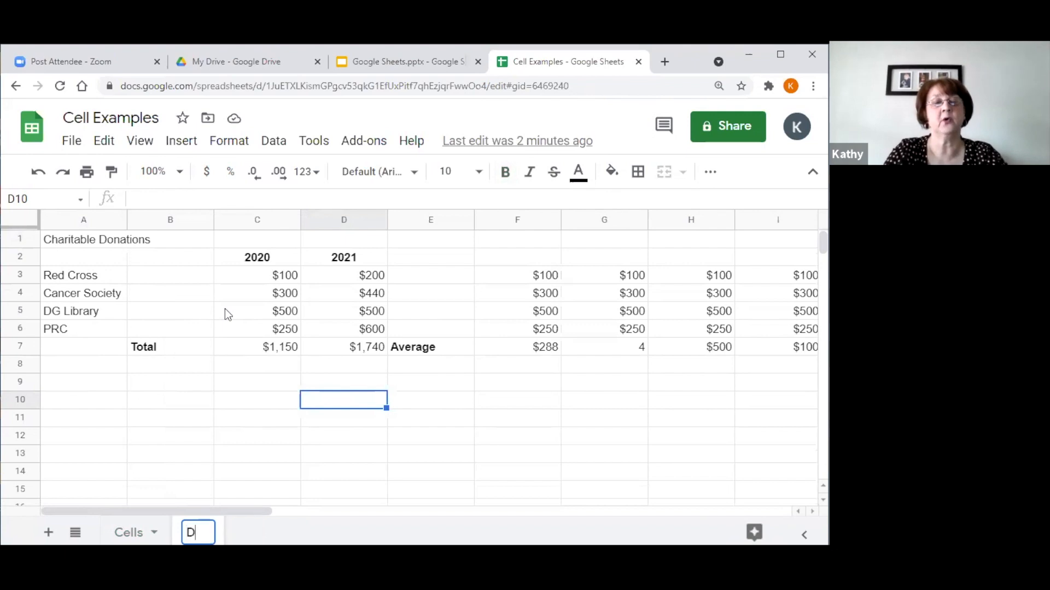
{"action": "type", "text": "onations"}
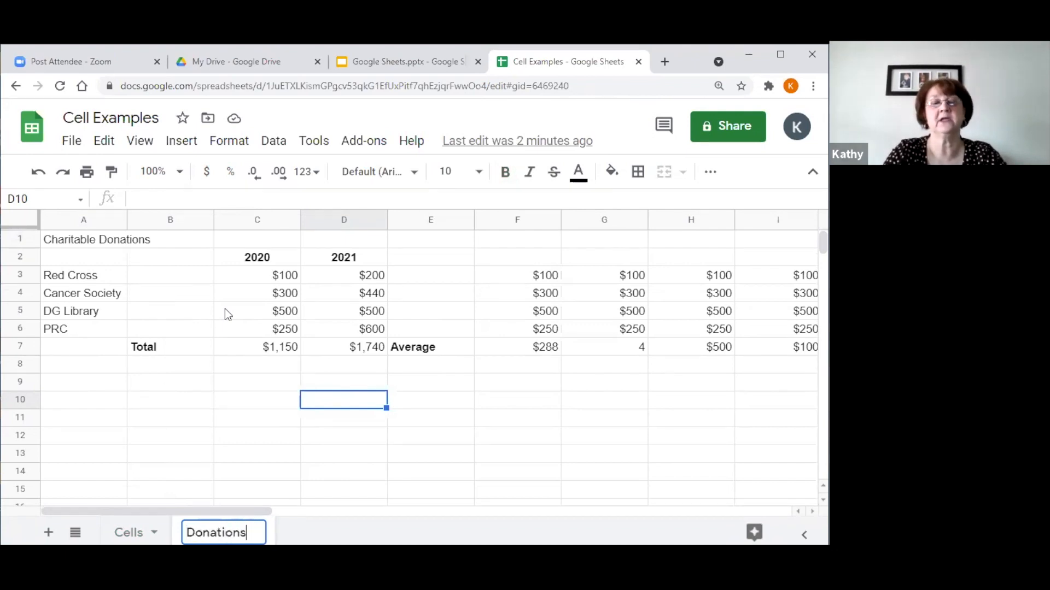
{"action": "key", "text": "Return"}
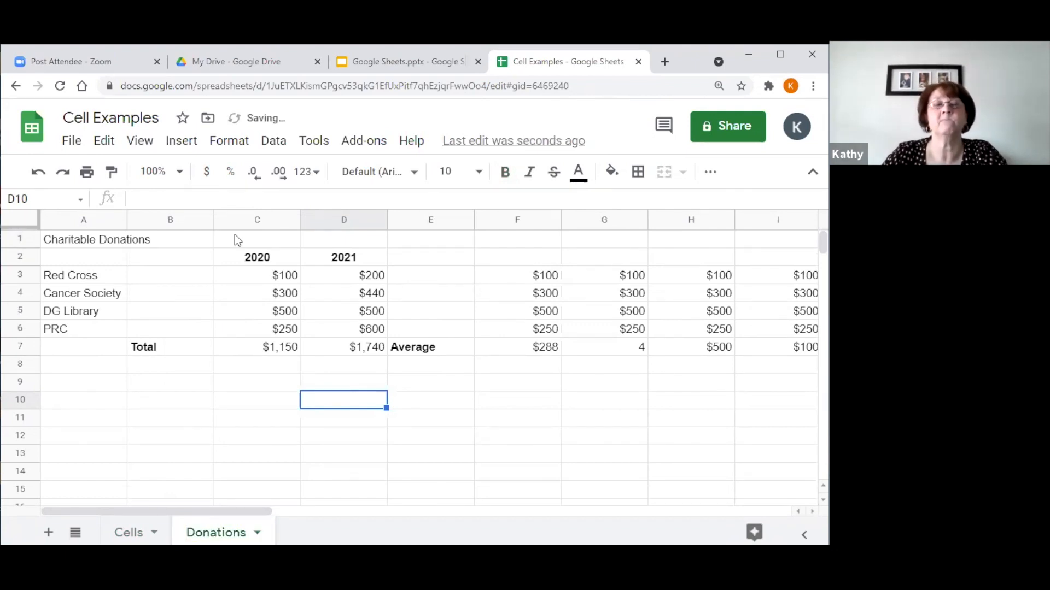
{"action": "left_click", "coordinate": [179, 418]}
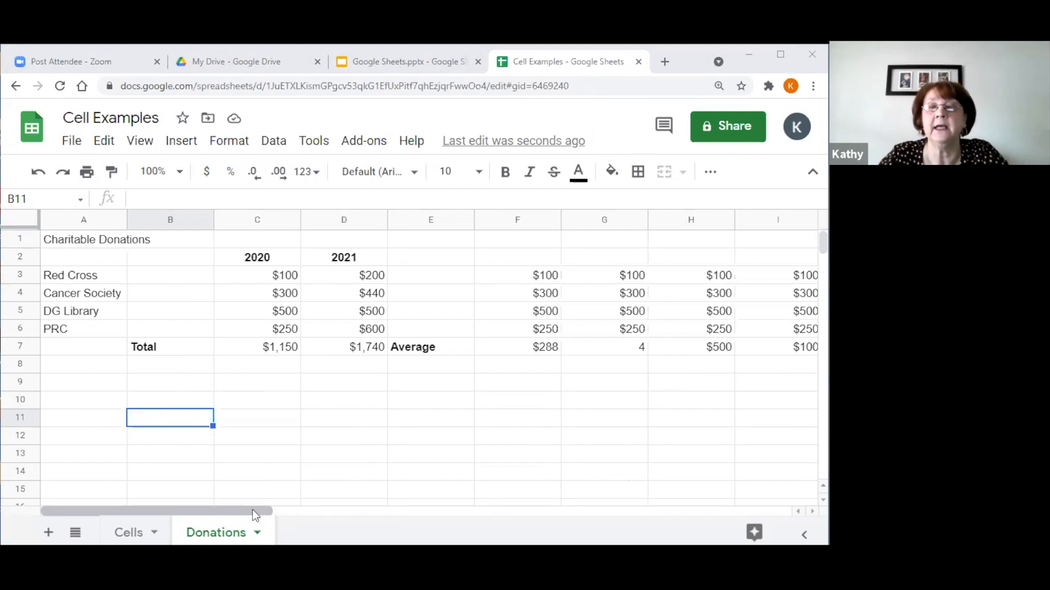
Clear the leftover copied donation amounts from column J.
{"action": "left_click_drag", "start_coordinate": [254, 514], "coordinate": [375, 514]}
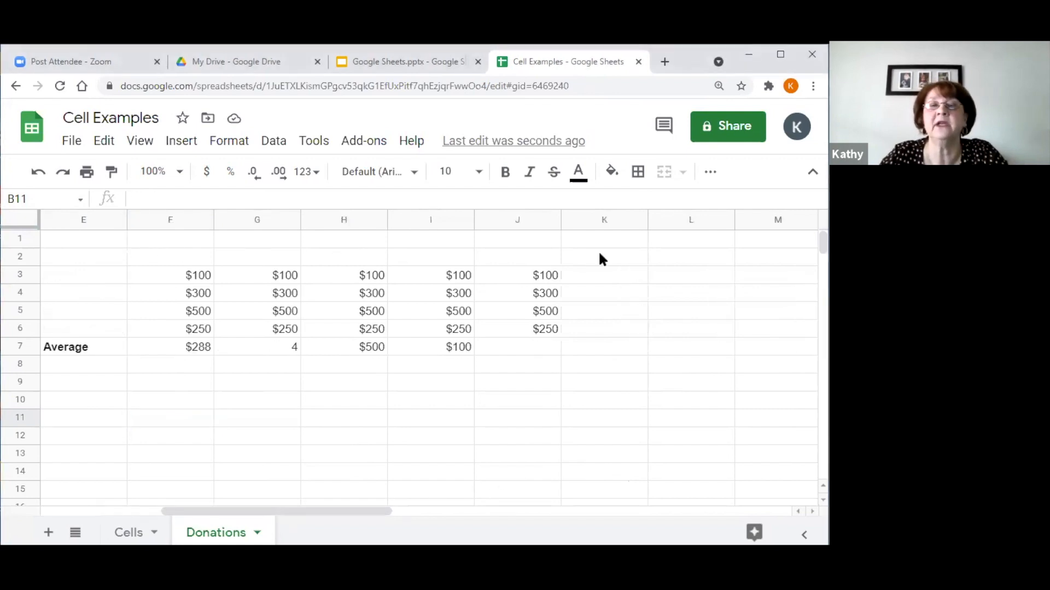
{"action": "left_click", "coordinate": [665, 273]}
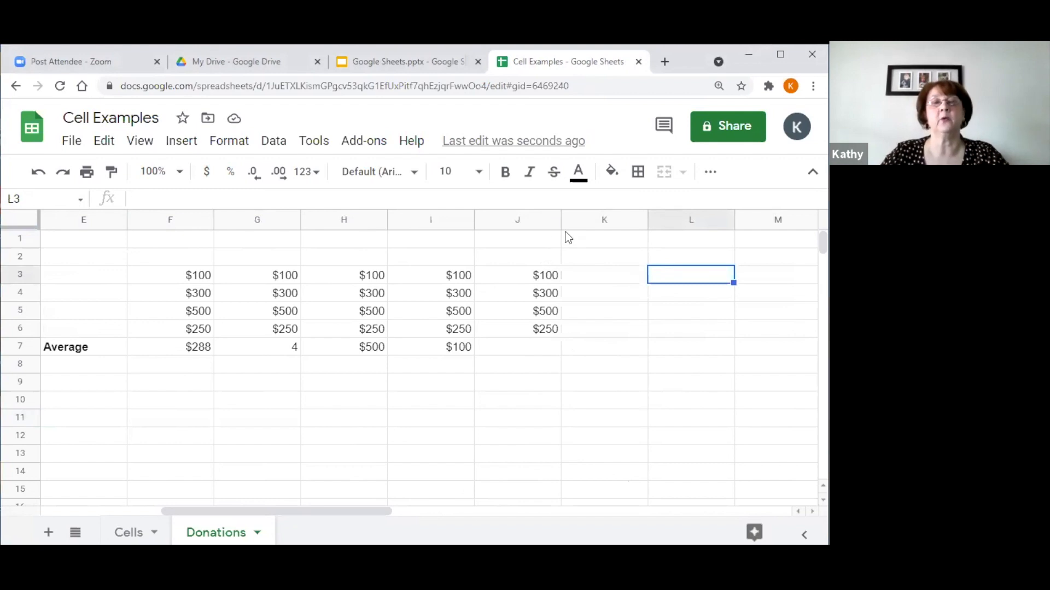
{"action": "left_click", "coordinate": [535, 218]}
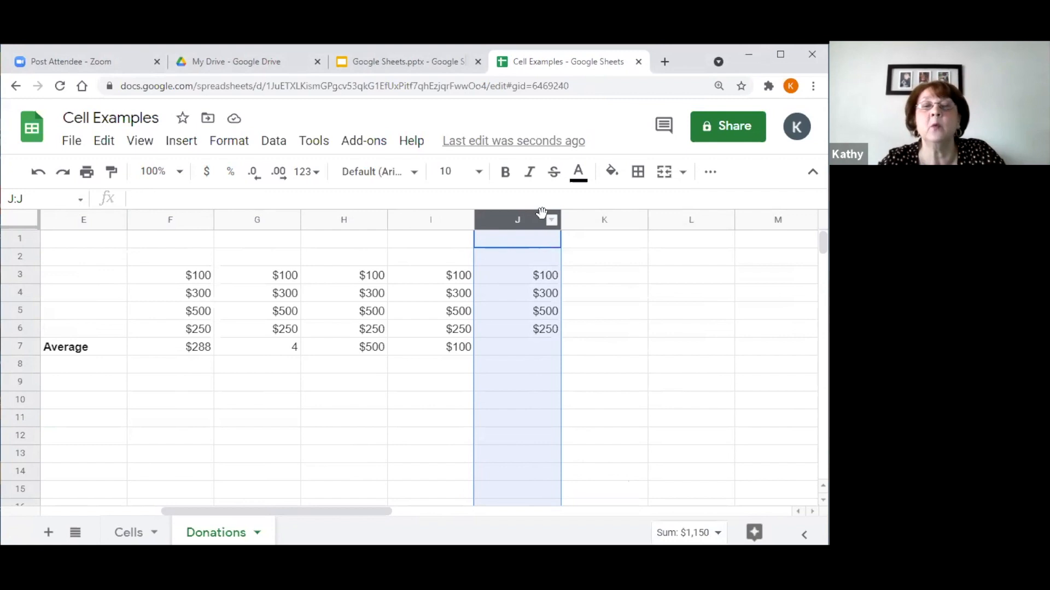
{"action": "key", "text": "Delete"}
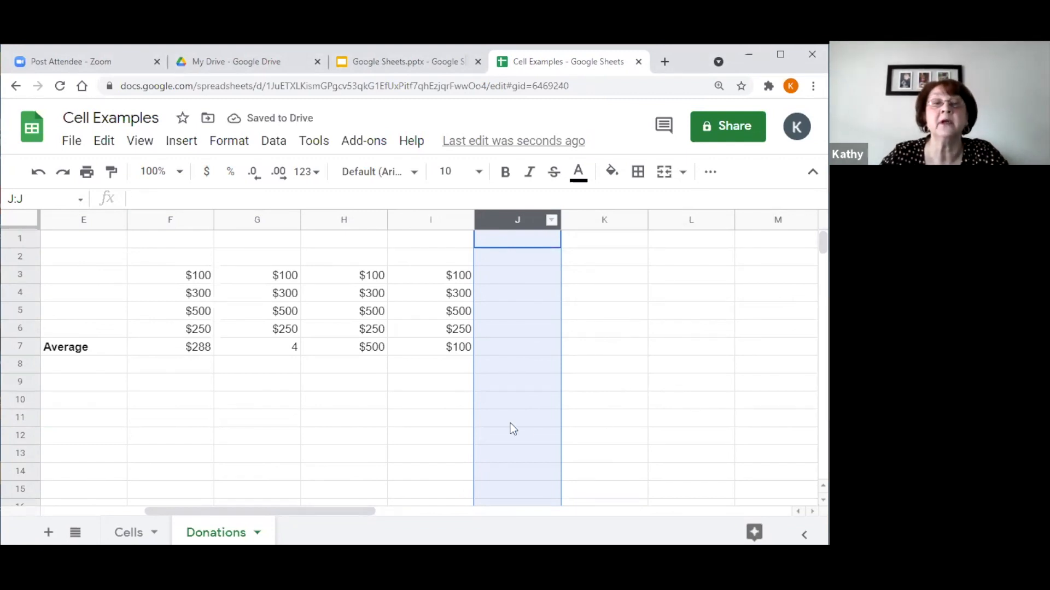
{"action": "left_click", "coordinate": [423, 422]}
Merge cells A1:I1 and make the Charitable Donations title bold at font size 14.
{"action": "left_click_drag", "start_coordinate": [346, 508], "coordinate": [250, 505]}
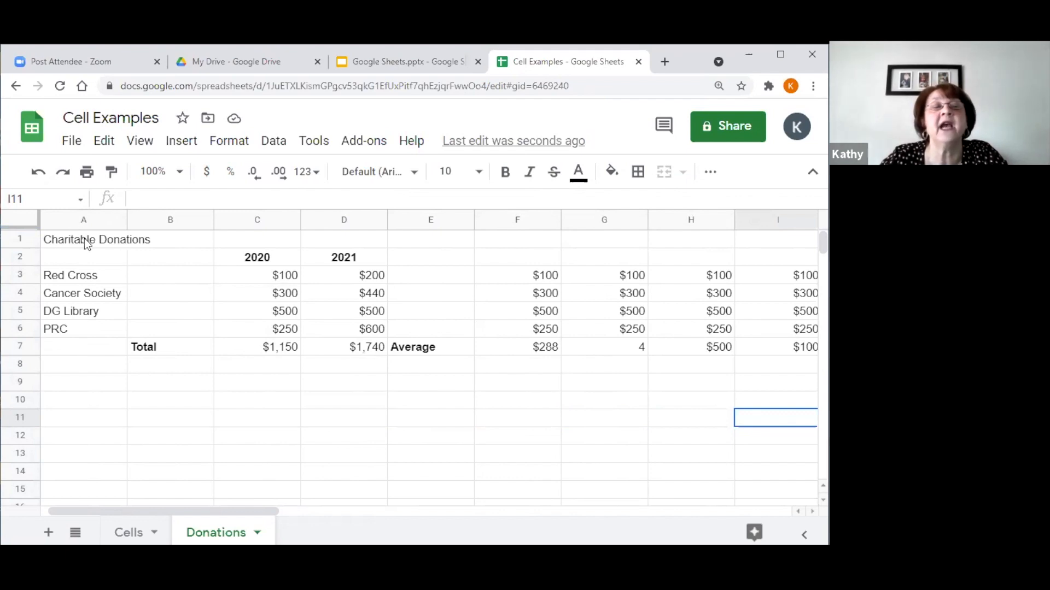
{"action": "left_click_drag", "start_coordinate": [87, 237], "coordinate": [788, 229]}
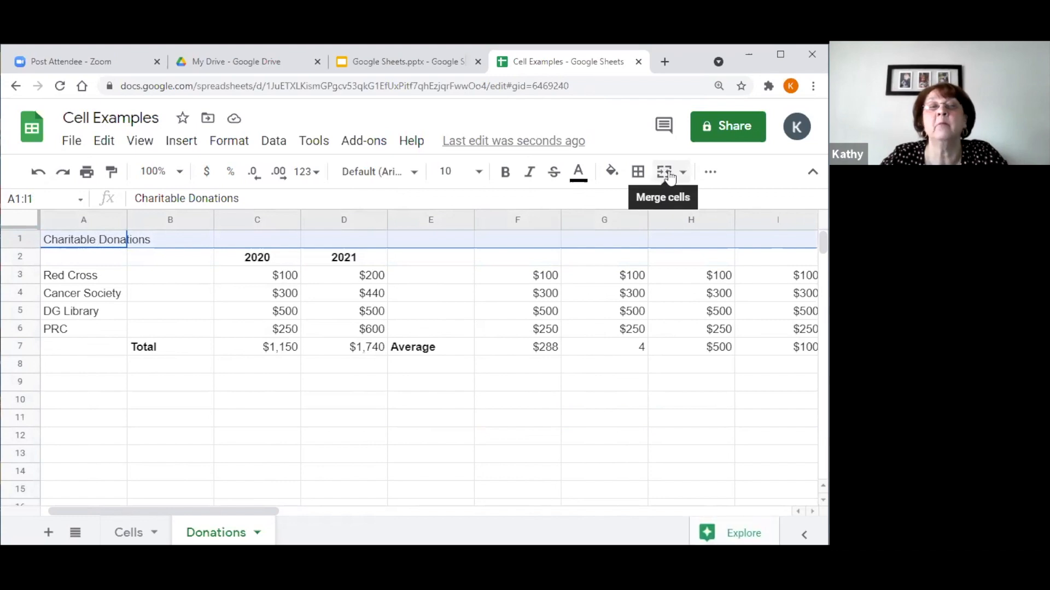
{"action": "left_click", "coordinate": [665, 174]}
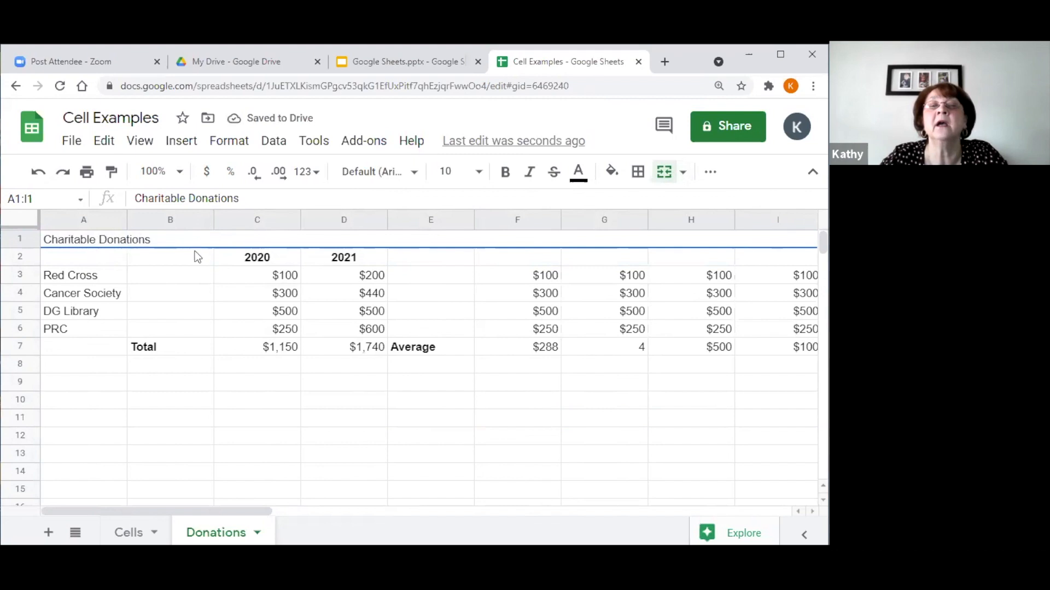
{"action": "left_click", "coordinate": [505, 173]}
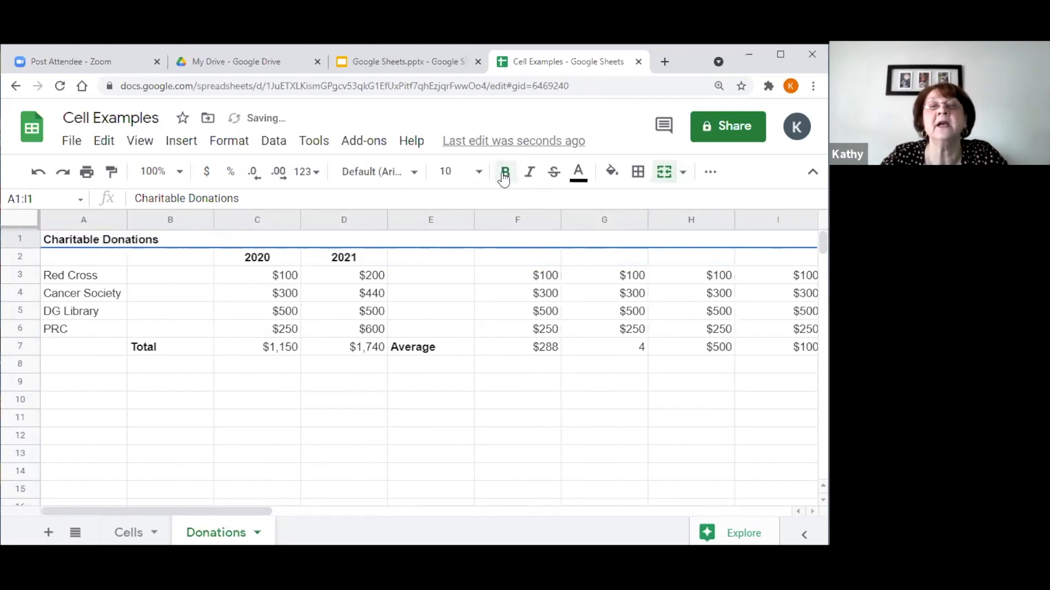
{"action": "left_click", "coordinate": [477, 174]}
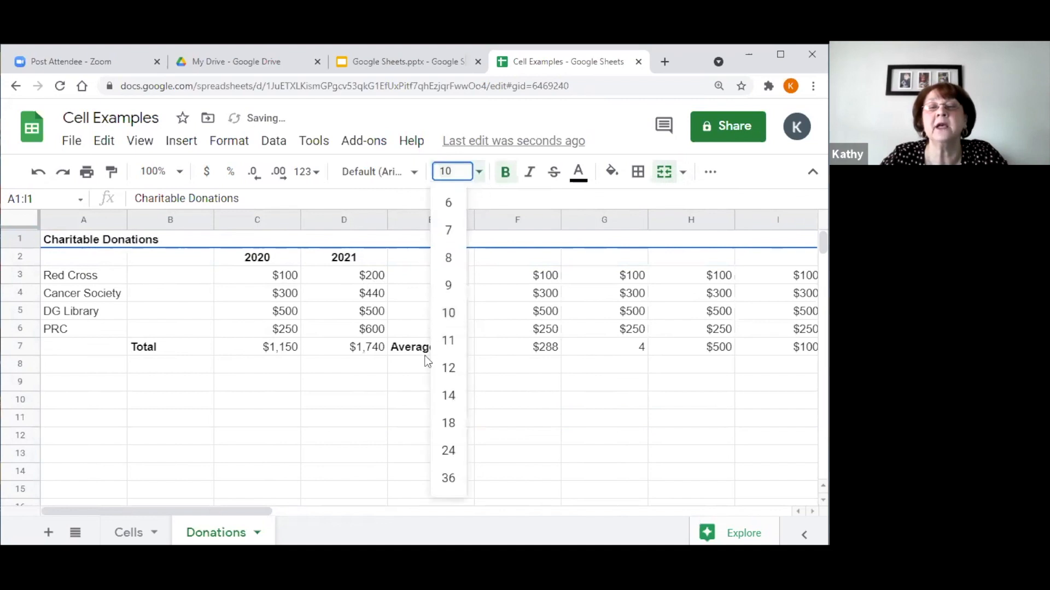
{"action": "left_click", "coordinate": [448, 398]}
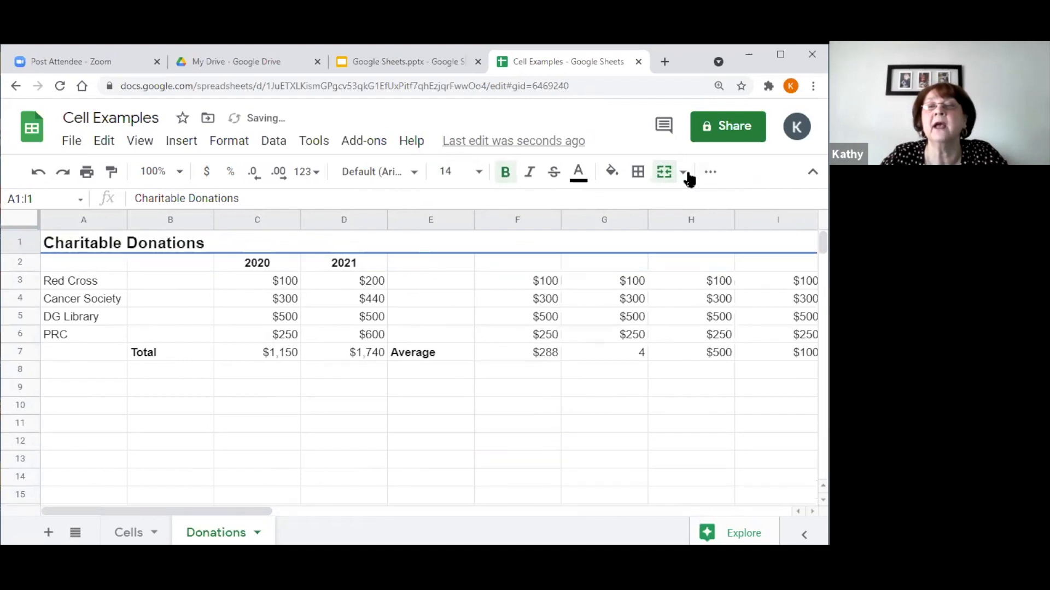
Center the Charitable Donations title horizontally and fill its merged cell with cyan.
{"action": "left_click", "coordinate": [710, 173]}
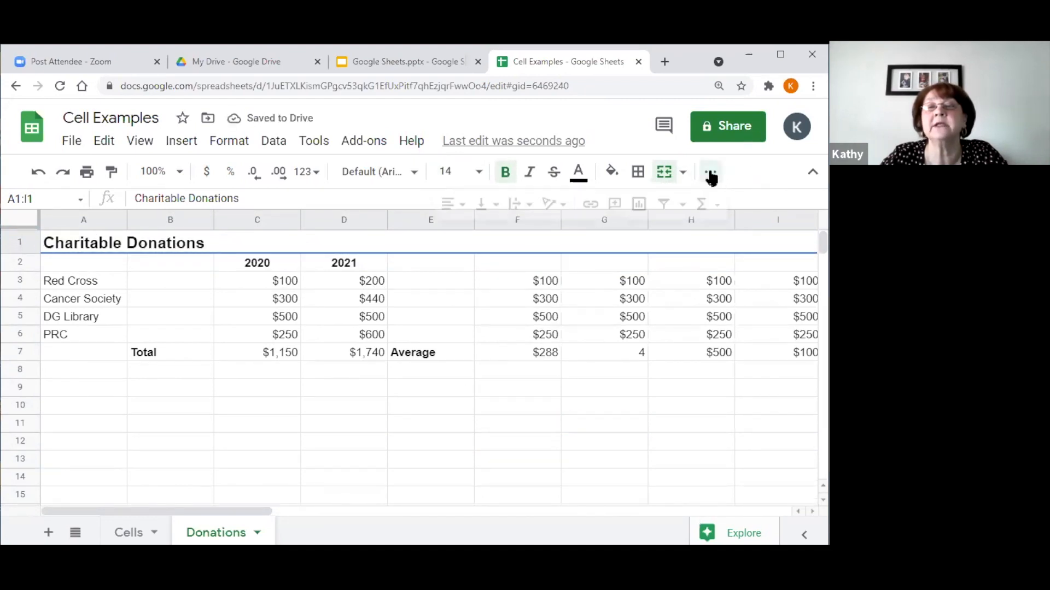
{"action": "left_click", "coordinate": [459, 218]}
{"action": "left_click", "coordinate": [470, 231]}
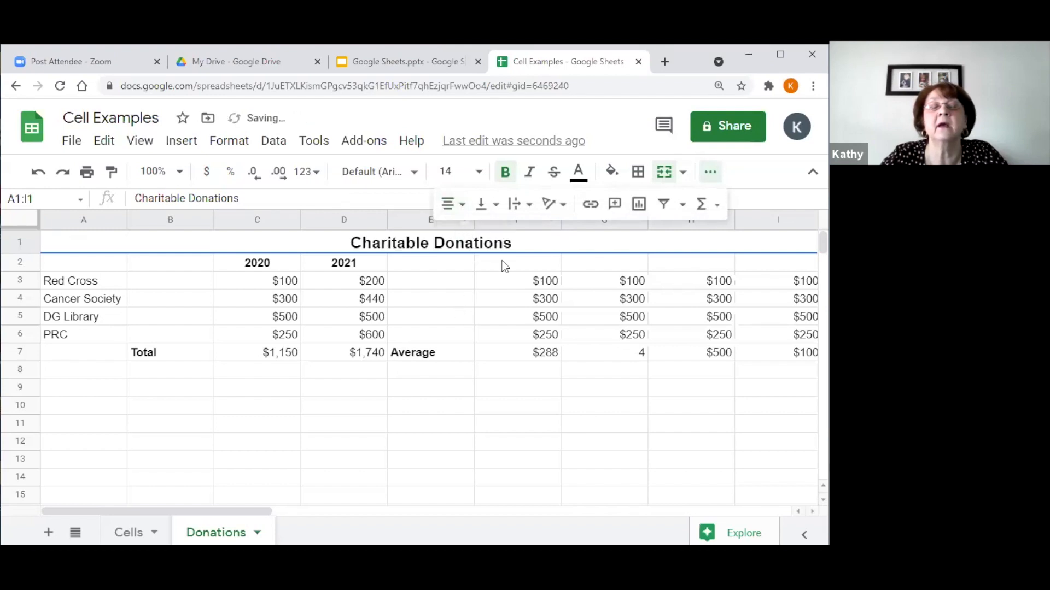
{"action": "left_click", "coordinate": [611, 171]}
{"action": "left_click", "coordinate": [706, 253]}
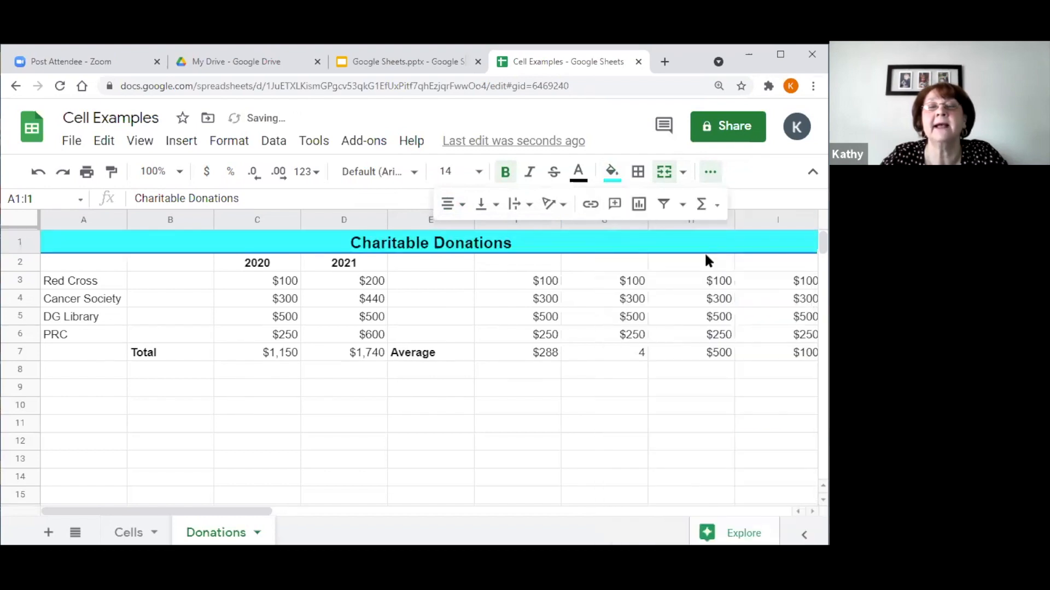
{"action": "left_click", "coordinate": [497, 476]}
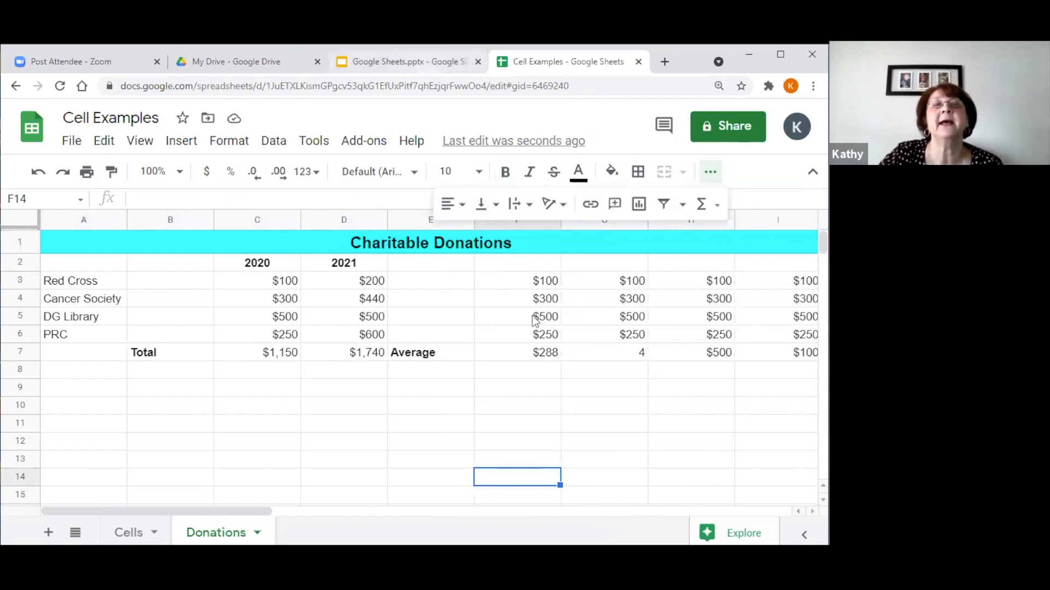
Switch to the Google Sheets.pptx presentation and advance to the slide on using files from other sources.
{"action": "left_click", "coordinate": [386, 62]}
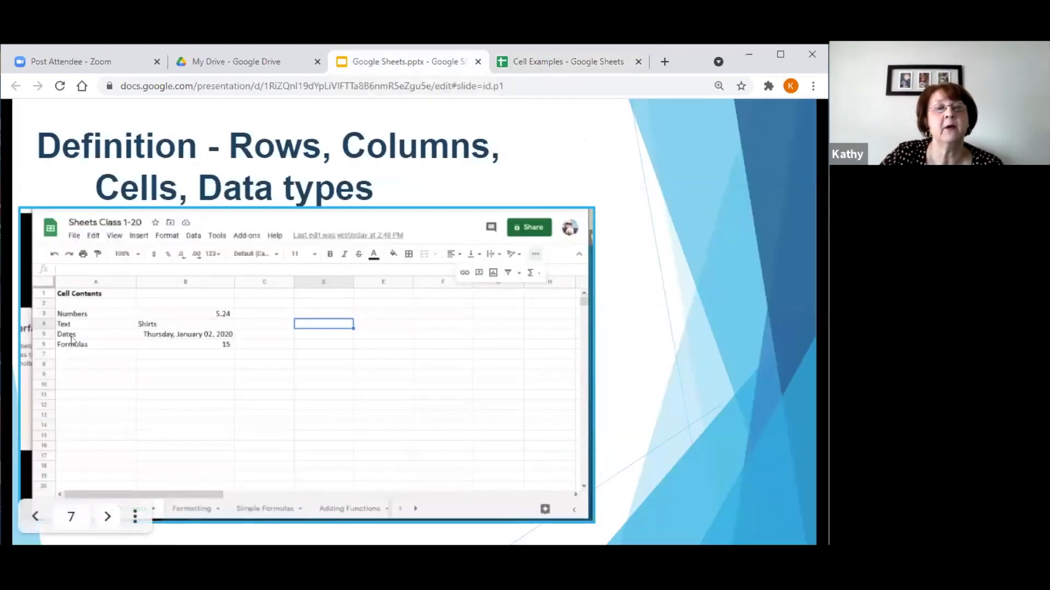
{"action": "left_click", "coordinate": [107, 517]}
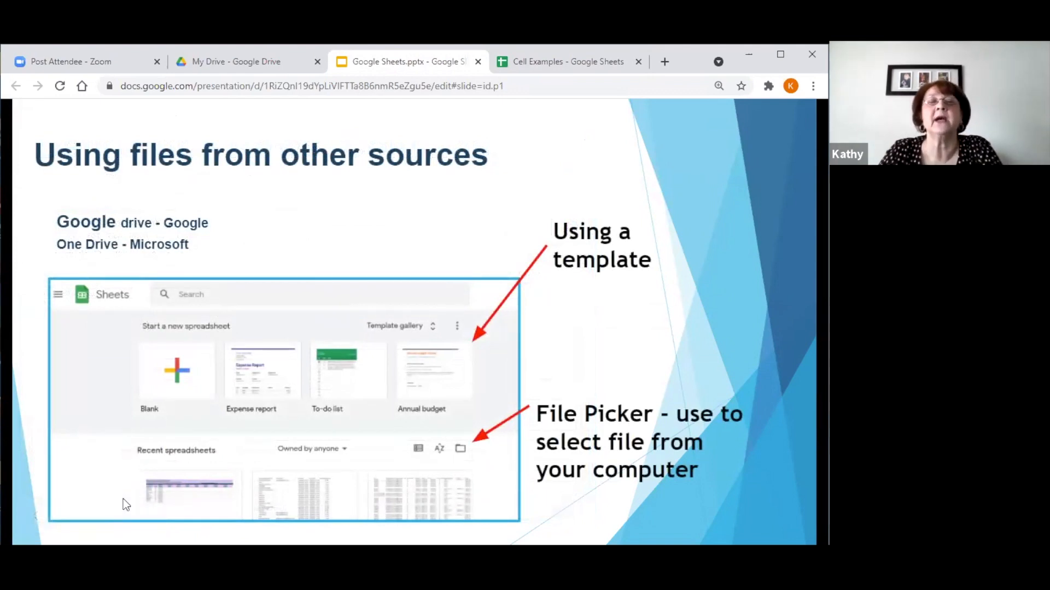
{"action": "mouse_move", "coordinate": [124, 503]}
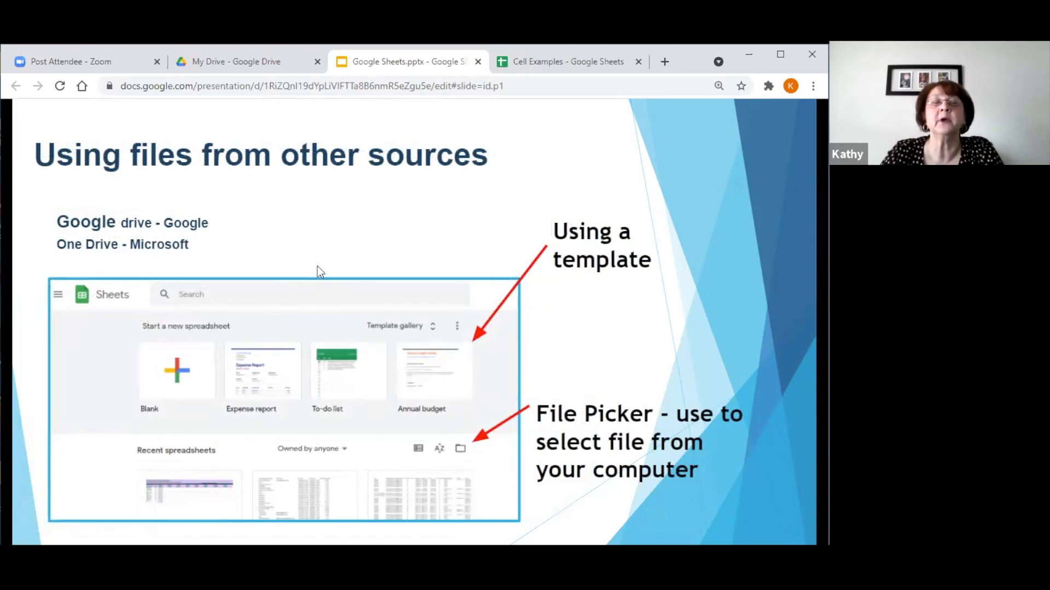
{"action": "mouse_move", "coordinate": [146, 382]}
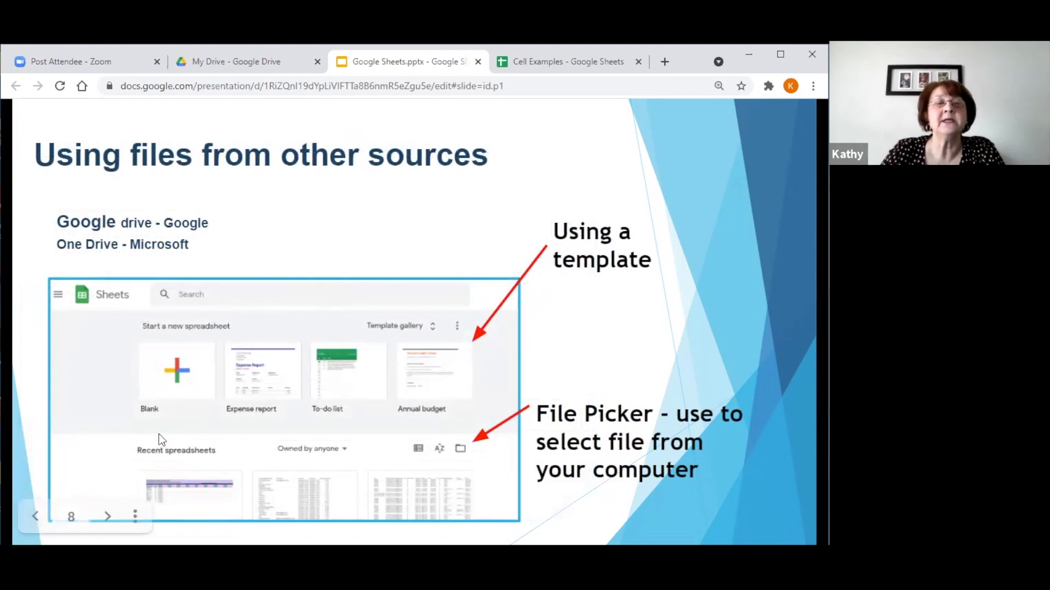
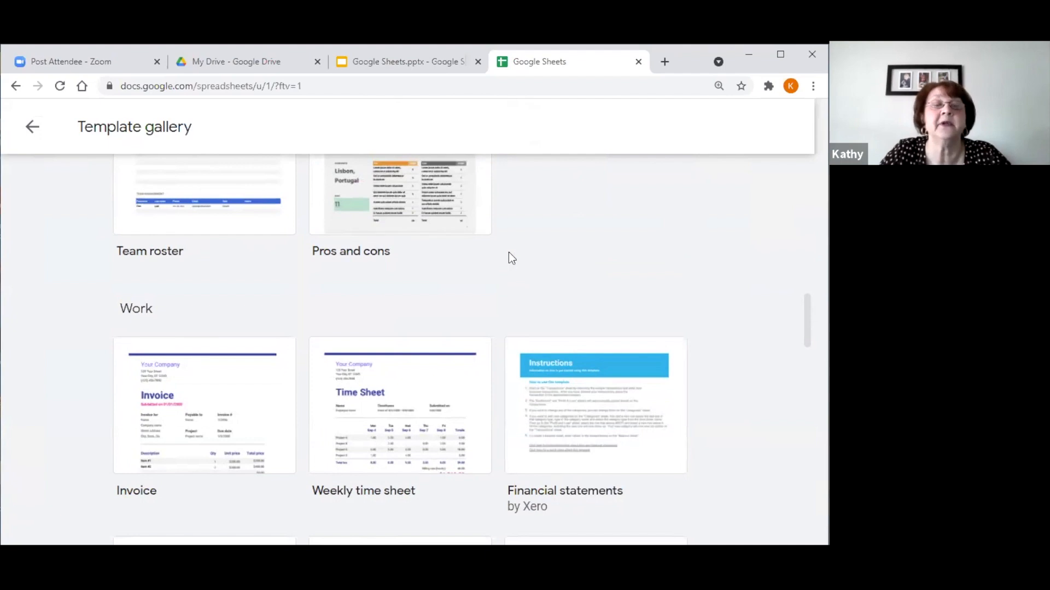
Create a spreadsheet from the Team roster template and set the year in cell G1 to 2021.
{"action": "scroll", "coordinate": [512, 258], "scroll_direction": "up", "scroll_amount": 3}
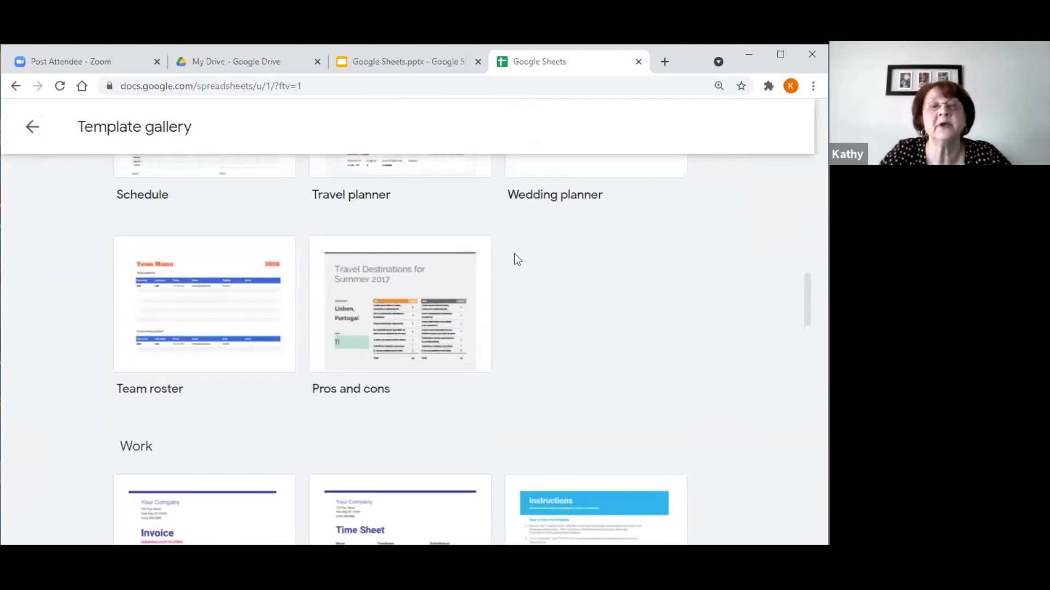
{"action": "left_click", "coordinate": [212, 312]}
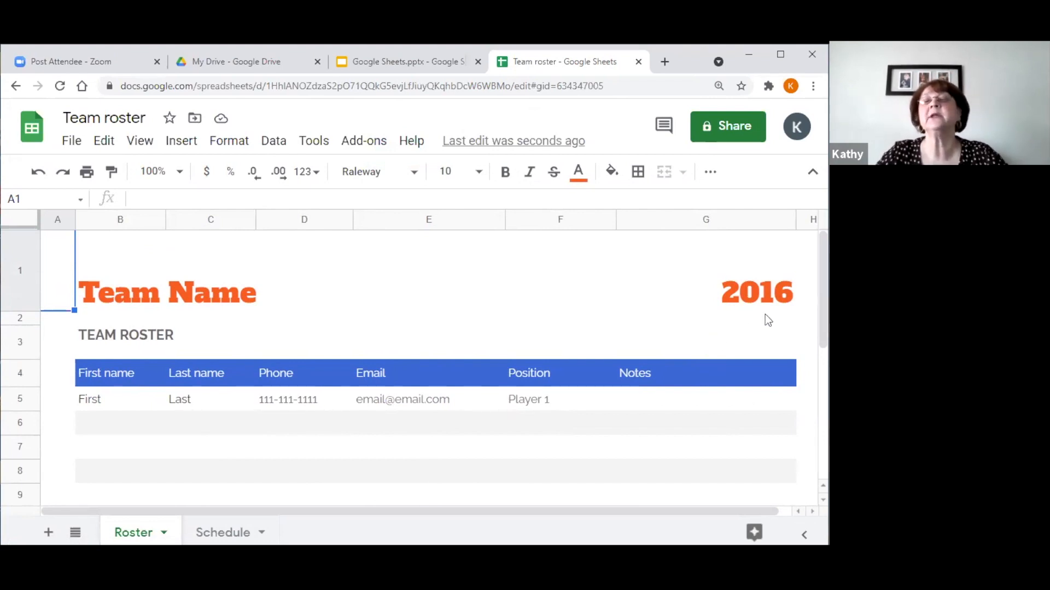
{"action": "left_click", "coordinate": [741, 285]}
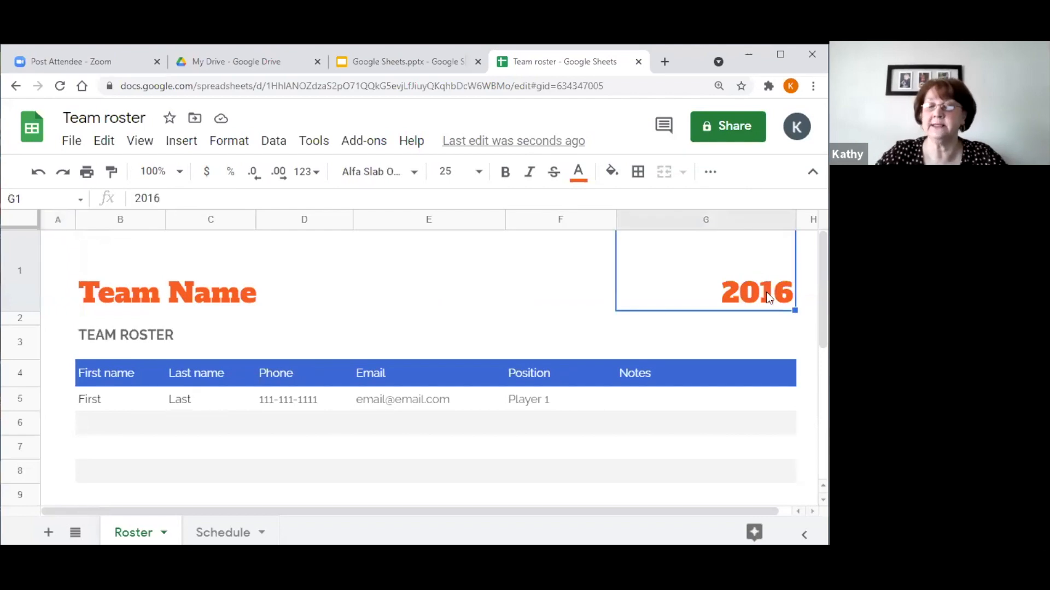
{"action": "type", "text": "2021"}
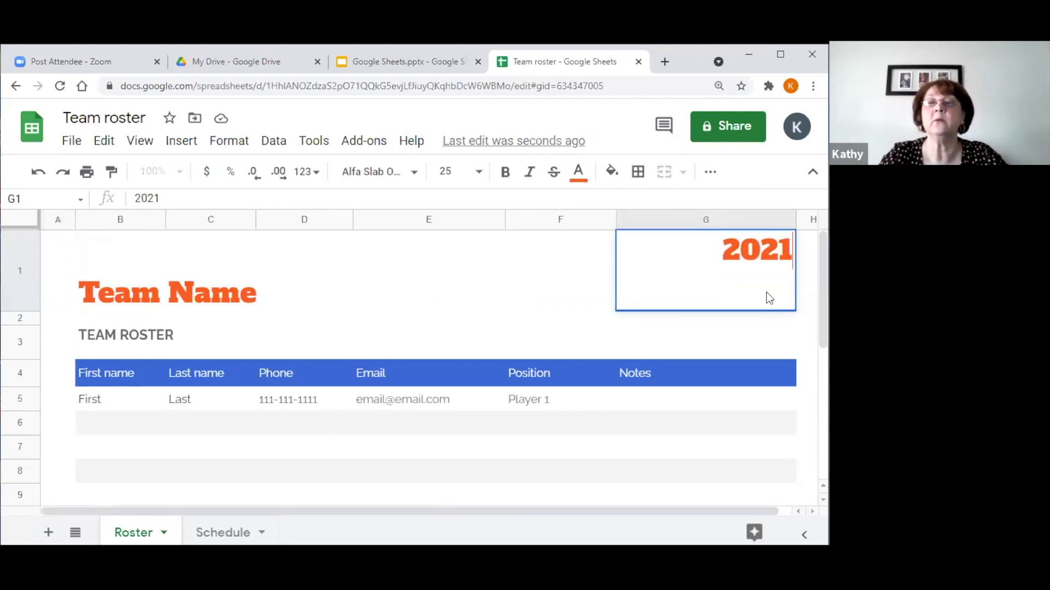
{"action": "key", "text": "Return"}
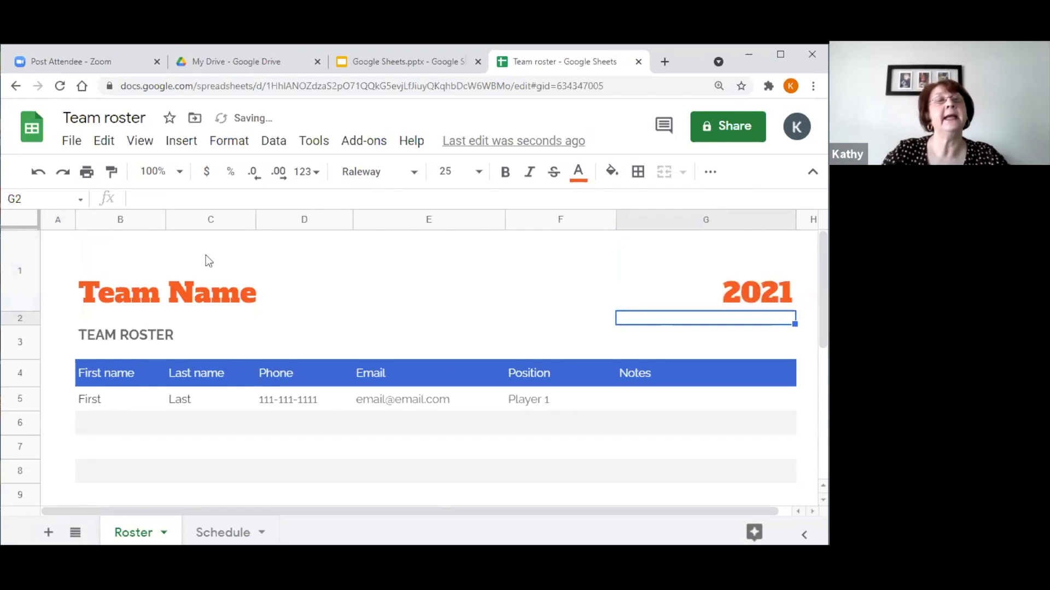
Replace the Team Name title in the merged cell B1:E1 with Dodgers.
{"action": "left_click", "coordinate": [194, 294]}
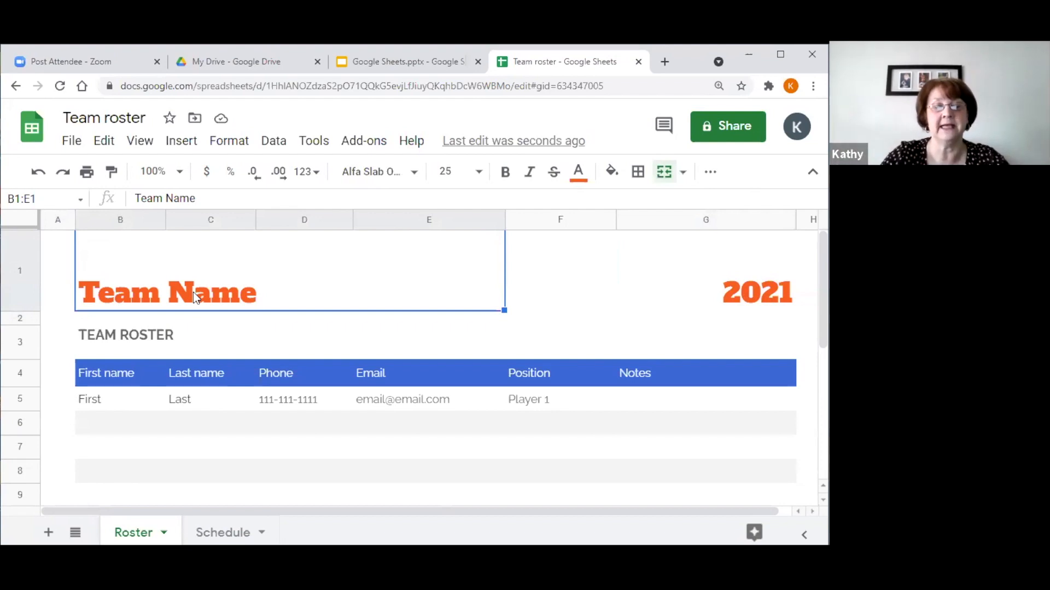
{"action": "type", "text": "Dpd"}
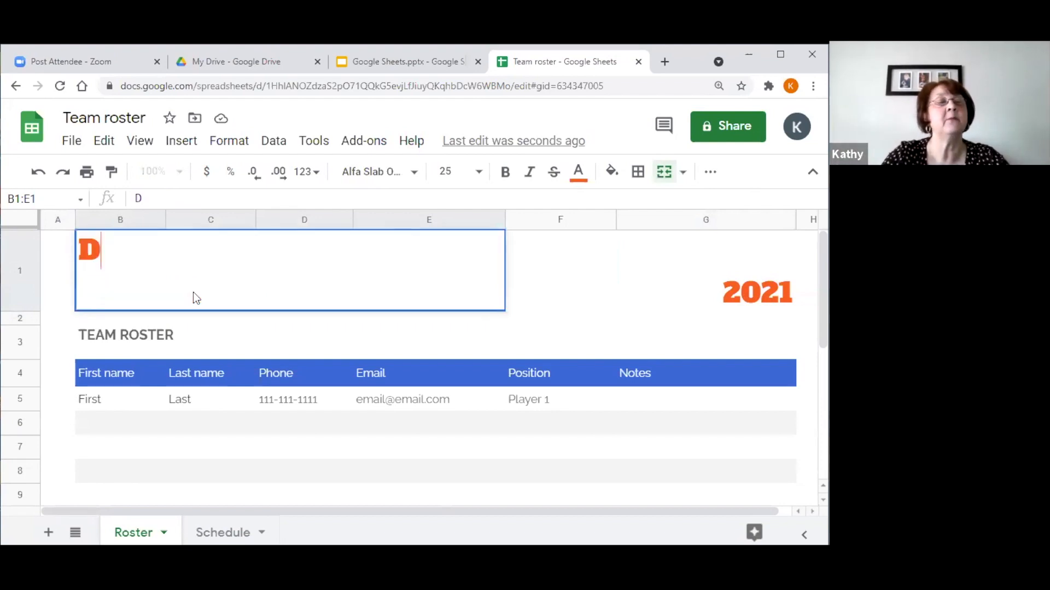
{"action": "key", "text": "BackSpace"}
{"action": "key", "text": "BackSpace"}
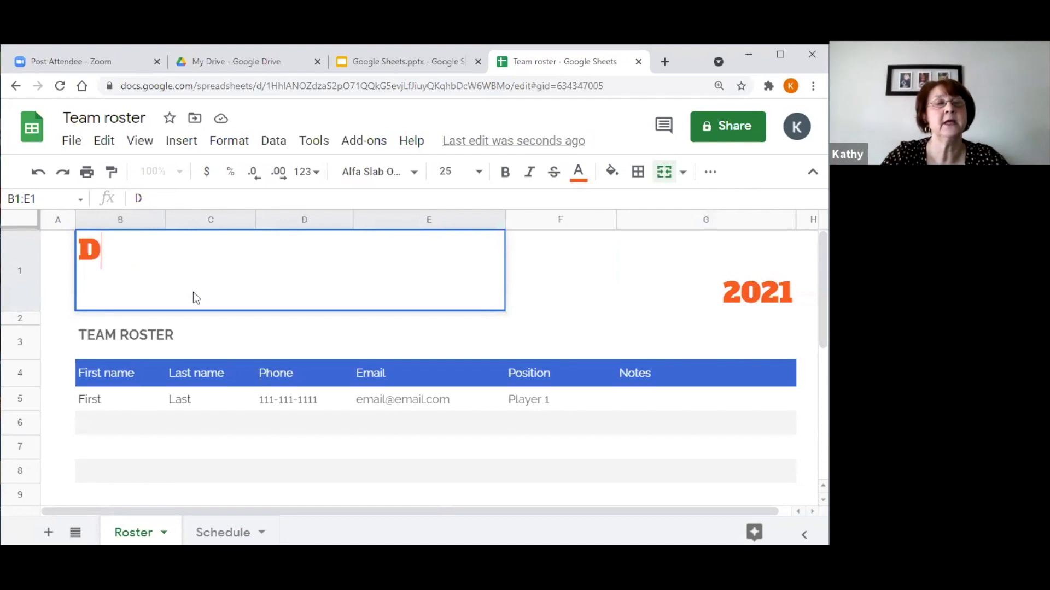
{"action": "type", "text": "odgers"}
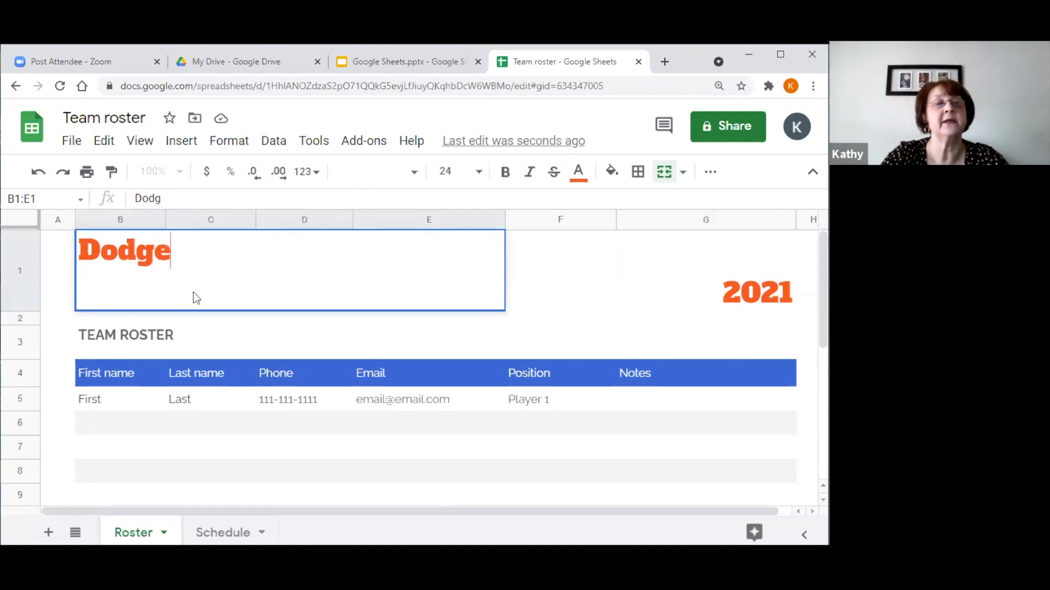
{"action": "key", "text": "Return"}
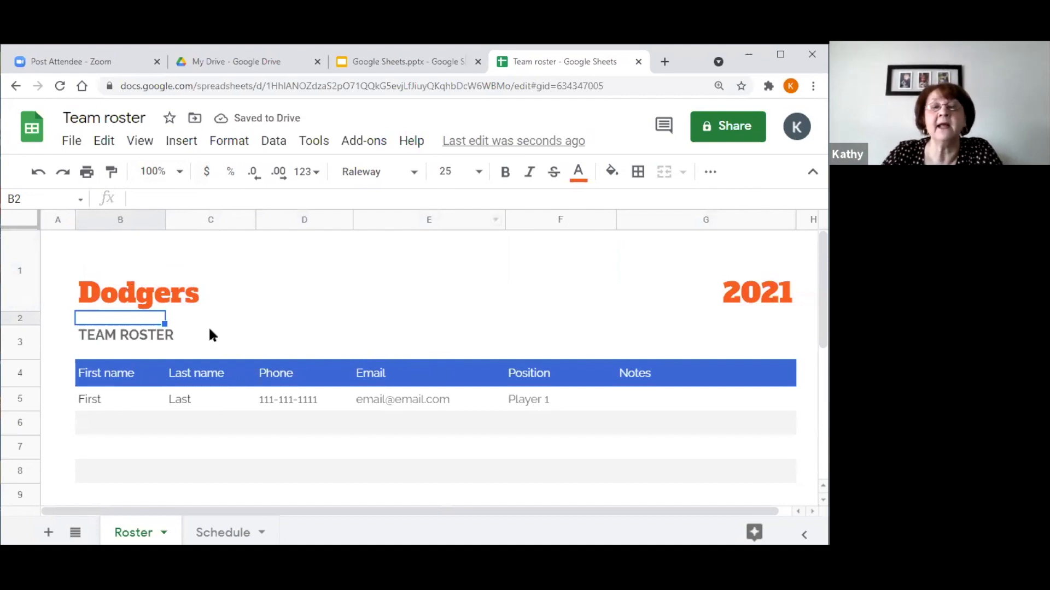
Enter the first and last names of two players in rows 5 and 6 of the roster.
{"action": "left_click", "coordinate": [100, 399]}
{"action": "type", "text": "Piper"}
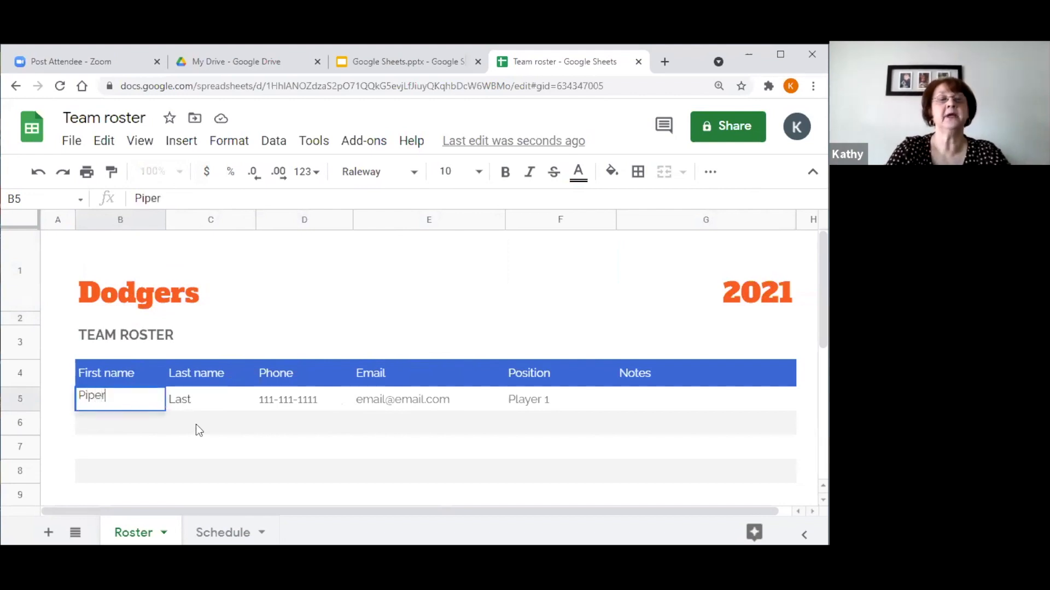
{"action": "key", "text": "Tab"}
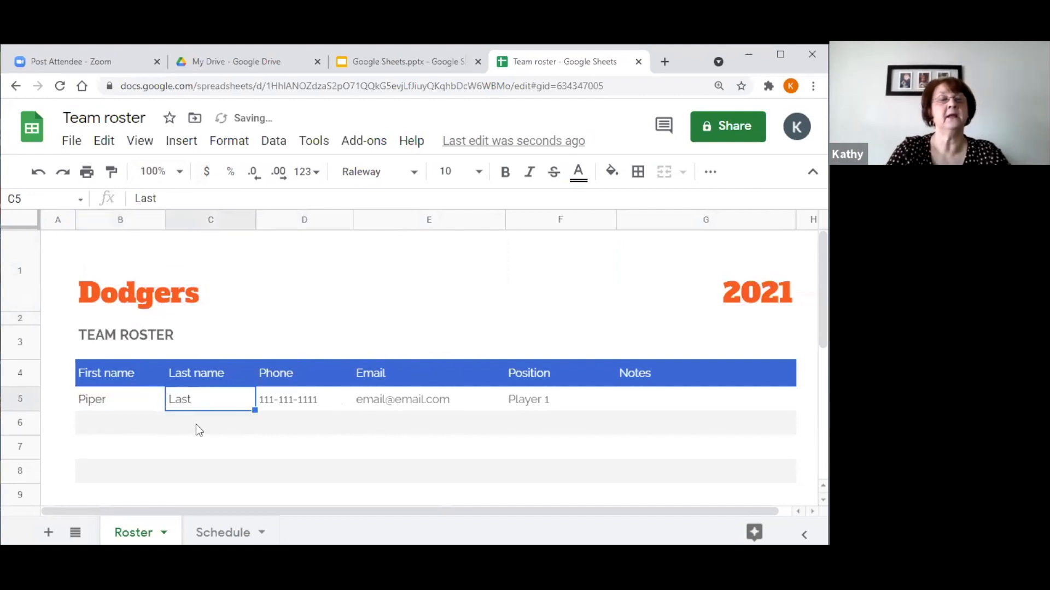
{"action": "type", "text": "Smith"}
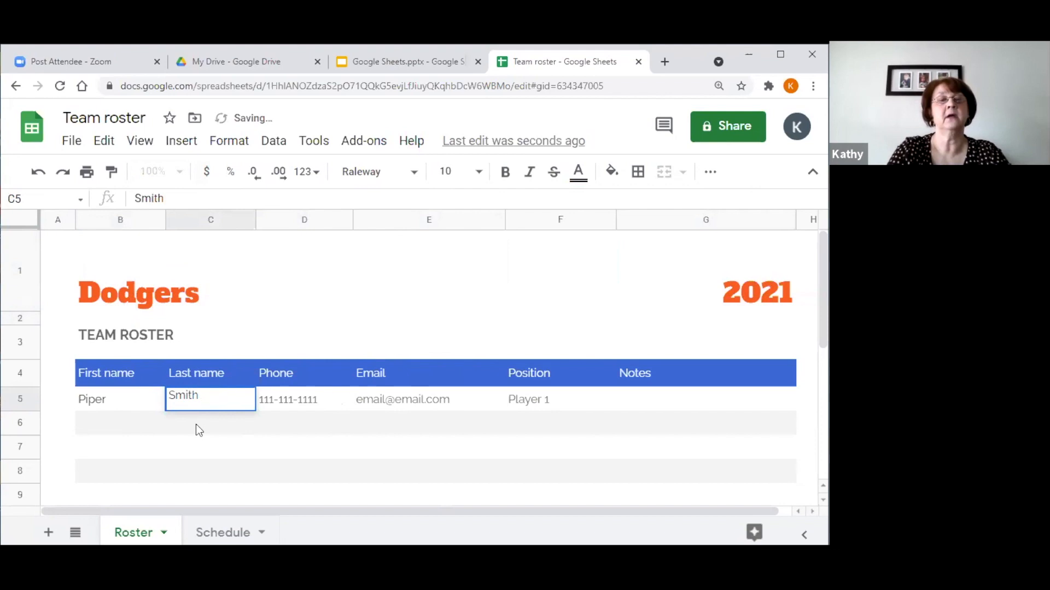
{"action": "key", "text": "Return"}
{"action": "type", "text": "Mary"}
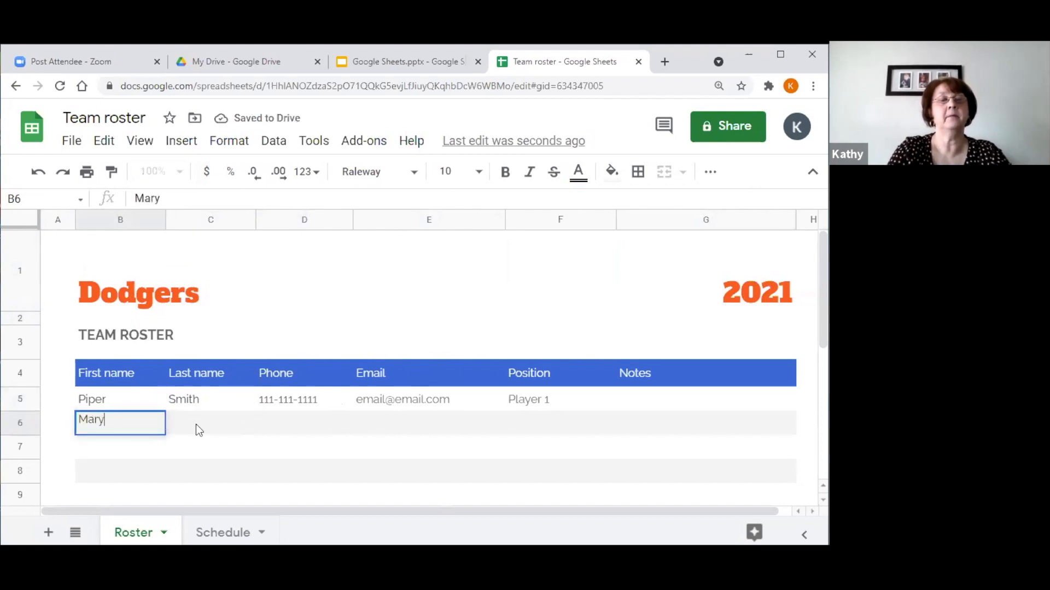
{"action": "key", "text": "Tab"}
{"action": "type", "text": "Jones"}
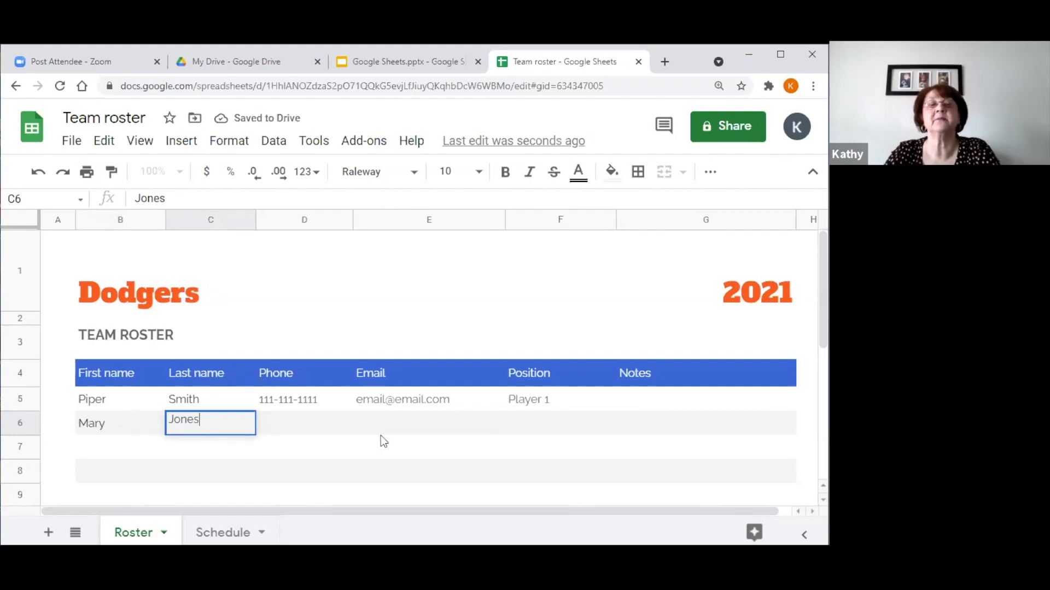
{"action": "key", "text": "Tab"}
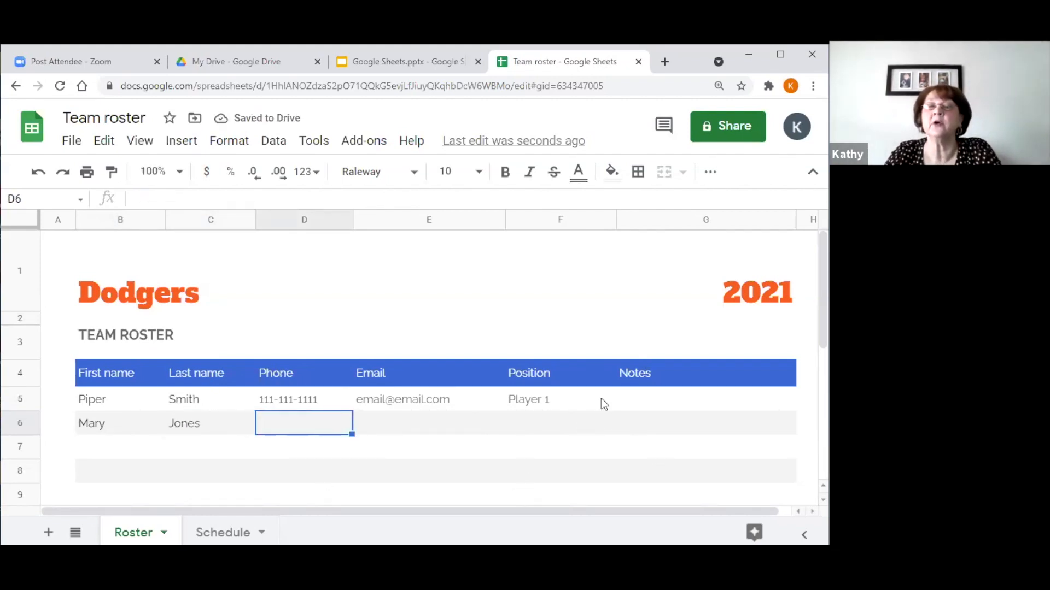
Replace the Notes column header in cell G4 with position.
{"action": "left_click", "coordinate": [726, 373]}
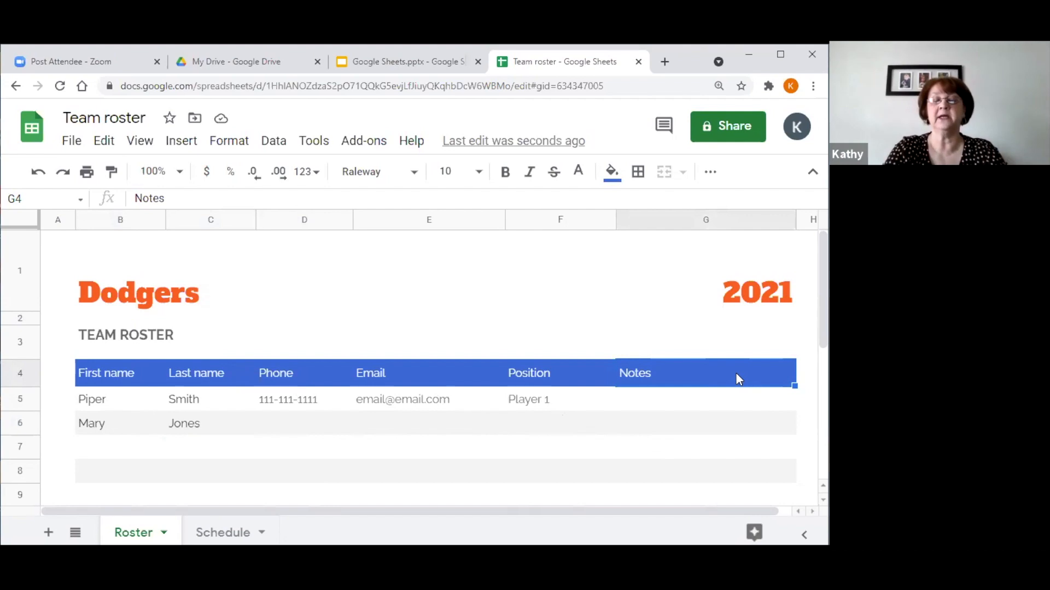
{"action": "type", "text": "p"}
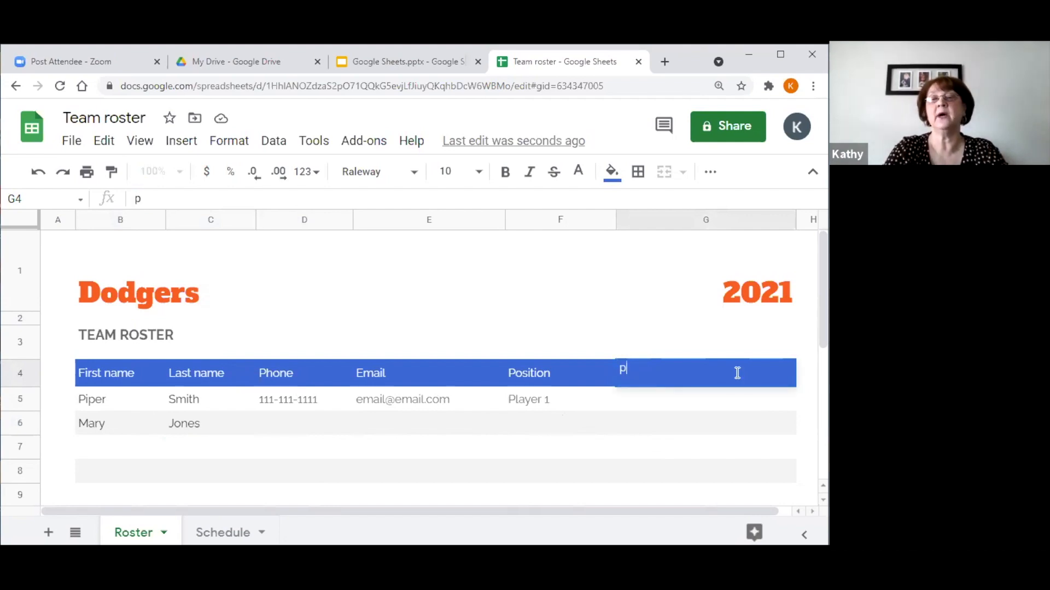
{"action": "type", "text": "l"}
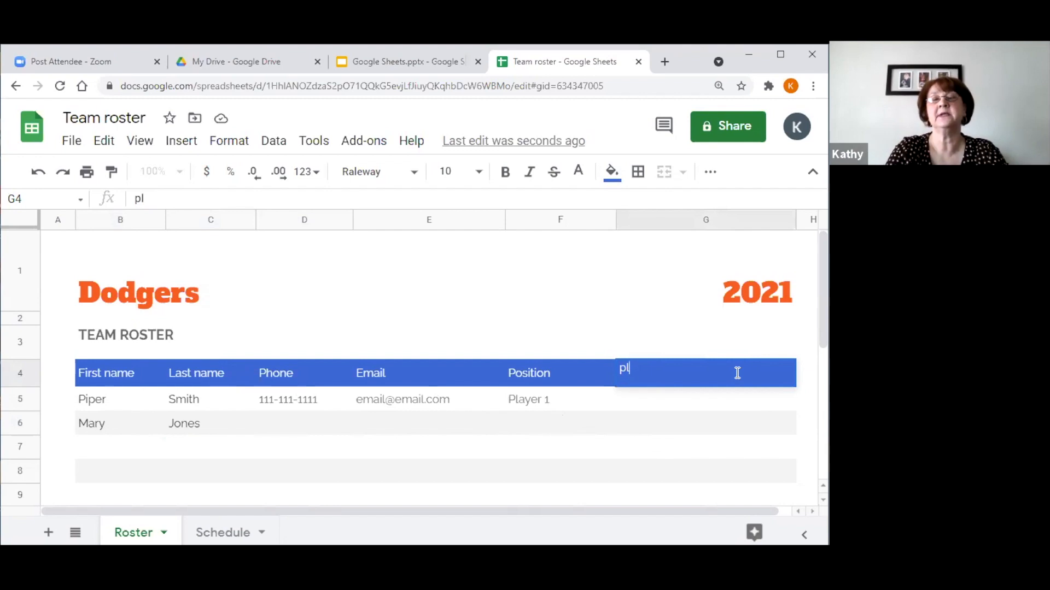
{"action": "key", "text": "BackSpace"}
{"action": "type", "text": "o"}
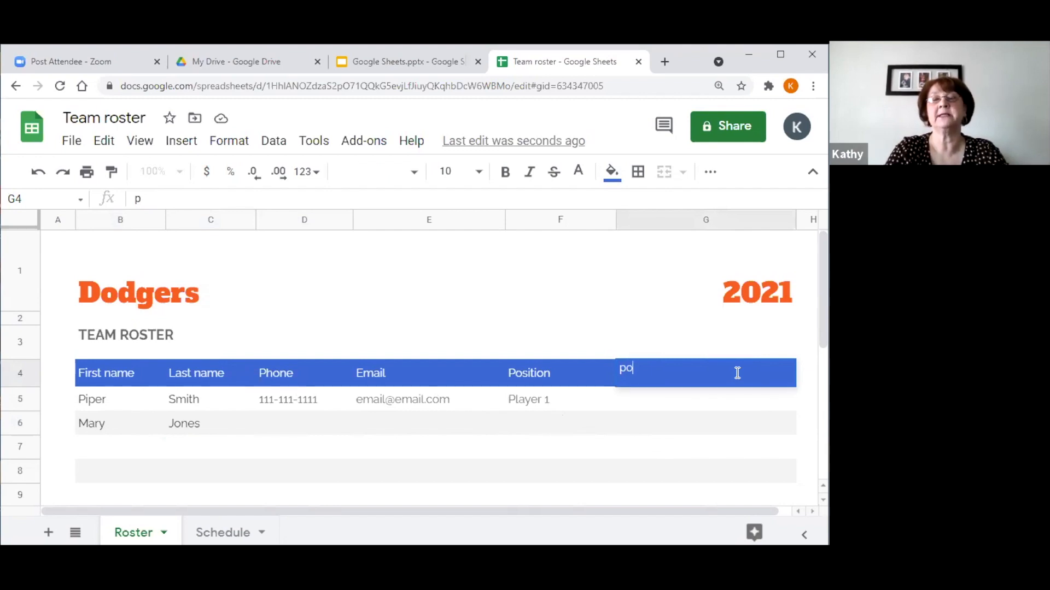
{"action": "type", "text": "sition"}
{"action": "key", "text": "Return"}
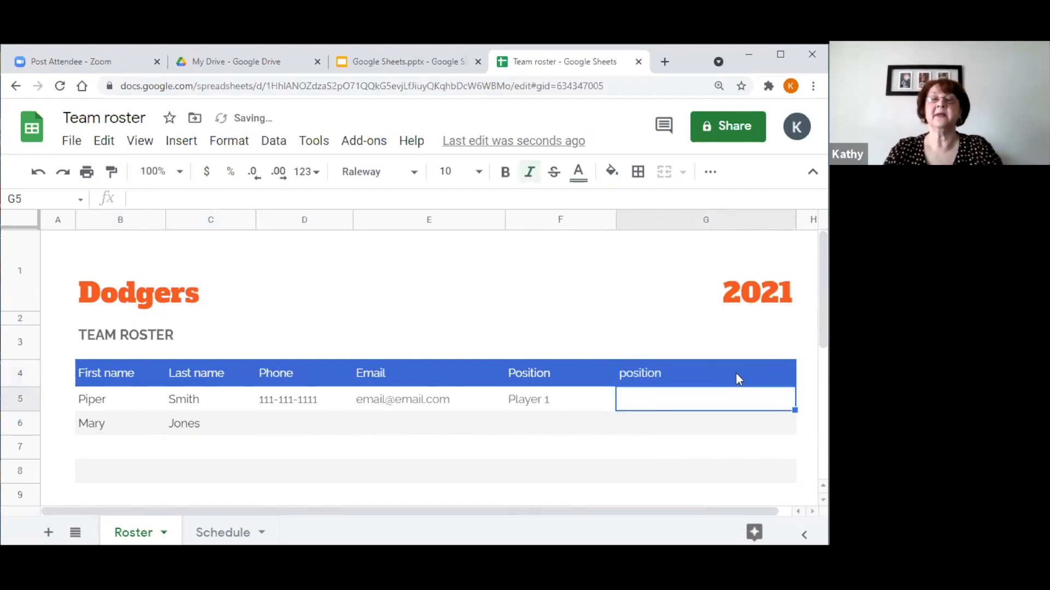
Set the column header in cell G4 to Town.
{"action": "left_click", "coordinate": [644, 374]}
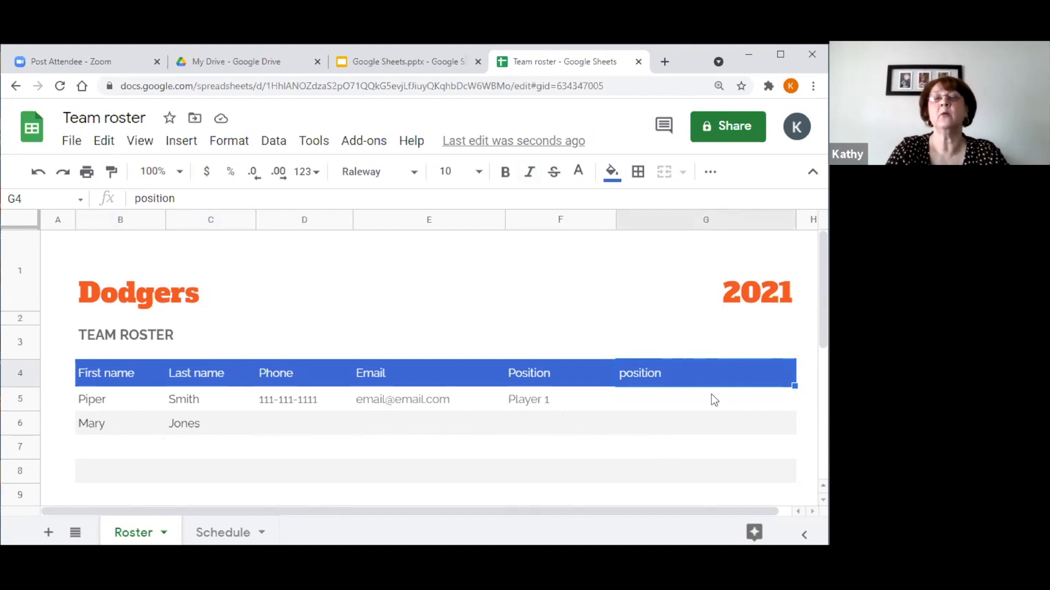
{"action": "type", "text": "Town"}
{"action": "key", "text": "Return"}
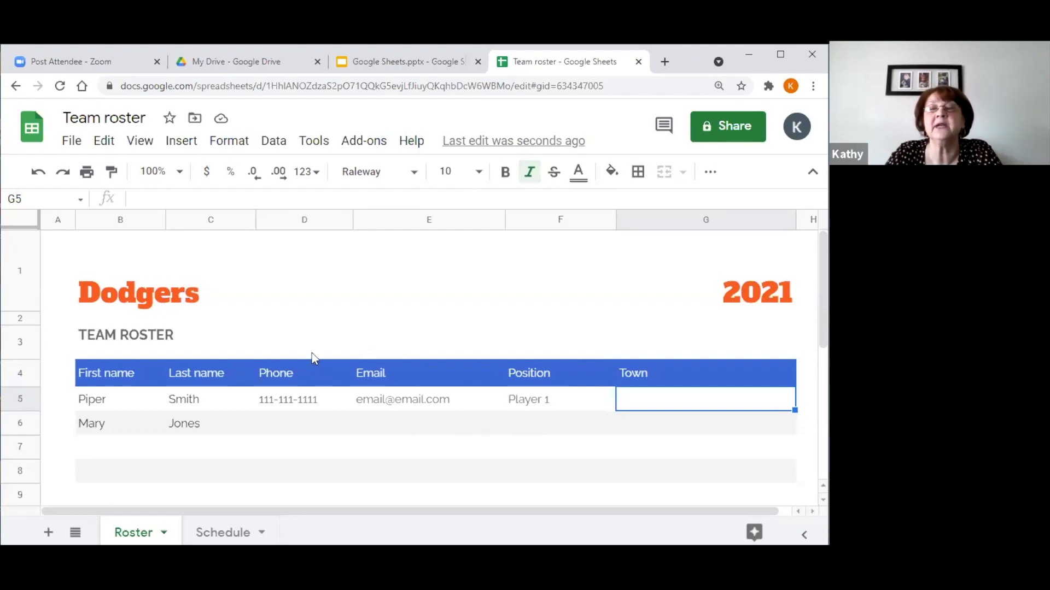
Rename the spreadsheet to KG Team roster and return to the Sheets home page.
{"action": "left_click", "coordinate": [77, 117]}
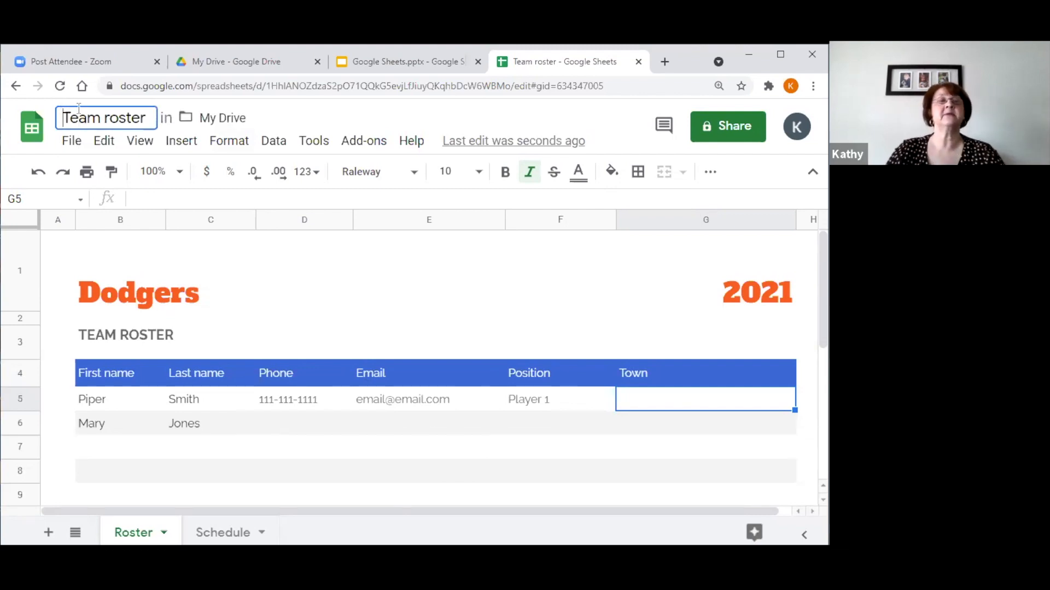
{"action": "type", "text": "KG"}
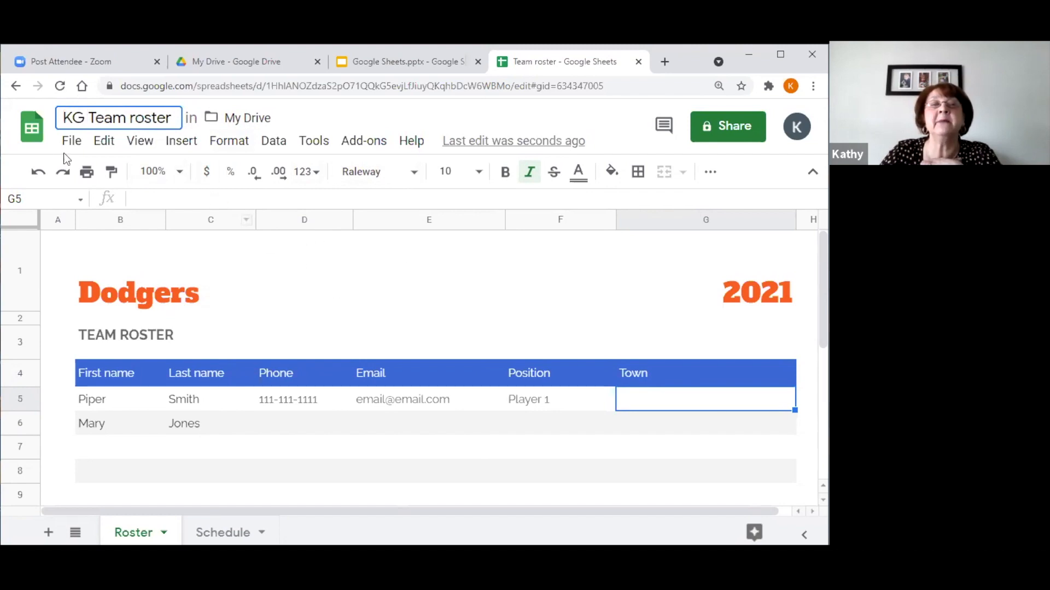
{"action": "left_click", "coordinate": [33, 136]}
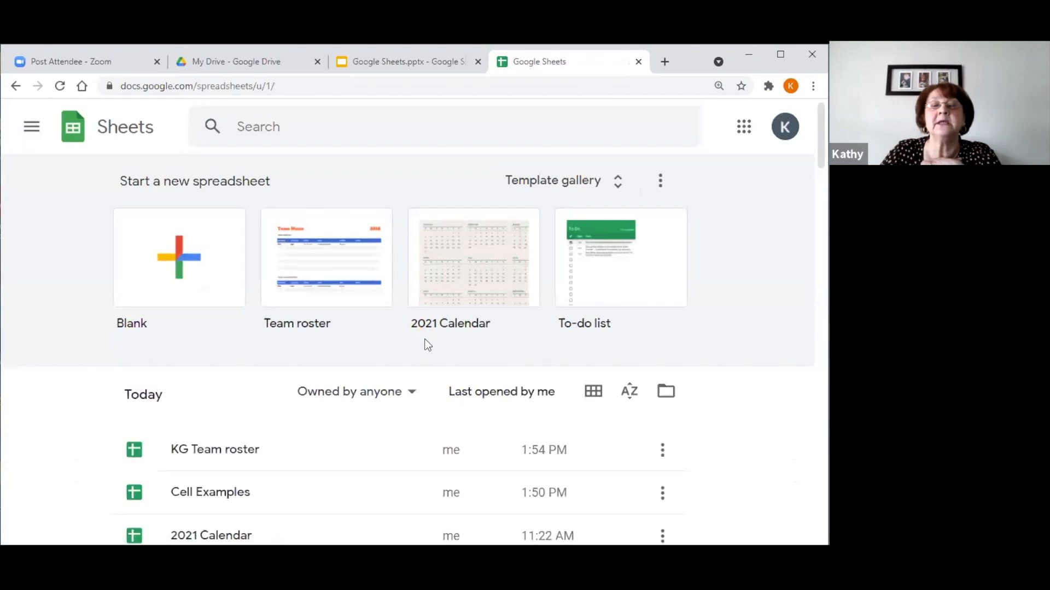
{"action": "scroll", "coordinate": [422, 345], "scroll_direction": "down", "scroll_amount": 2}
{"action": "scroll", "coordinate": [410, 347], "scroll_direction": "up", "scroll_amount": 2}
{"action": "left_click", "coordinate": [320, 466]}
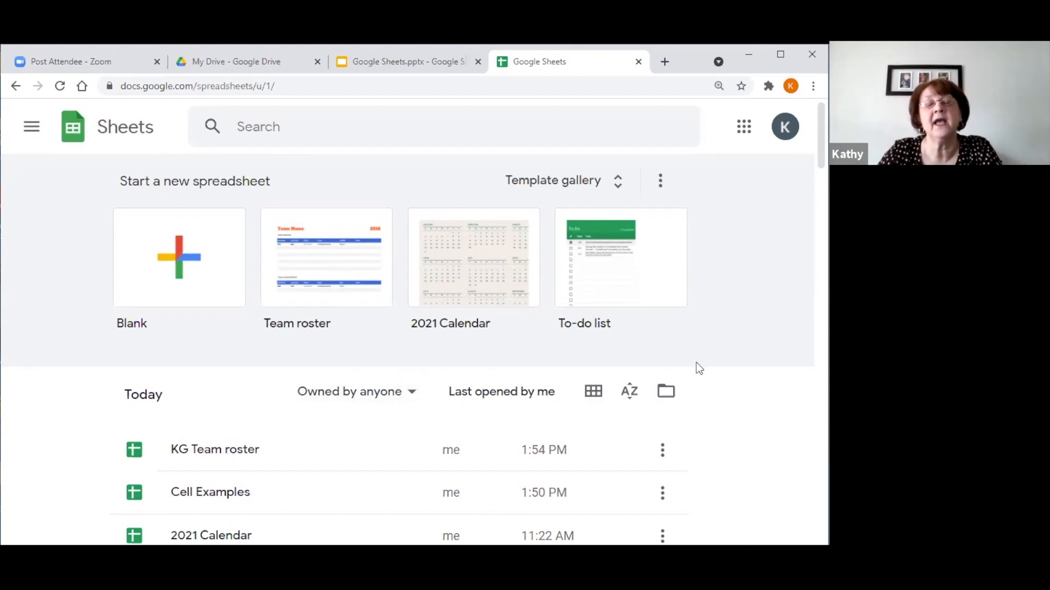
Upload the Excel Budget example file from the device's OneDrive folder and open it as a spreadsheet.
{"action": "left_click", "coordinate": [667, 392]}
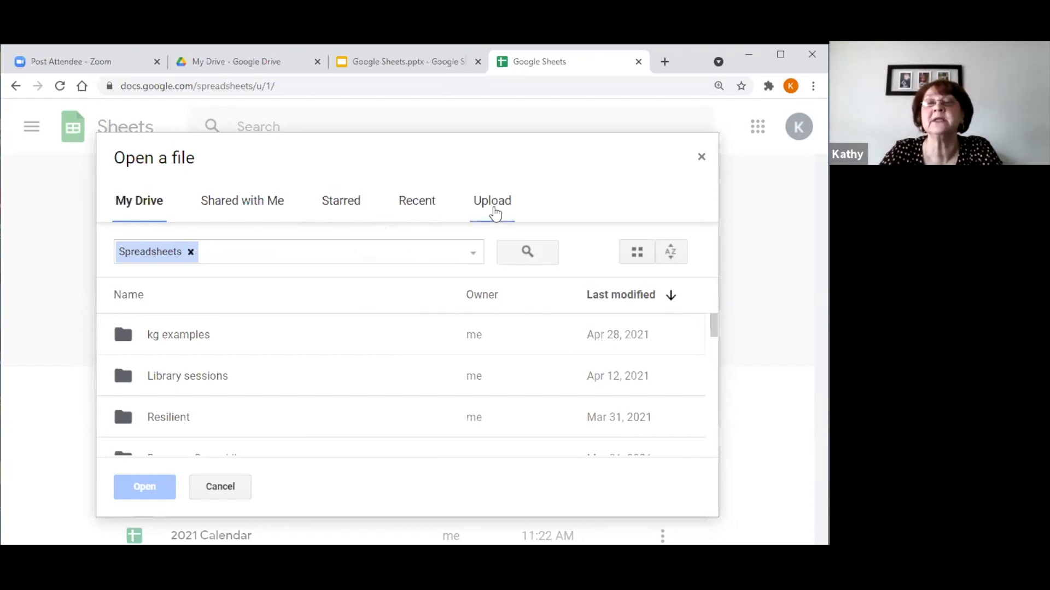
{"action": "left_click", "coordinate": [495, 210]}
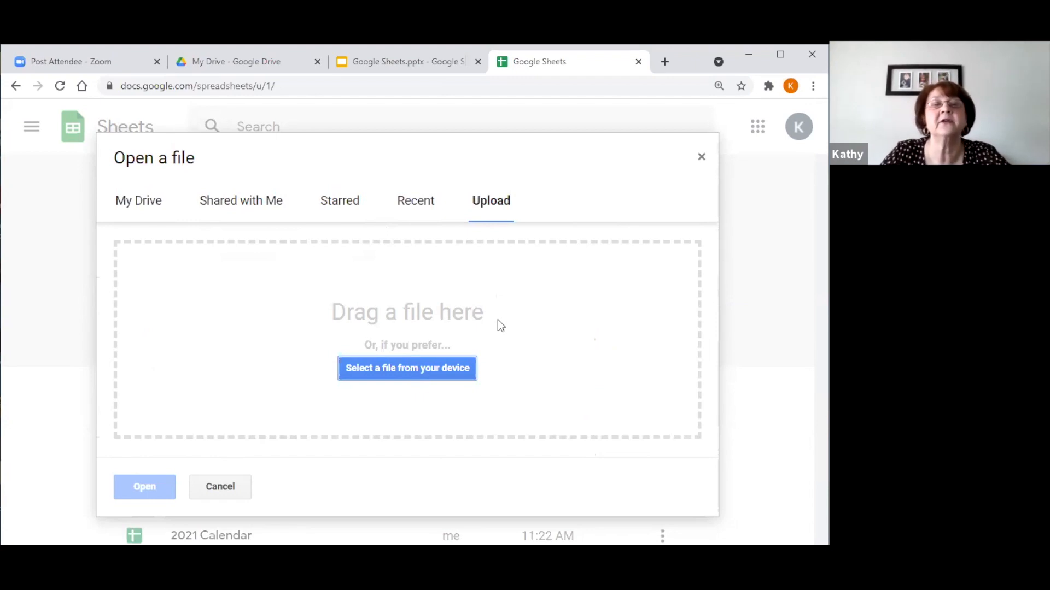
{"action": "left_click", "coordinate": [411, 369]}
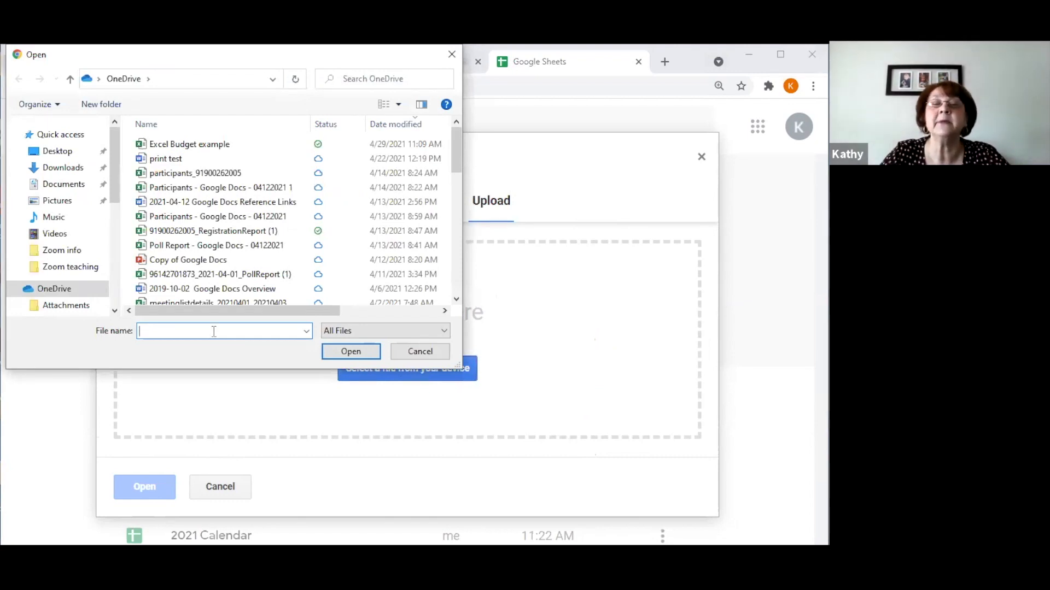
{"action": "left_click_drag", "start_coordinate": [109, 150], "coordinate": [127, 135]}
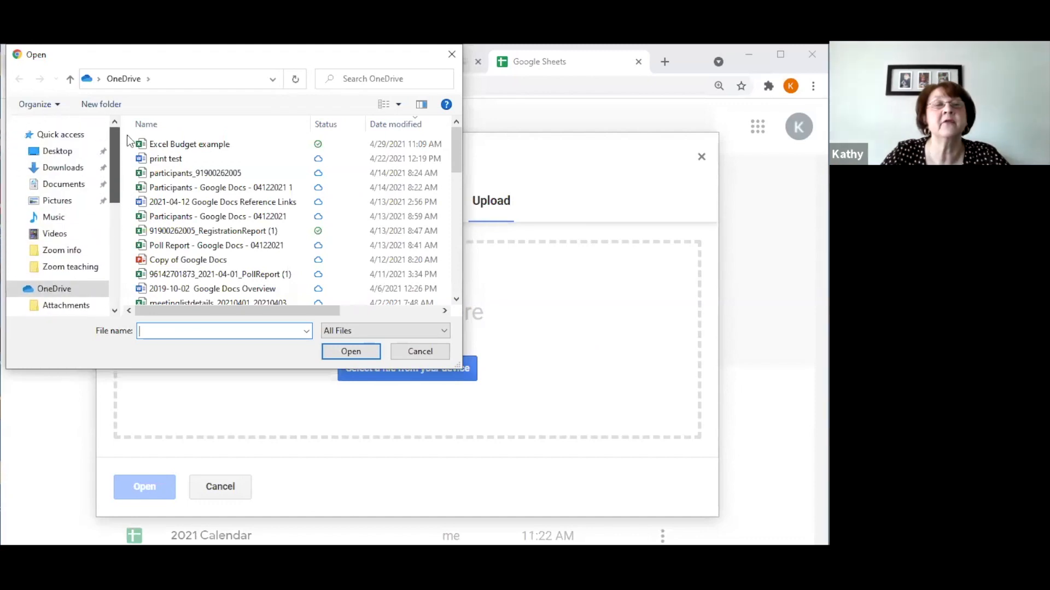
{"action": "left_click", "coordinate": [73, 168]}
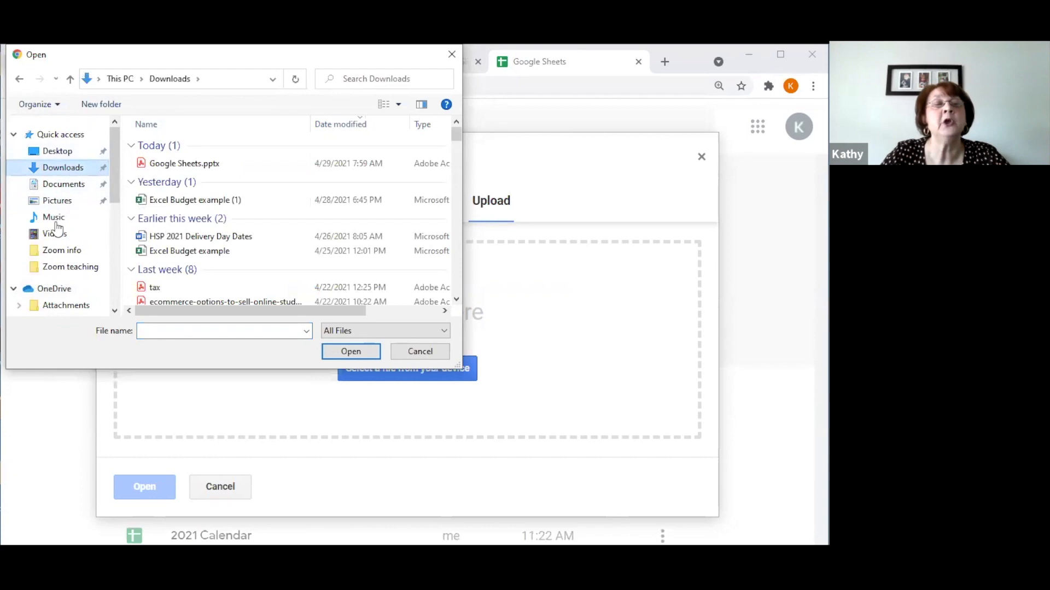
{"action": "mouse_move", "coordinate": [117, 155]}
{"action": "left_mouse_down"}
{"action": "mouse_move", "coordinate": [121, 228]}
{"action": "mouse_move", "coordinate": [110, 276]}
{"action": "mouse_move", "coordinate": [117, 150]}
{"action": "left_mouse_up"}
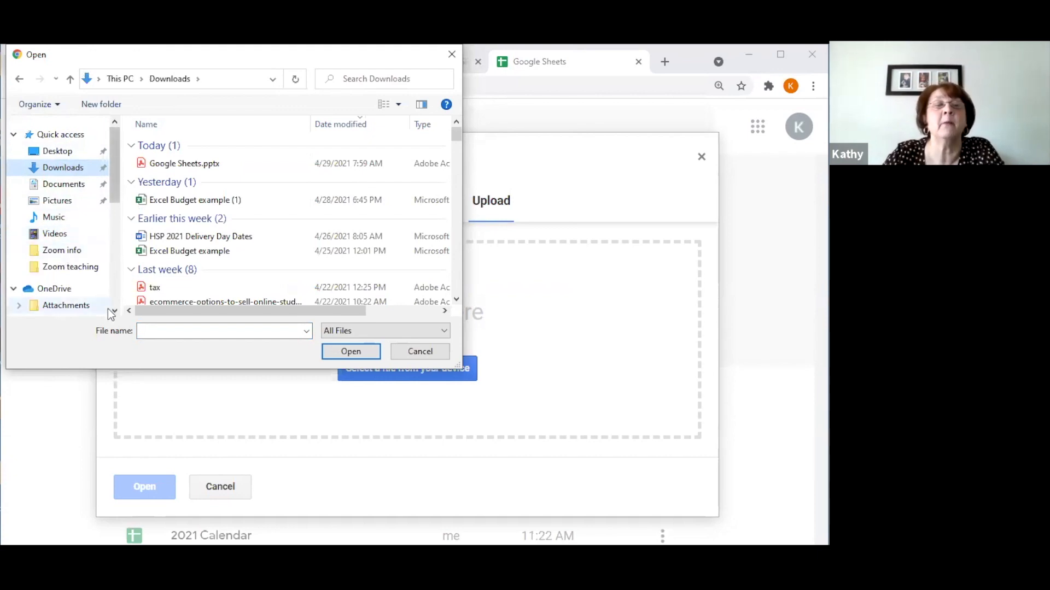
{"action": "left_click", "coordinate": [55, 289]}
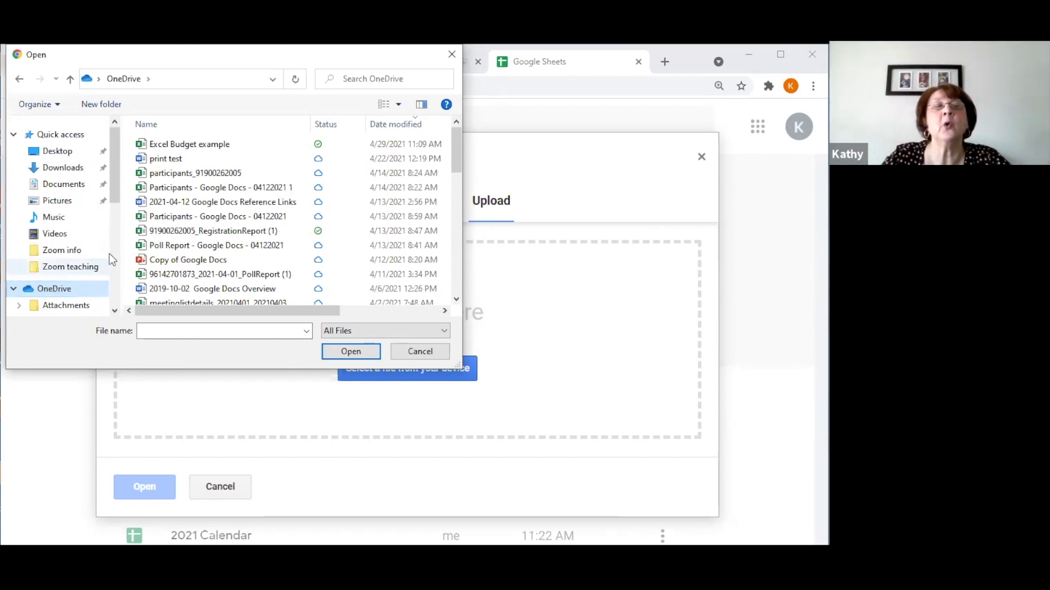
{"action": "left_click", "coordinate": [198, 146]}
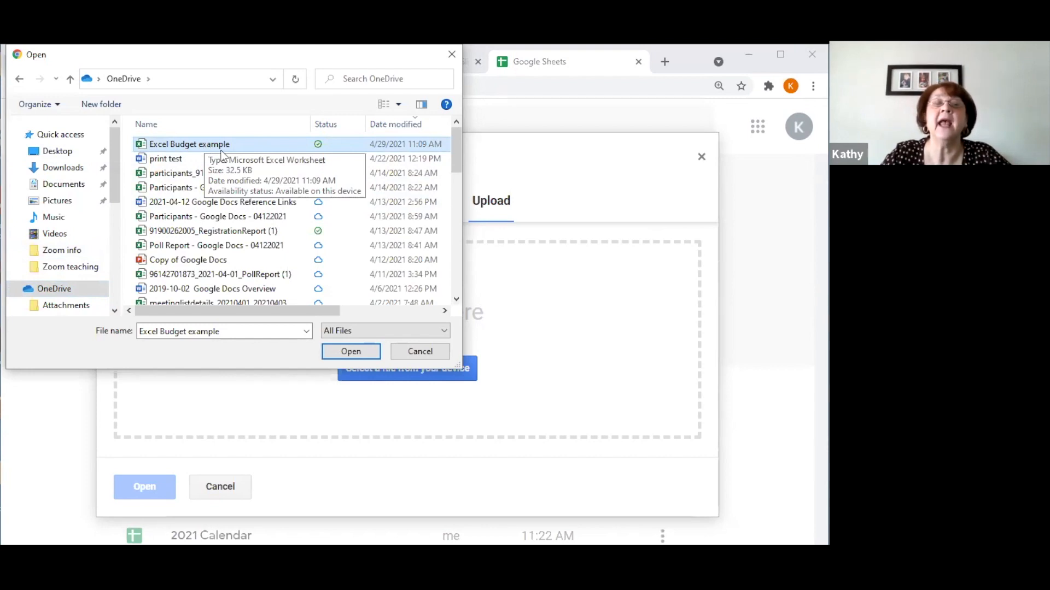
{"action": "left_click", "coordinate": [356, 353]}
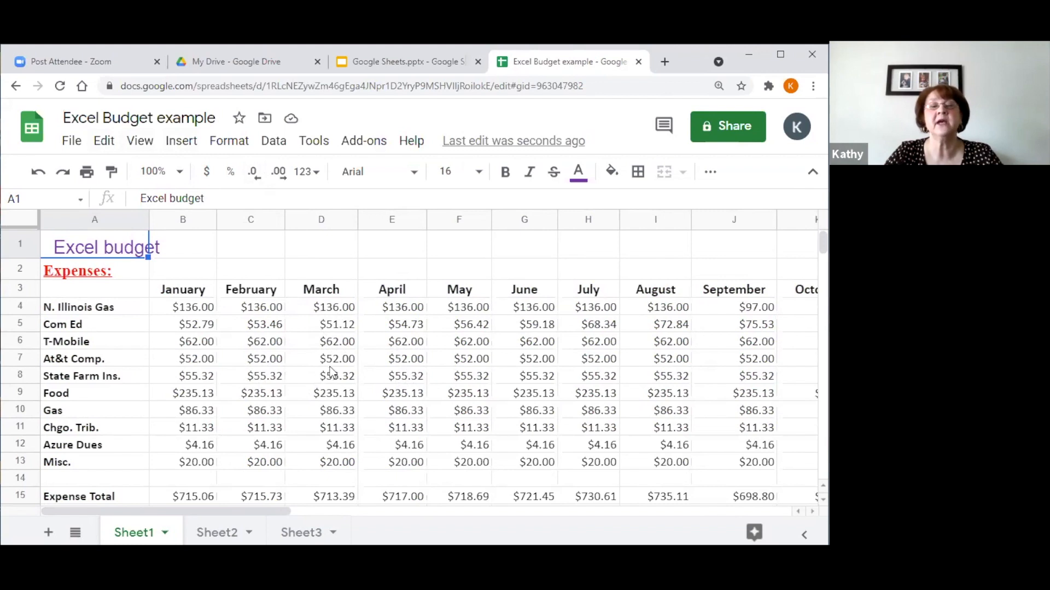
Look through the expense and income sections of the uploaded budget and select the May Food amount in F9.
{"action": "scroll", "coordinate": [328, 372], "scroll_direction": "down", "scroll_amount": 3}
{"action": "scroll", "coordinate": [339, 361], "scroll_direction": "down", "scroll_amount": 6}
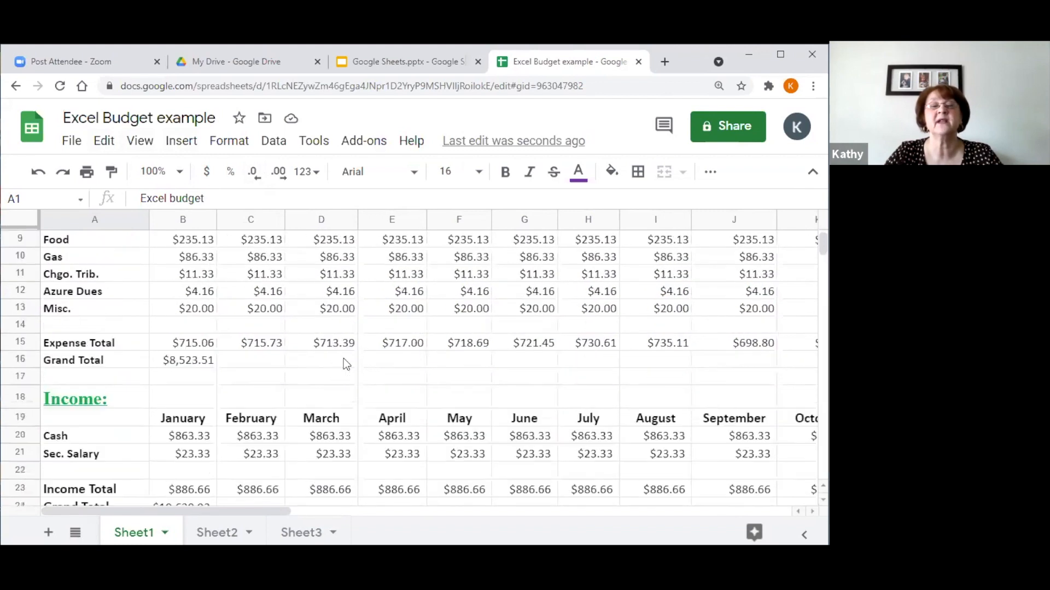
{"action": "scroll", "coordinate": [354, 350], "scroll_direction": "up", "scroll_amount": 8}
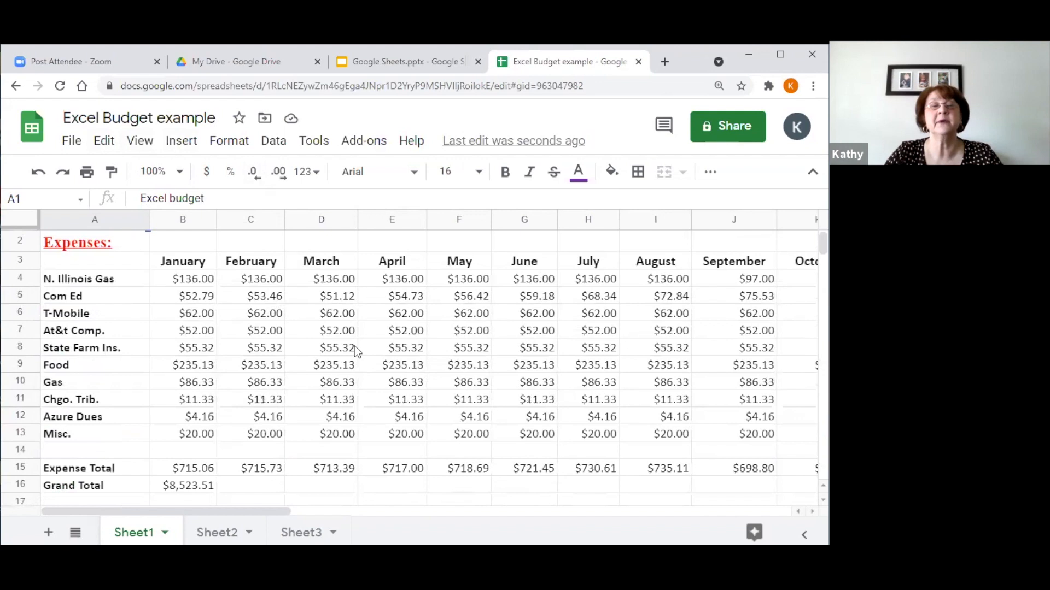
{"action": "scroll", "coordinate": [354, 346], "scroll_direction": "up", "scroll_amount": 1}
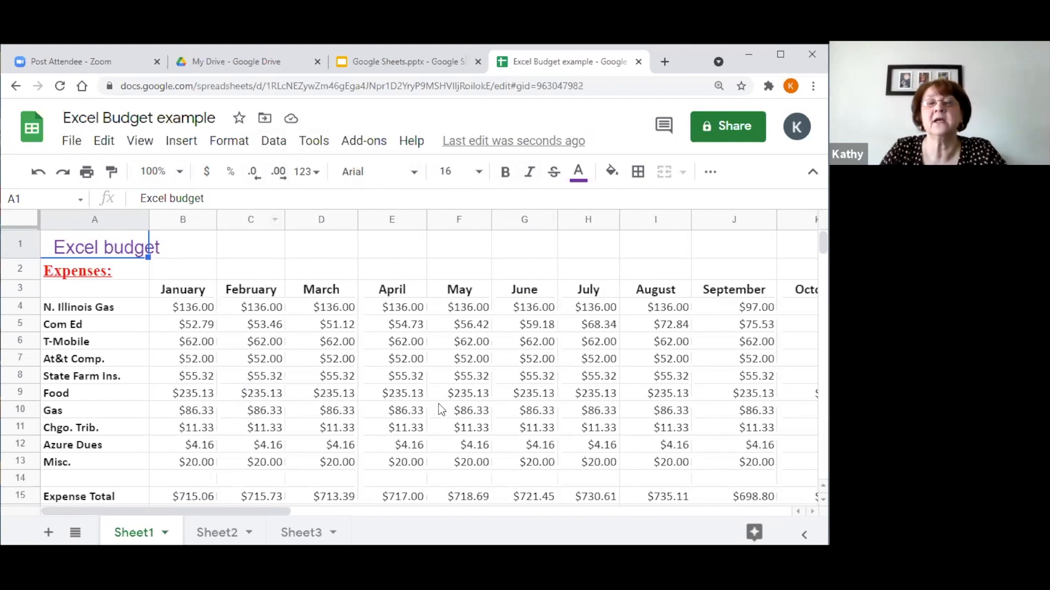
{"action": "left_click", "coordinate": [481, 396]}
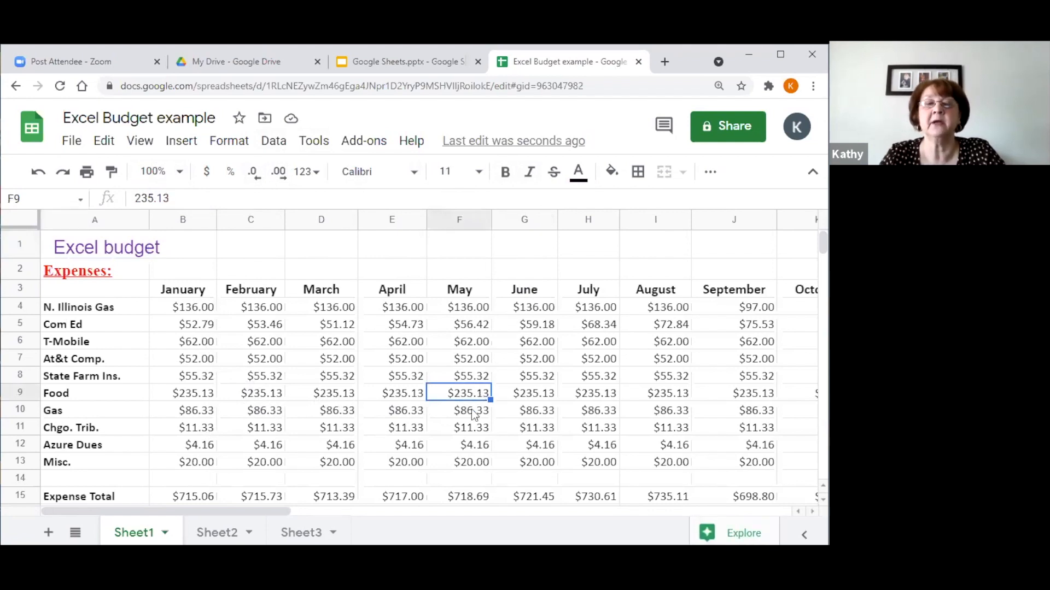
Set the May Food amount in F9 to 400, then reopen the Excel Budget example file from the Sheets home page.
{"action": "type", "text": "400"}
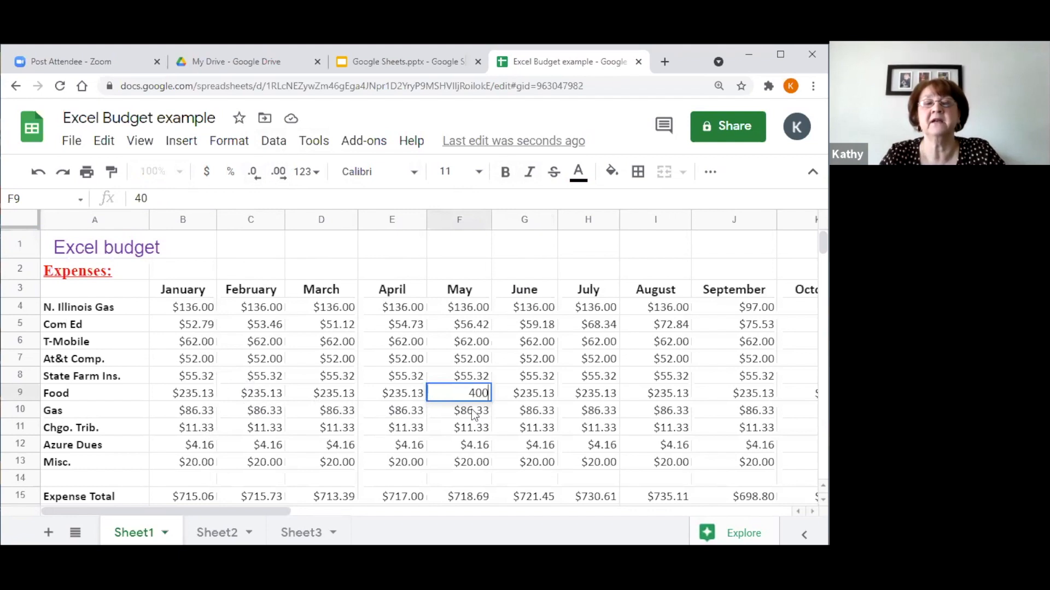
{"action": "key", "text": "Return"}
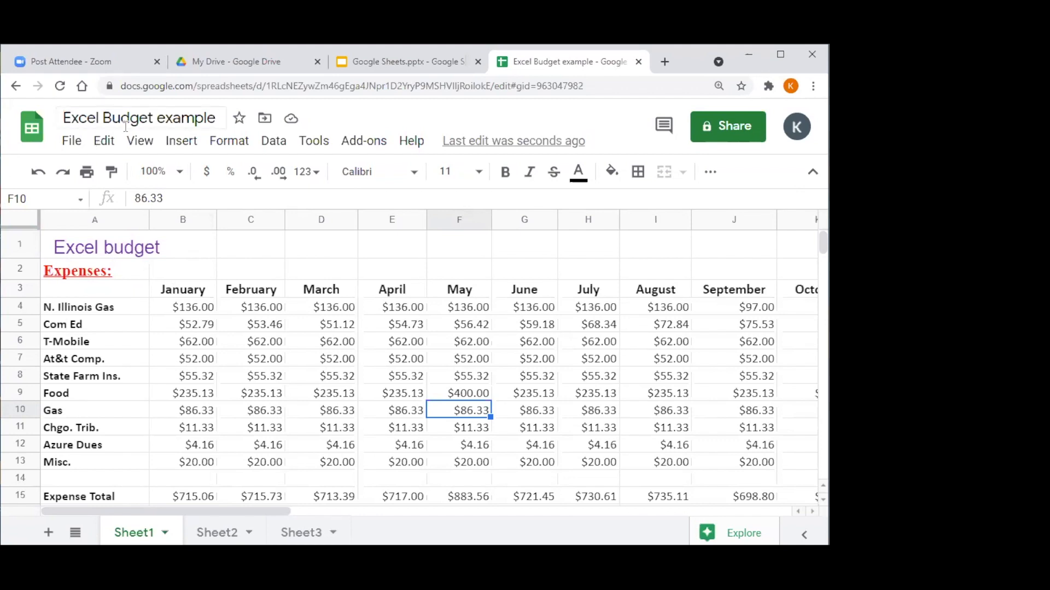
{"action": "left_click", "coordinate": [45, 132]}
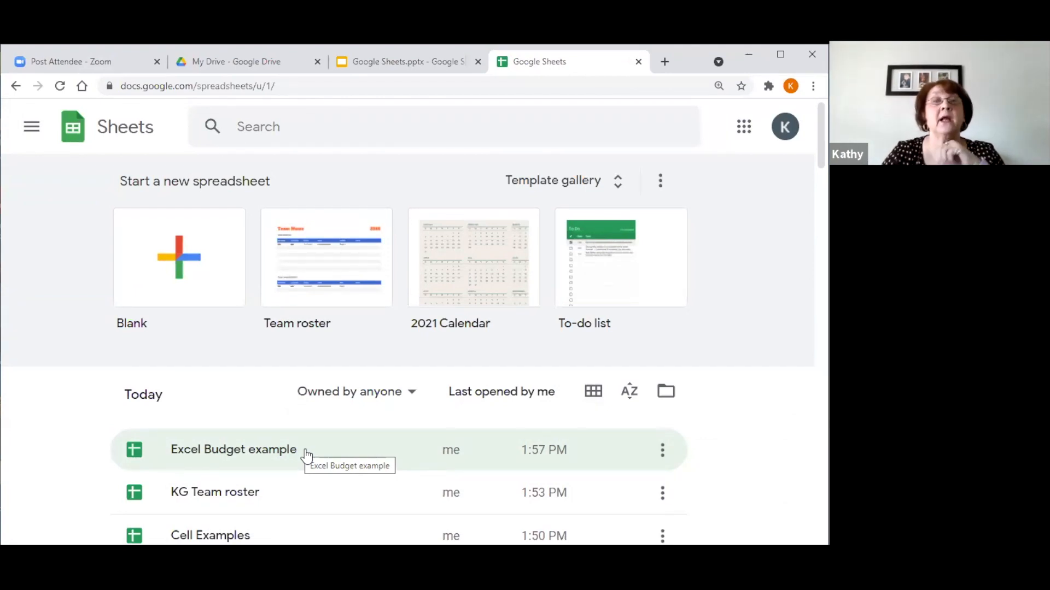
{"action": "left_click", "coordinate": [253, 454]}
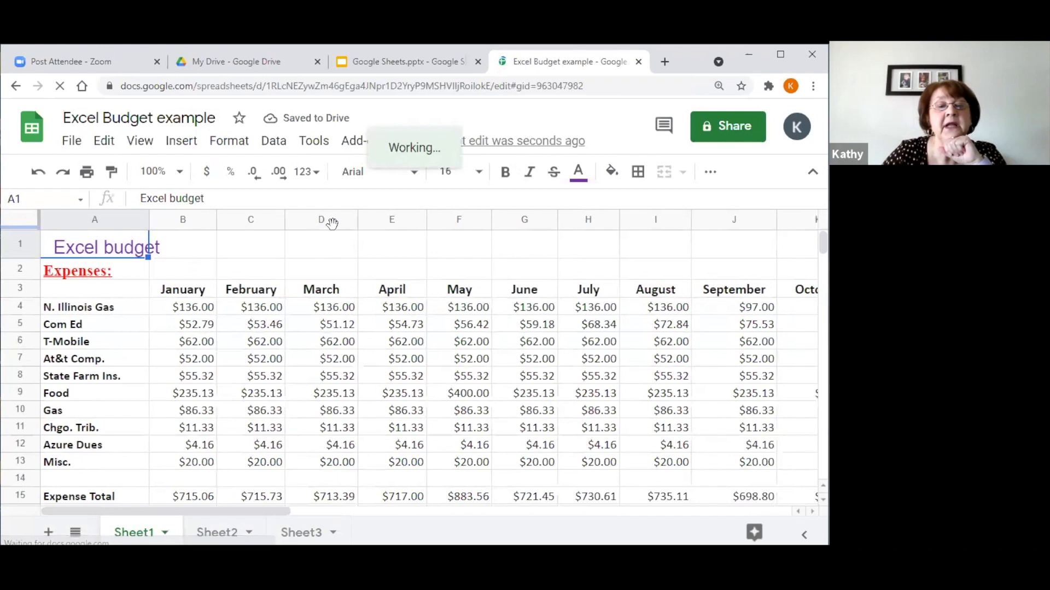
Switch to the Google Sheets presentation and advance to the slide explaining sharing and collaboration.
{"action": "left_click", "coordinate": [405, 62]}
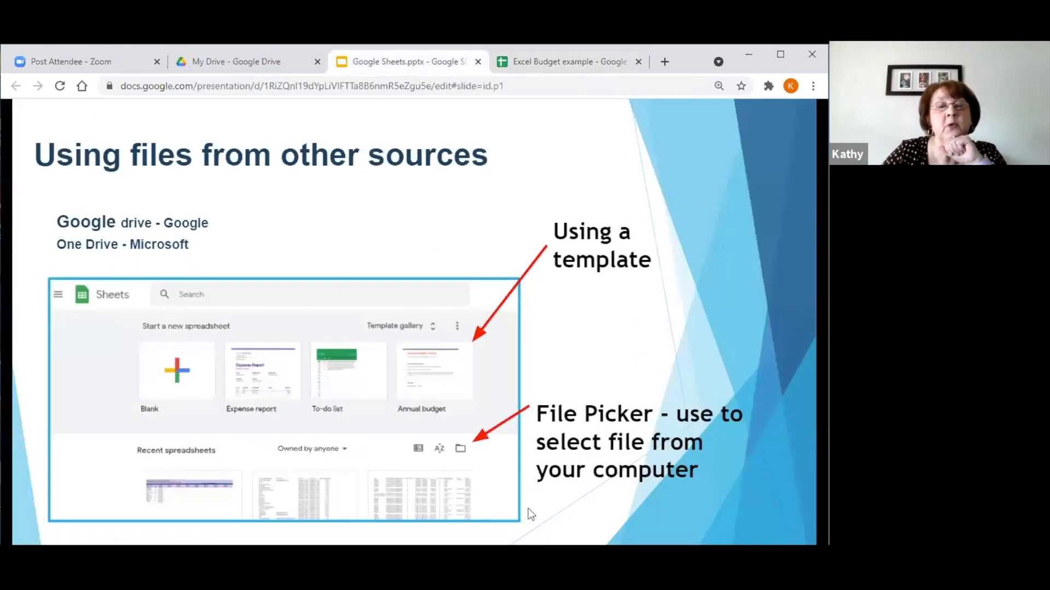
{"action": "left_click", "coordinate": [107, 516]}
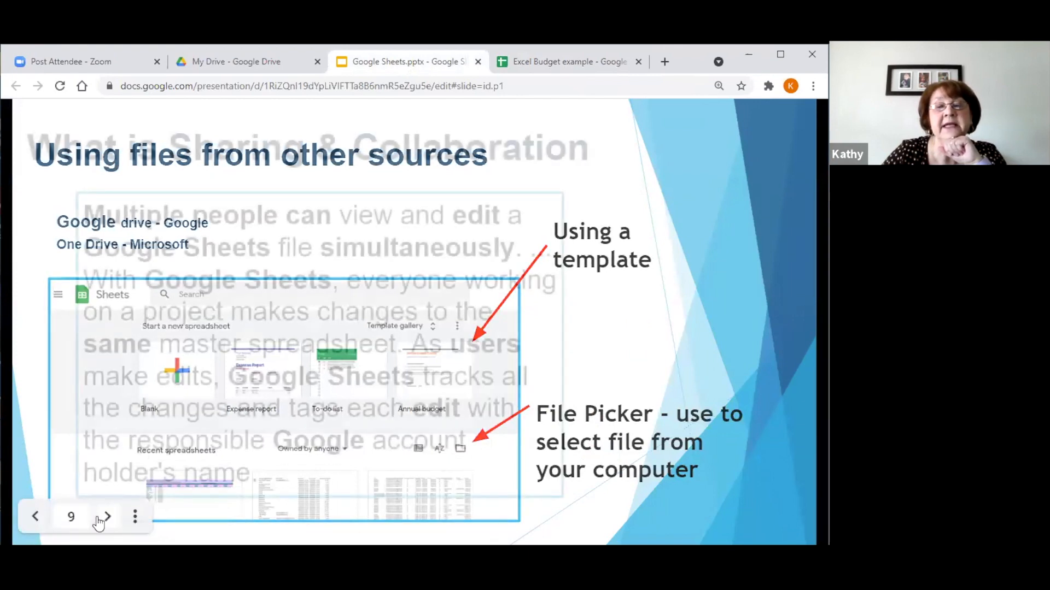
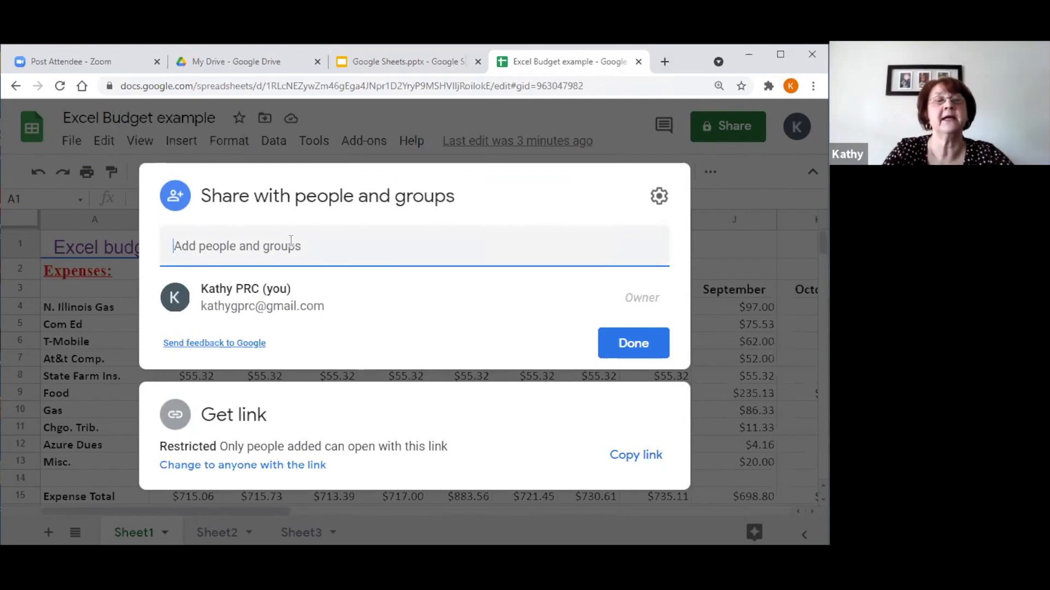
Add the presenter's own Gmail contact as a recipient in the budget's sharing settings, with the Commenter role.
{"action": "left_click", "coordinate": [291, 241]}
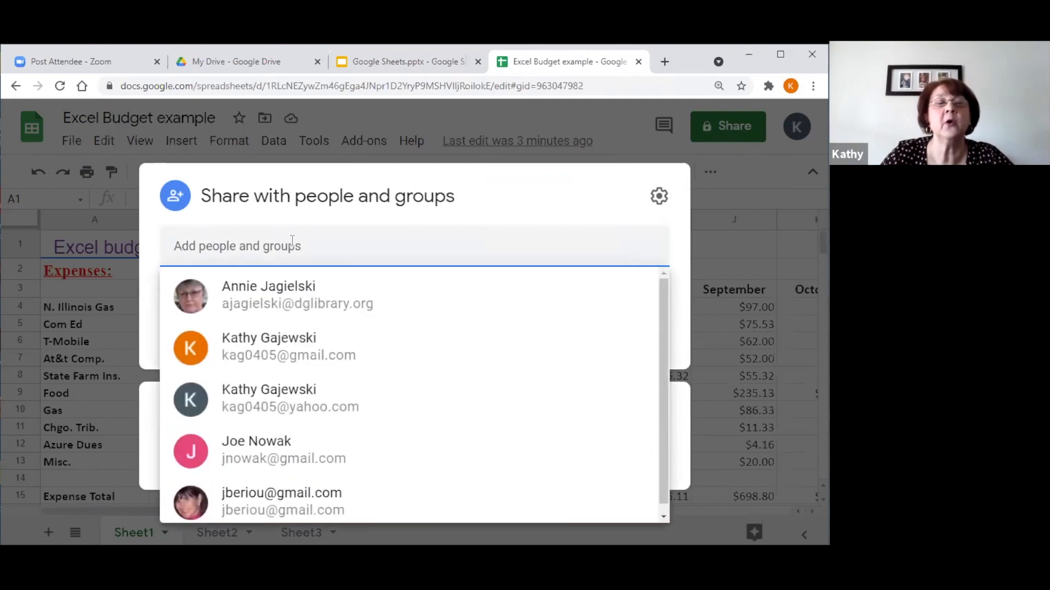
{"action": "left_click", "coordinate": [280, 350]}
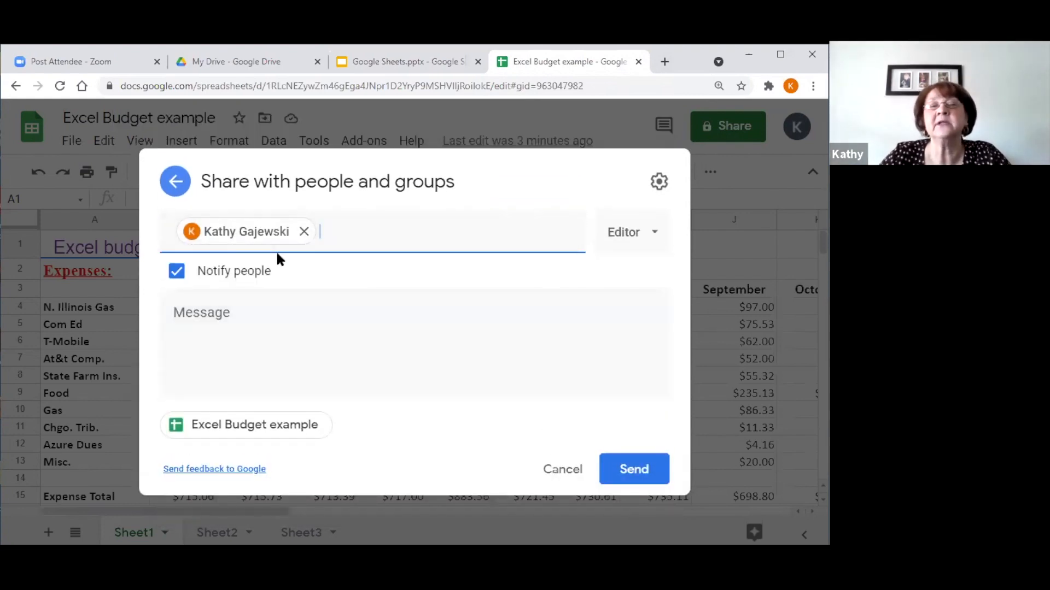
{"action": "left_click", "coordinate": [654, 239]}
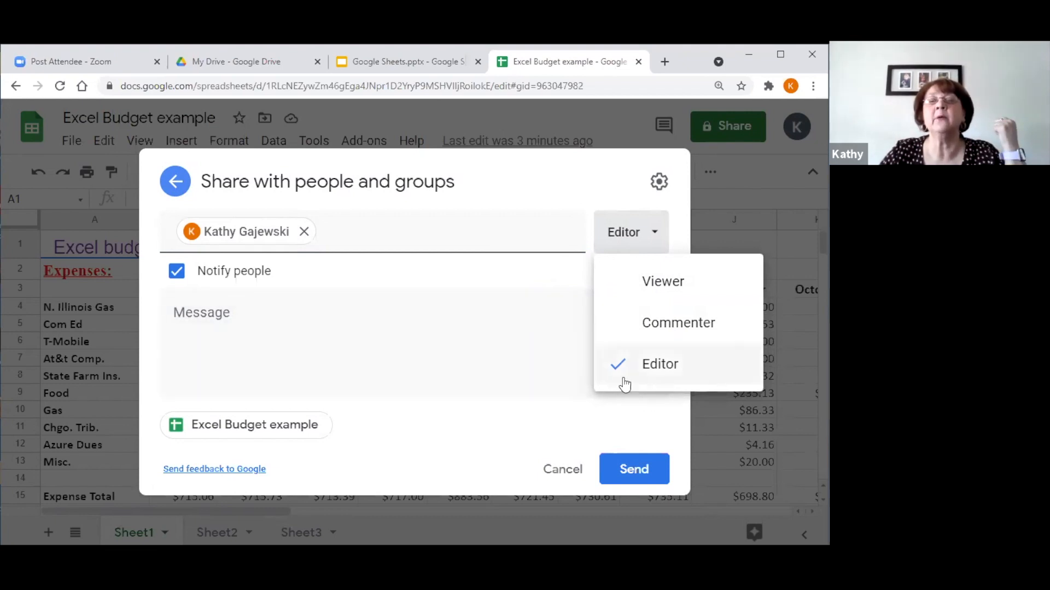
{"action": "left_click", "coordinate": [647, 331]}
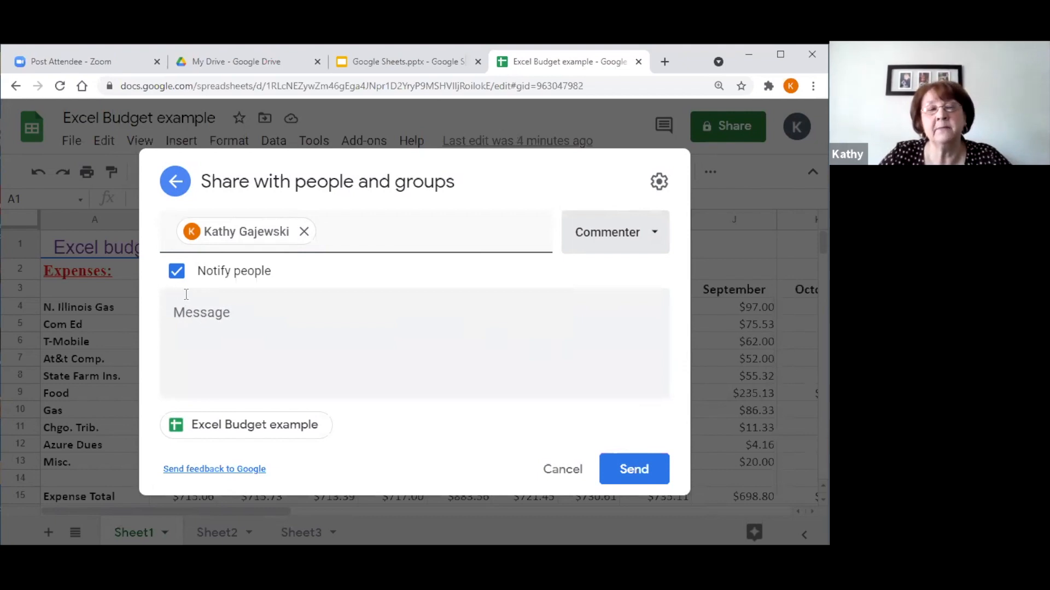
Keep Notify people enabled and send the sharing invitation with the message "Please review by Monday".
{"action": "left_click", "coordinate": [176, 272]}
{"action": "left_click", "coordinate": [175, 274]}
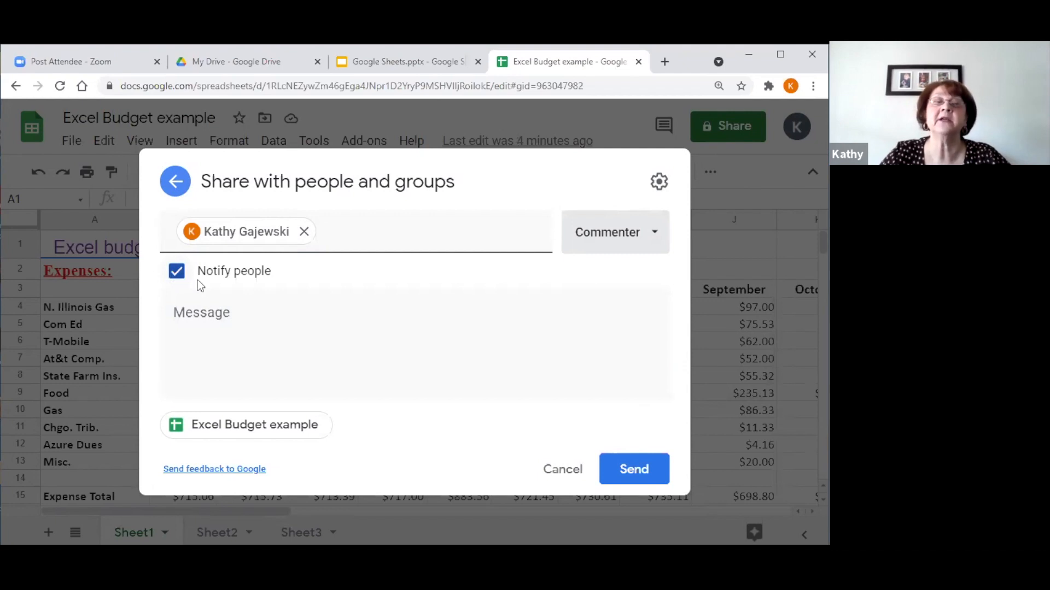
{"action": "left_click", "coordinate": [186, 310]}
{"action": "type", "text": "Please review"}
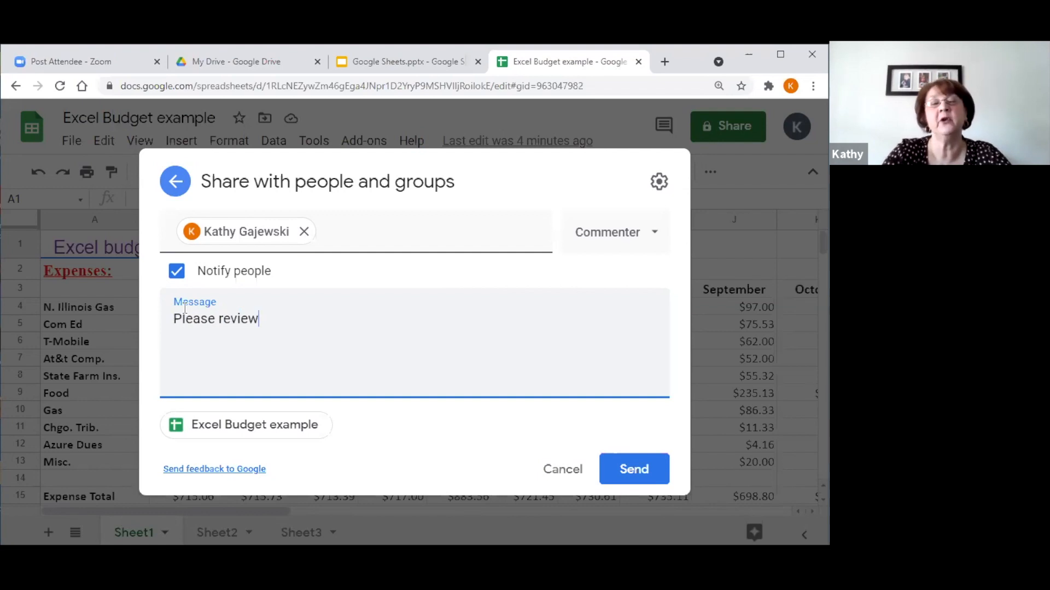
{"action": "type", "text": " by "}
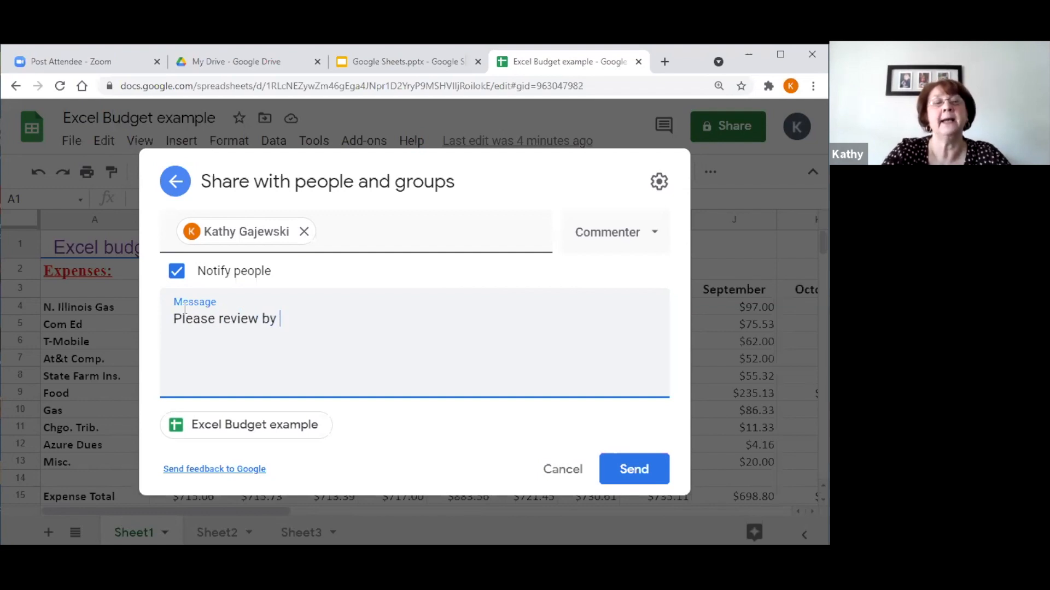
{"action": "type", "text": "Monday"}
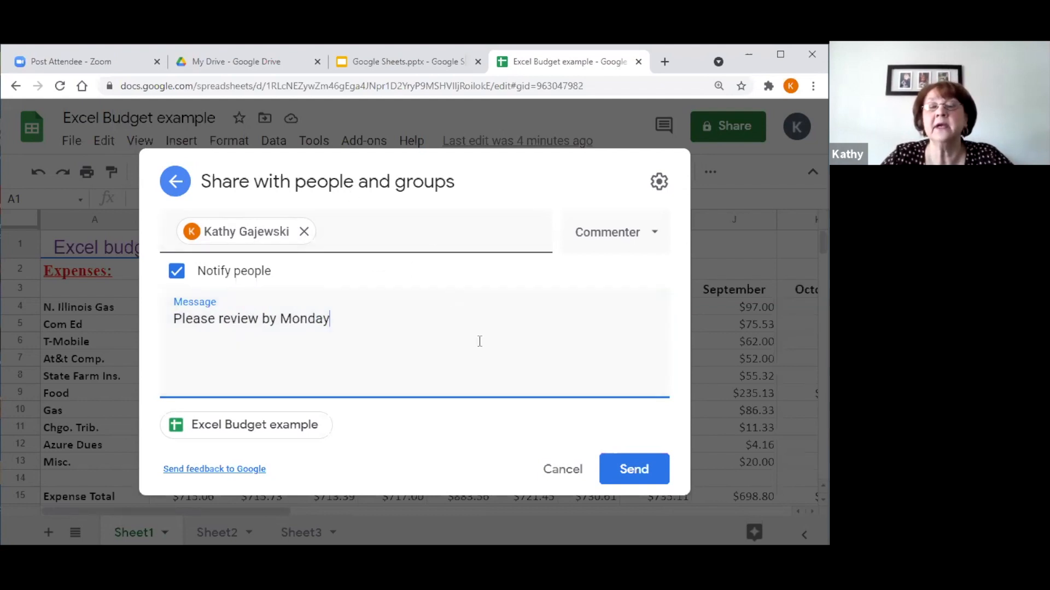
{"action": "left_click", "coordinate": [643, 476]}
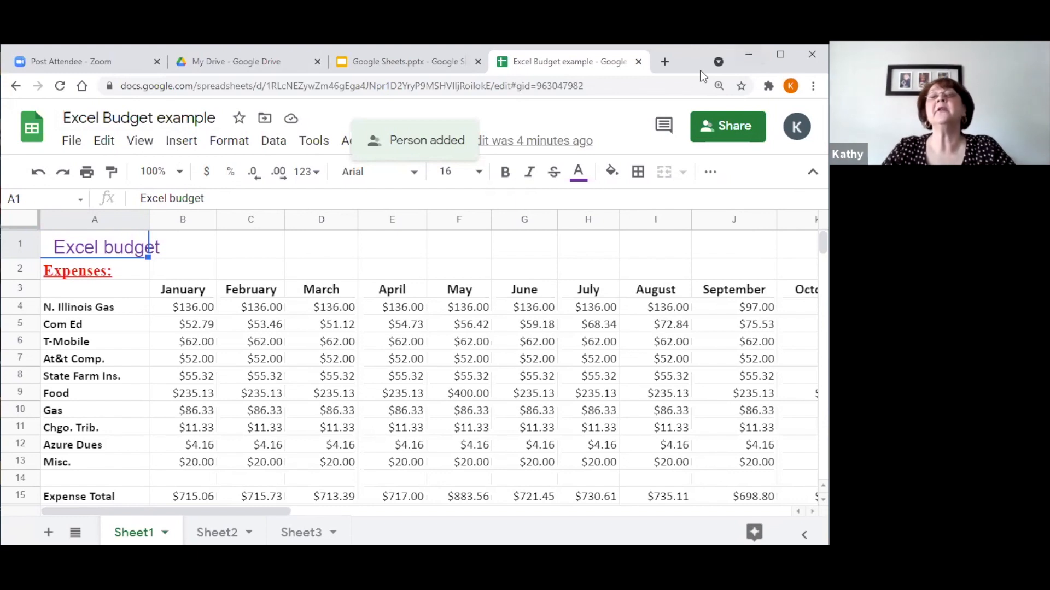
Switch to Gmail in a new browser tab and open the Excel Budget example invitation to comment.
{"action": "left_click", "coordinate": [664, 61]}
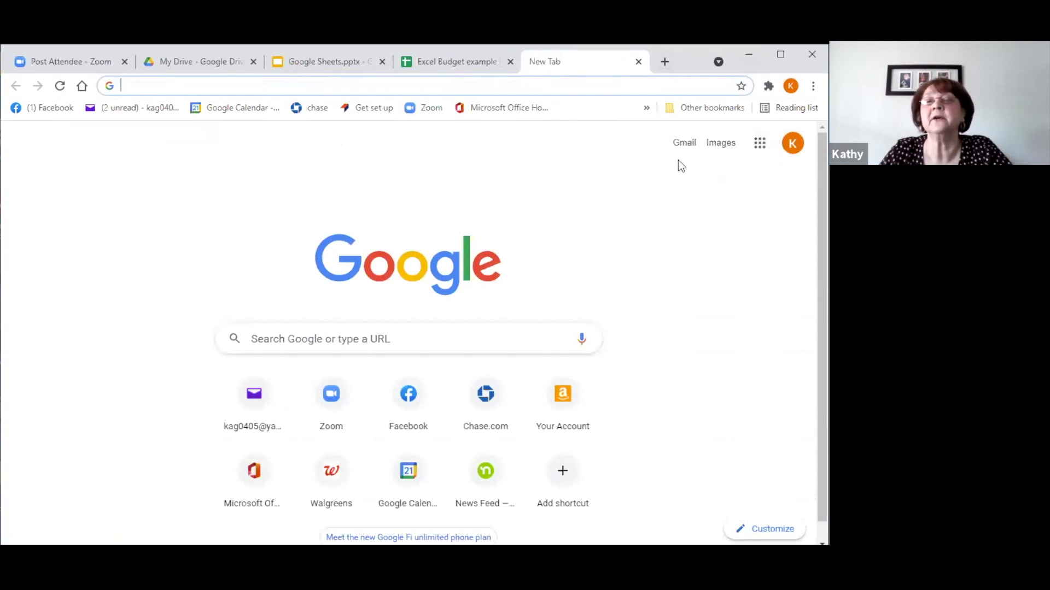
{"action": "left_click", "coordinate": [684, 145]}
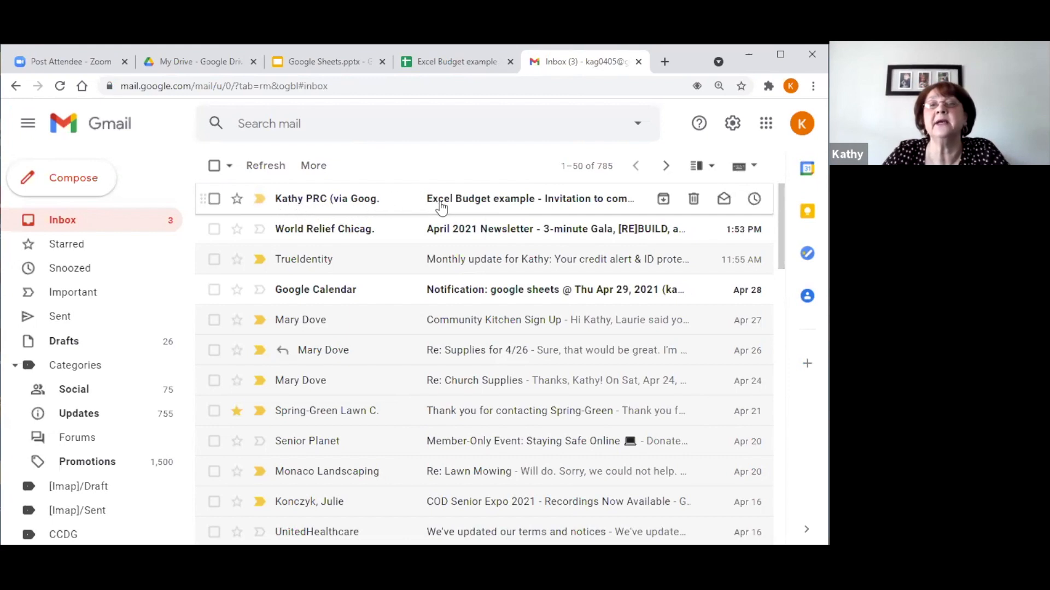
{"action": "left_click", "coordinate": [476, 202]}
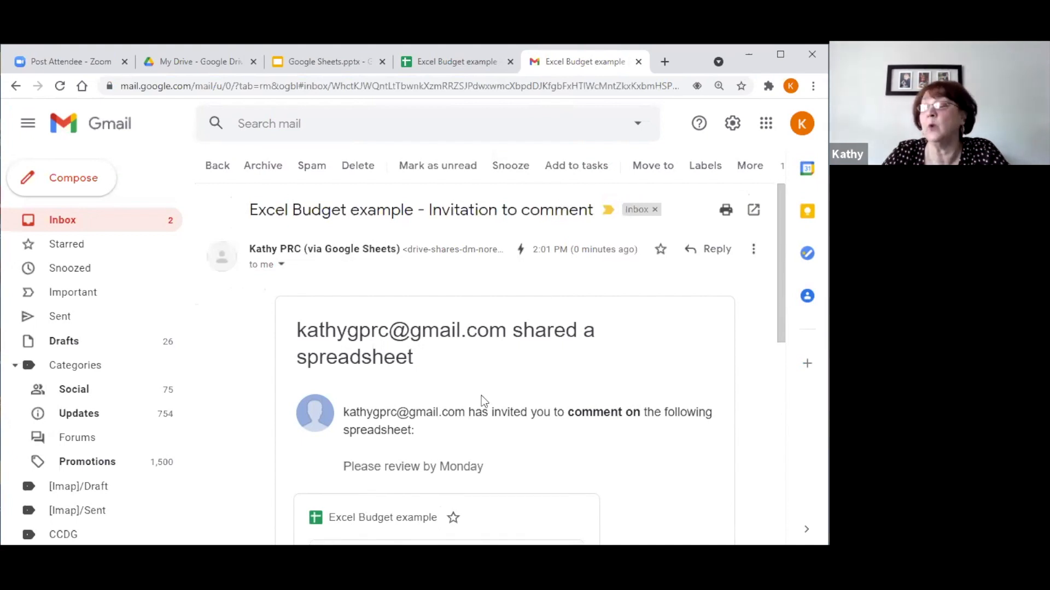
{"action": "scroll", "coordinate": [480, 402], "scroll_direction": "down", "scroll_amount": 1}
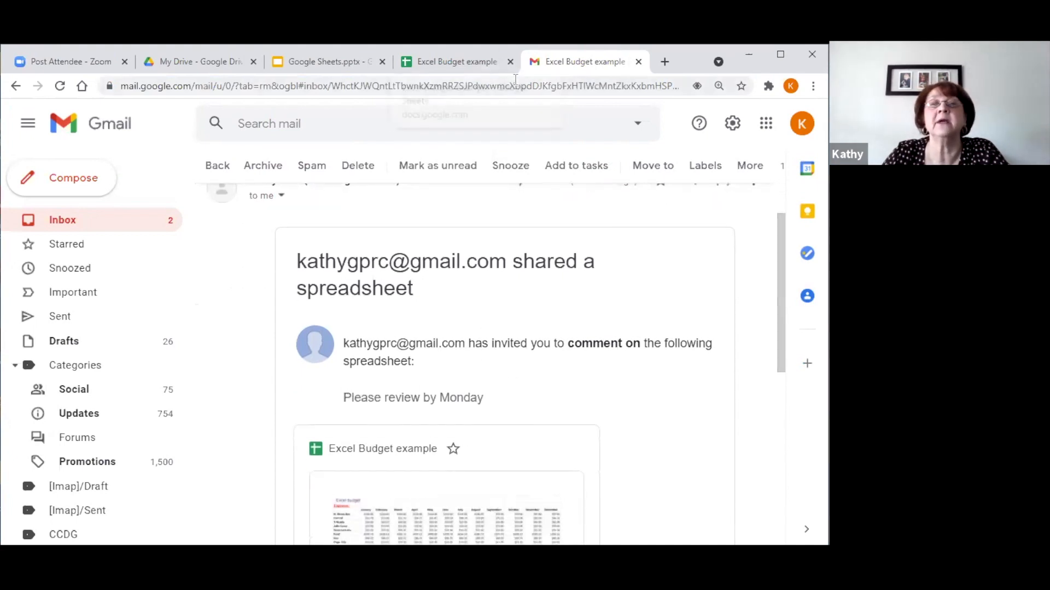
Close the original Excel Budget example tab and open the shared spreadsheet from the invitation email.
{"action": "left_click", "coordinate": [511, 61]}
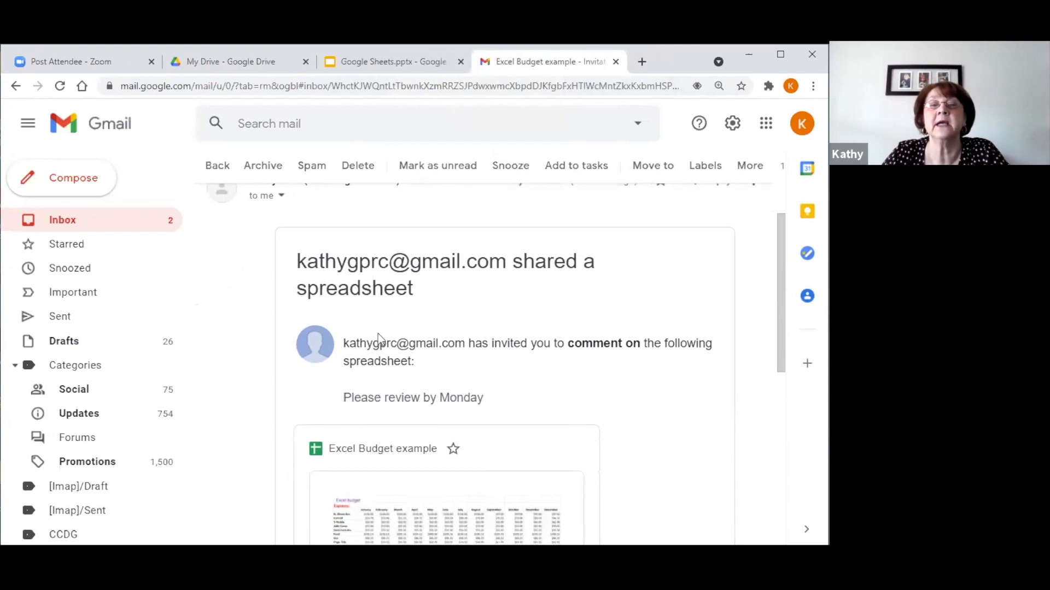
{"action": "scroll", "coordinate": [383, 307], "scroll_direction": "down", "scroll_amount": 1}
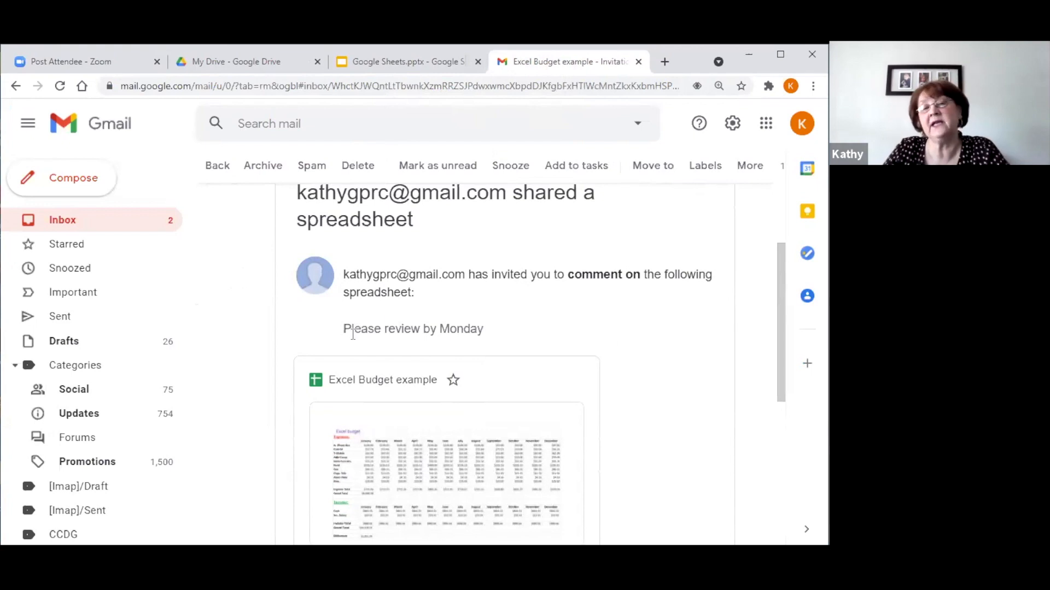
{"action": "scroll", "coordinate": [492, 329], "scroll_direction": "down", "scroll_amount": 1}
{"action": "scroll", "coordinate": [494, 332], "scroll_direction": "down", "scroll_amount": 3}
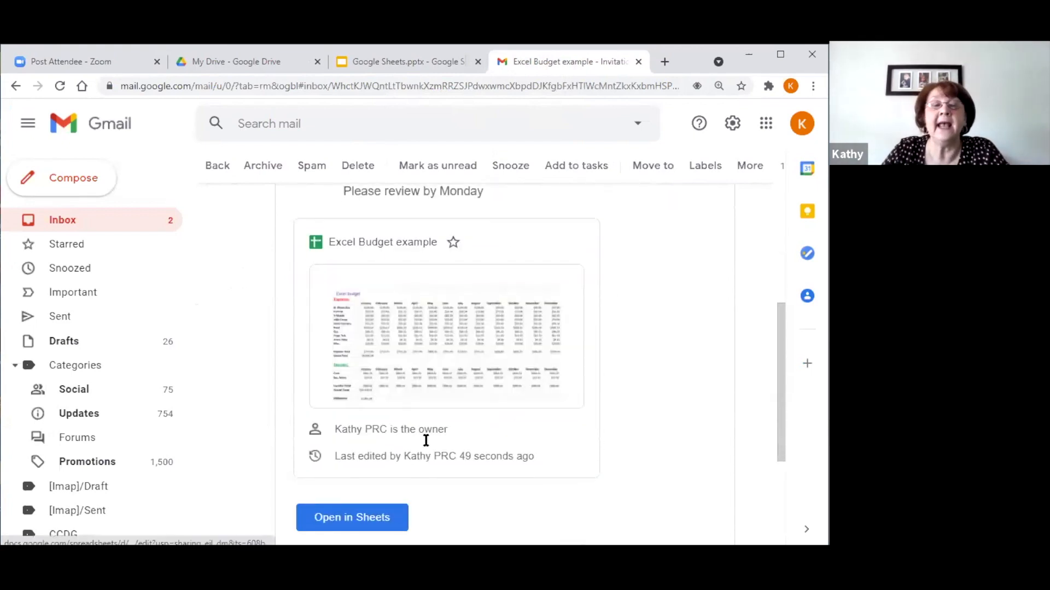
{"action": "left_click", "coordinate": [350, 519]}
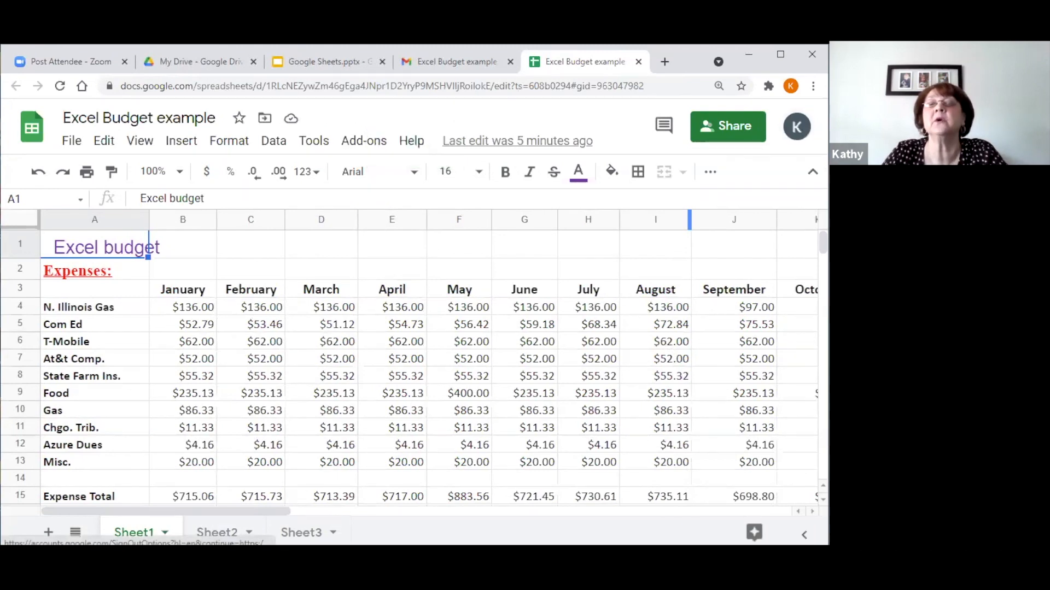
Switch to the invited default Google account so the shared budget opens with comment-only access.
{"action": "left_click", "coordinate": [796, 129]}
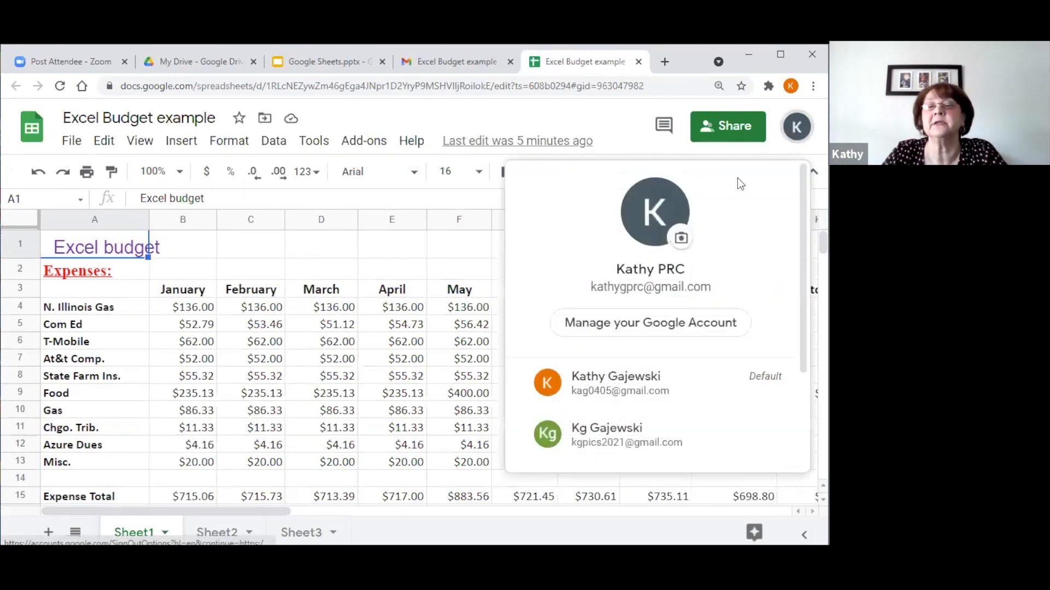
{"action": "left_click", "coordinate": [582, 383]}
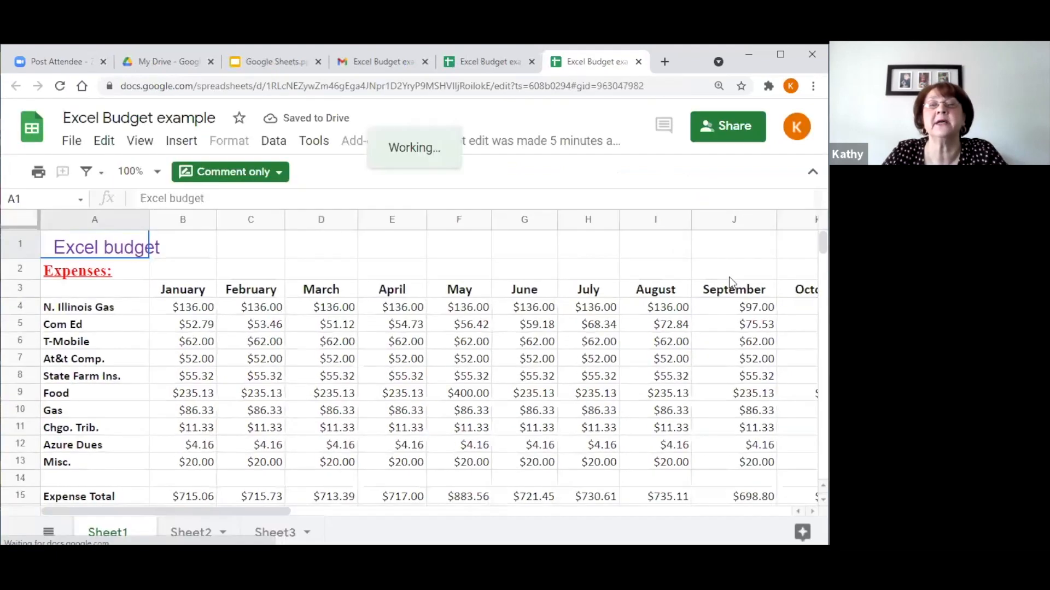
{"action": "left_click", "coordinate": [761, 292]}
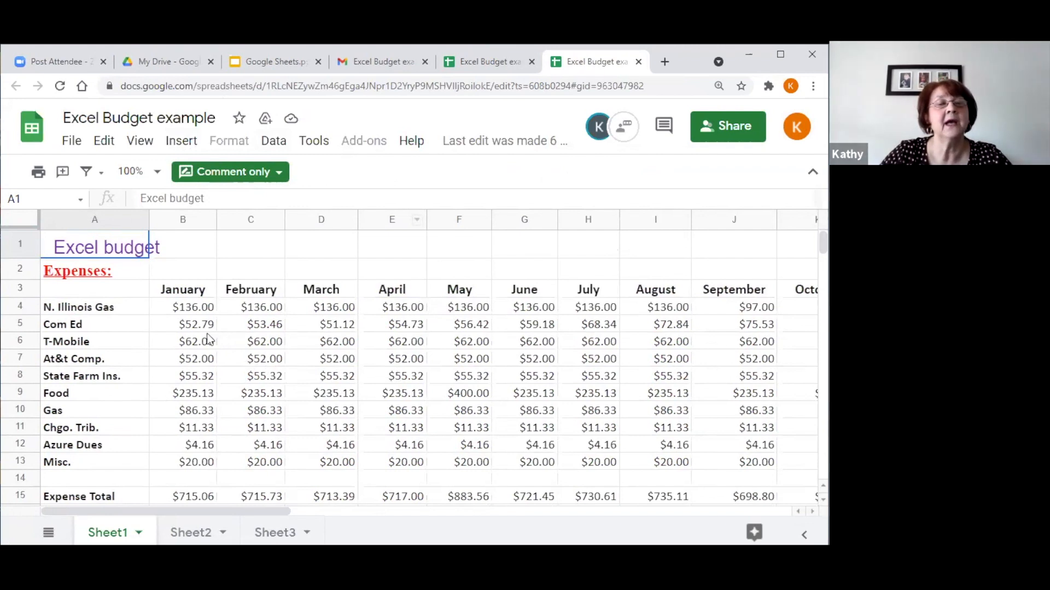
Add the comment "I think this January total is low" to the January N. Illinois Gas amount in cell B4.
{"action": "left_click", "coordinate": [191, 310]}
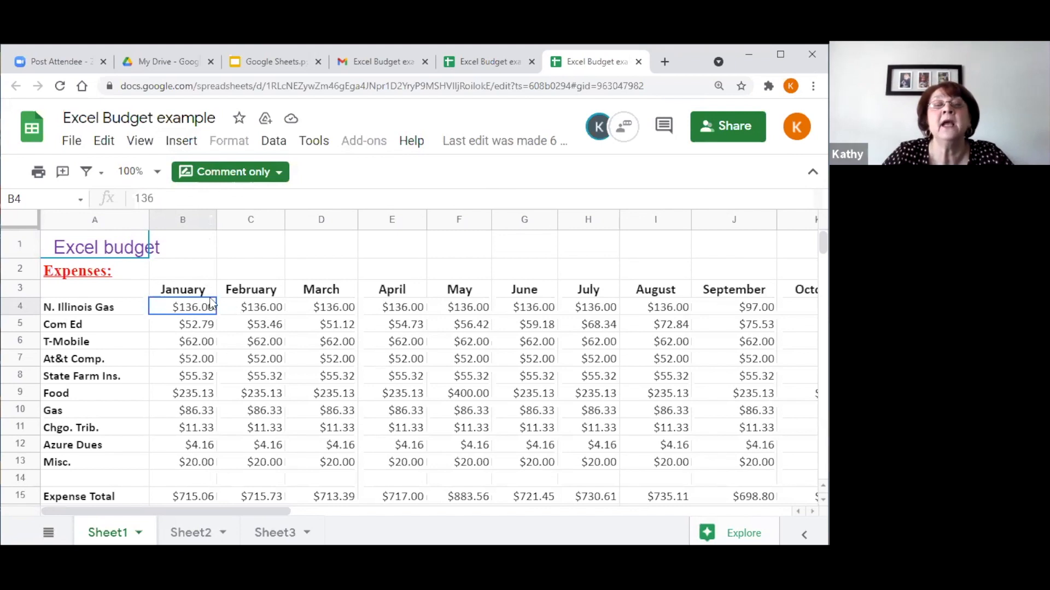
{"action": "left_click", "coordinate": [300, 249]}
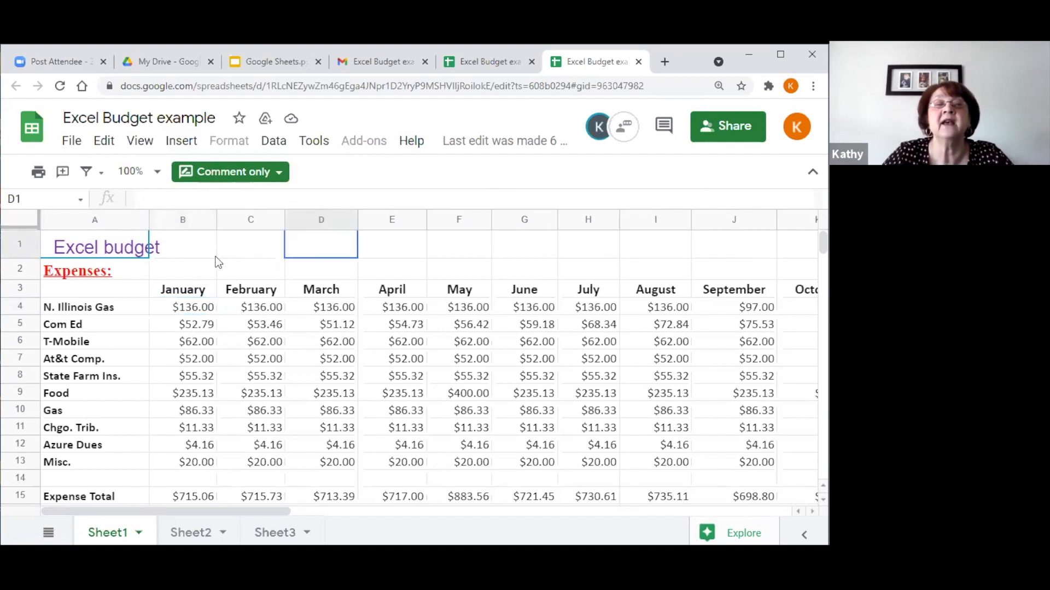
{"action": "left_click", "coordinate": [210, 311]}
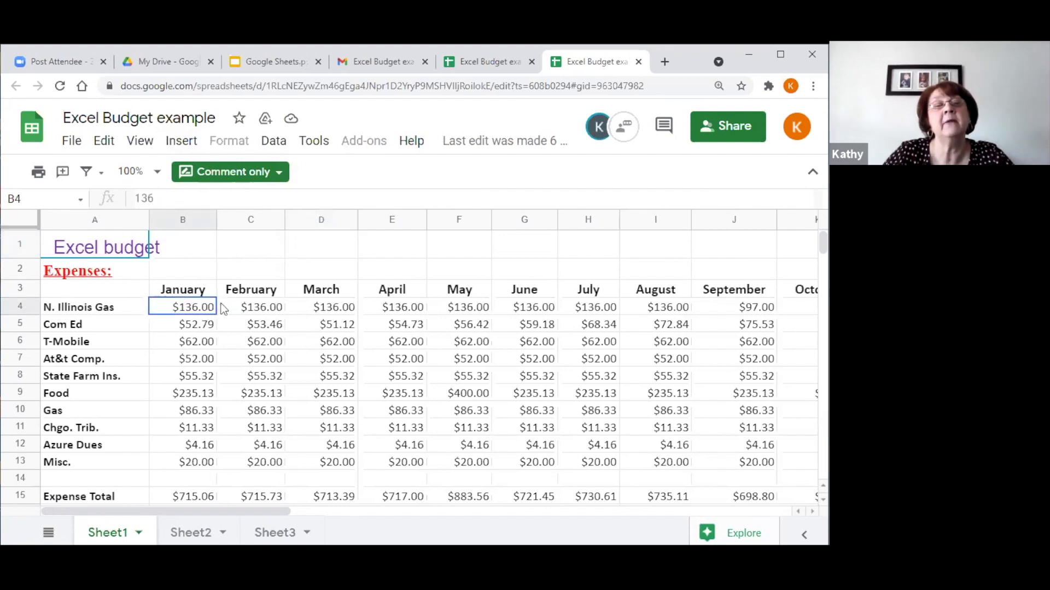
{"action": "left_click", "coordinate": [664, 127]}
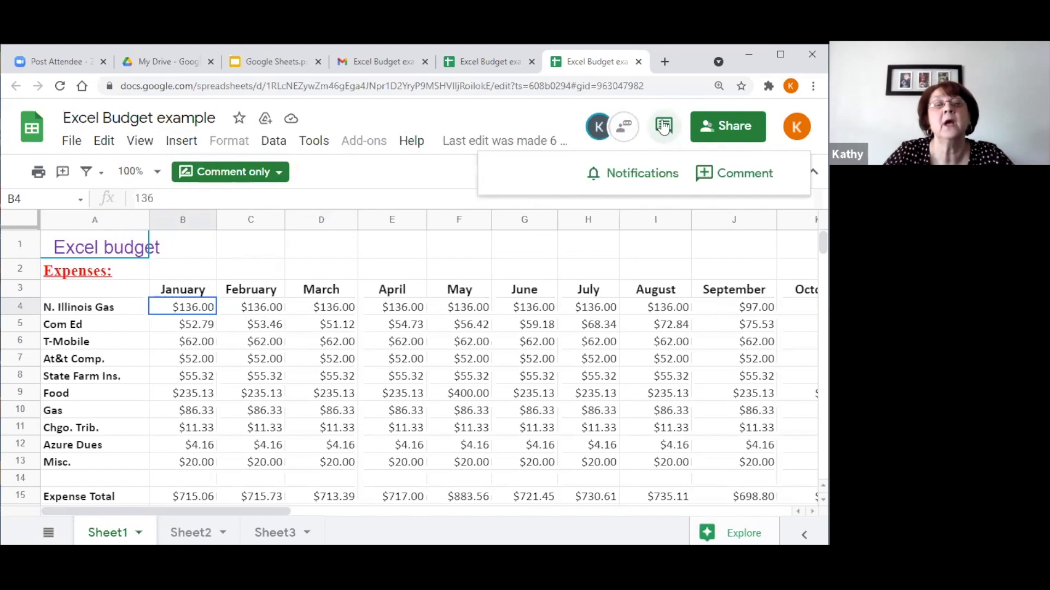
{"action": "left_click", "coordinate": [707, 173]}
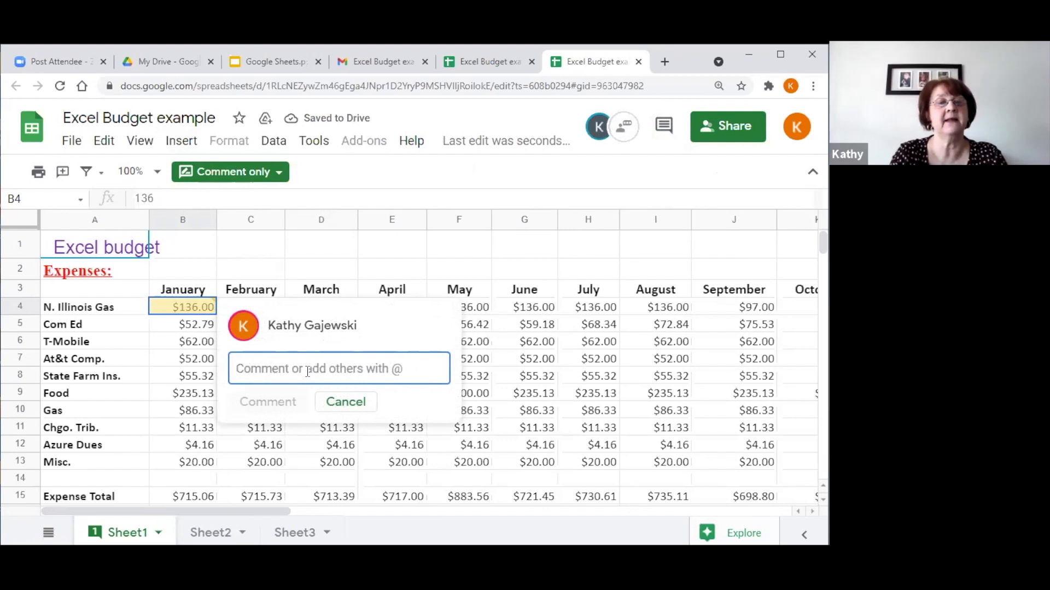
{"action": "type", "text": "I"}
{"action": "type", "text": "nk"}
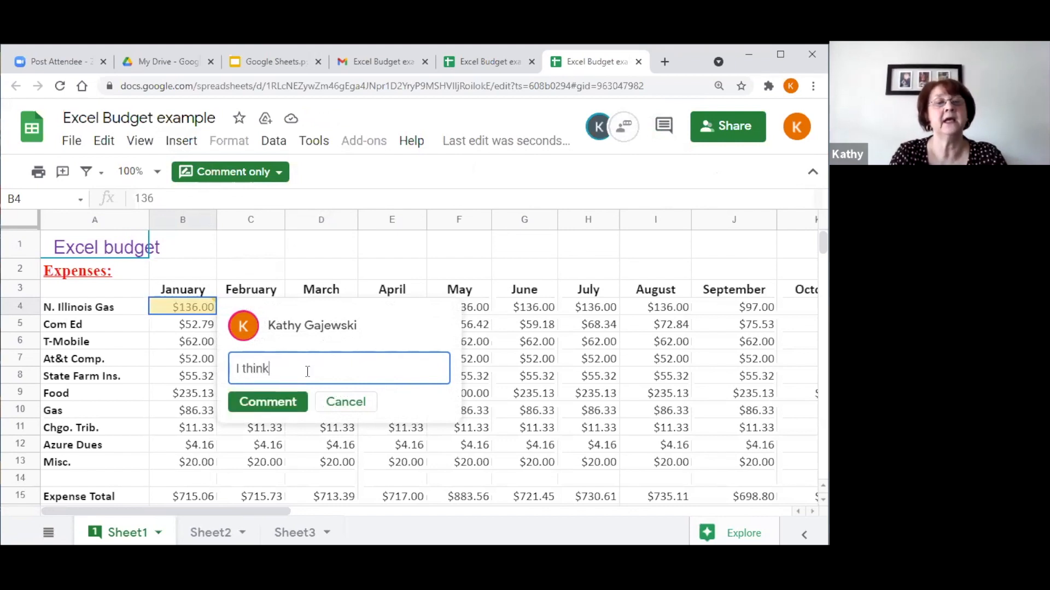
{"action": "type", "text": " this to"}
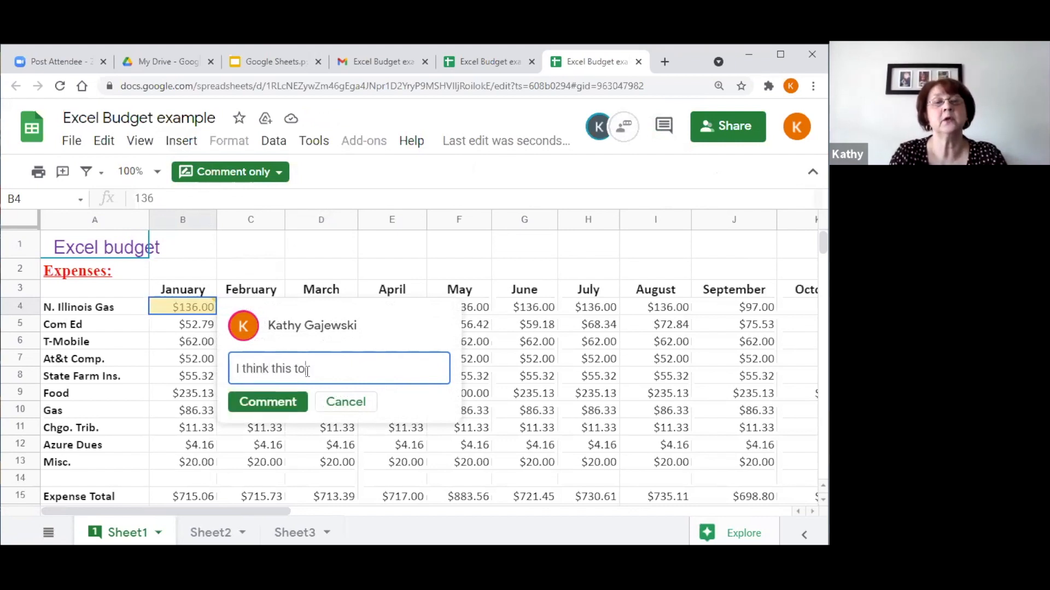
{"action": "key", "text": "BackSpace"}
{"action": "key", "text": "BackSpace"}
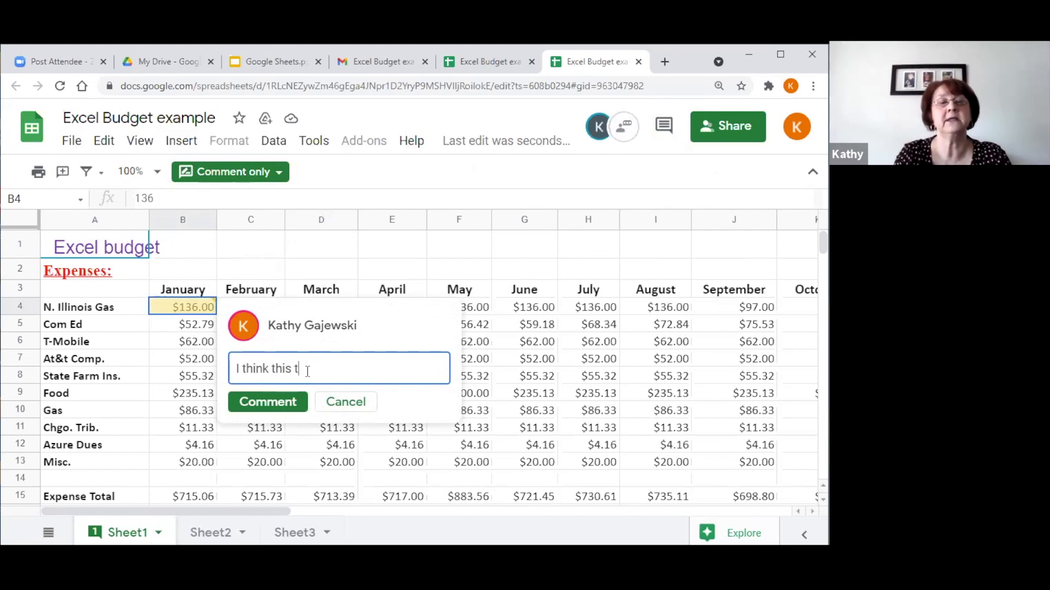
{"action": "type", "text": "Janu"}
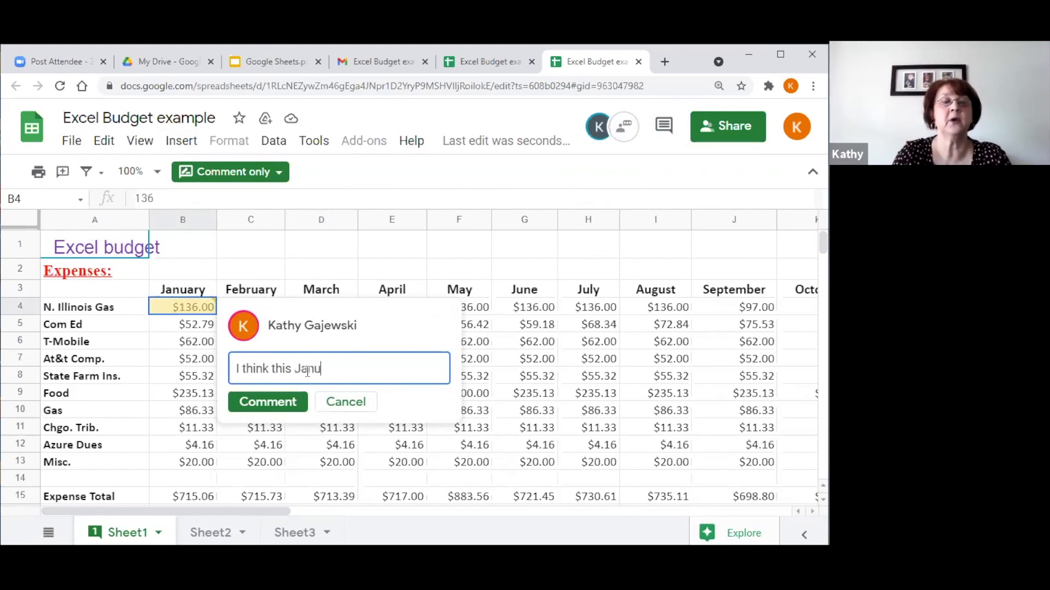
{"action": "type", "text": "ary total is low"}
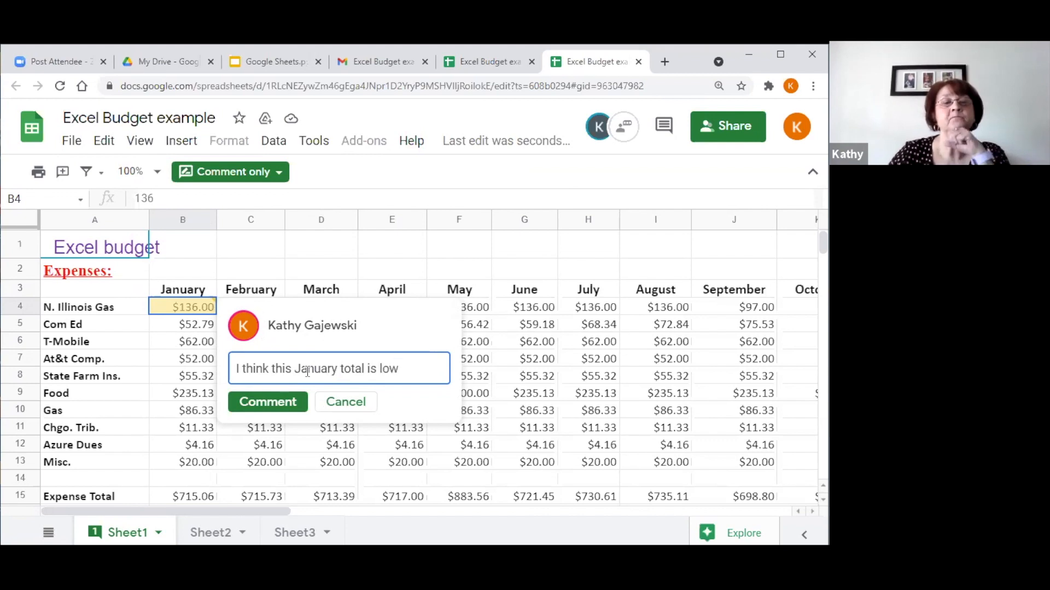
{"action": "left_click", "coordinate": [261, 408]}
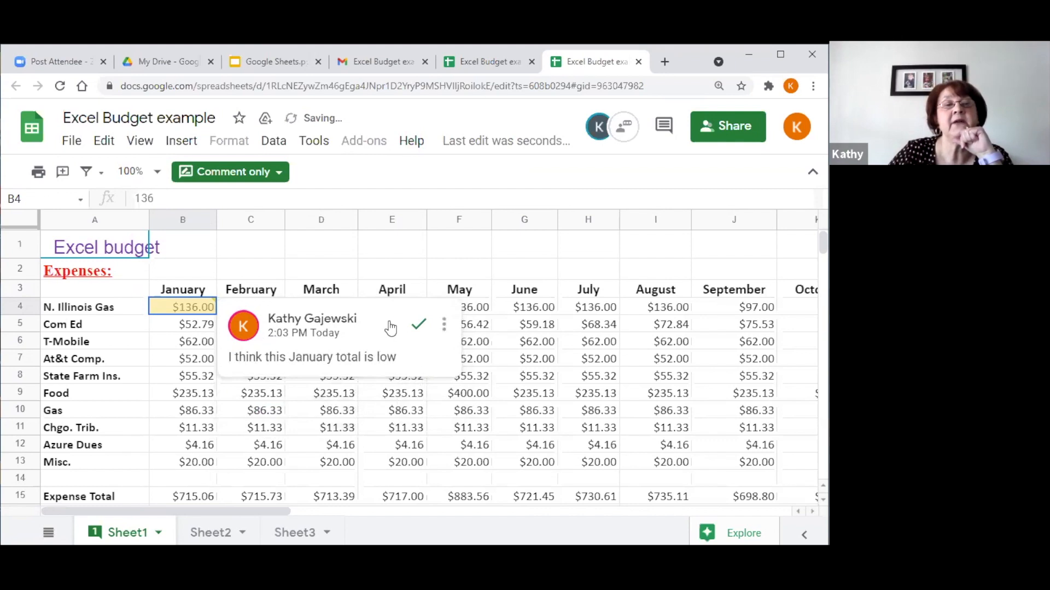
{"action": "left_click", "coordinate": [339, 244]}
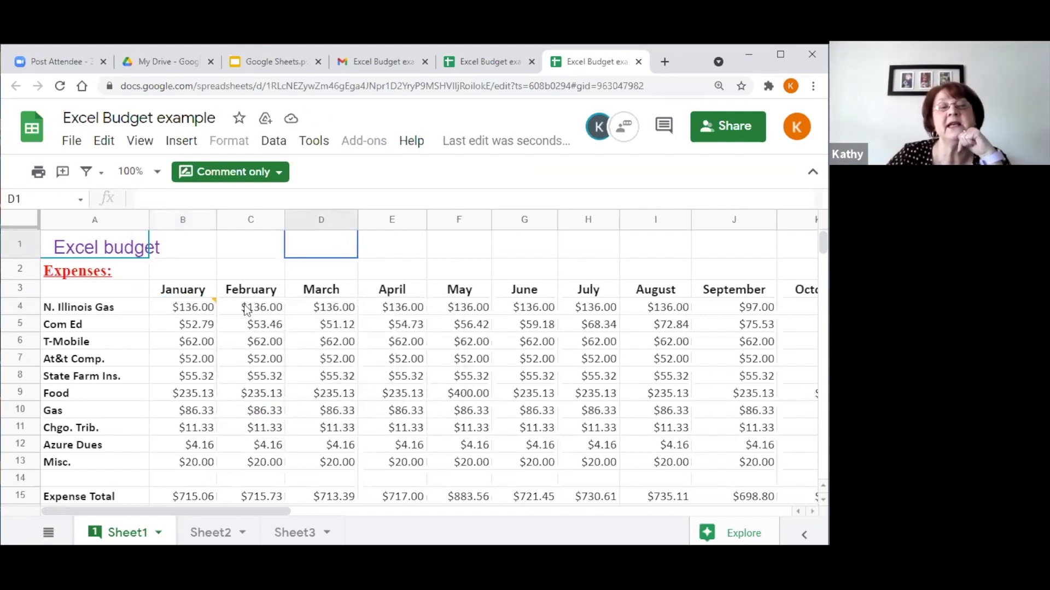
Review the comment on cell B4 in the owner's copy of the shared budget.
{"action": "mouse_move", "coordinate": [214, 317]}
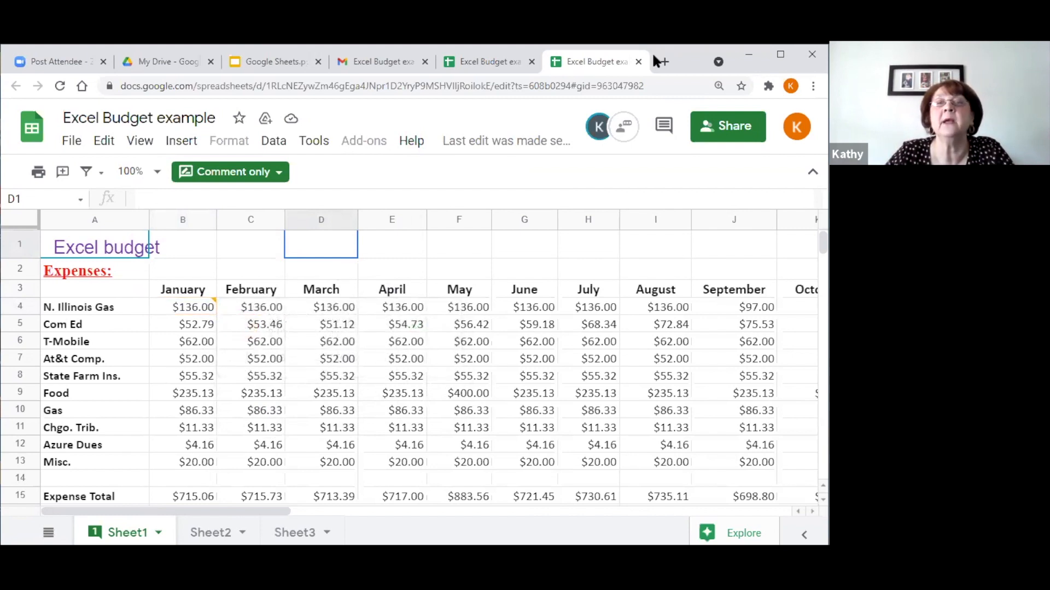
{"action": "left_click", "coordinate": [502, 62]}
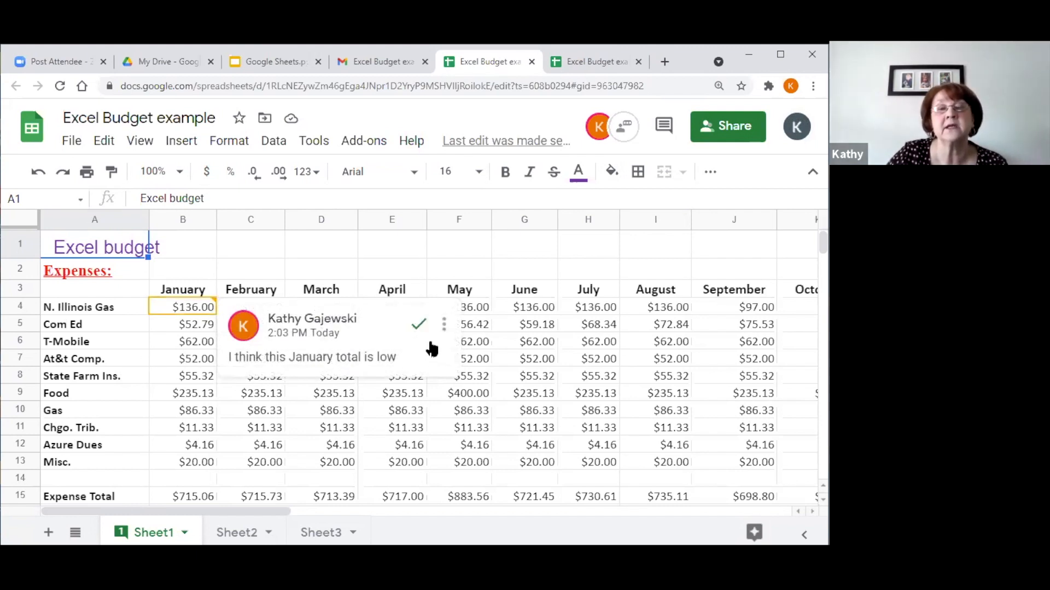
{"action": "left_click", "coordinate": [426, 353]}
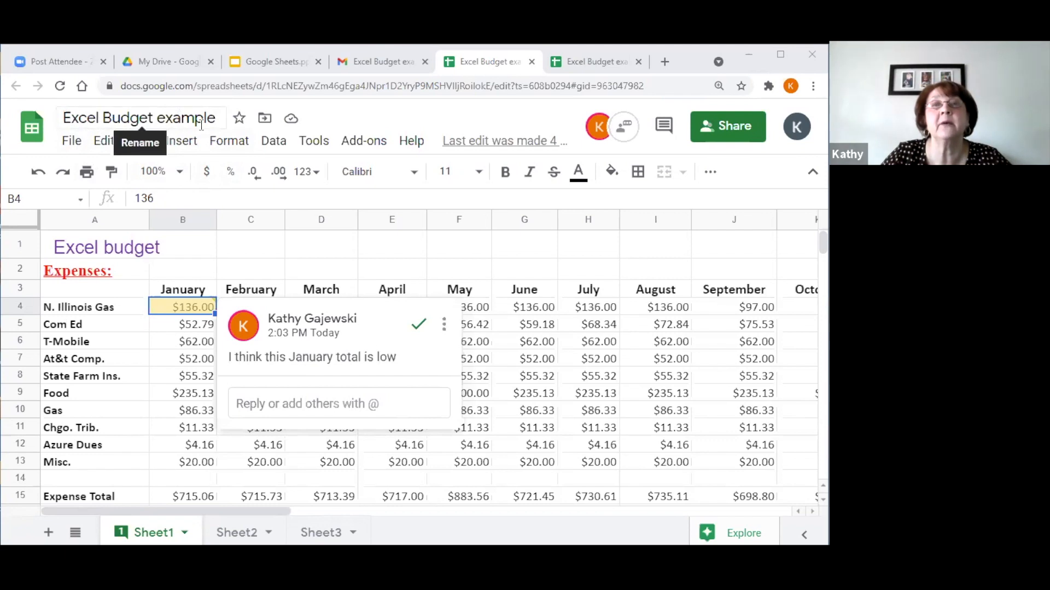
Rename the spreadsheet to "Updated Excel Budget example" and return to the Sheets home page.
{"action": "left_click", "coordinate": [110, 119]}
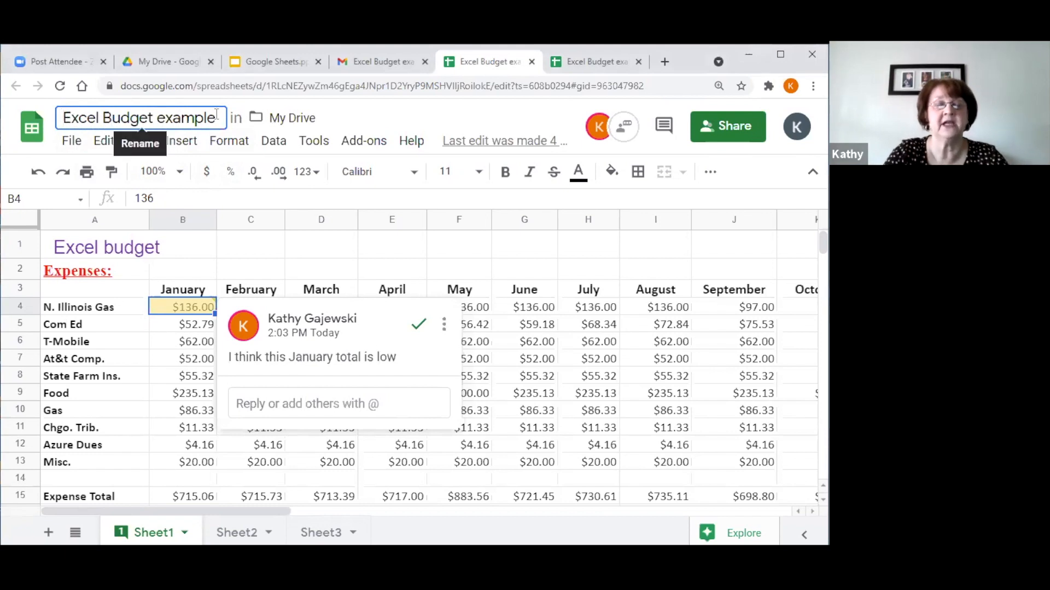
{"action": "type", "text": "Updated"}
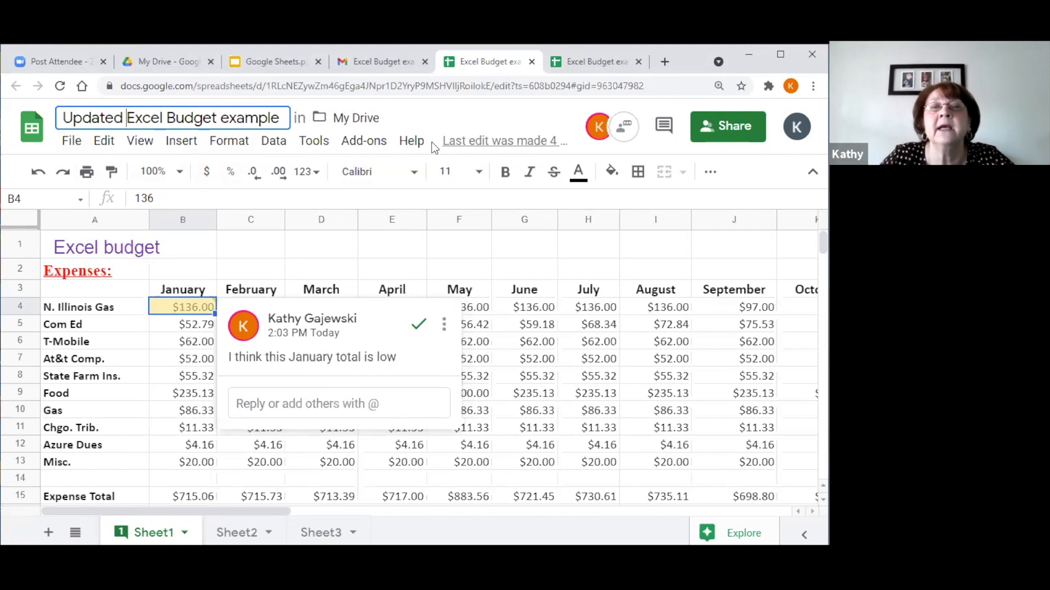
{"action": "left_click", "coordinate": [443, 130]}
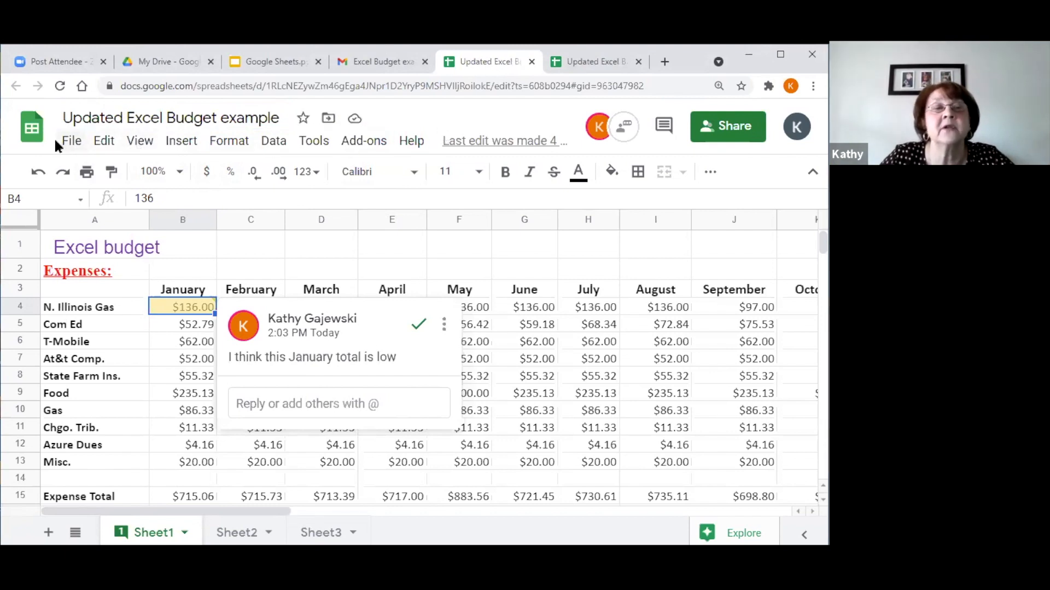
{"action": "left_click", "coordinate": [30, 130]}
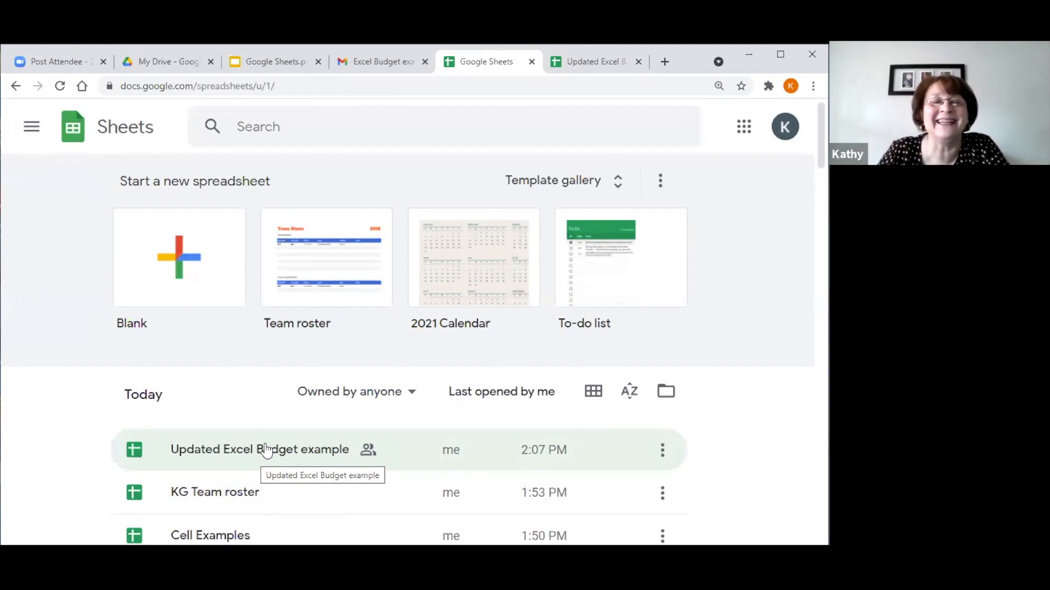
Check the sharing options available in the commenter's copy of the budget, then close them without sending a request.
{"action": "left_click", "coordinate": [589, 63]}
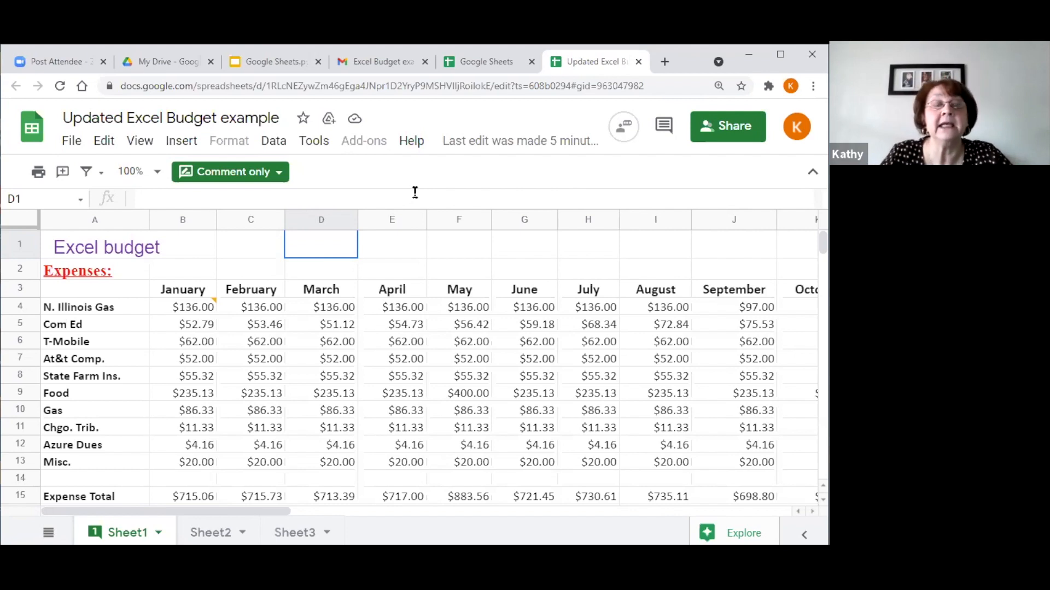
{"action": "left_click", "coordinate": [725, 127]}
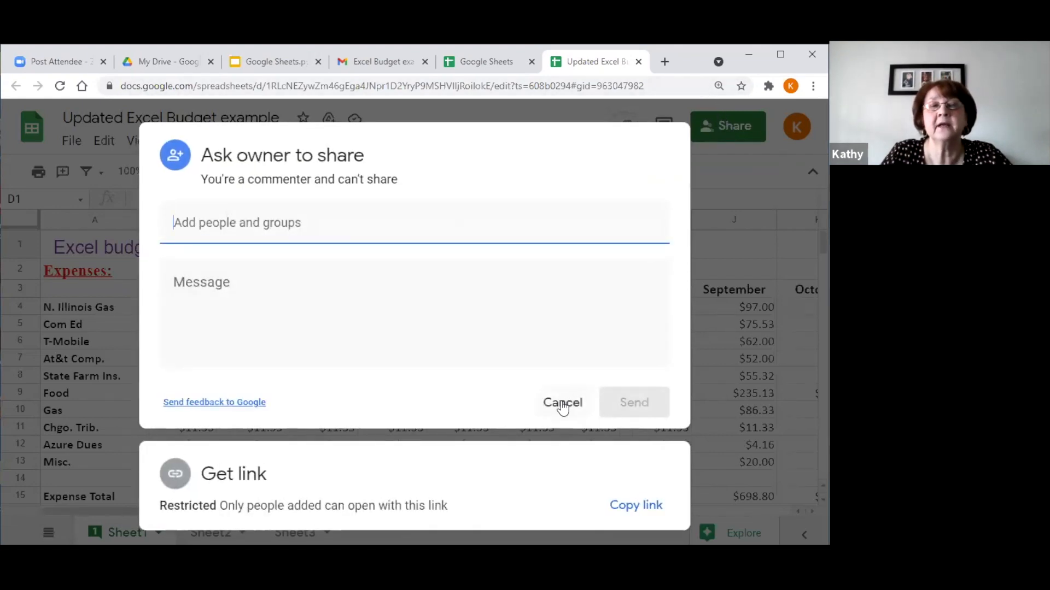
{"action": "left_click", "coordinate": [562, 405]}
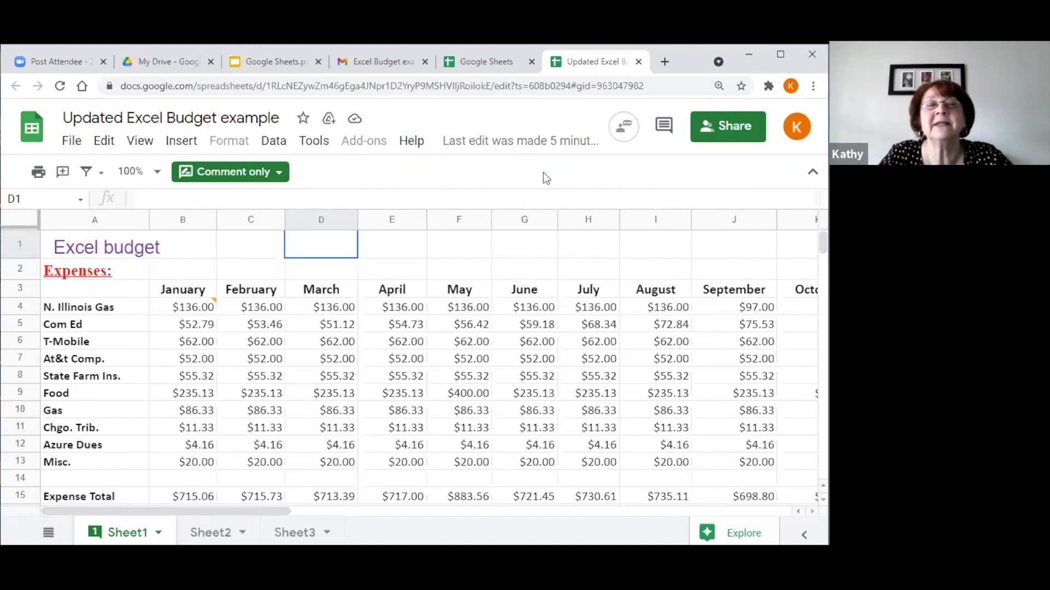
Look over the commenter's spreadsheet list on the Sheets home page, then switch to the owner's Google account.
{"action": "left_click", "coordinate": [30, 132]}
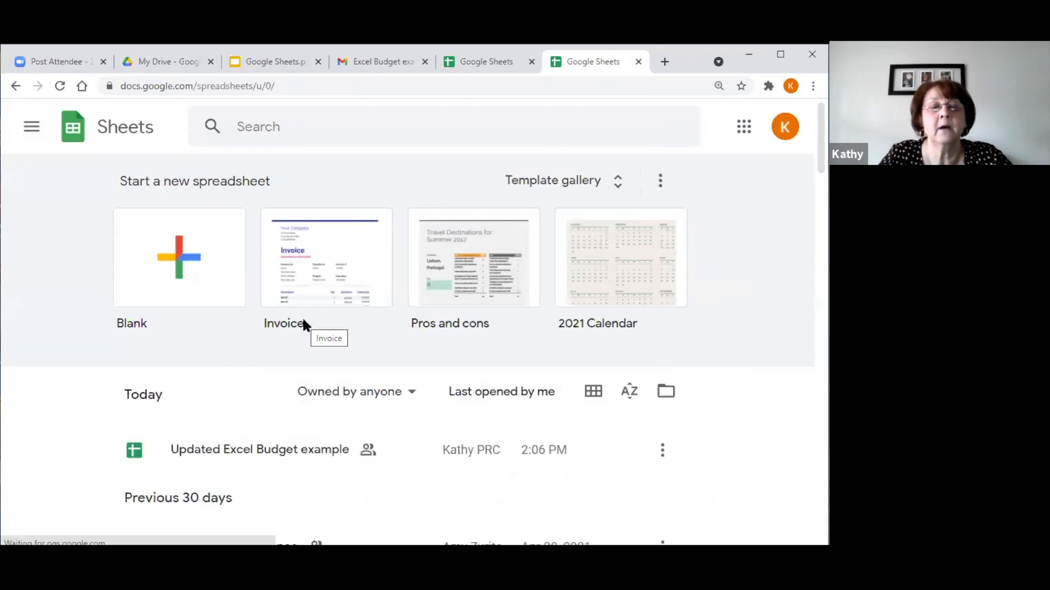
{"action": "scroll", "coordinate": [307, 324], "scroll_direction": "down", "scroll_amount": 2}
{"action": "scroll", "coordinate": [310, 325], "scroll_direction": "up", "scroll_amount": 2}
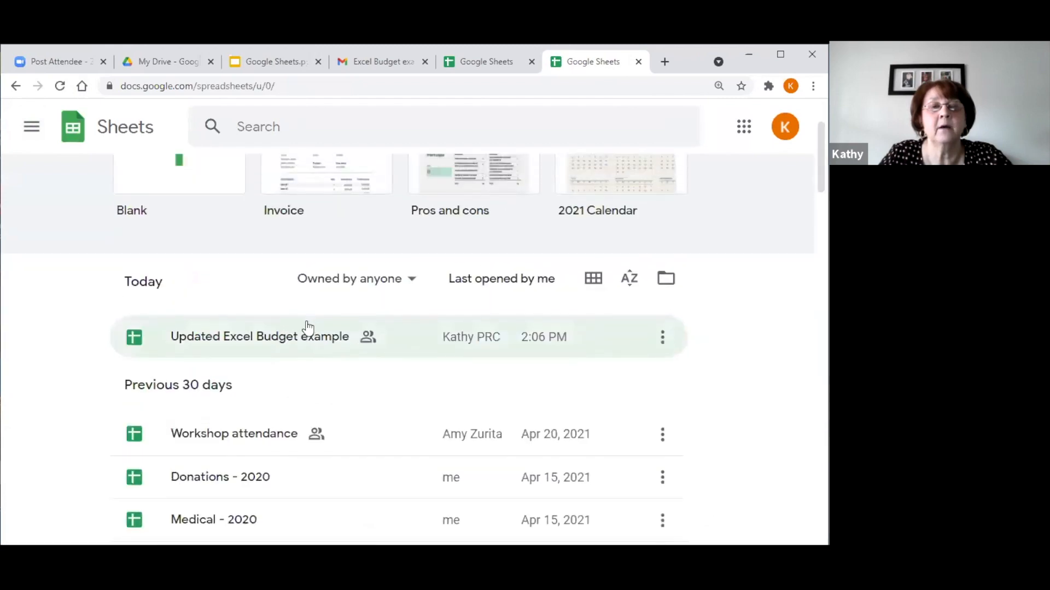
{"action": "left_click", "coordinate": [790, 136]}
{"action": "left_click", "coordinate": [639, 377]}
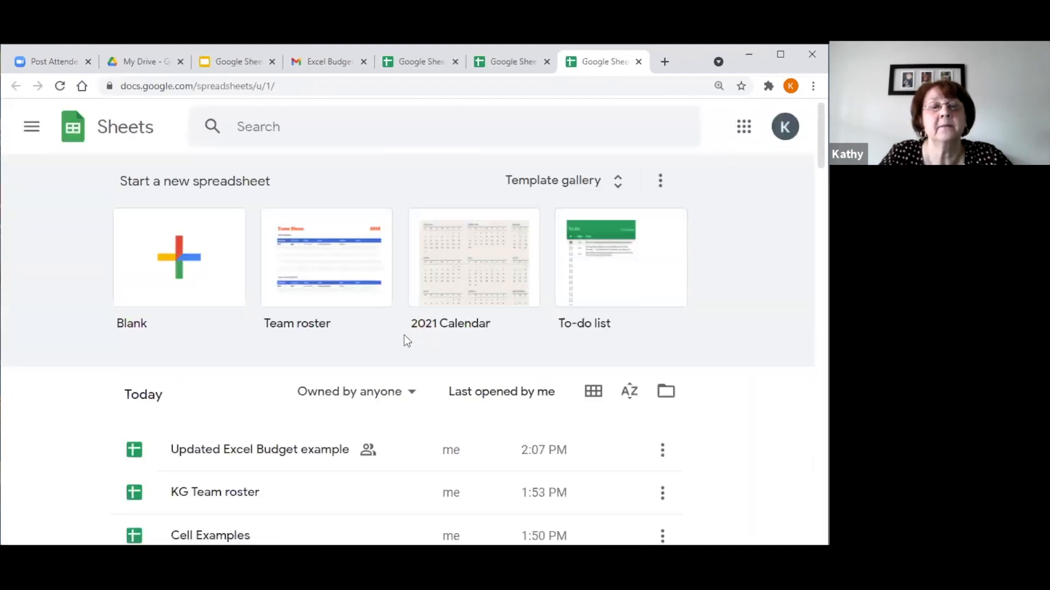
Open the KG Team roster spreadsheet and copy its sharing link, keeping link access Restricted.
{"action": "scroll", "coordinate": [404, 336], "scroll_direction": "down", "scroll_amount": 1}
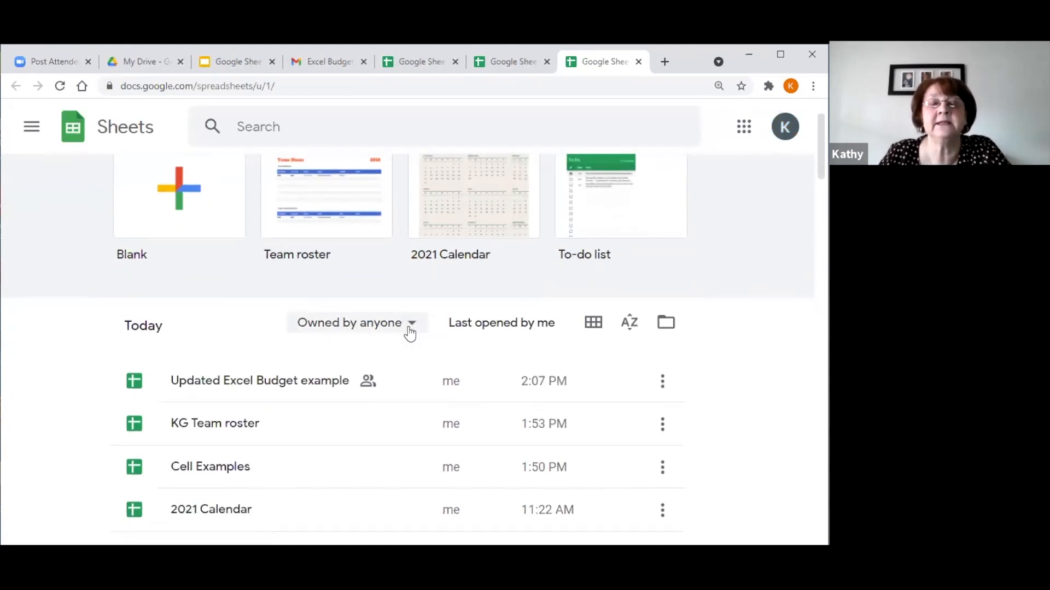
{"action": "left_click", "coordinate": [239, 427]}
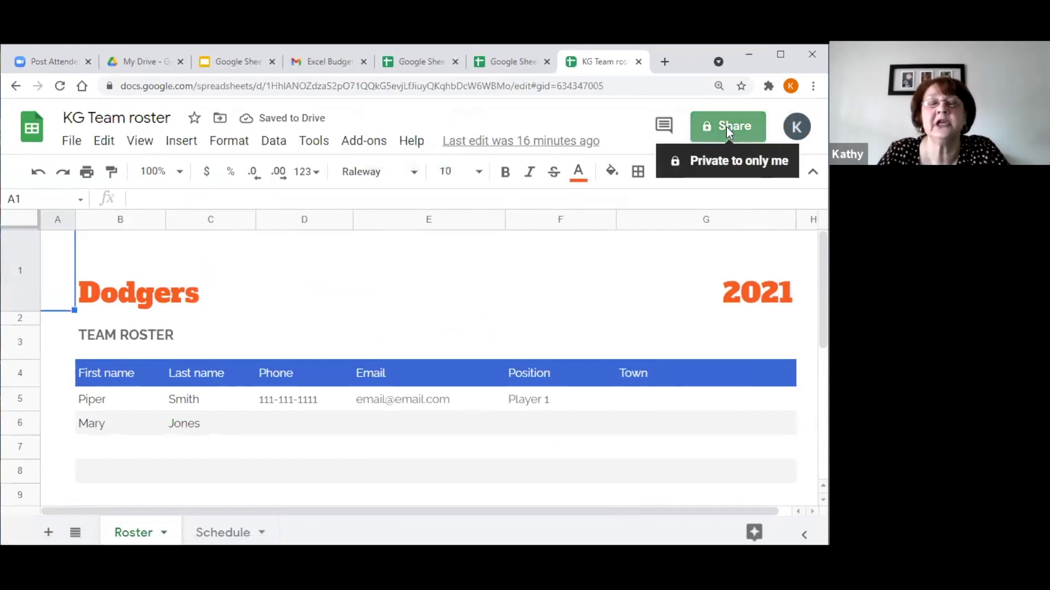
{"action": "left_click", "coordinate": [727, 127]}
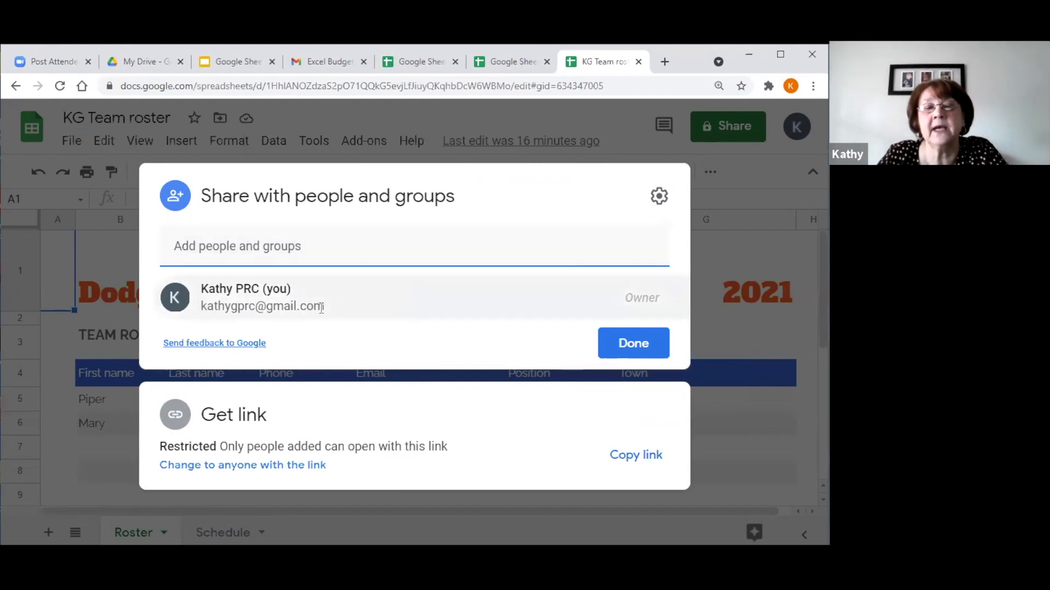
{"action": "left_click", "coordinate": [630, 461]}
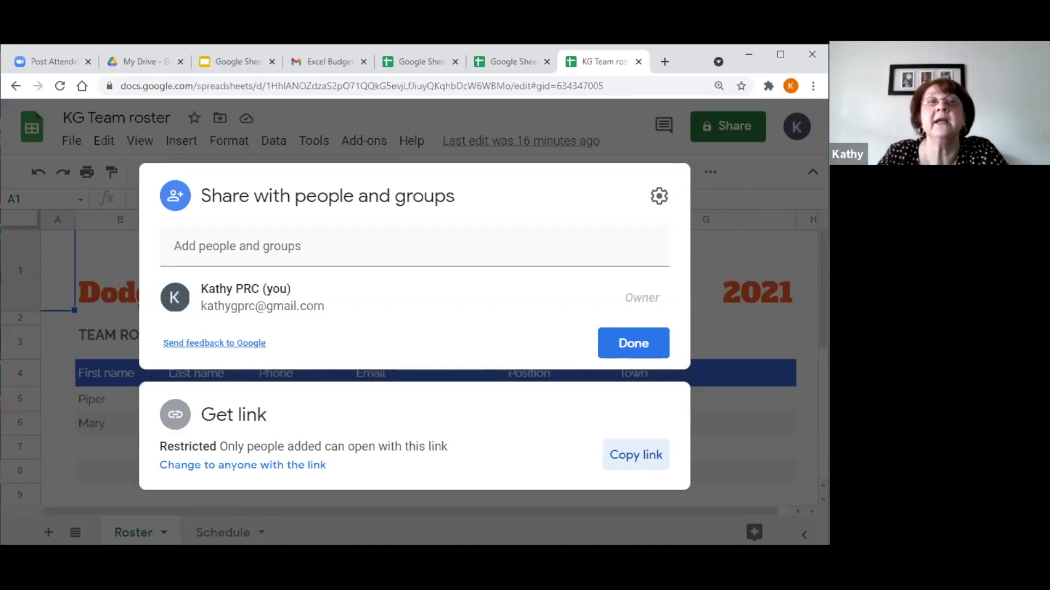
Open the owner account's Gmail inbox in a new browser tab.
{"action": "left_click", "coordinate": [665, 61]}
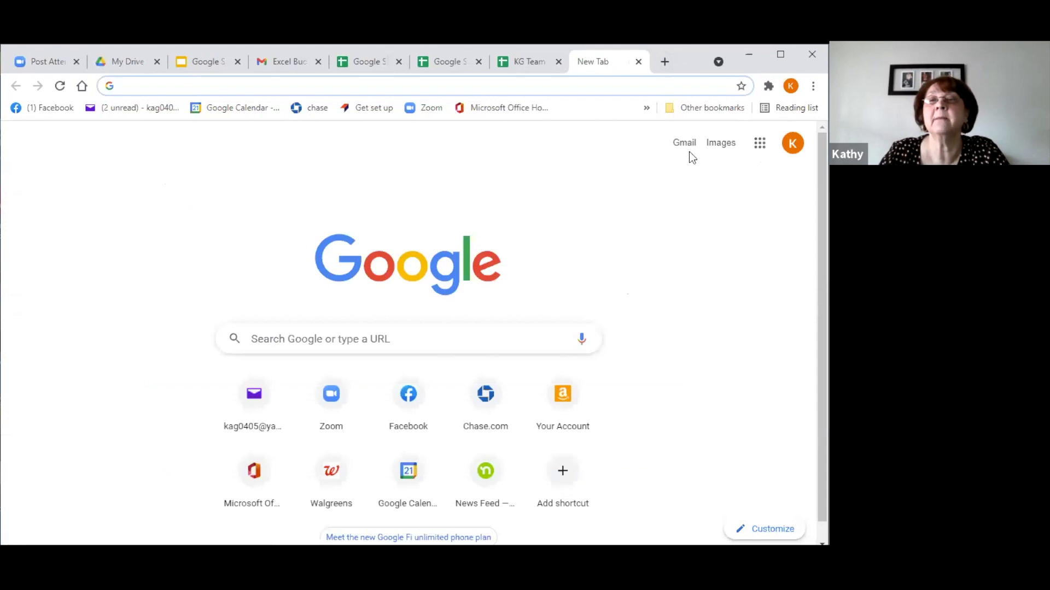
{"action": "left_click", "coordinate": [788, 141]}
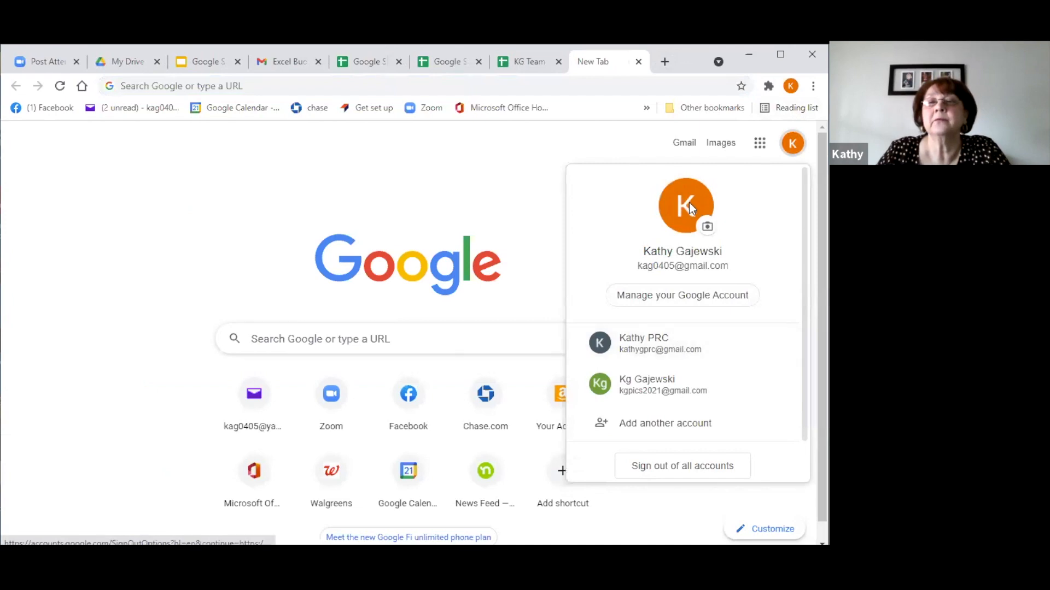
{"action": "left_click", "coordinate": [655, 353]}
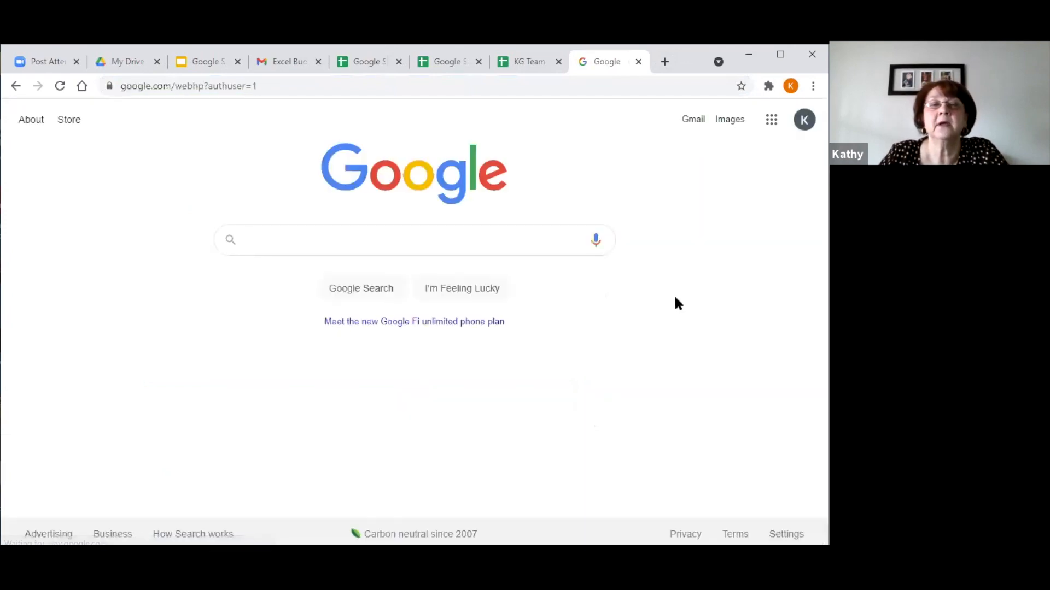
{"action": "left_click", "coordinate": [692, 125]}
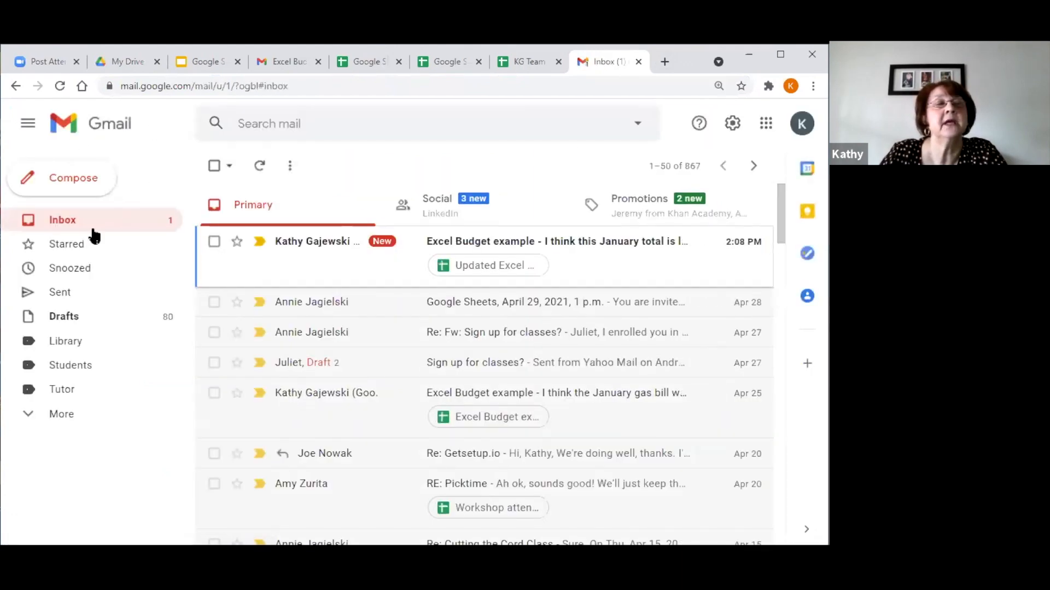
Compose a new email with the copied KG Team roster link pasted in the body, then close it unsent without a recipient.
{"action": "left_click", "coordinate": [85, 182]}
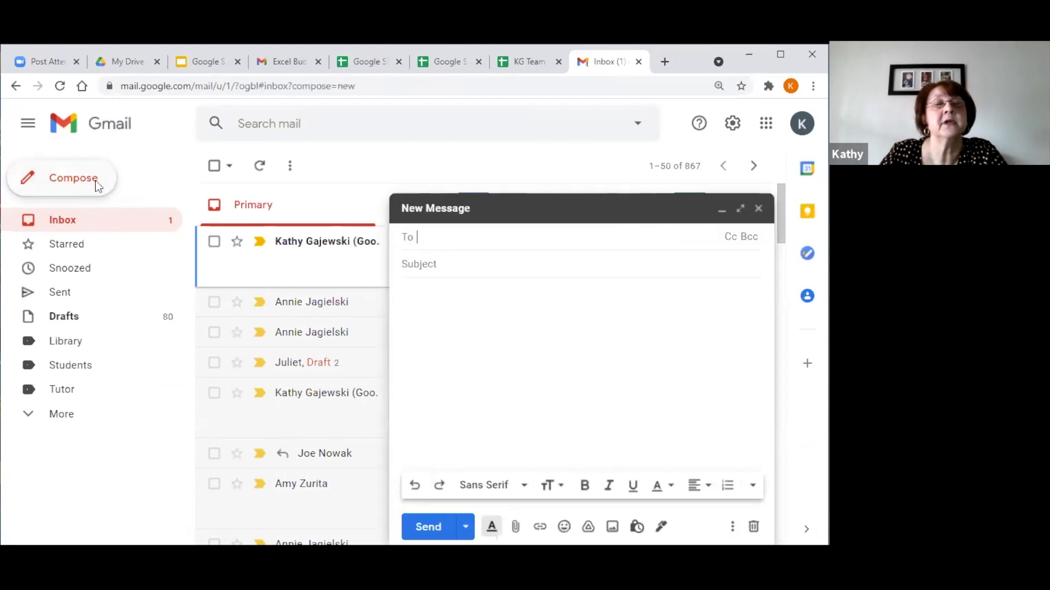
{"action": "left_click", "coordinate": [501, 365]}
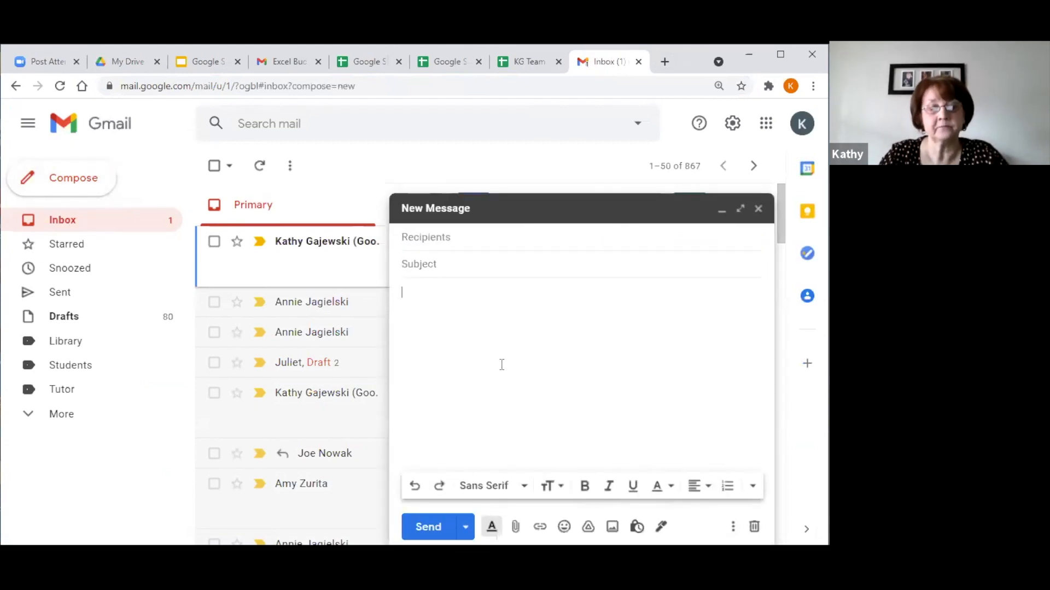
{"action": "key", "text": "ctrl+v"}
{"action": "key", "text": "Return"}
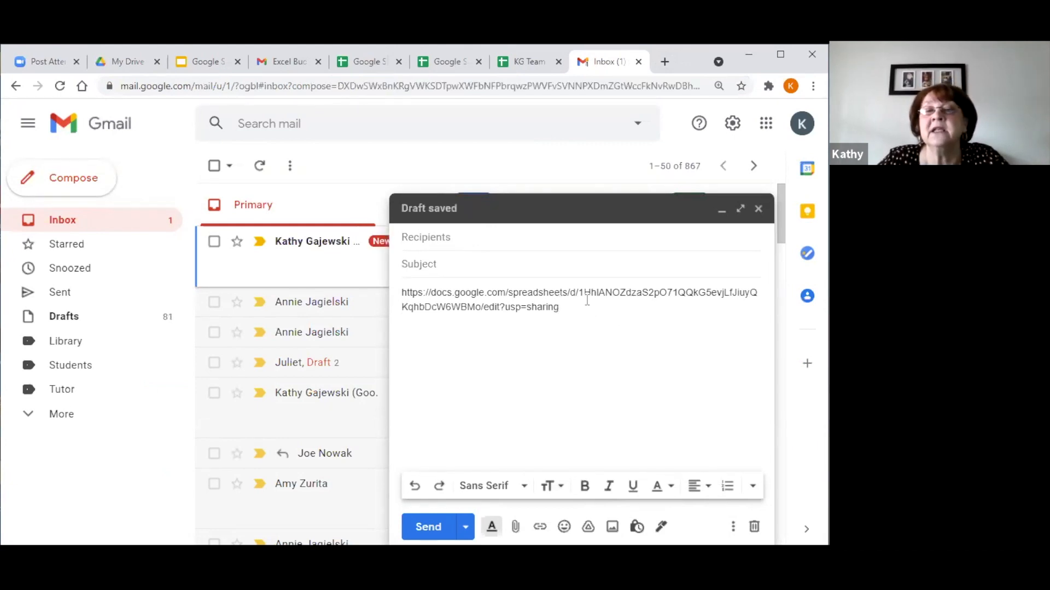
{"action": "left_click", "coordinate": [463, 242]}
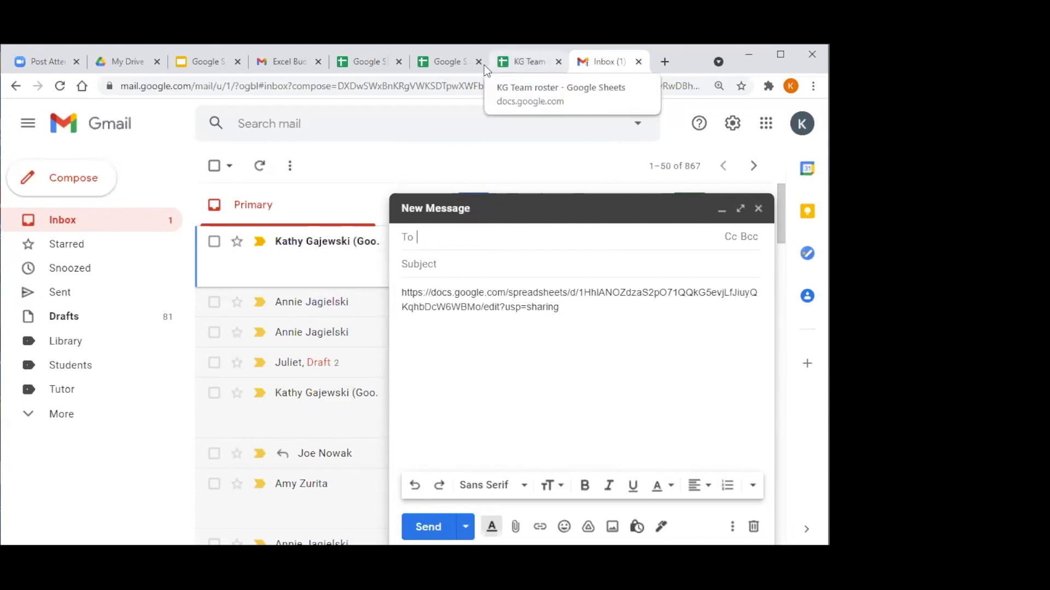
{"action": "left_click", "coordinate": [758, 208]}
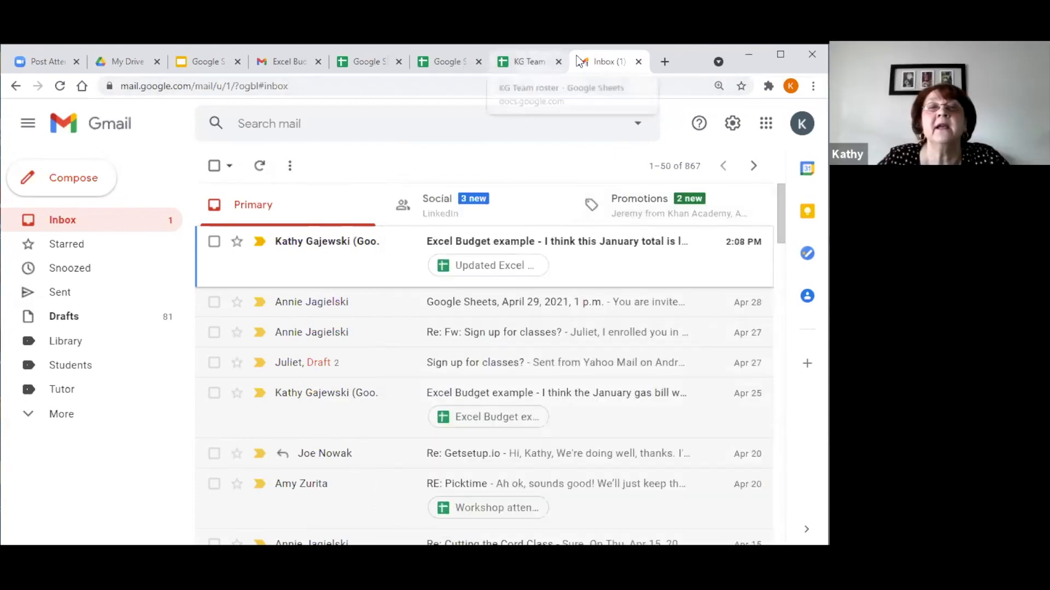
Recheck the KG Team roster's sharing settings, then paste its link into another new Gmail message and close that message unsent.
{"action": "left_click", "coordinate": [526, 58]}
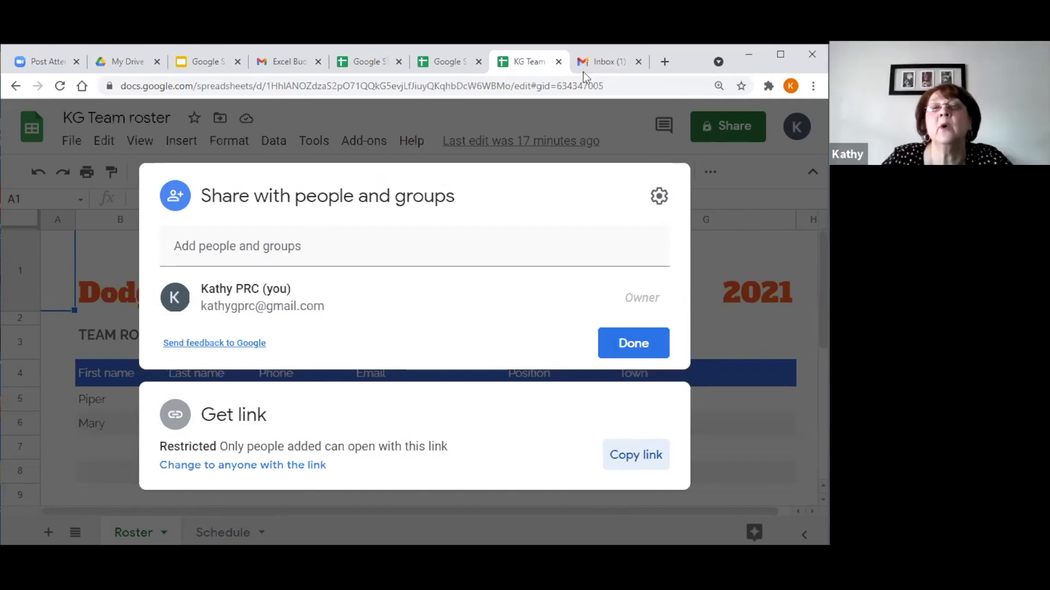
{"action": "left_click", "coordinate": [602, 62]}
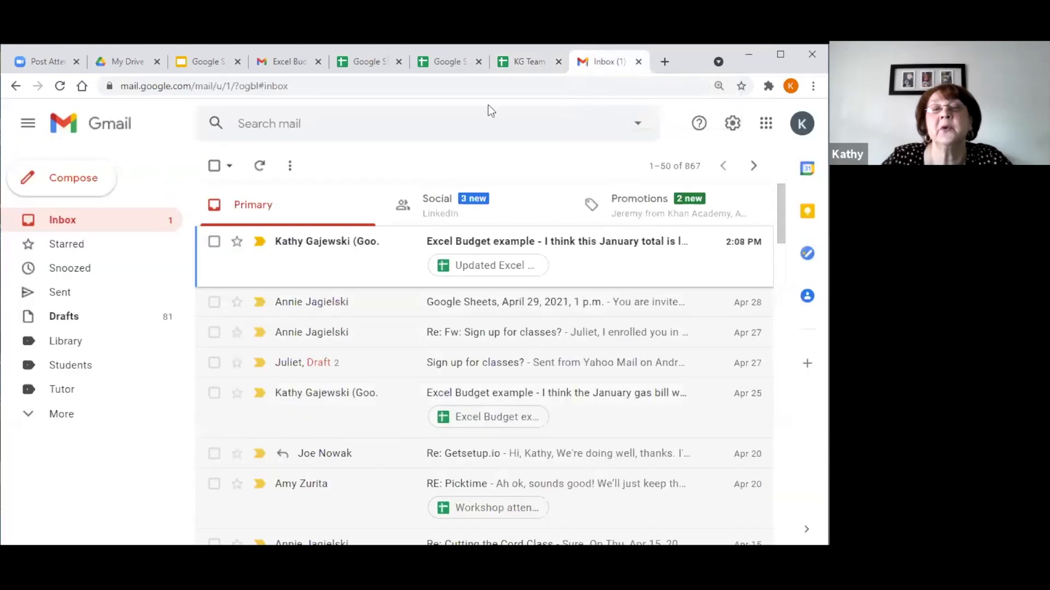
{"action": "left_click", "coordinate": [60, 179]}
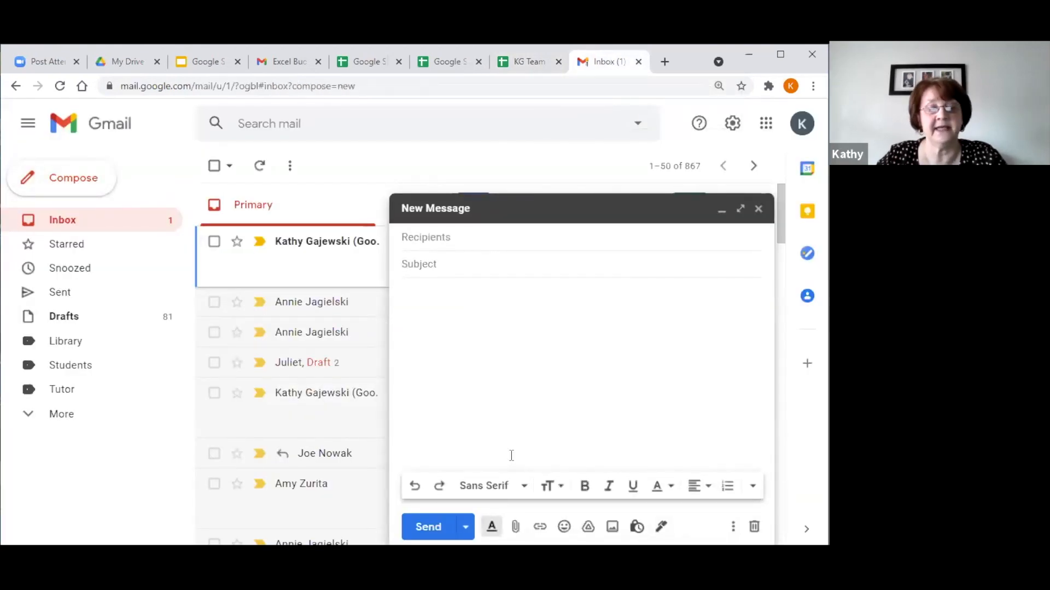
{"action": "key", "text": "ctrl+v"}
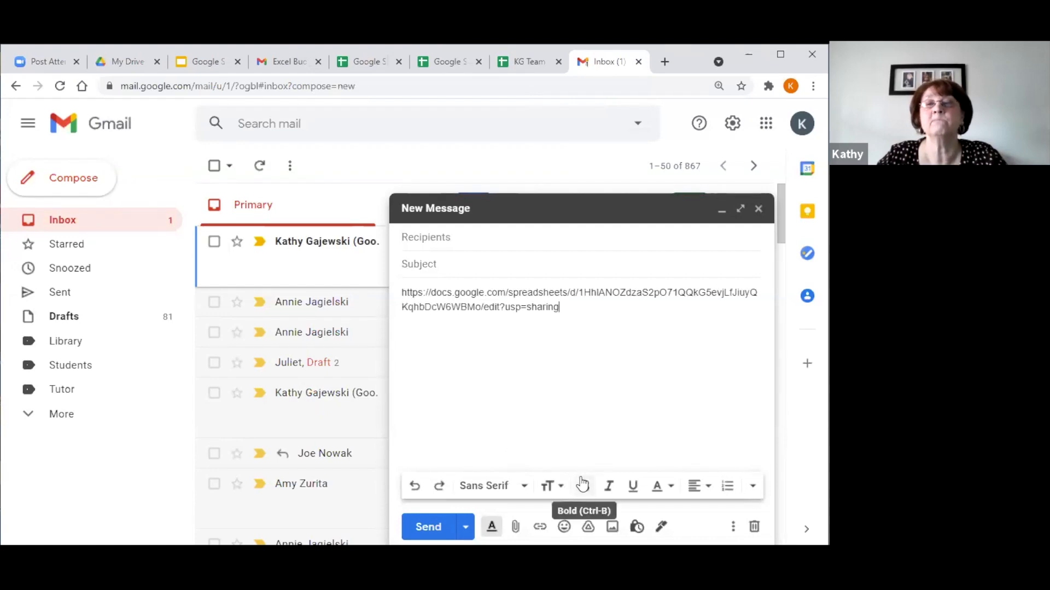
{"action": "left_click", "coordinate": [758, 209]}
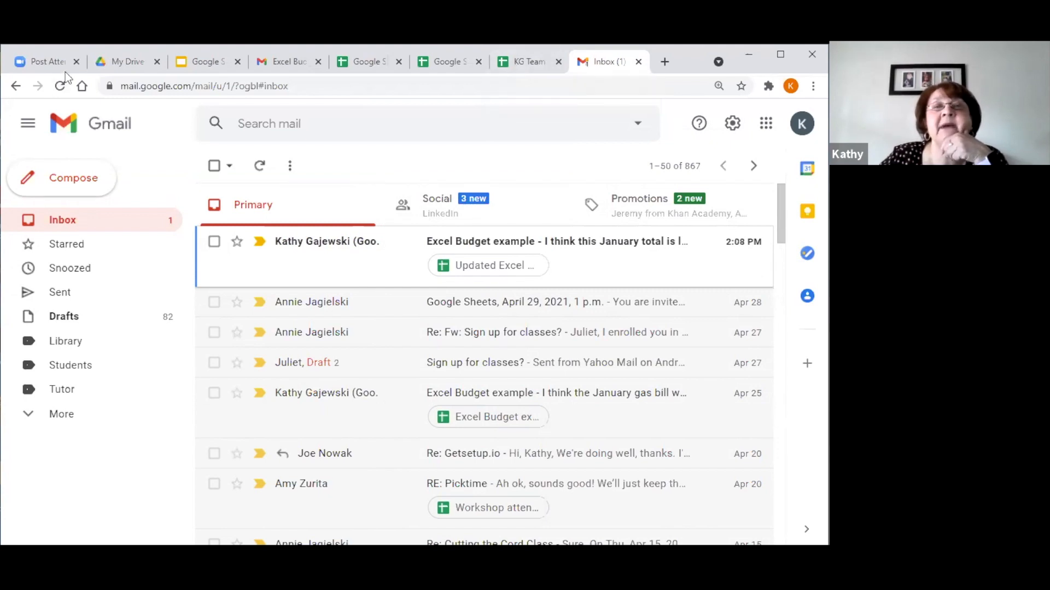
Review the KG Team roster's link access again, then switch to the Google Slides presentation and advance to the Share & Collaborate Example slide.
{"action": "left_click", "coordinate": [527, 63]}
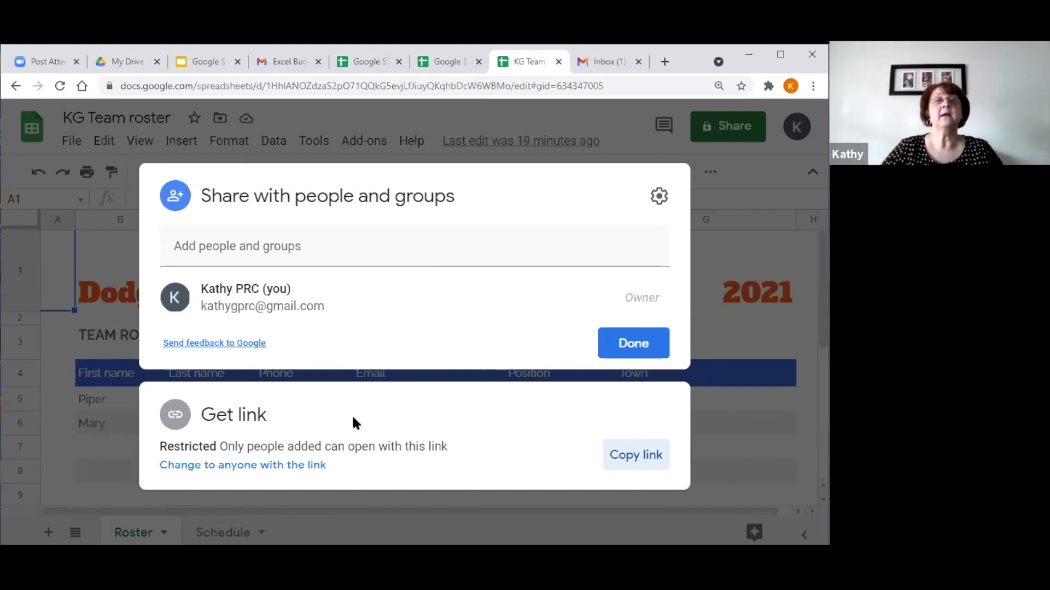
{"action": "left_click", "coordinate": [205, 61]}
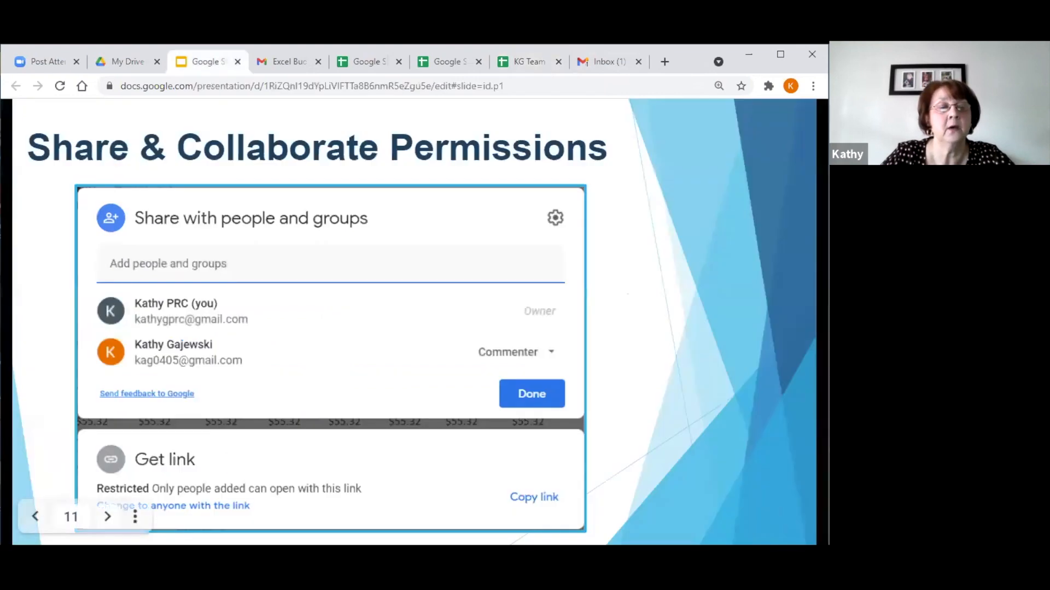
{"action": "left_click", "coordinate": [107, 517]}
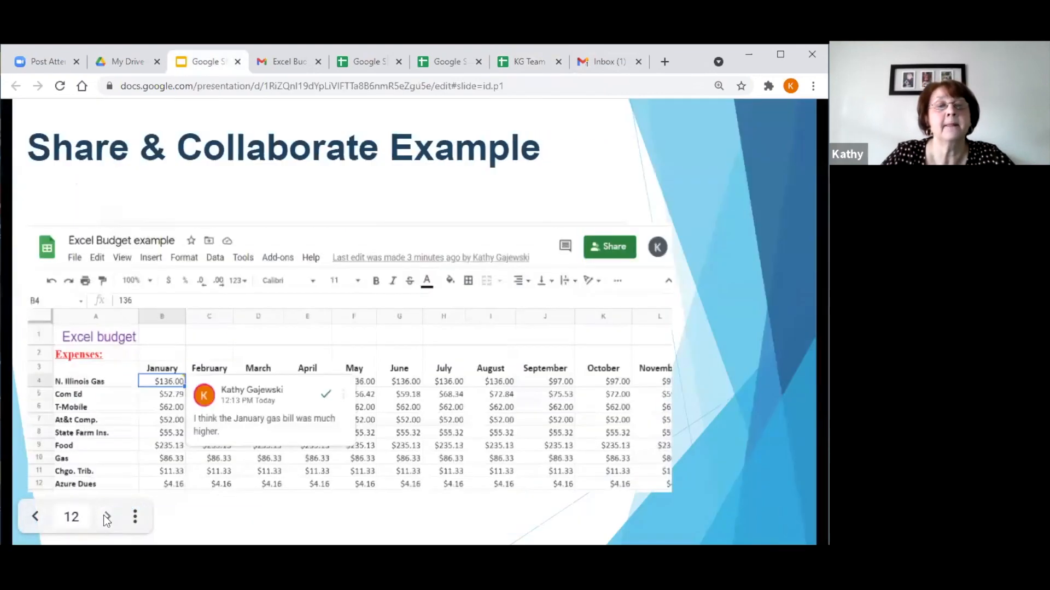